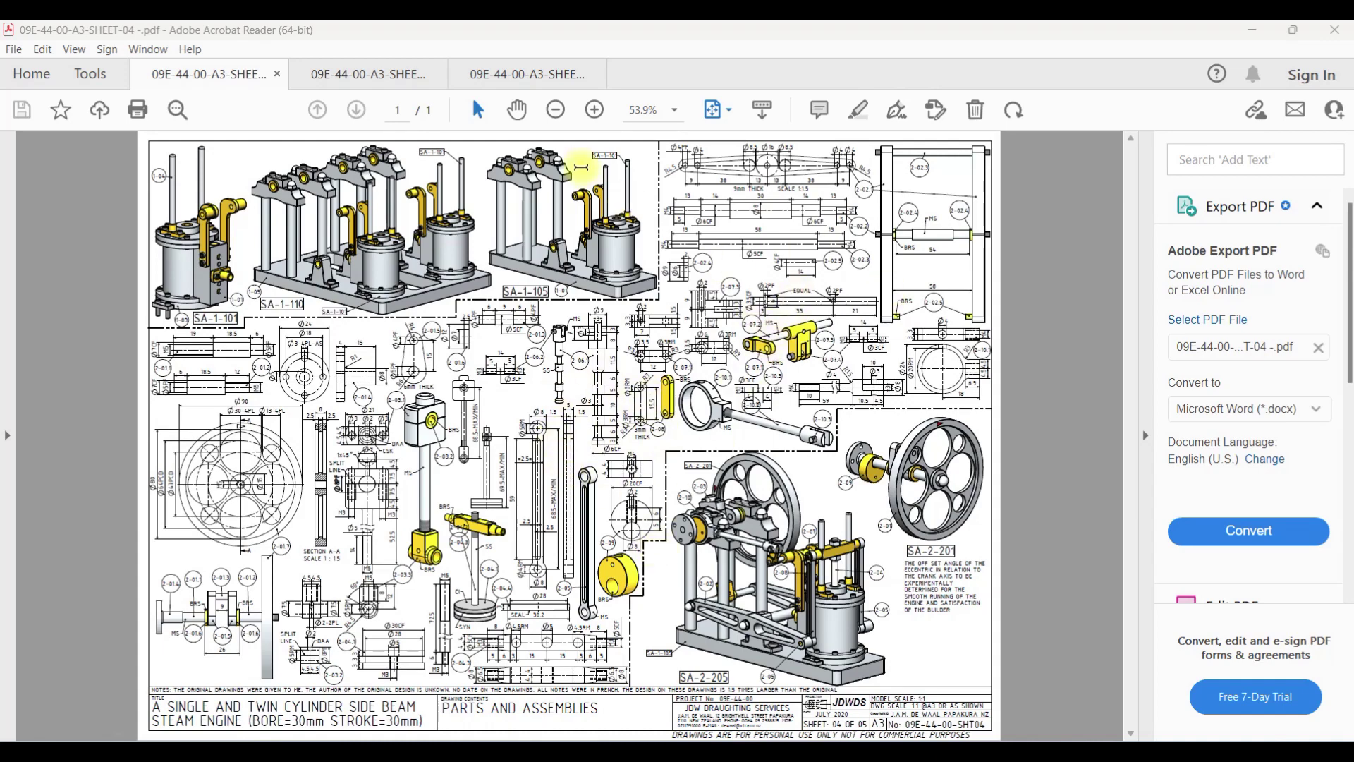
Zoom the parts sheet to 125% on the 2-07 link details and hide the Export PDF pane.
click(594, 110)
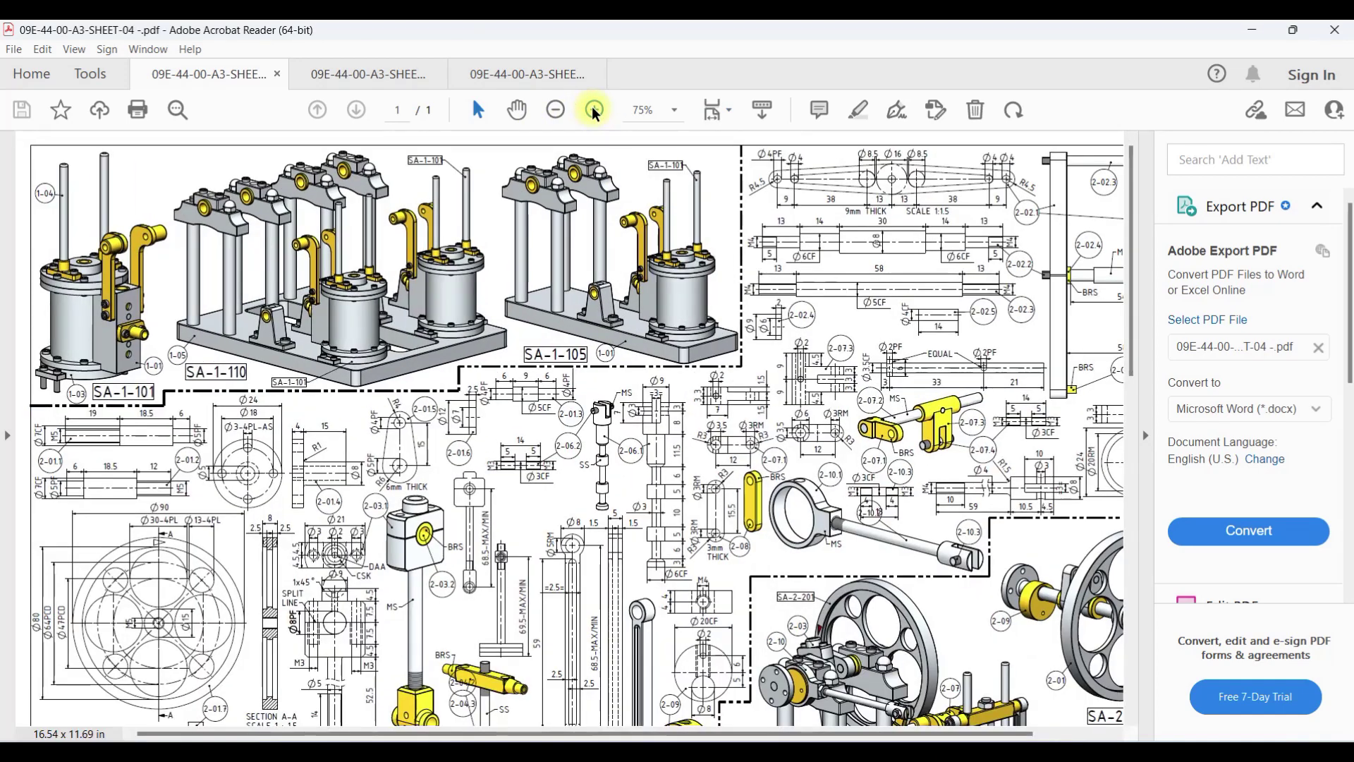
click(594, 110)
drag(468, 734, 917, 734)
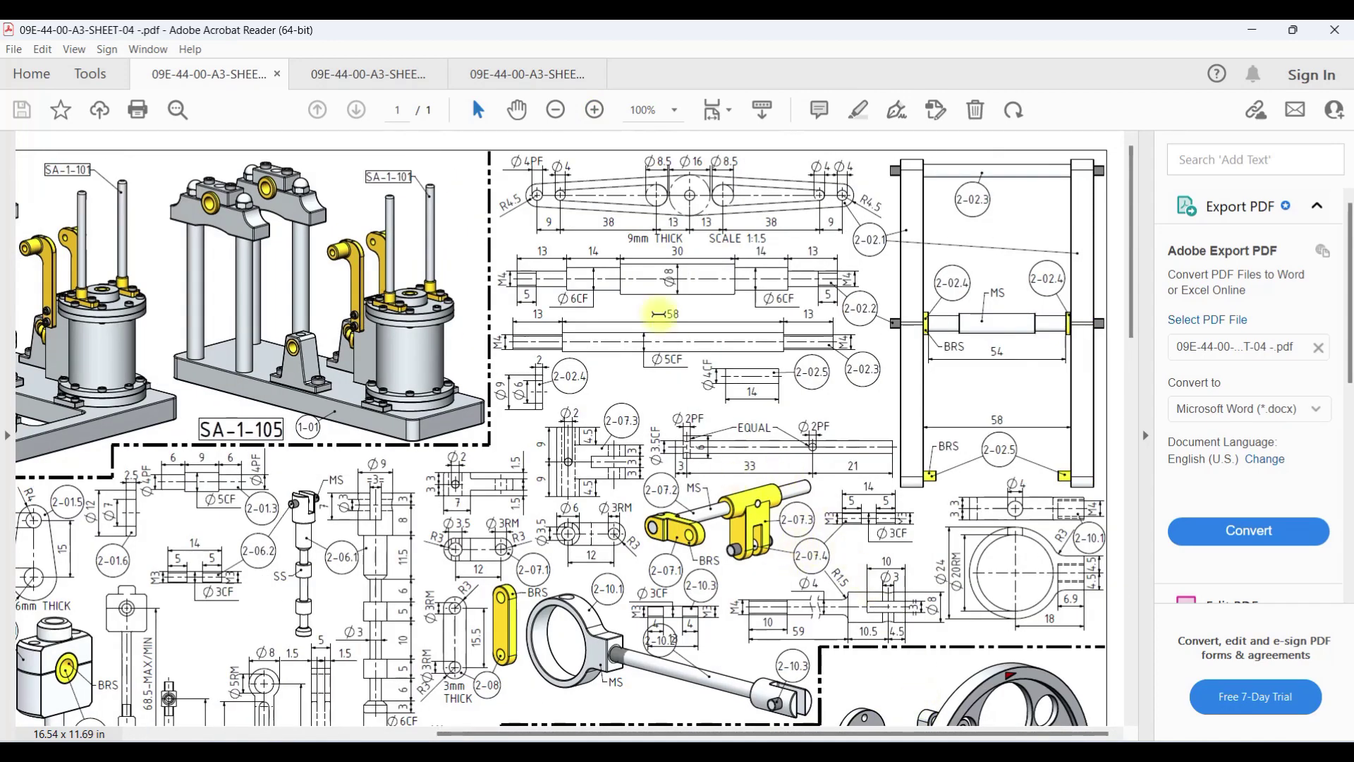
click(595, 109)
scroll(743, 365, down, 5)
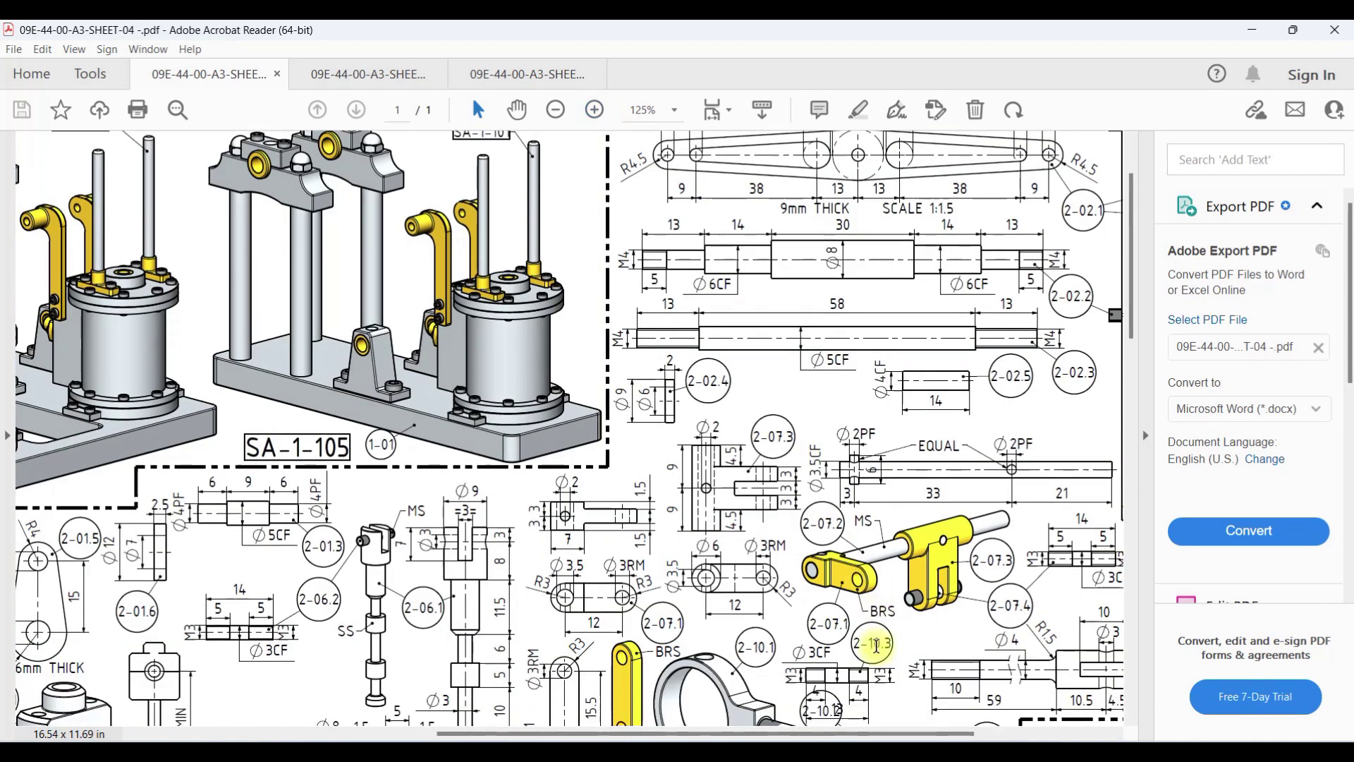
drag(792, 733, 900, 734)
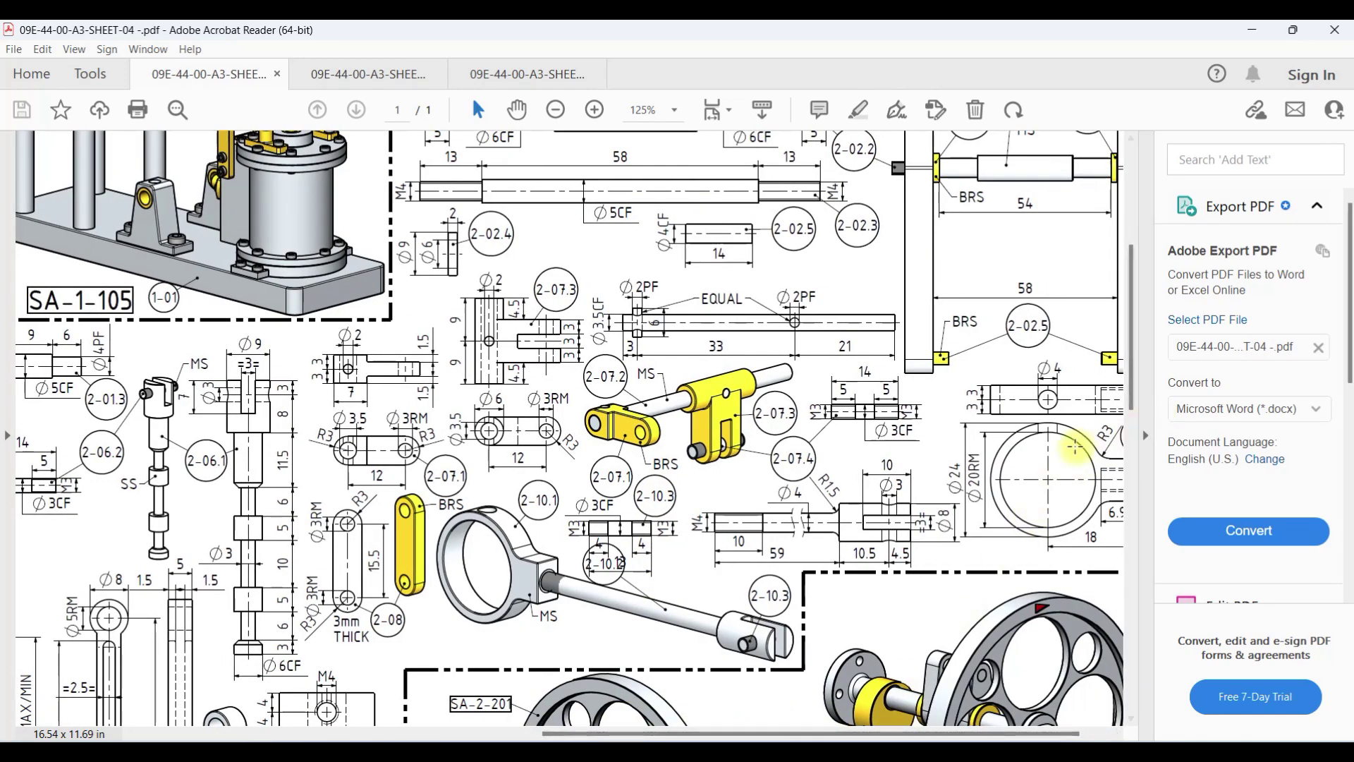
click(1145, 435)
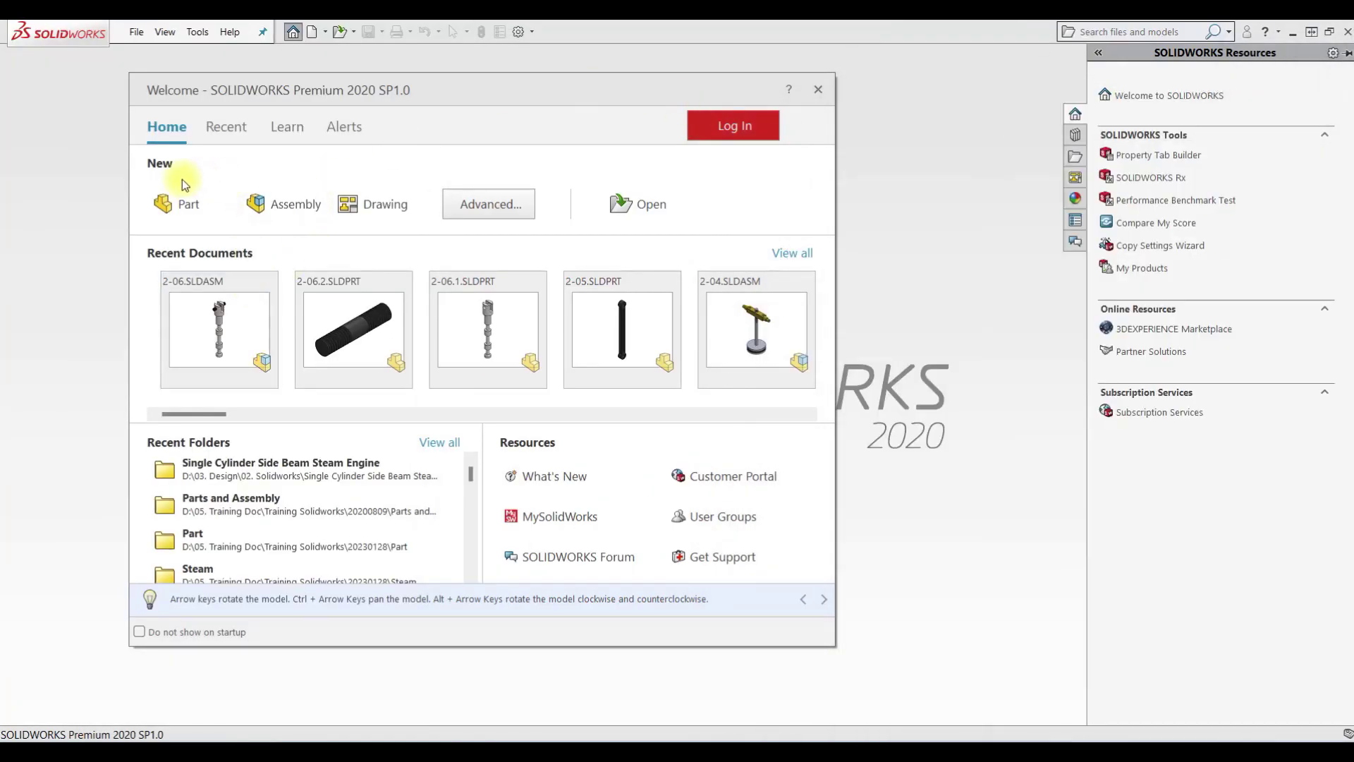
Create a new part from the Welcome dialog and start Sketch1 on the Front Plane.
click(180, 202)
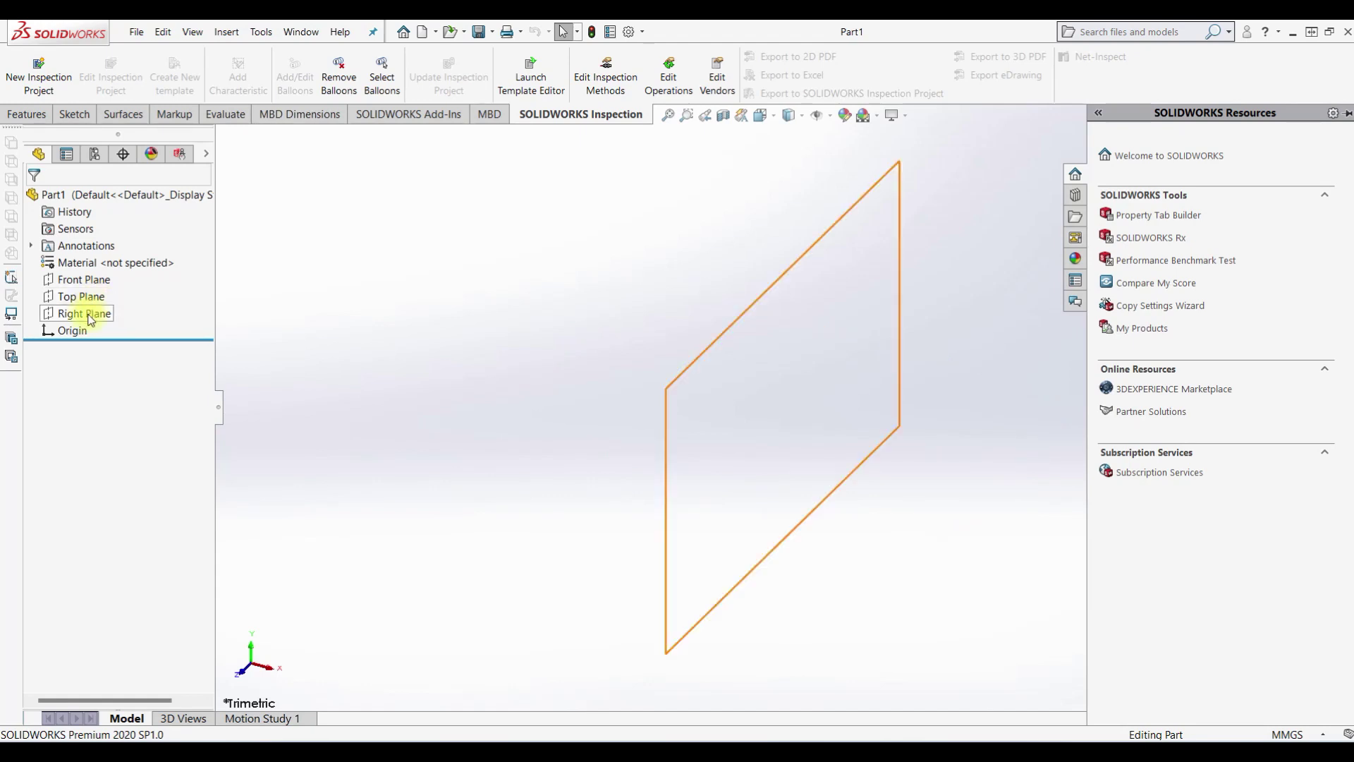
click(83, 279)
click(128, 262)
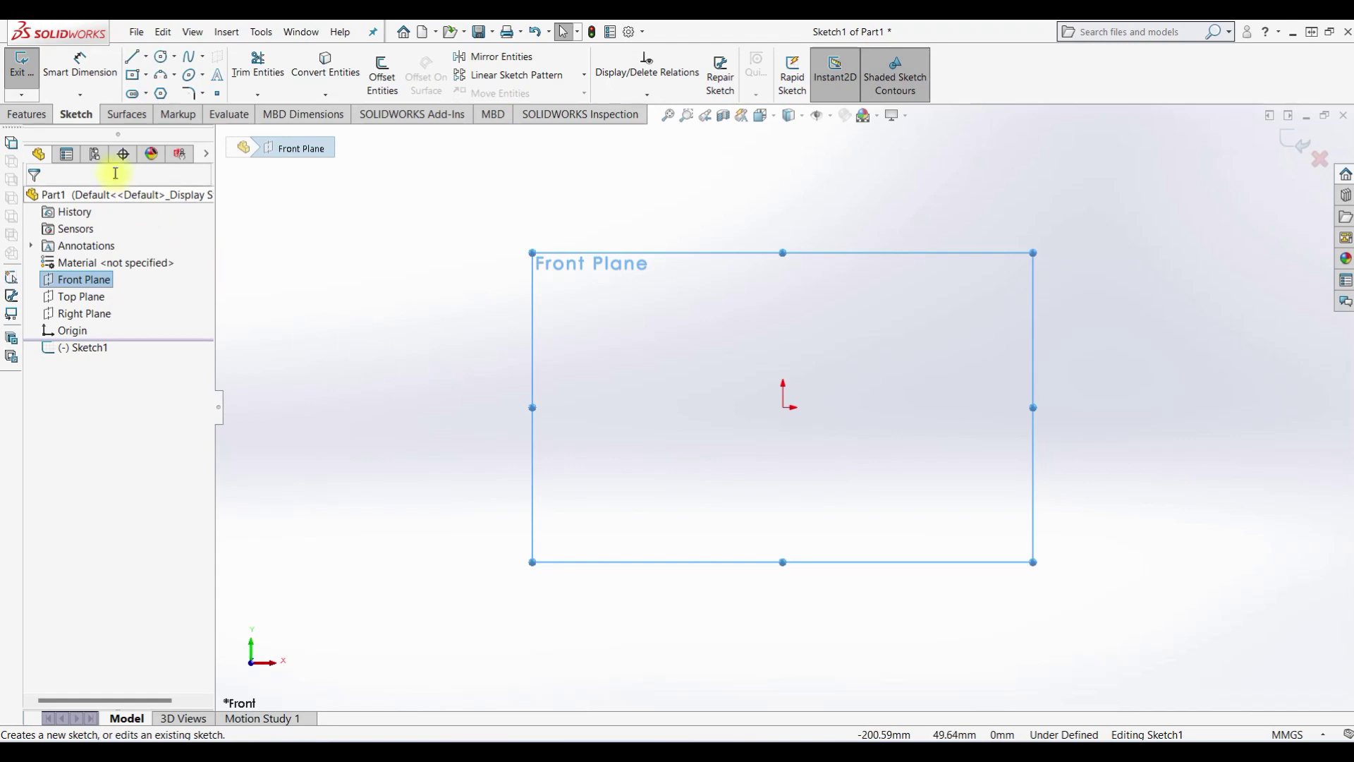
Draw a centre-point slot centred on the origin.
click(133, 94)
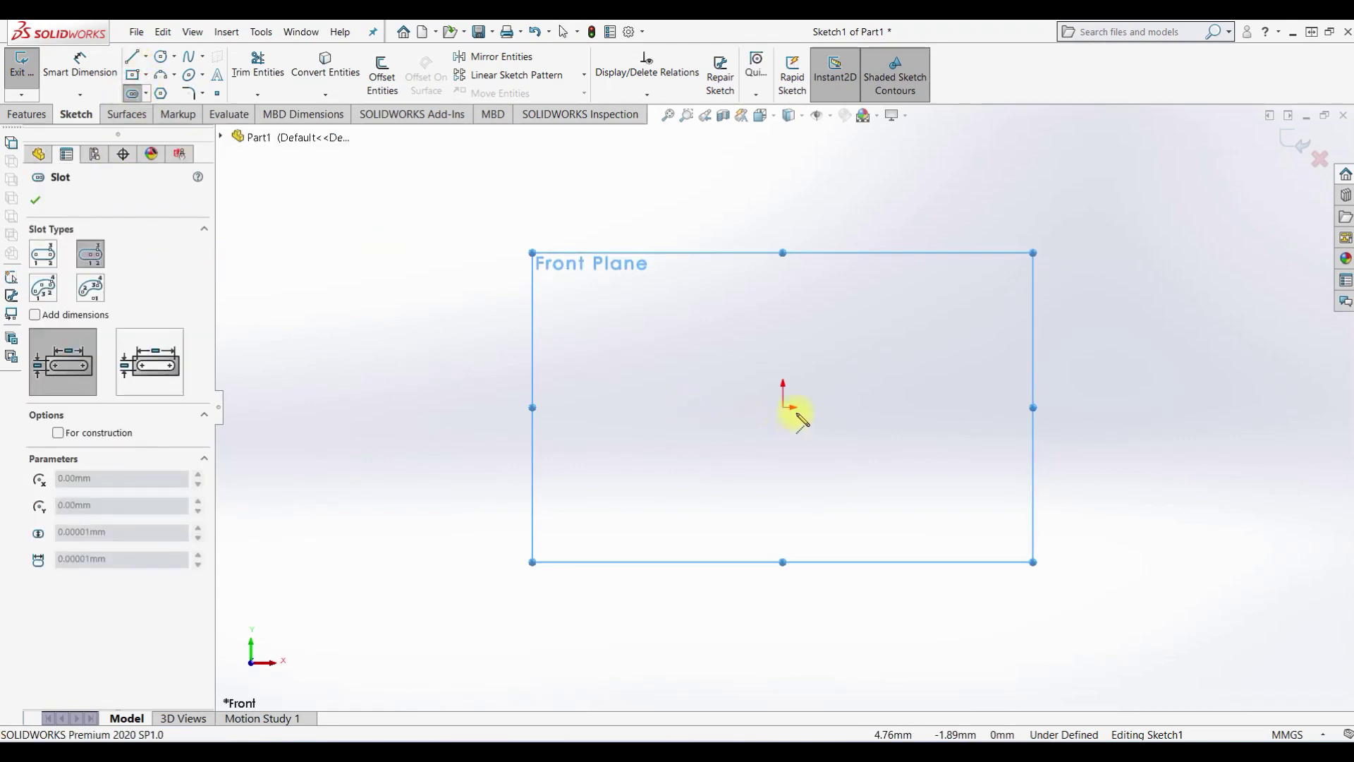
click(783, 407)
click(922, 407)
click(903, 354)
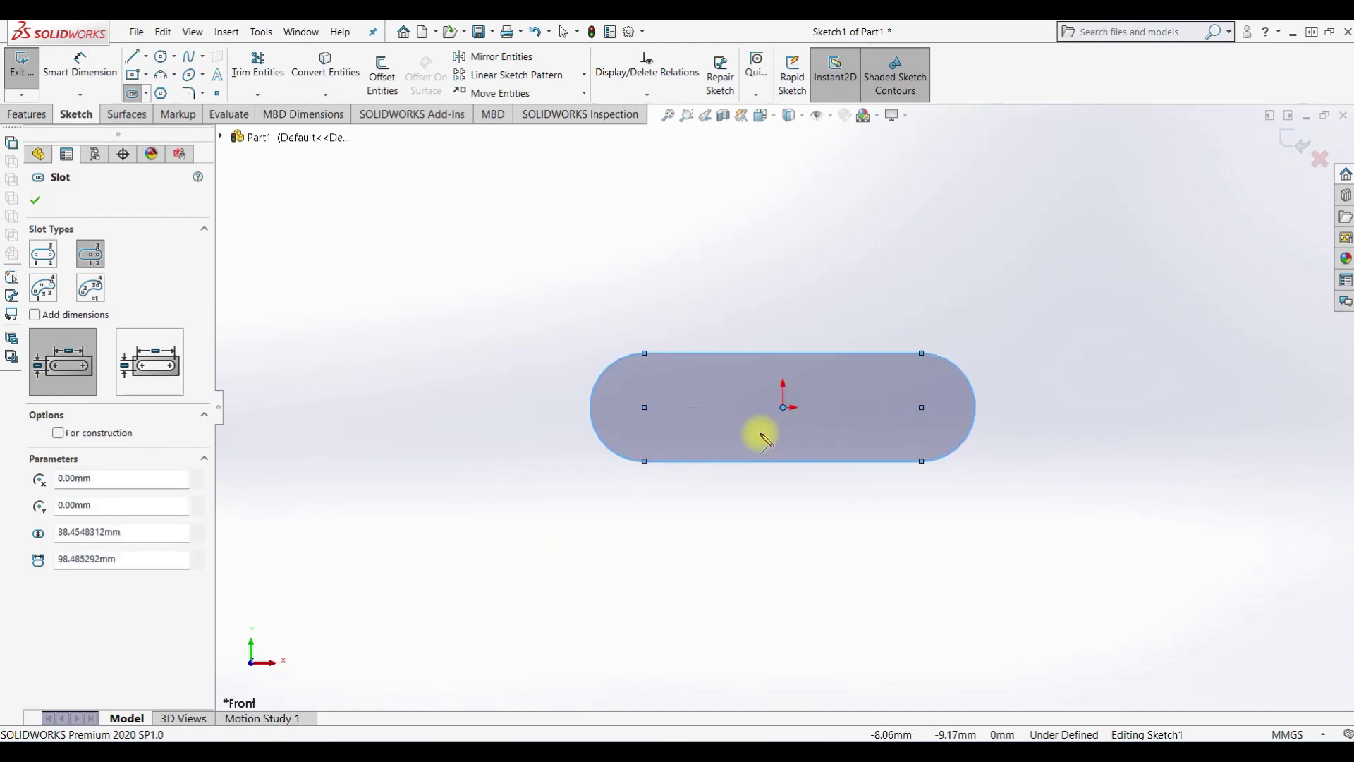
Dimension the slot with 12 mm centre spacing and R3 end radius.
click(80, 68)
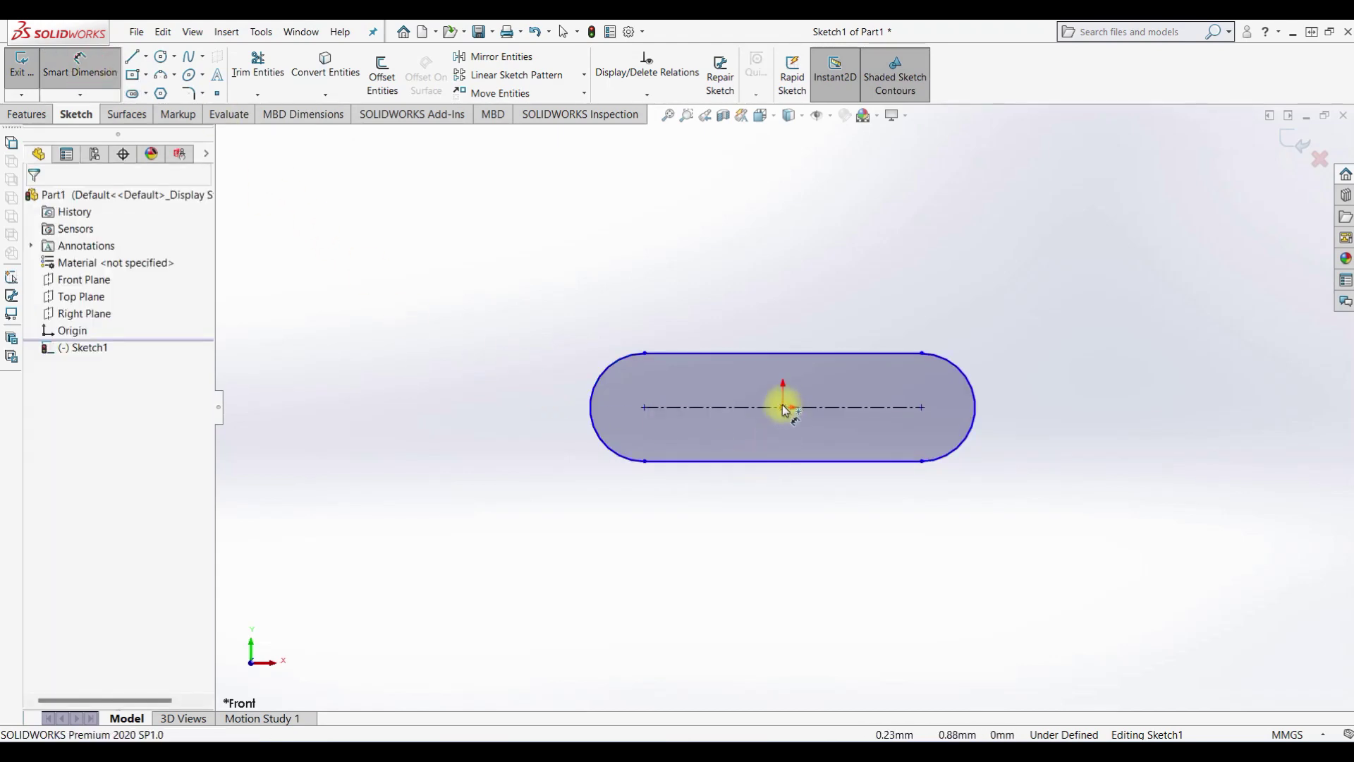
click(753, 407)
click(752, 561)
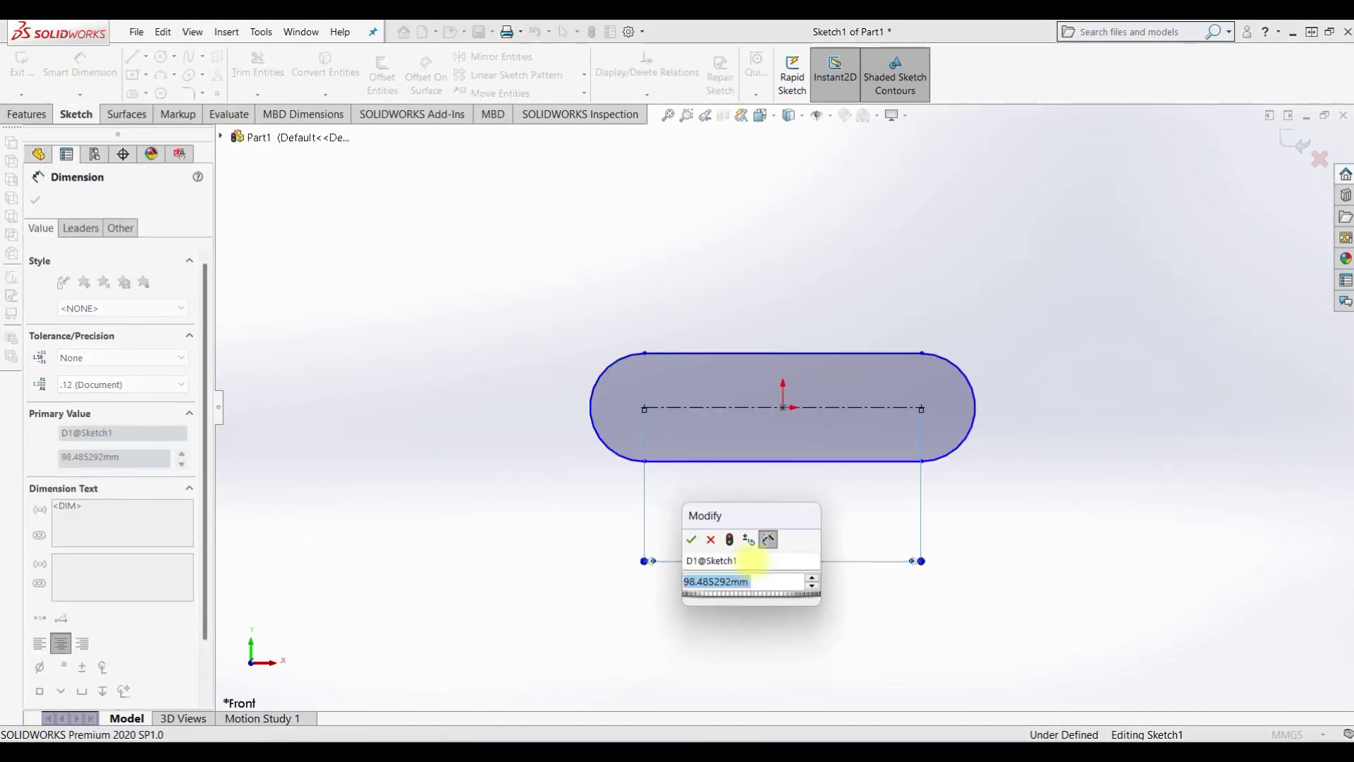
text(12)
key(Return)
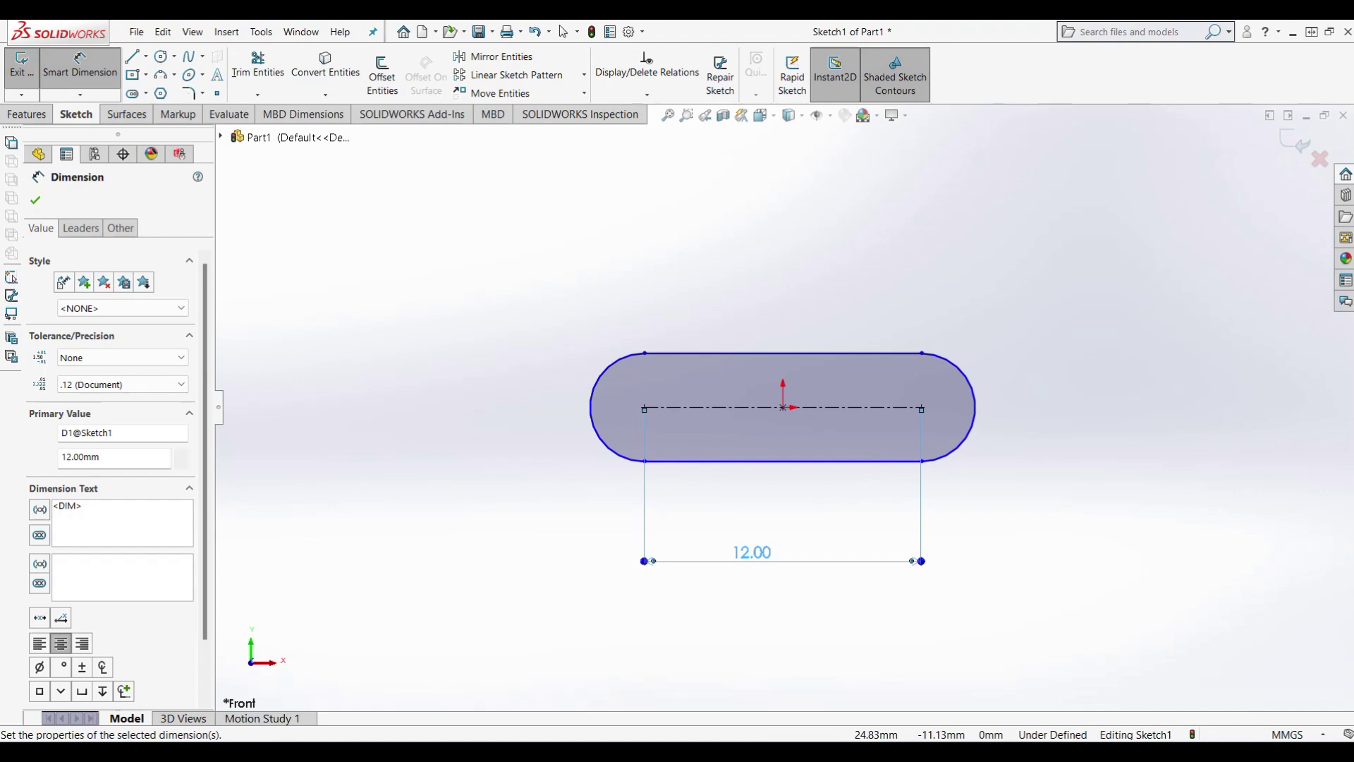
click(974, 395)
click(1065, 363)
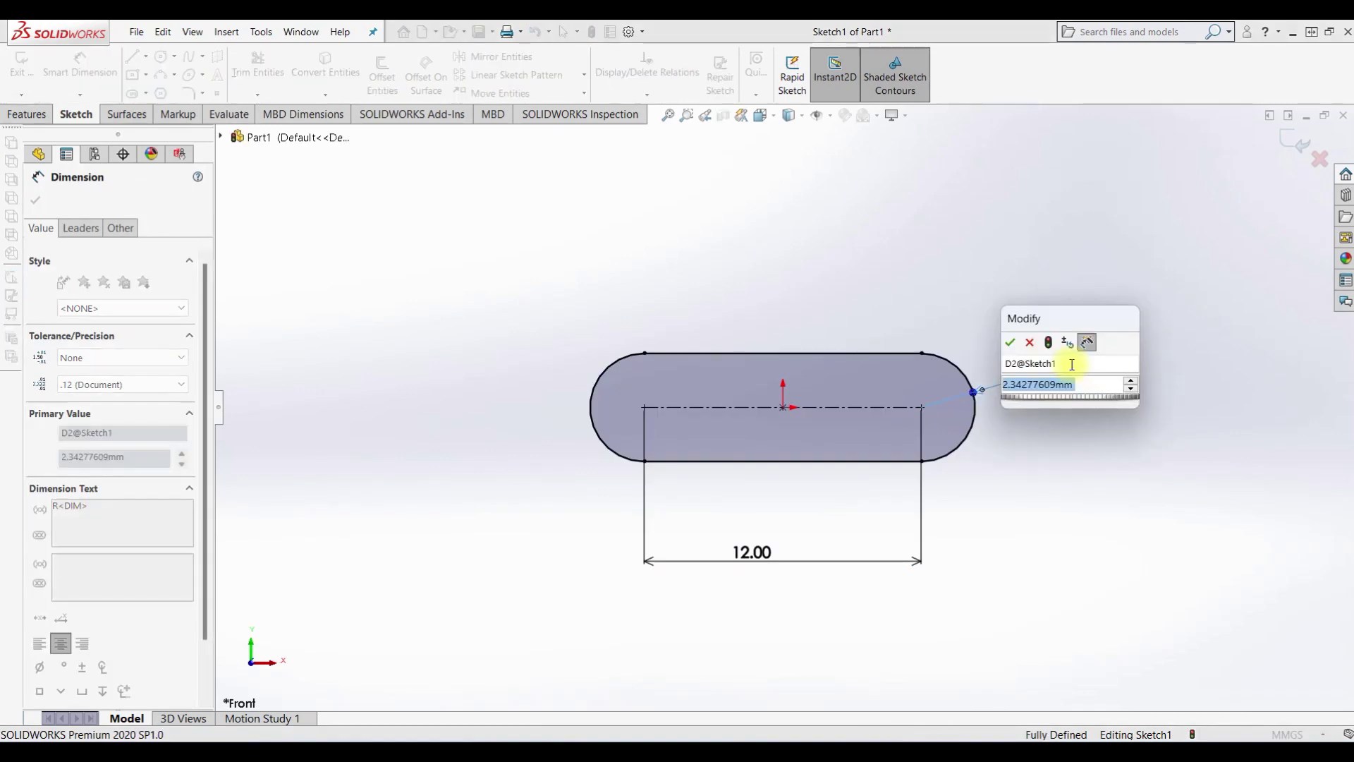
text(3)
key(Return)
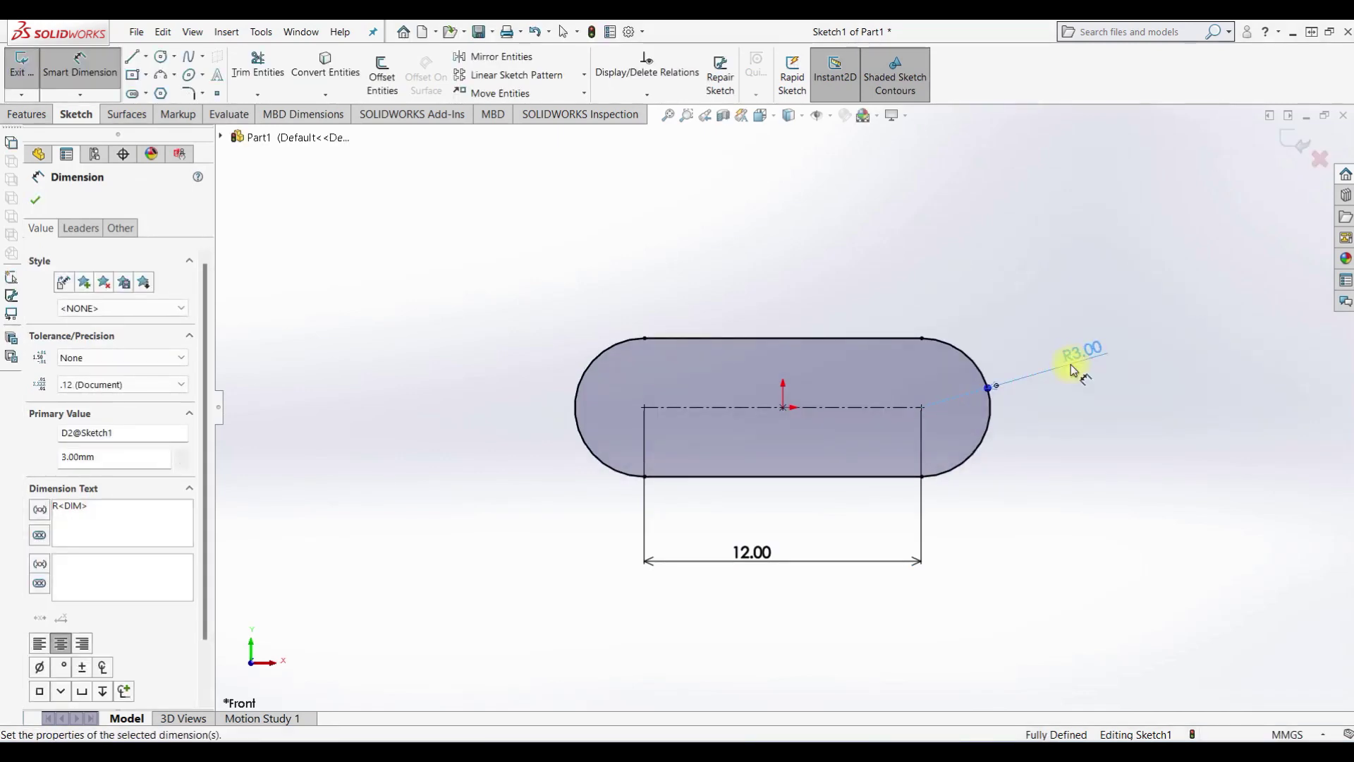
Add circles at both slot ends and make them Equal.
click(161, 56)
click(644, 407)
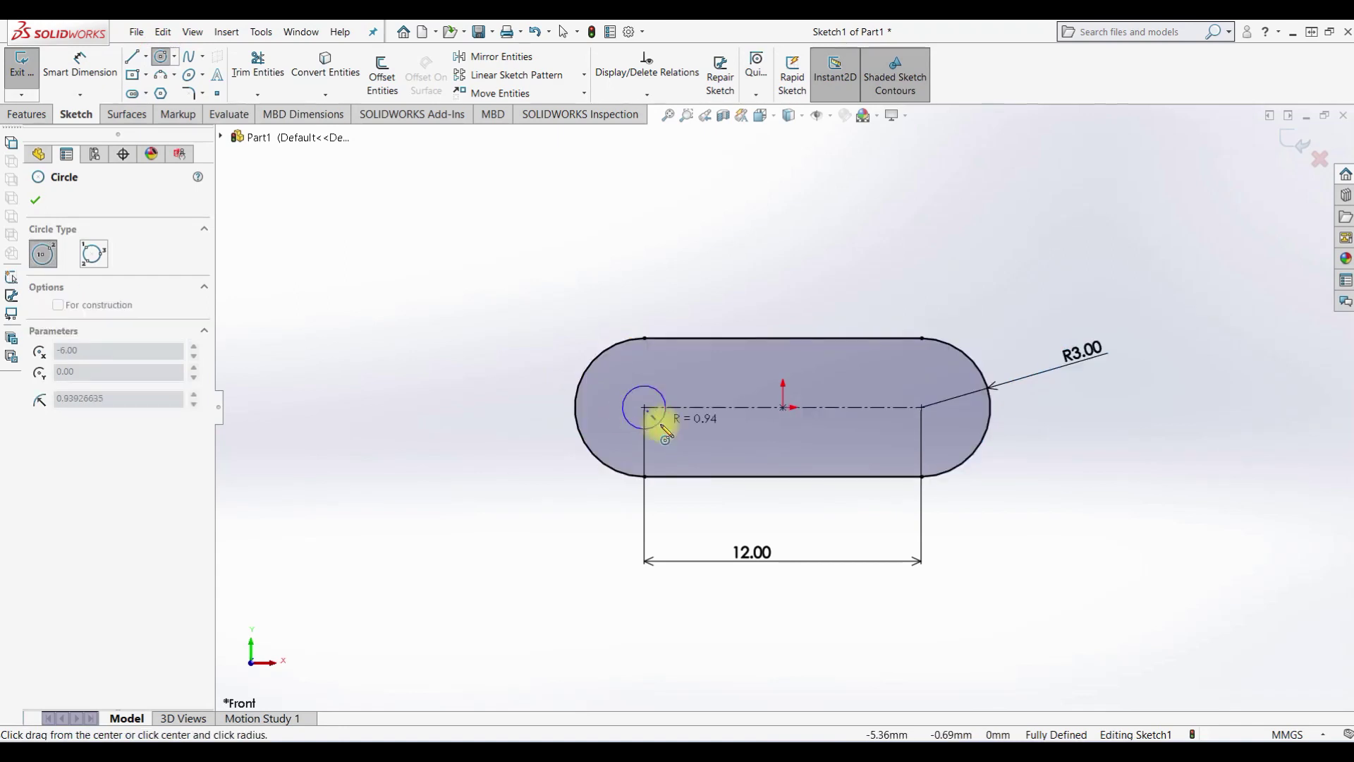
click(667, 430)
click(922, 407)
click(935, 433)
key(Escape)
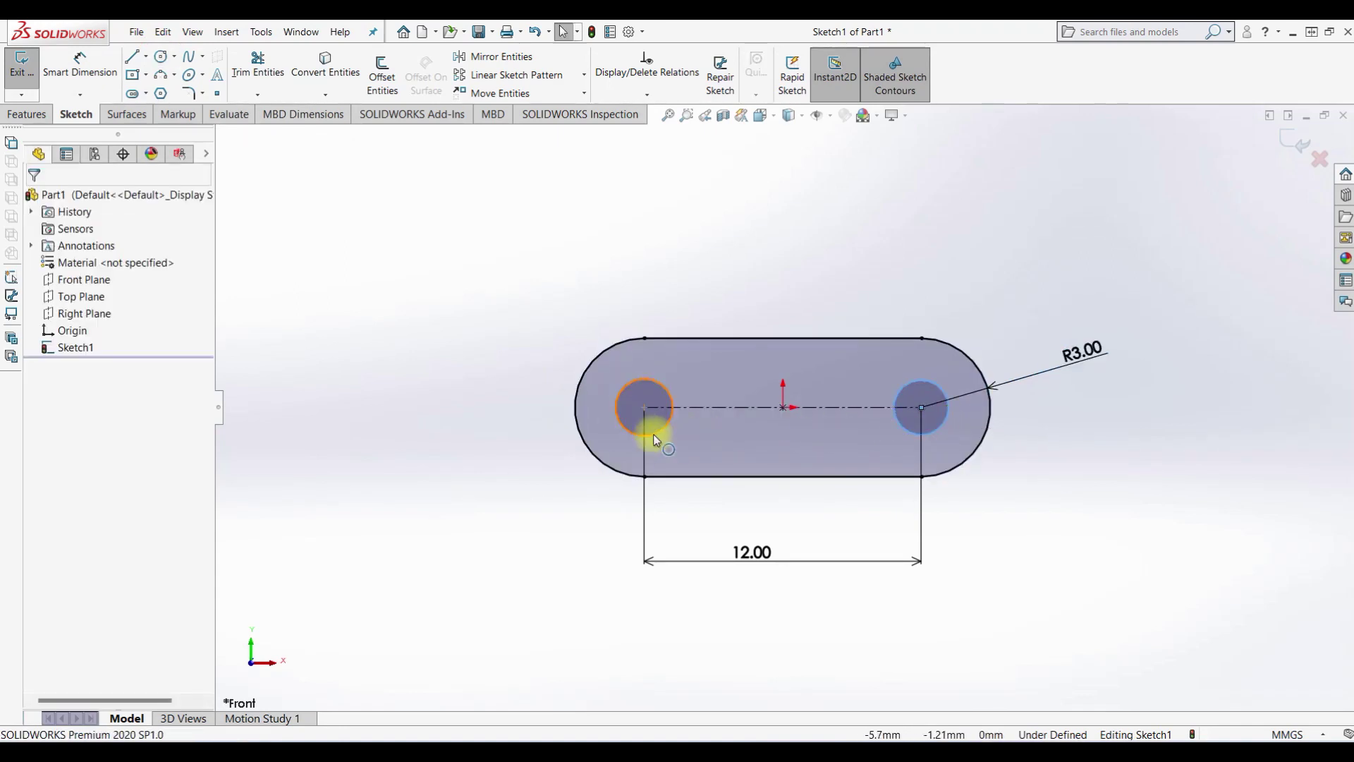
click(659, 427)
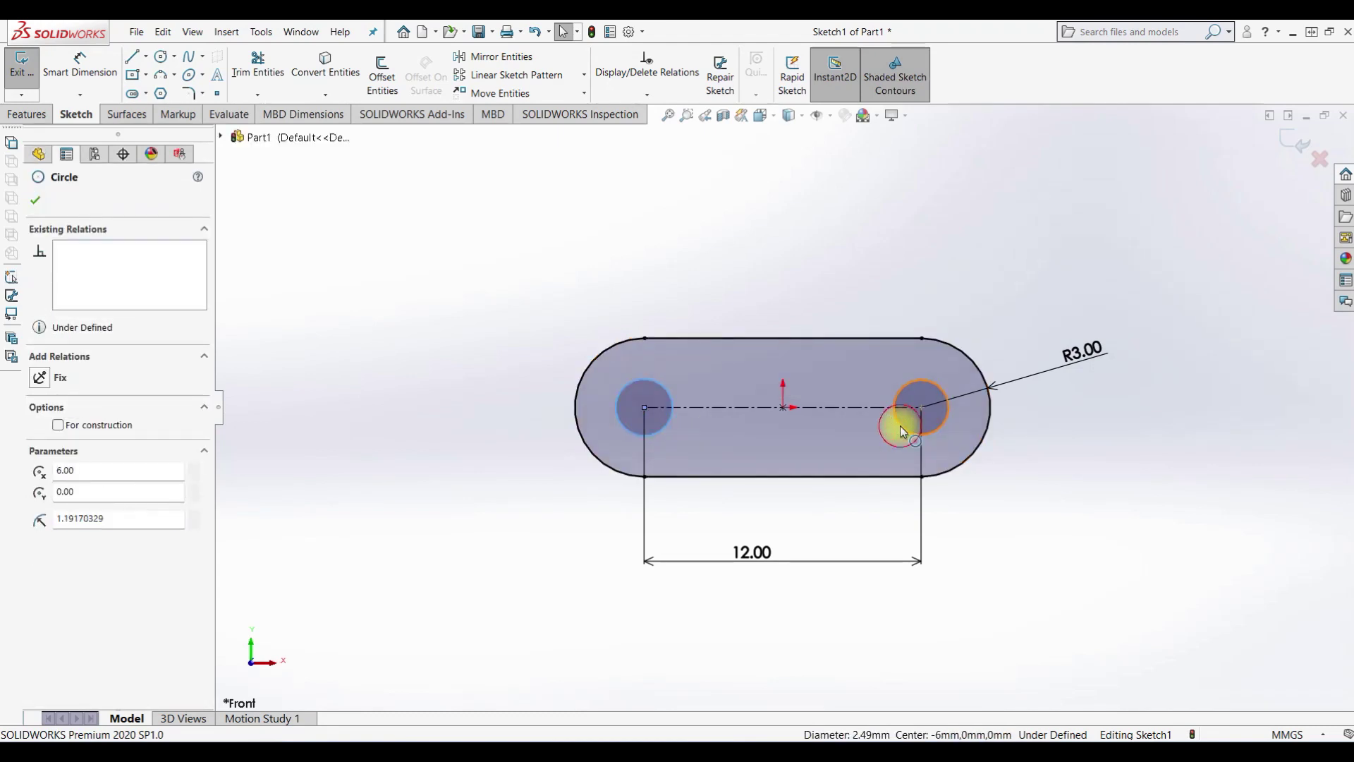
ctrl+click(900, 425)
click(63, 513)
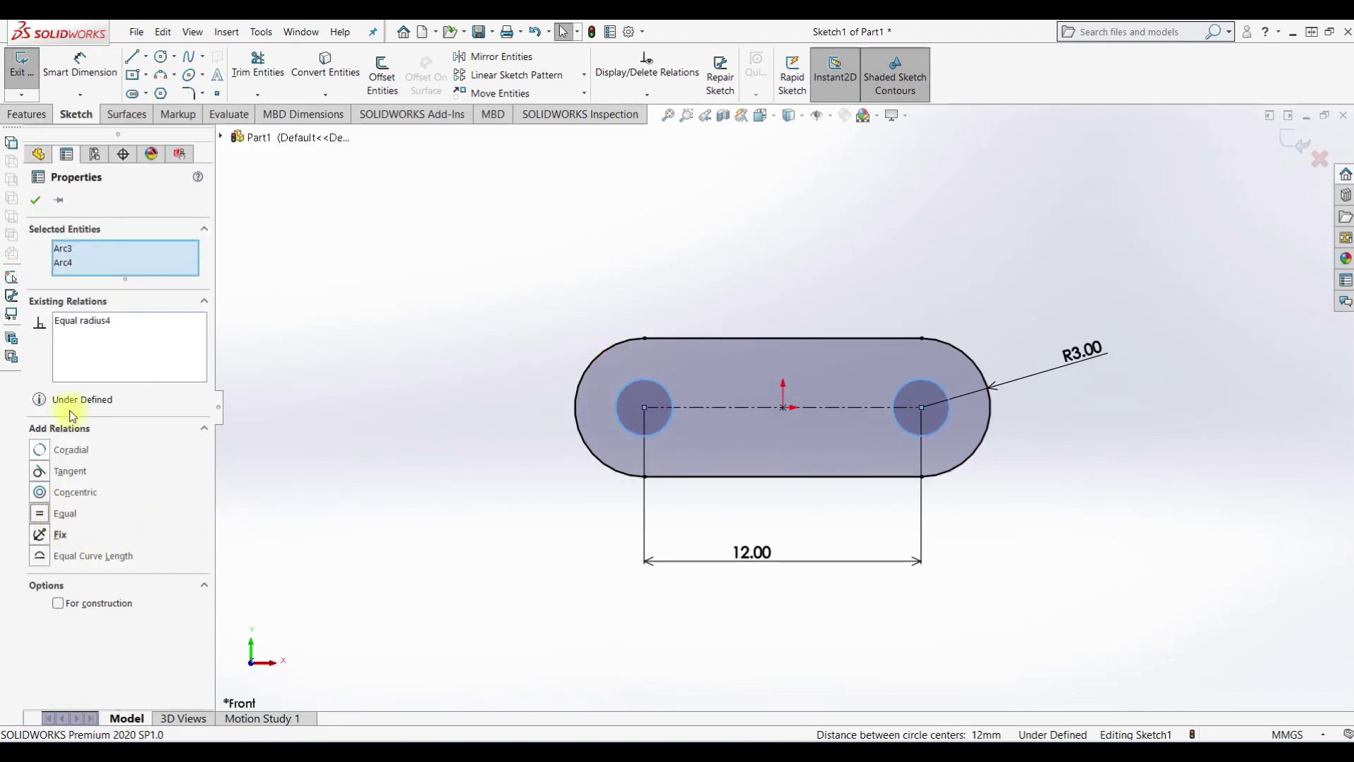
Dimension the holes Ø3 mm and exit the sketch.
click(80, 67)
click(651, 381)
click(670, 253)
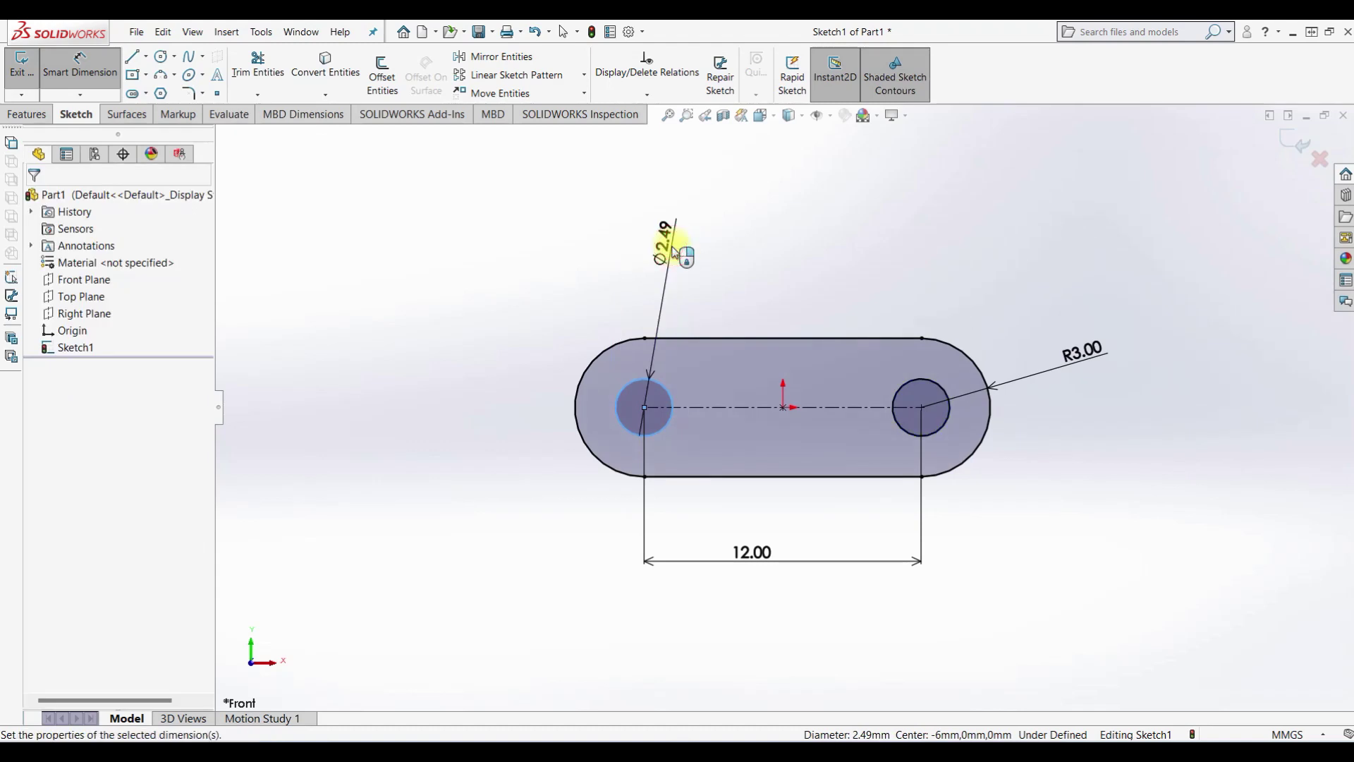
text(3)
key(Return)
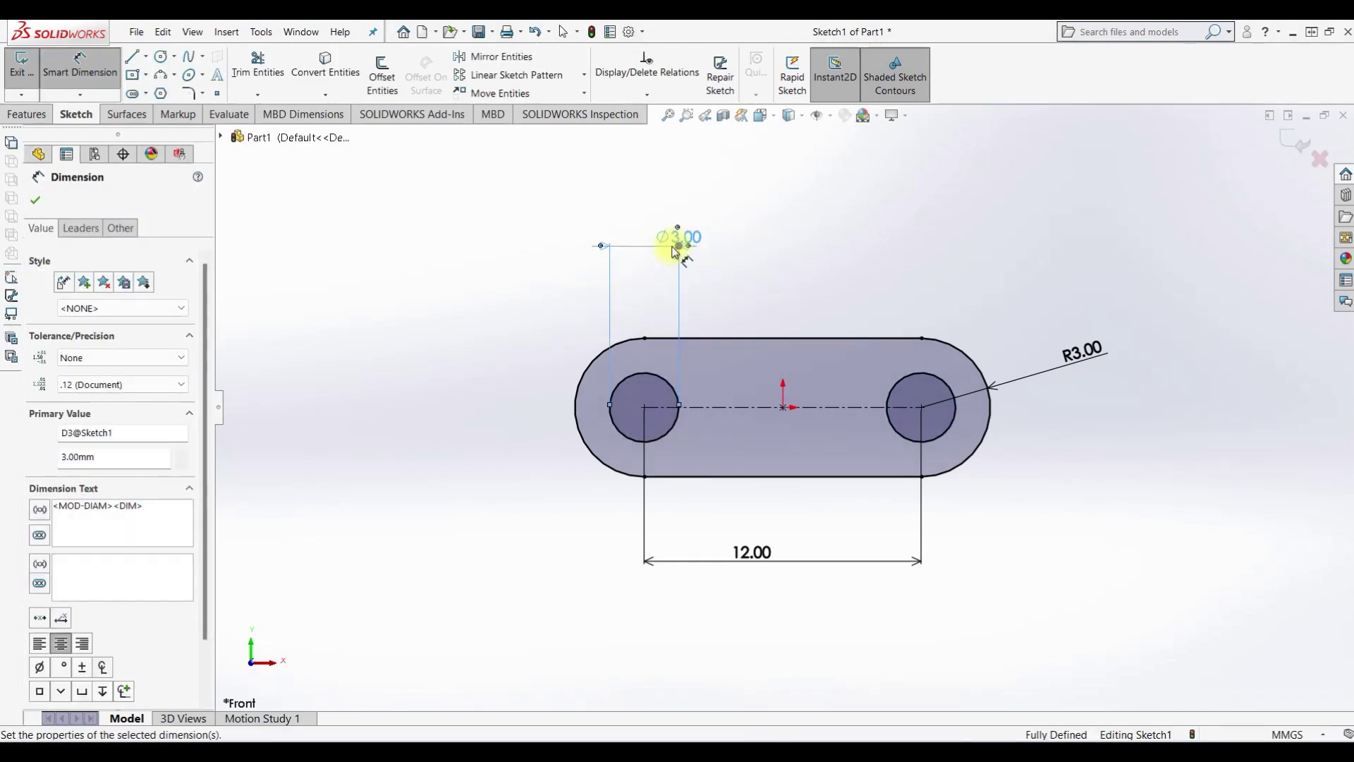
click(20, 64)
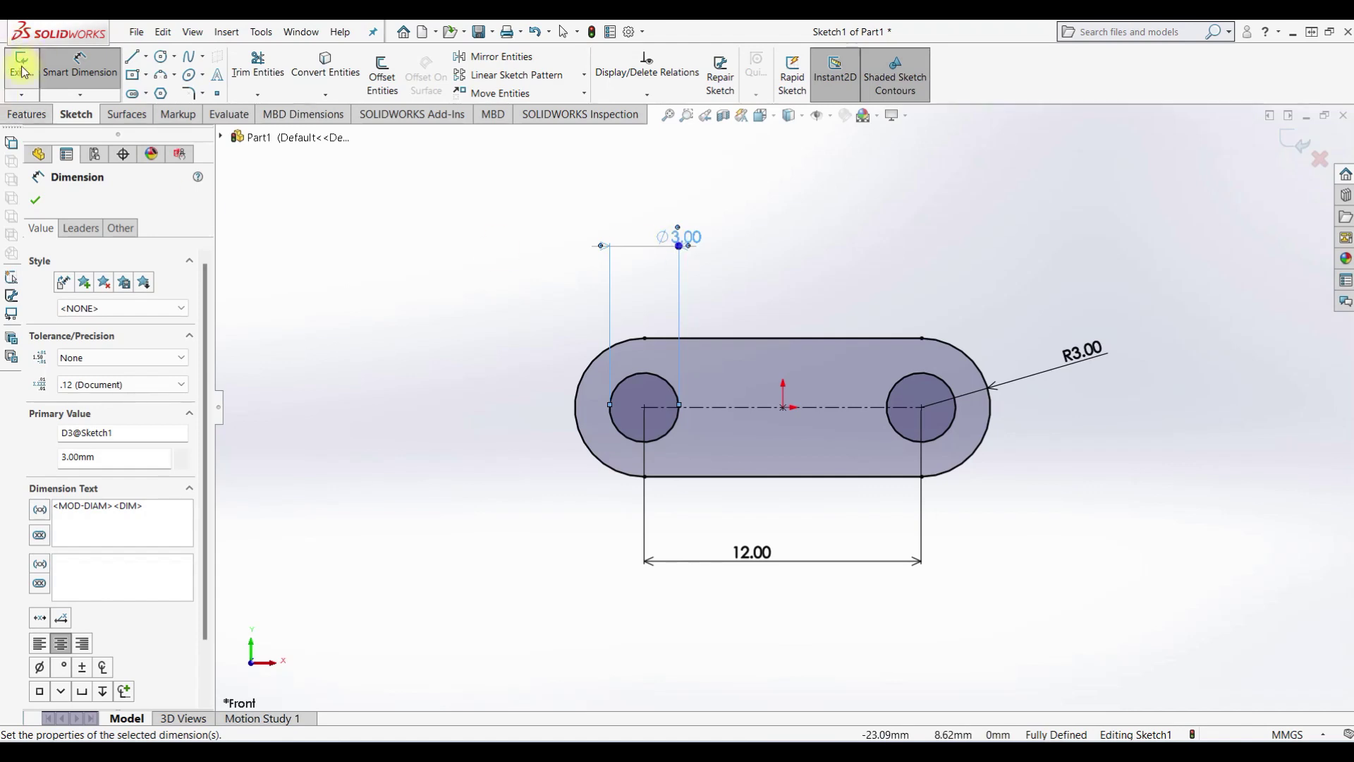
Extrude Sketch1 6 mm Mid Plane into a solid link, then select its front face.
click(37, 113)
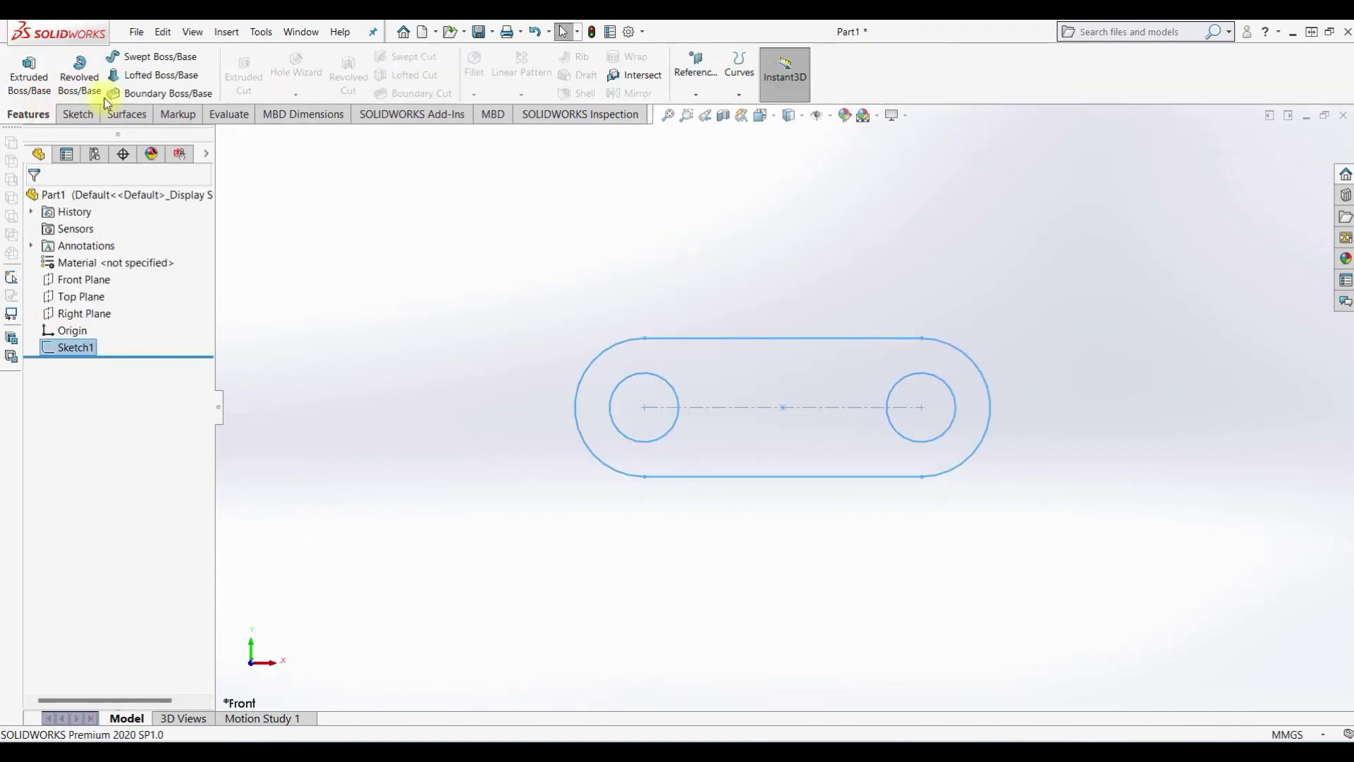
click(30, 76)
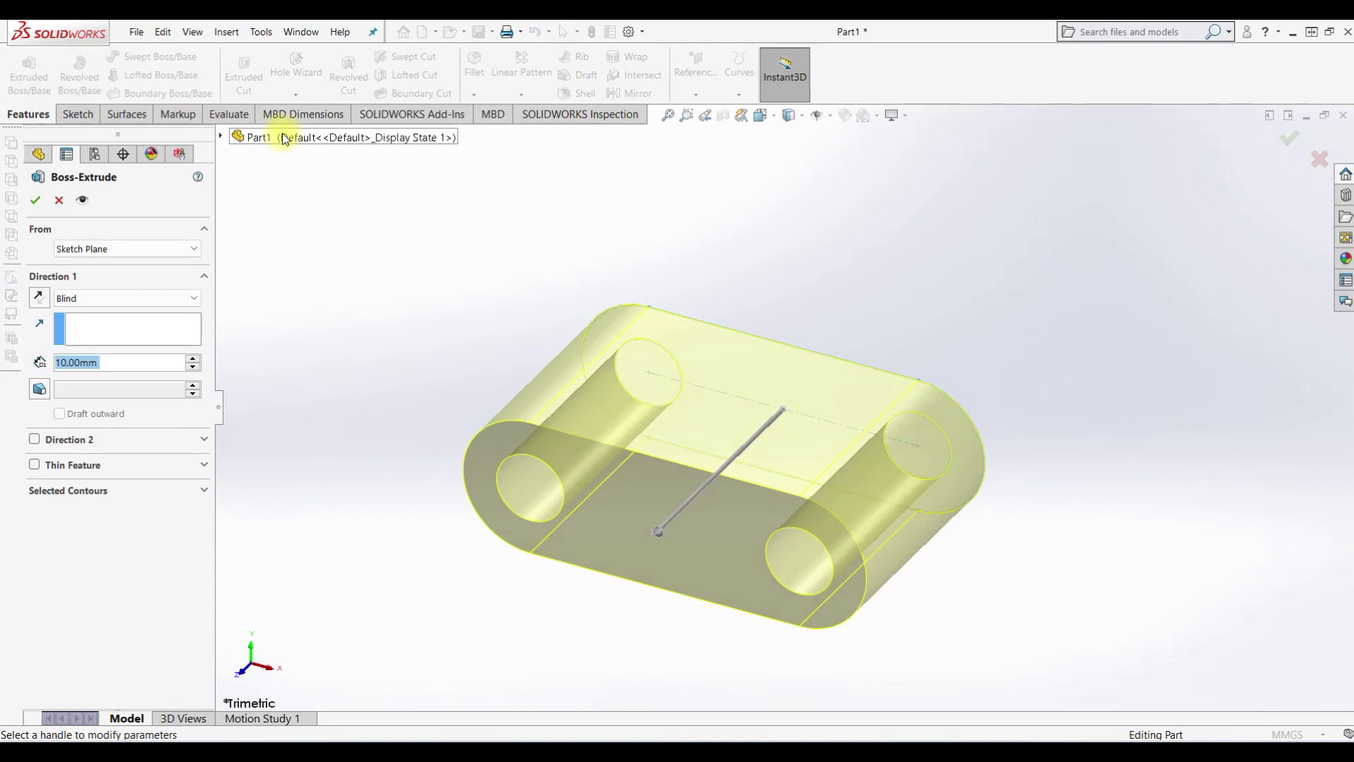
text(6)
key(Return)
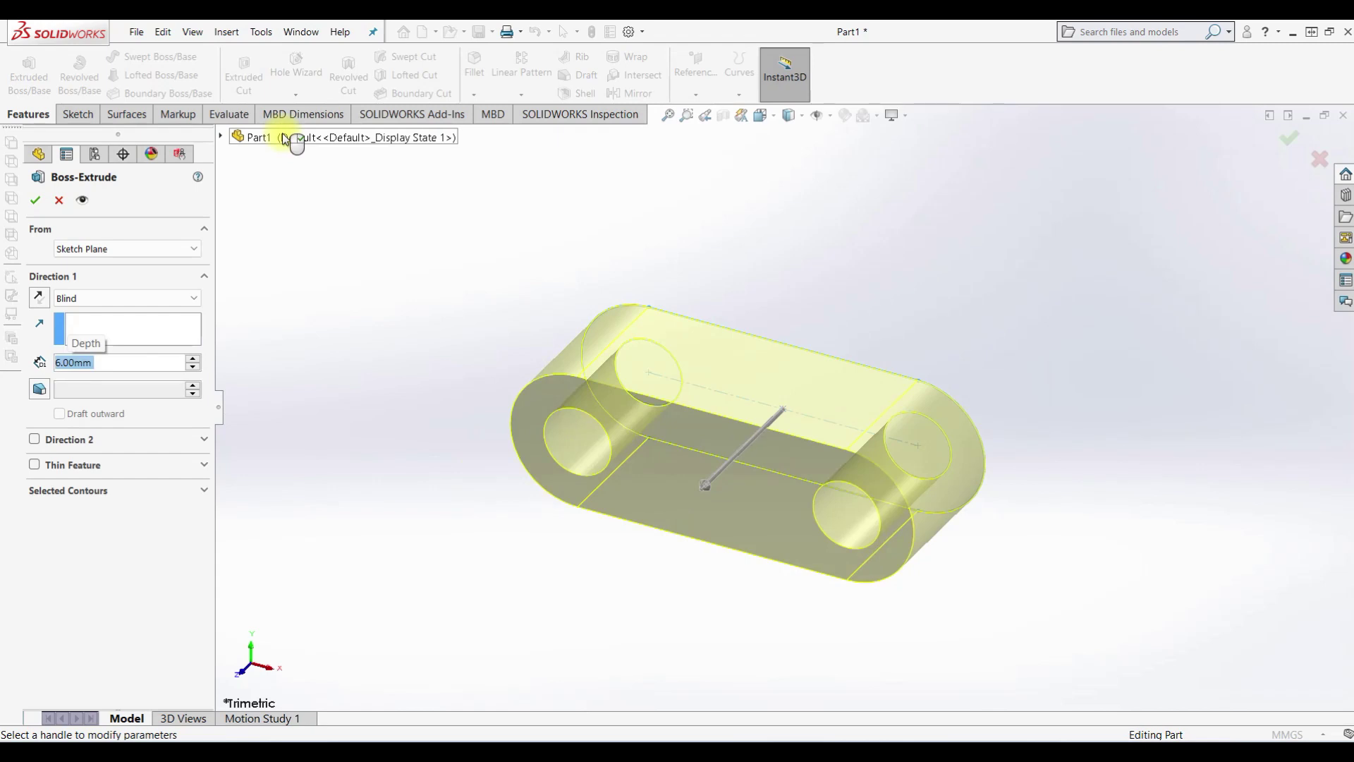
click(81, 297)
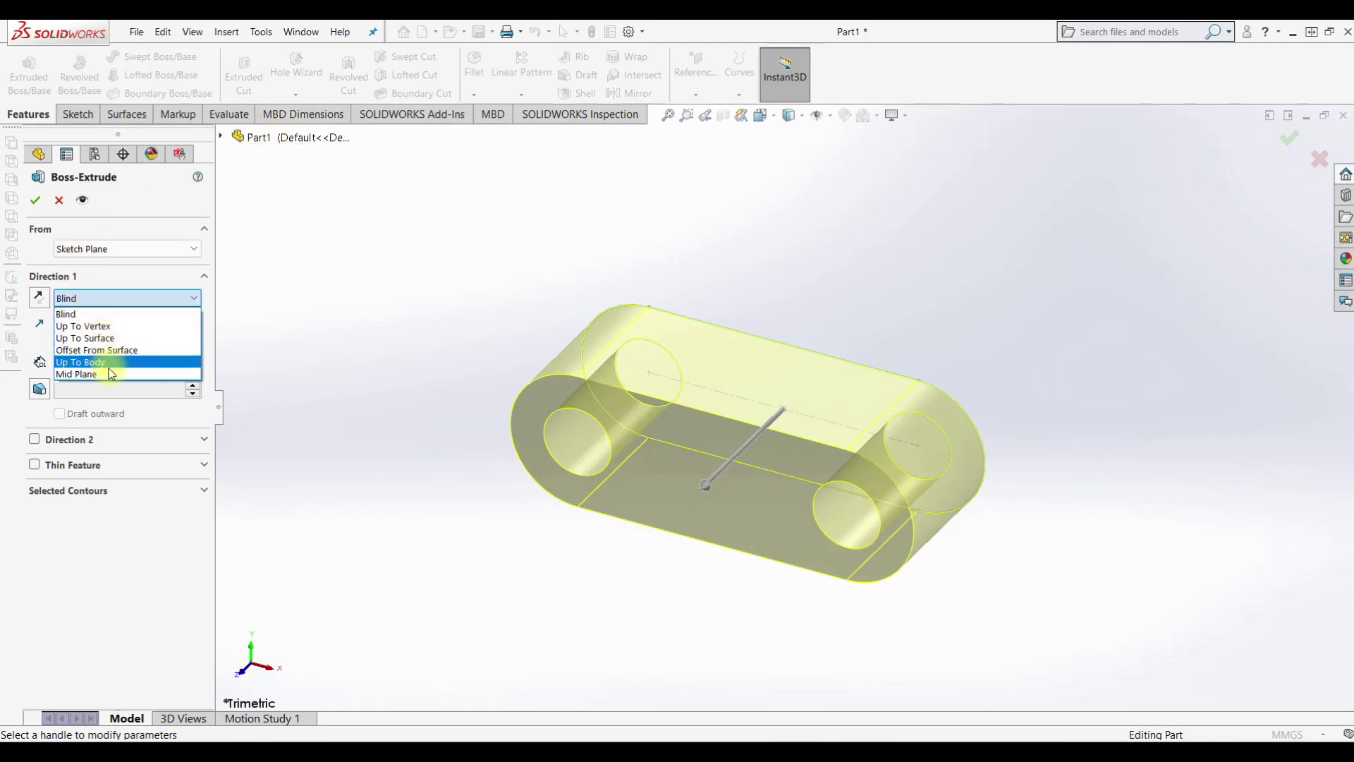
click(101, 366)
click(35, 200)
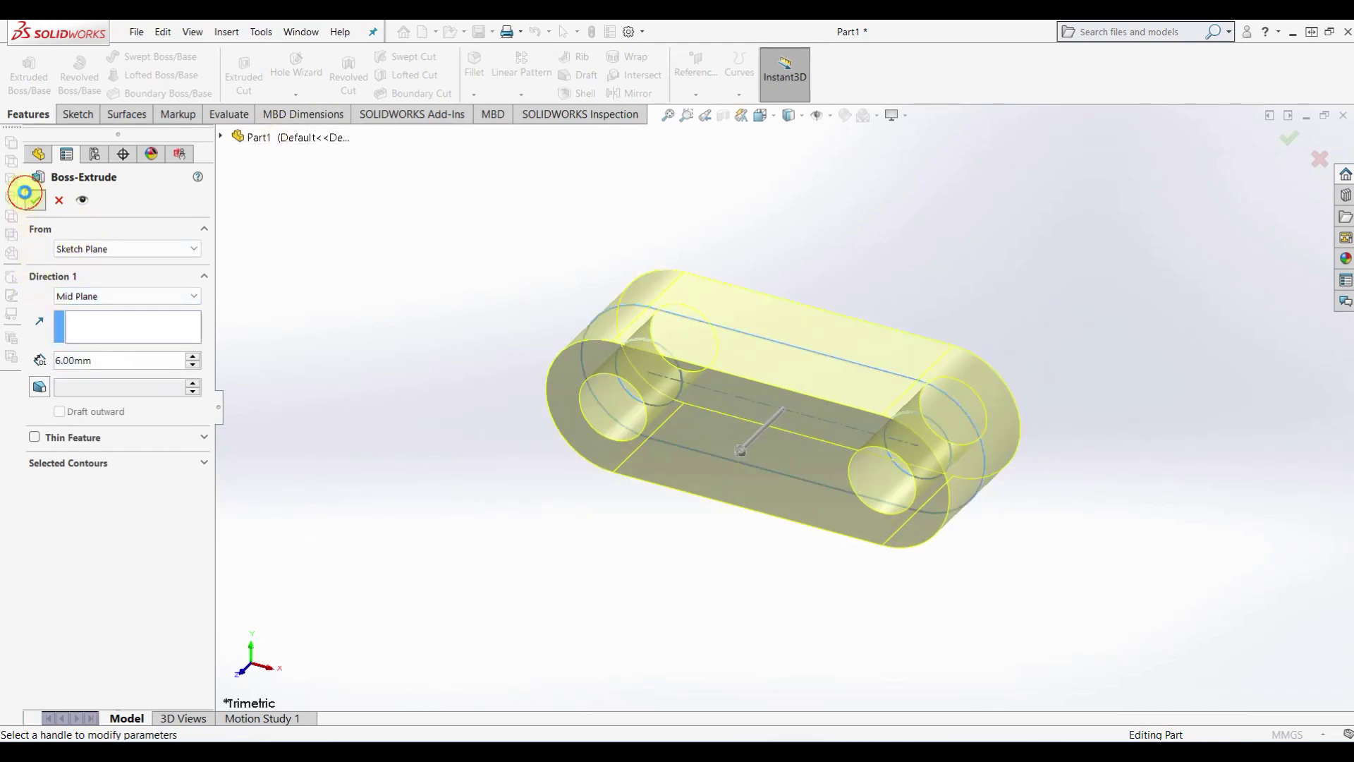
click(618, 538)
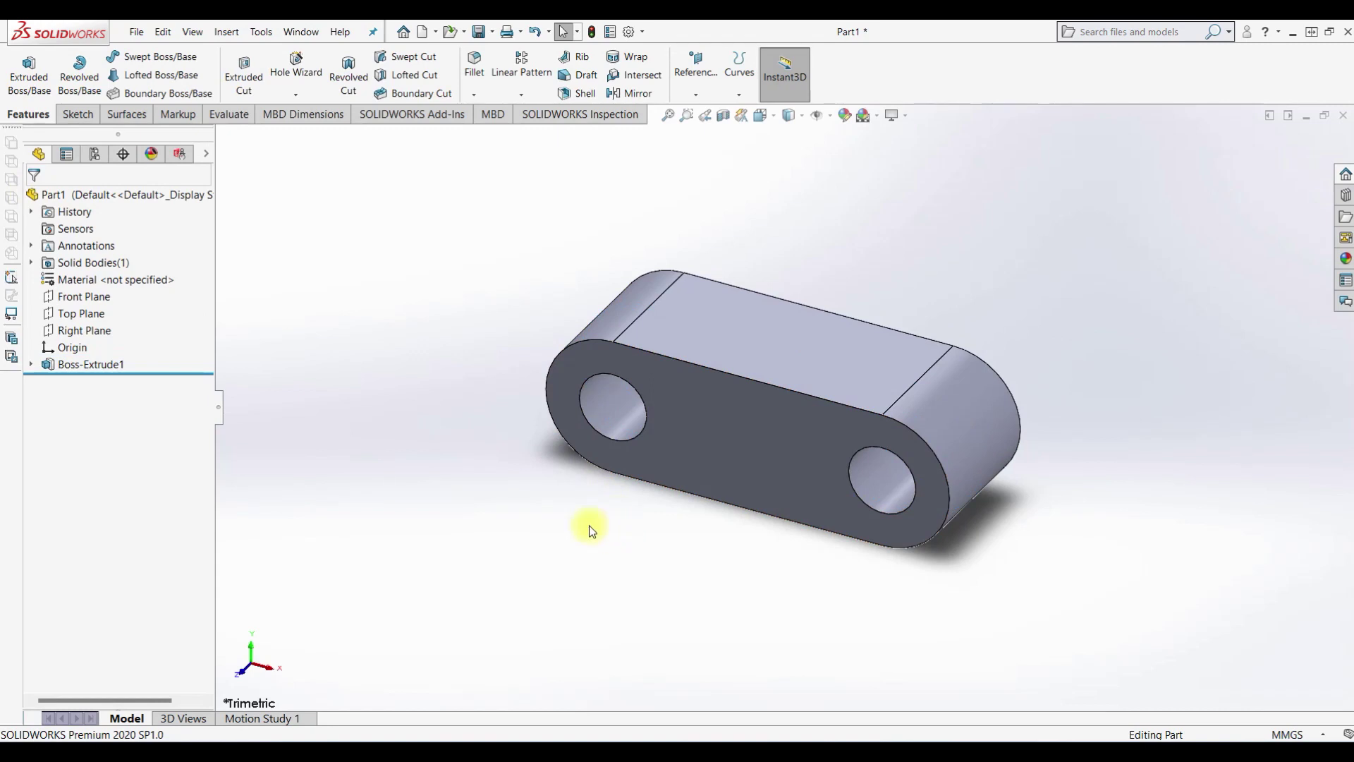
click(766, 482)
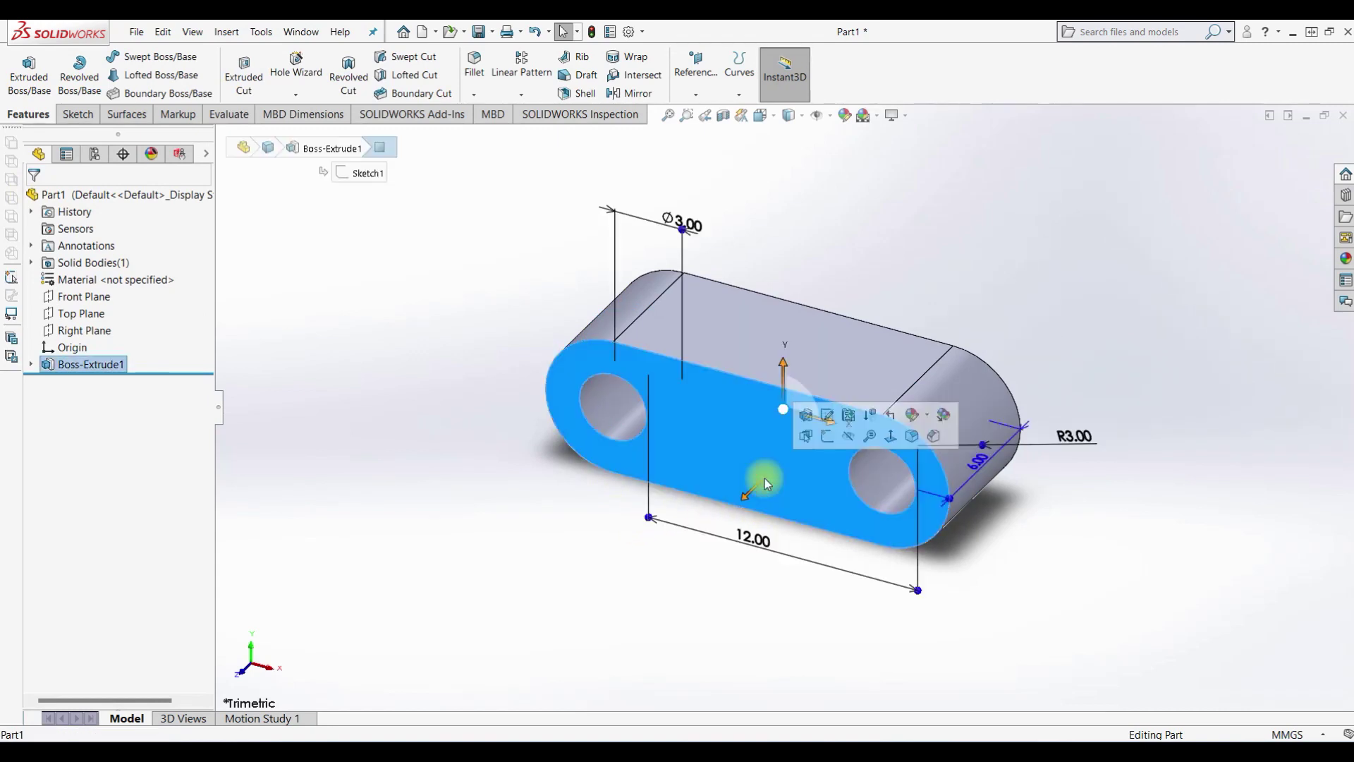
Start Sketch2 on the front face and convert the rounded right-end edge into sketch geometry.
click(827, 436)
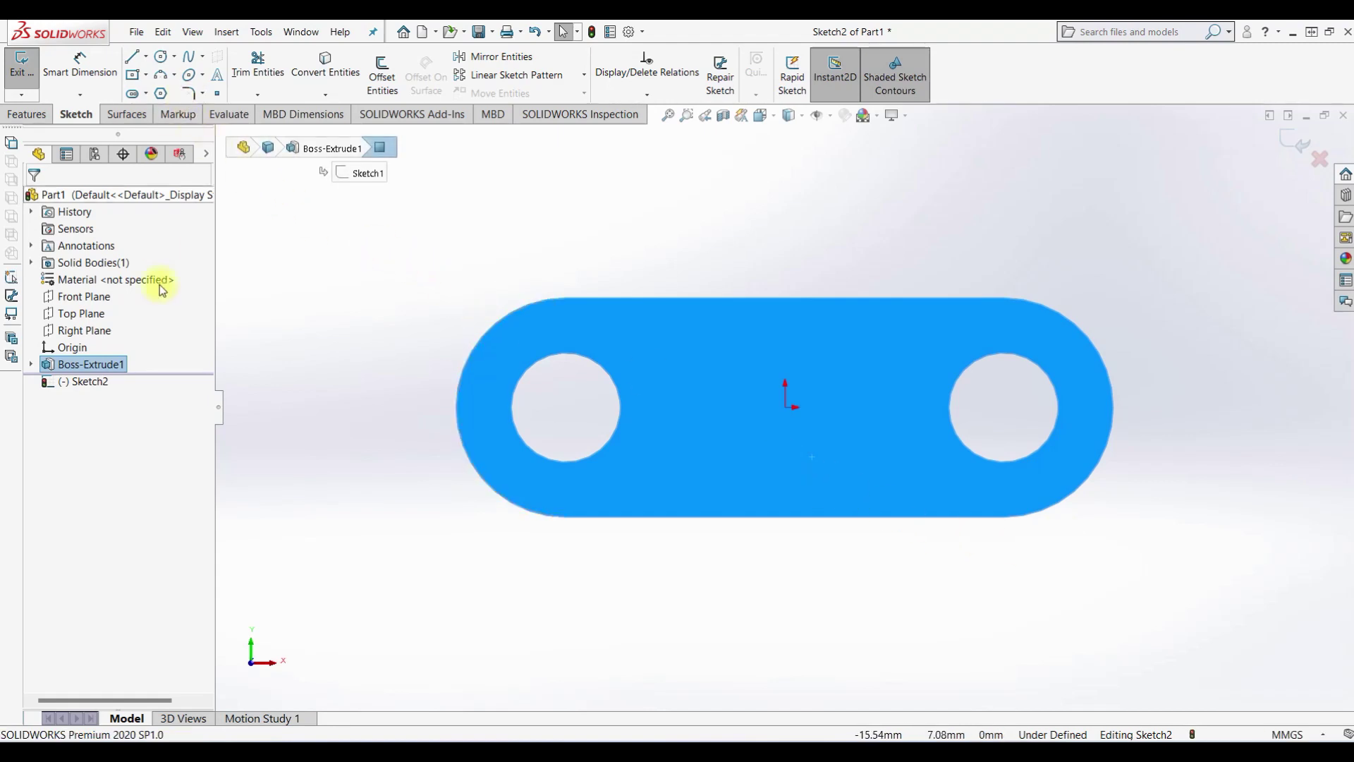
click(324, 381)
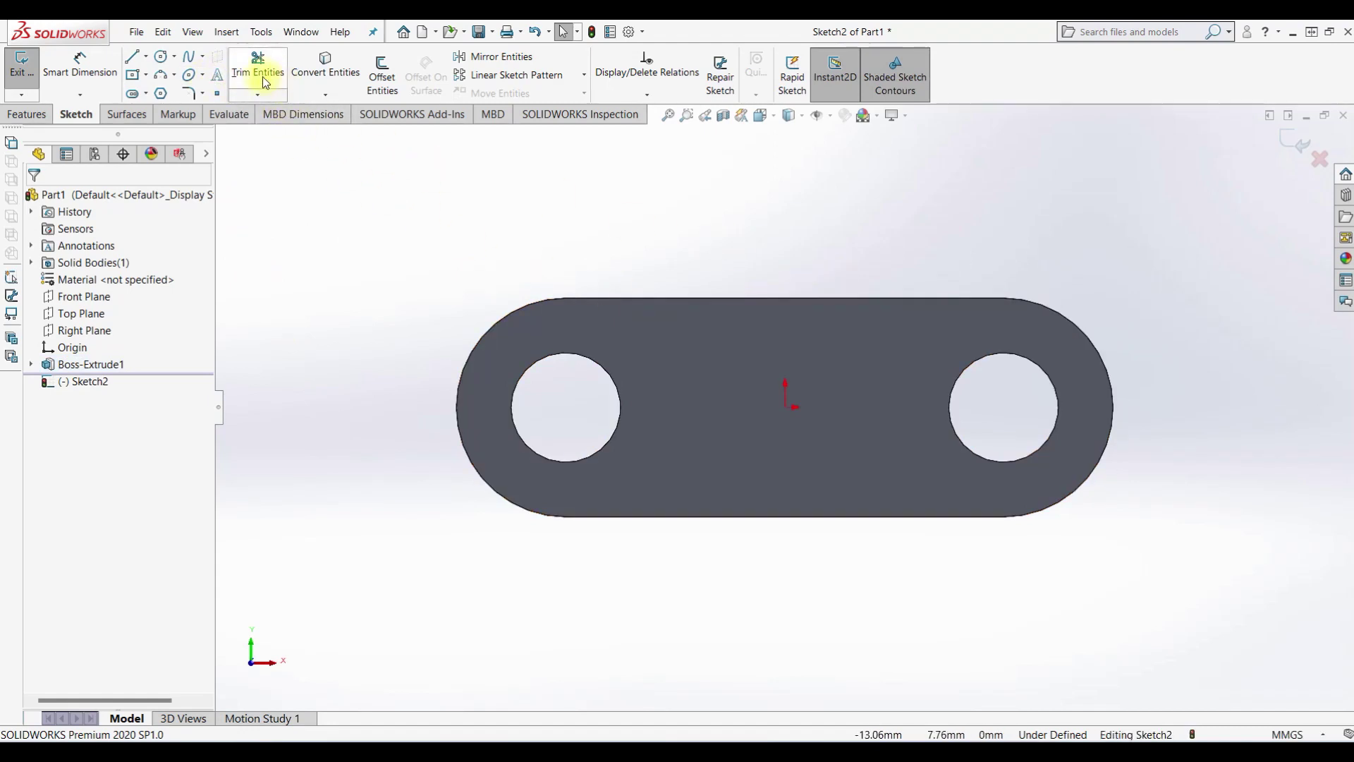
click(326, 69)
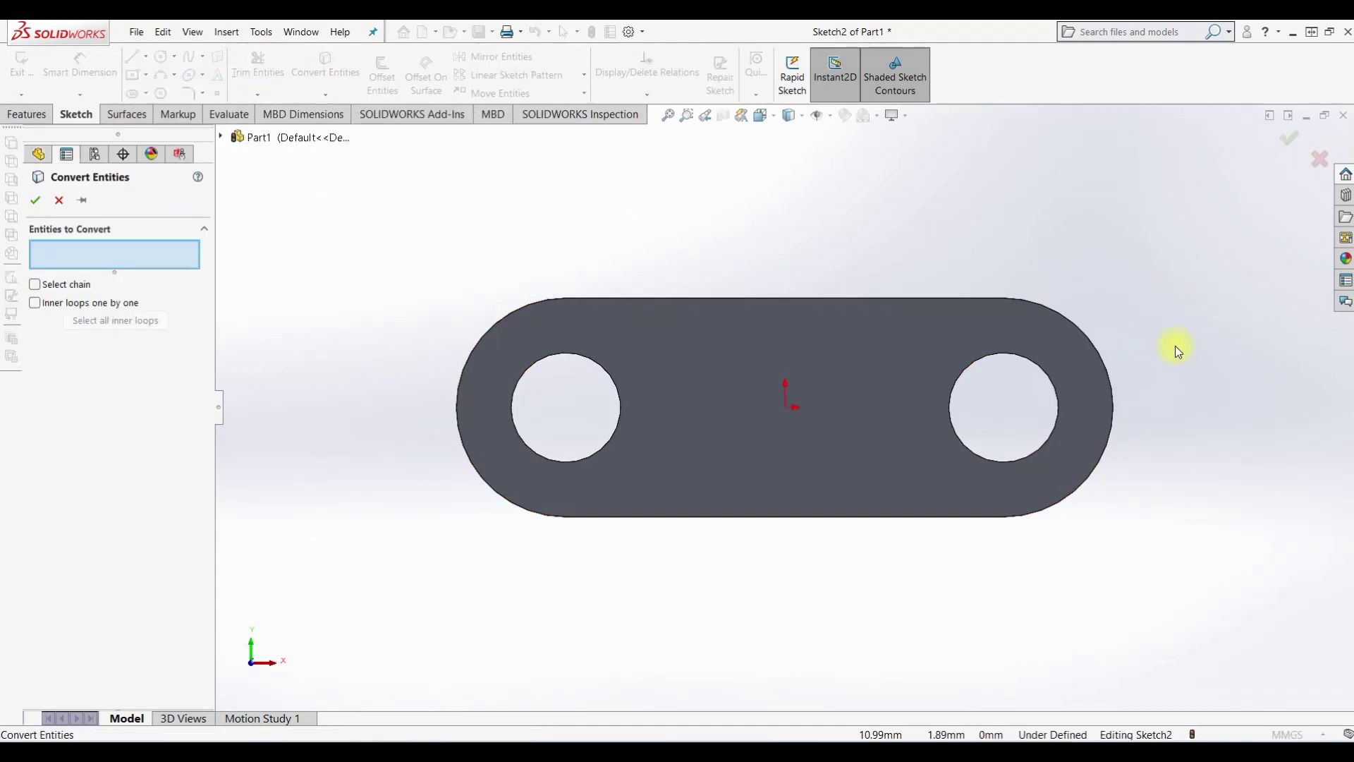
click(1108, 383)
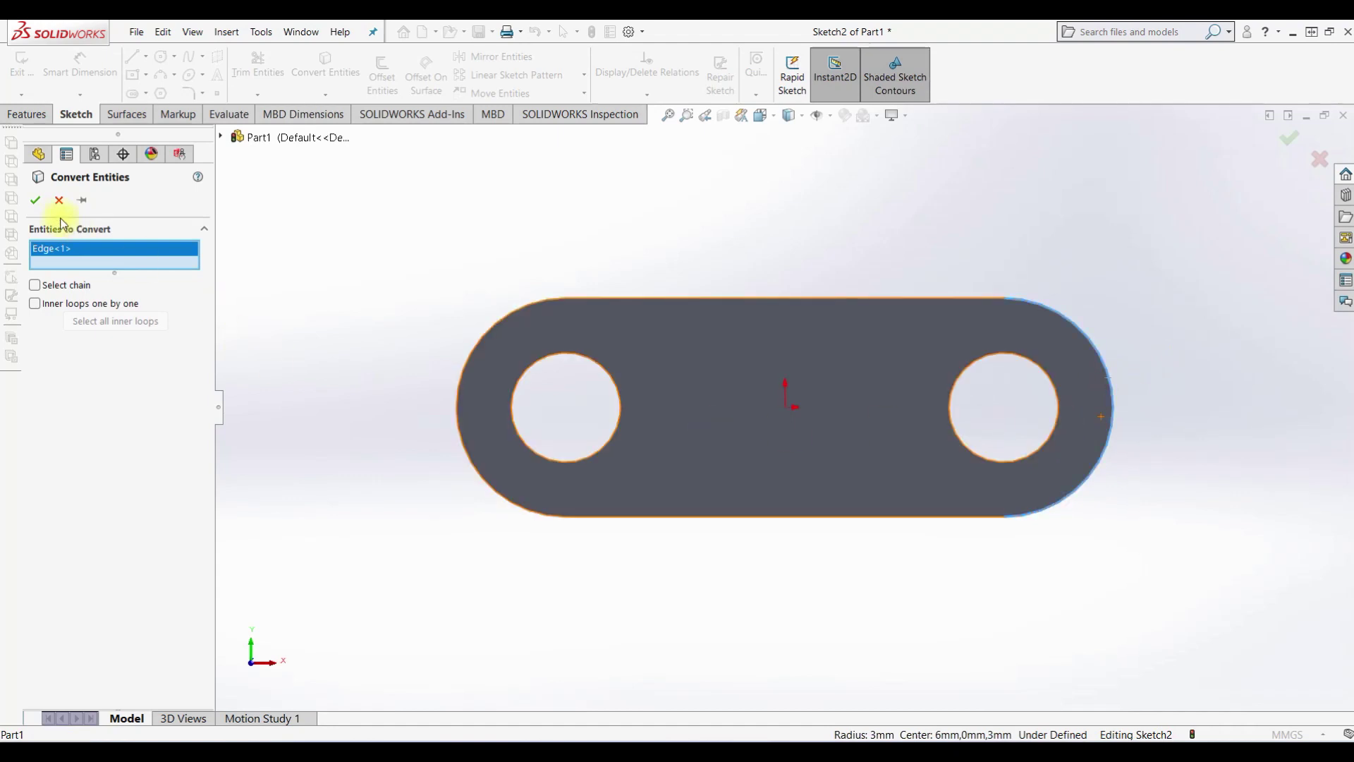
click(34, 199)
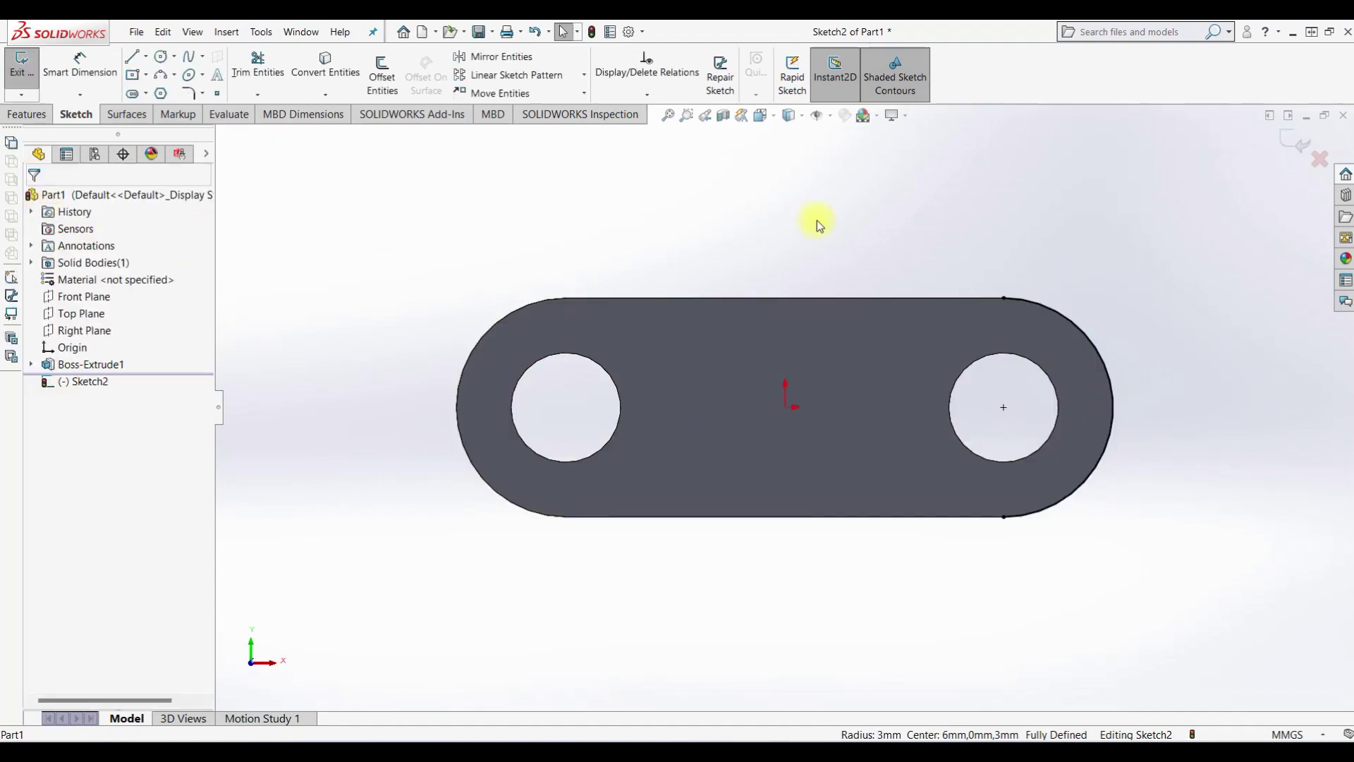
Draw top, vertical and bottom lines joining the right arc's ends into a closed profile.
click(140, 62)
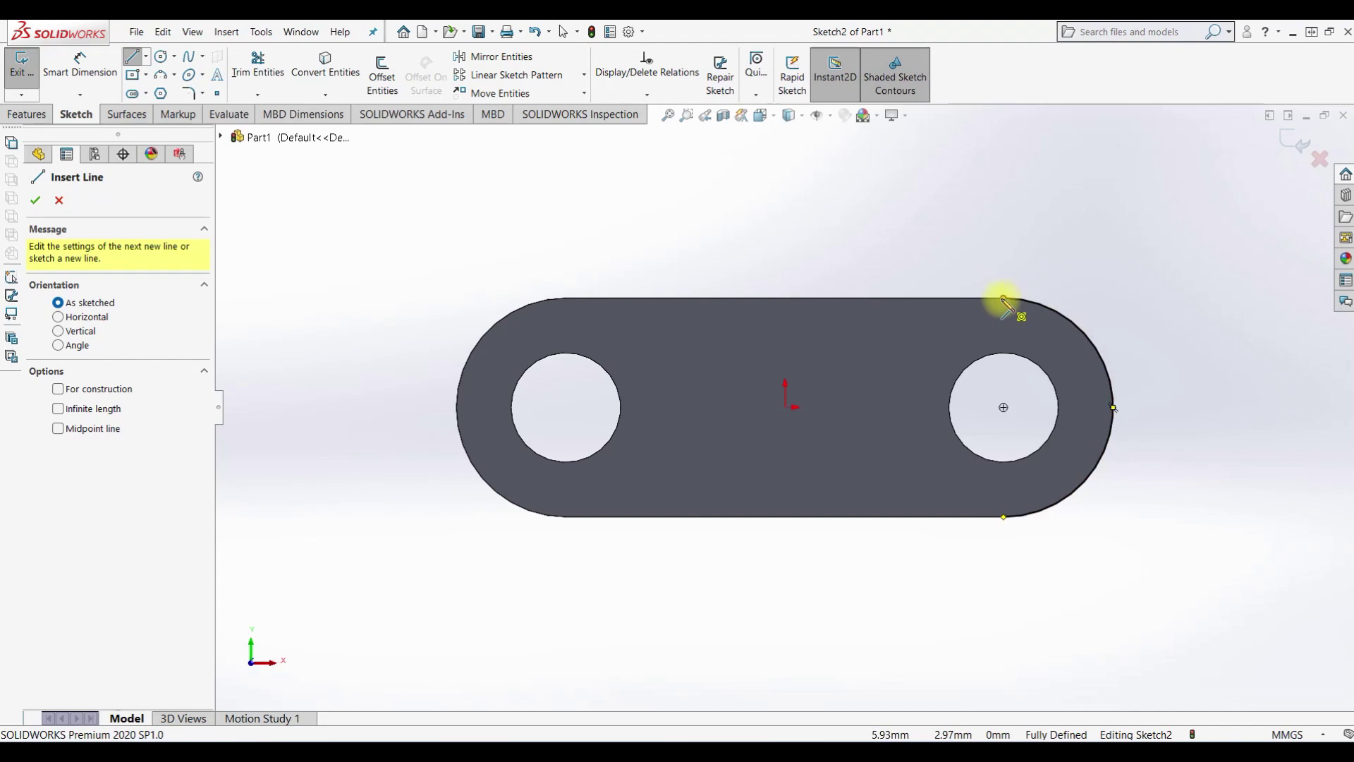
click(1003, 299)
click(710, 297)
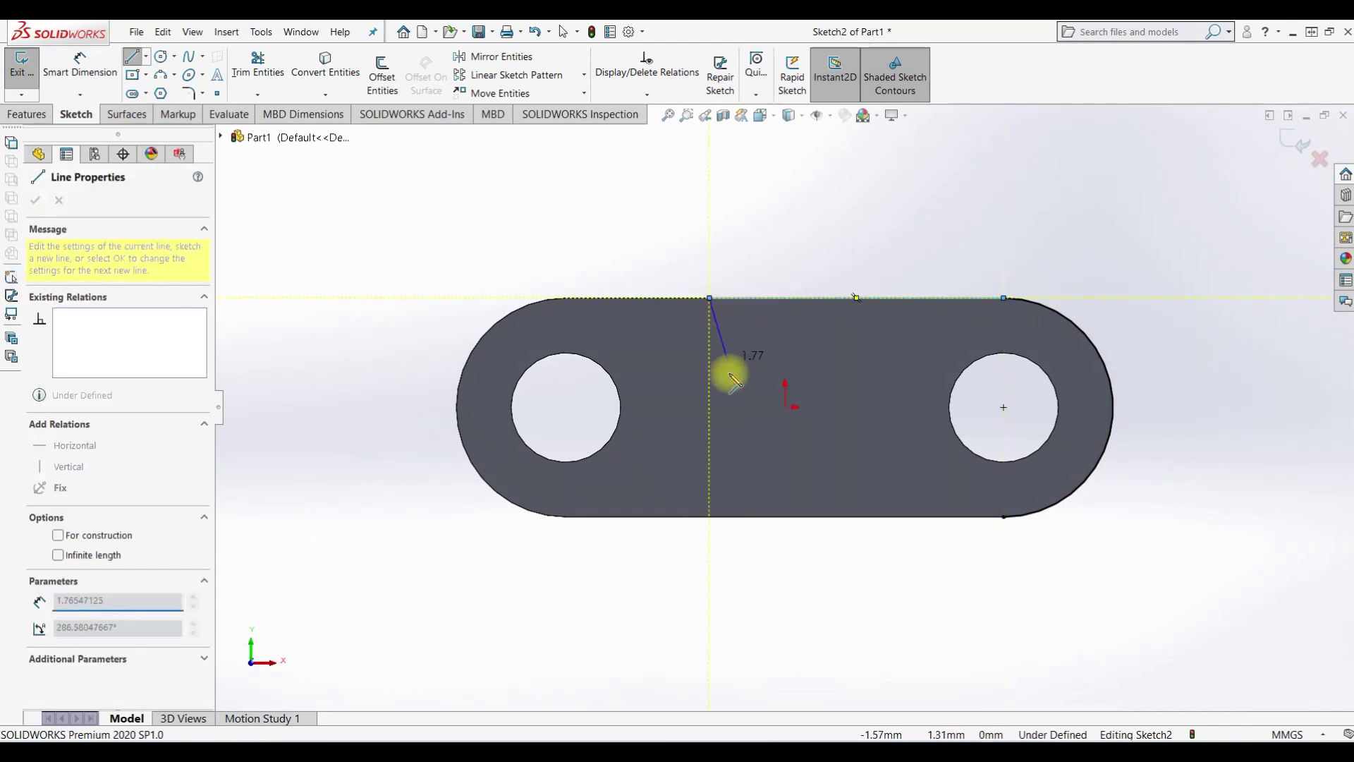
click(709, 517)
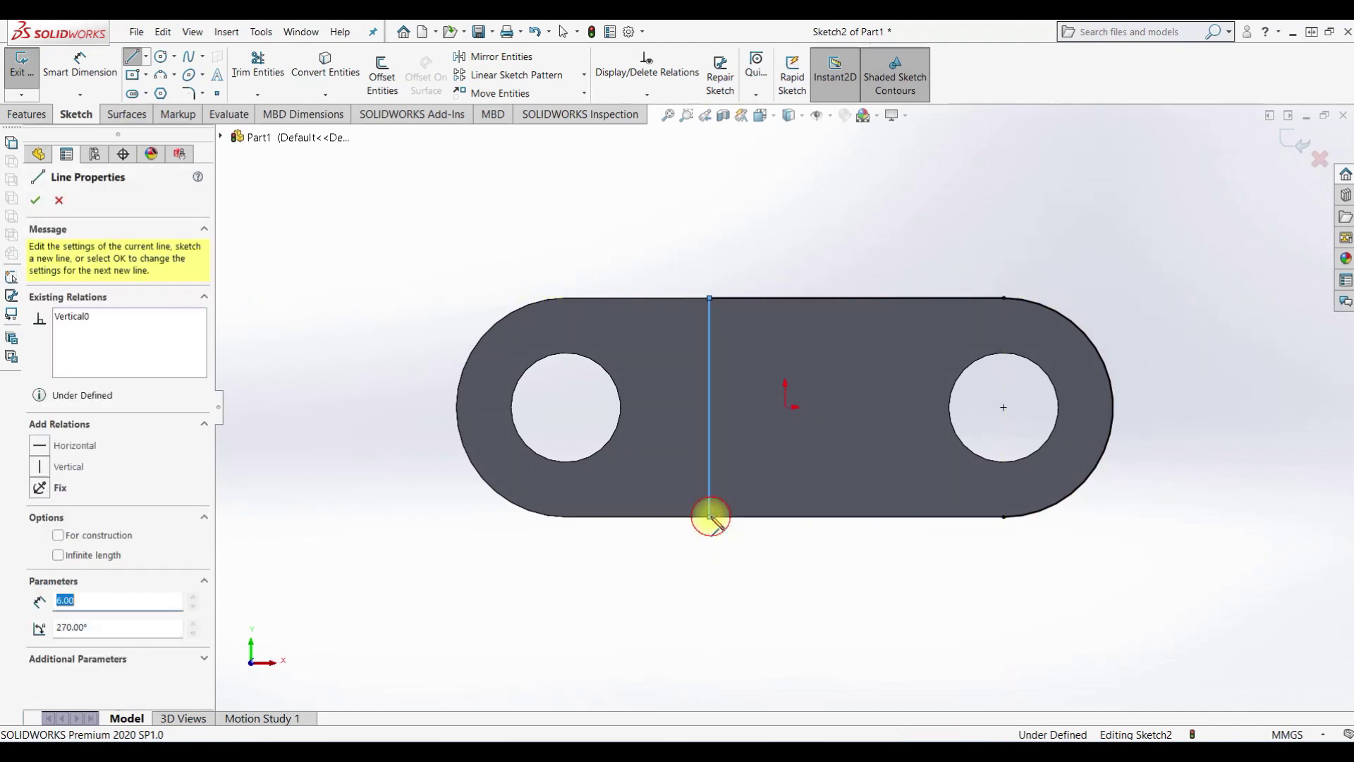
click(1003, 518)
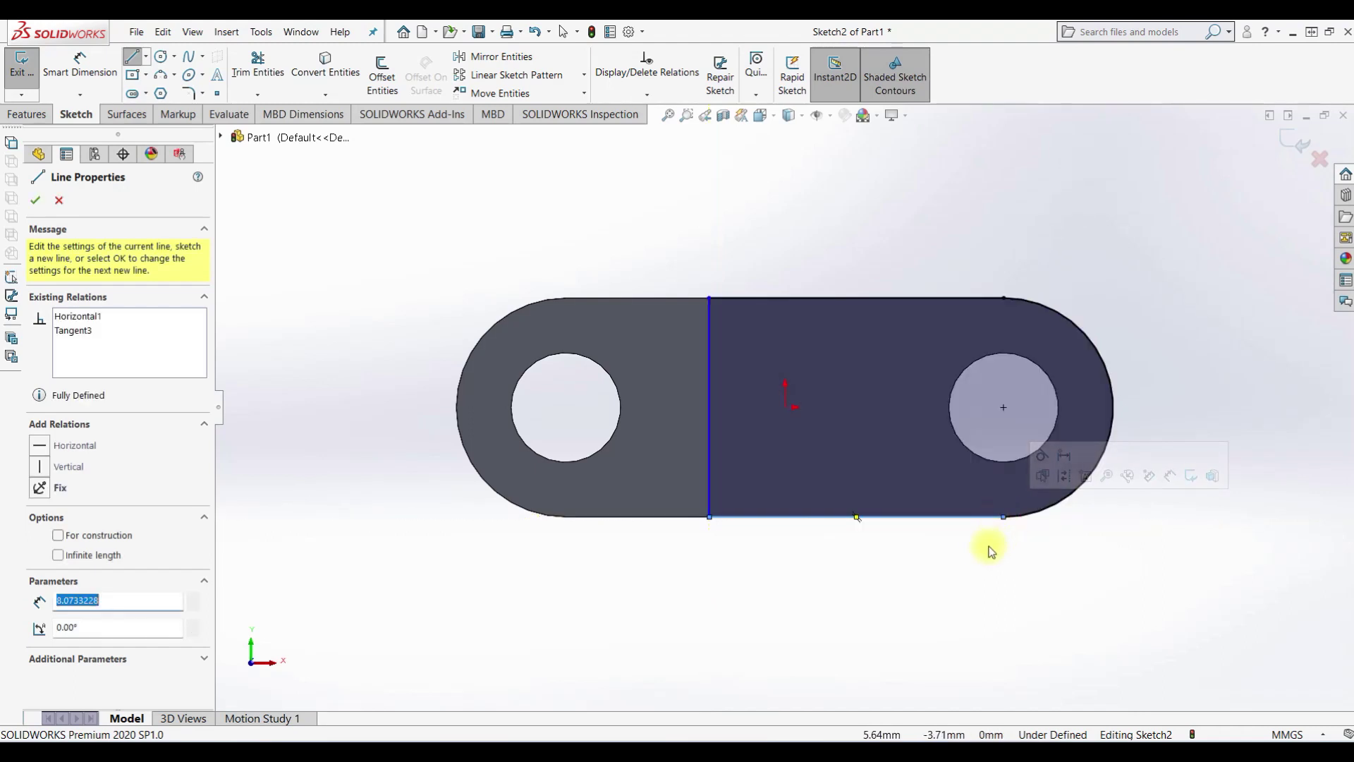
key(Escape)
Attempt to dimension the vertical line, close the help window and cancel the dimension.
click(60, 60)
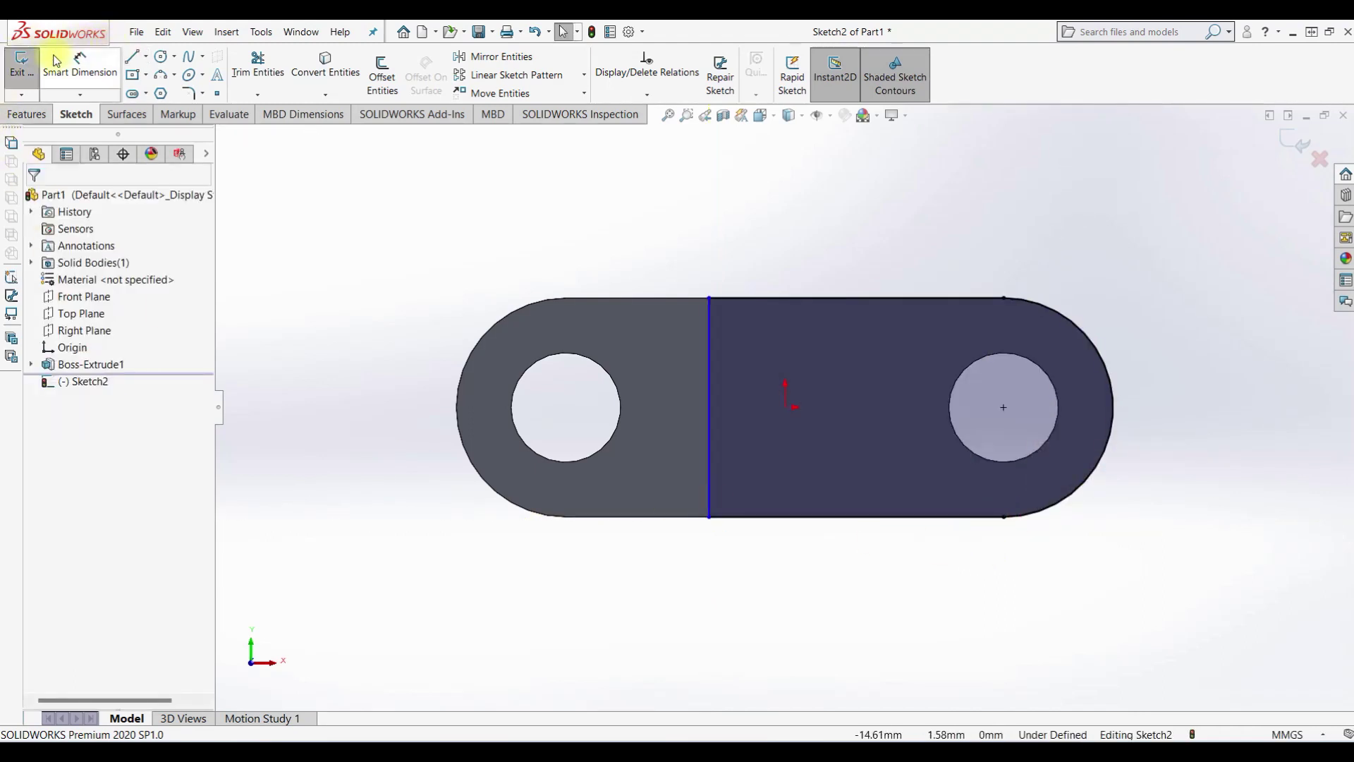
click(707, 442)
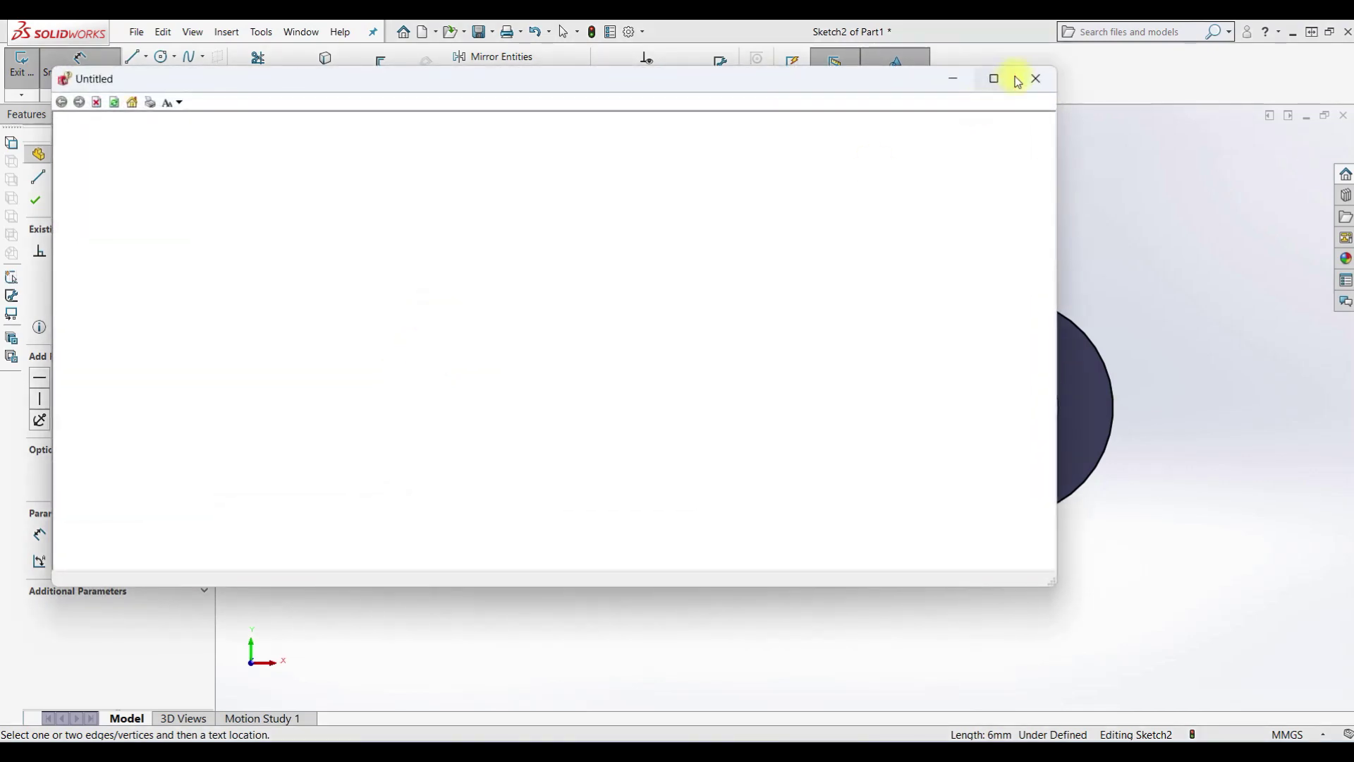
click(1025, 76)
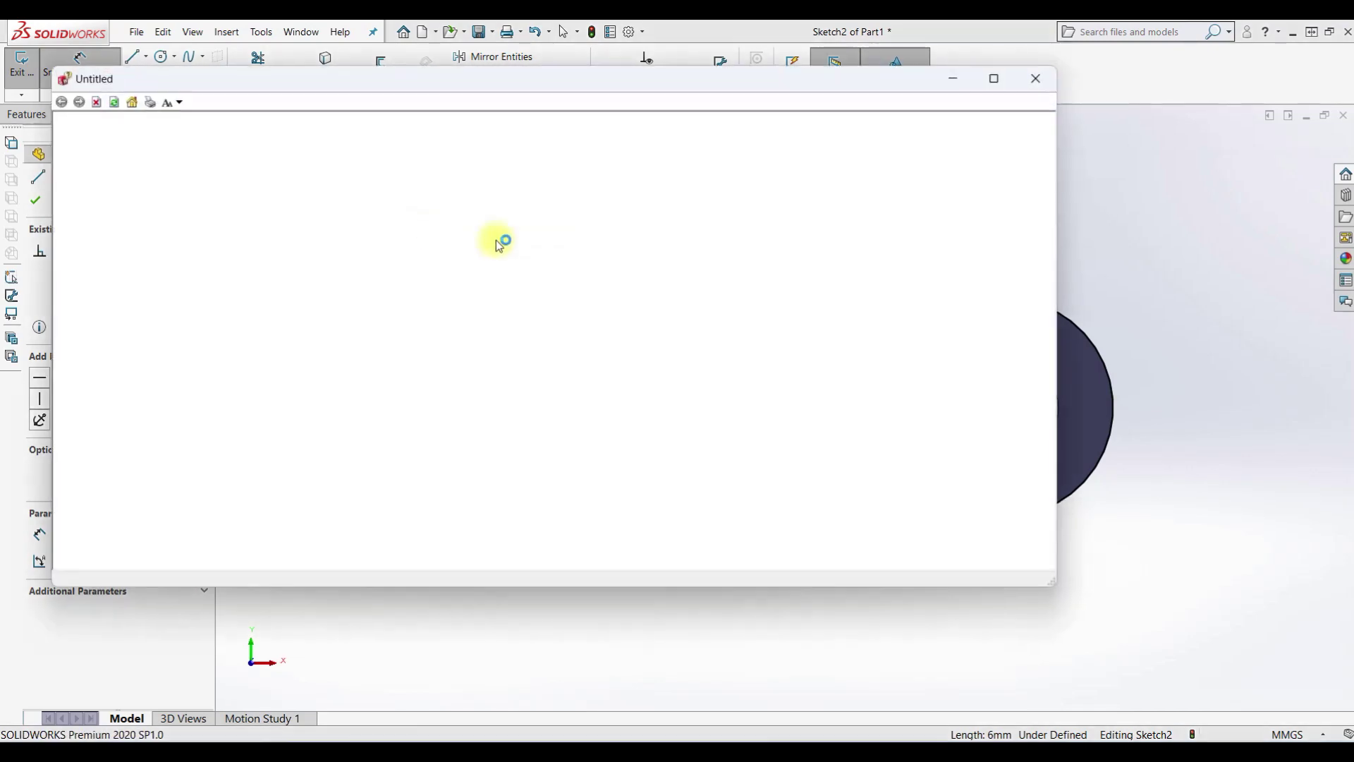
click(1036, 78)
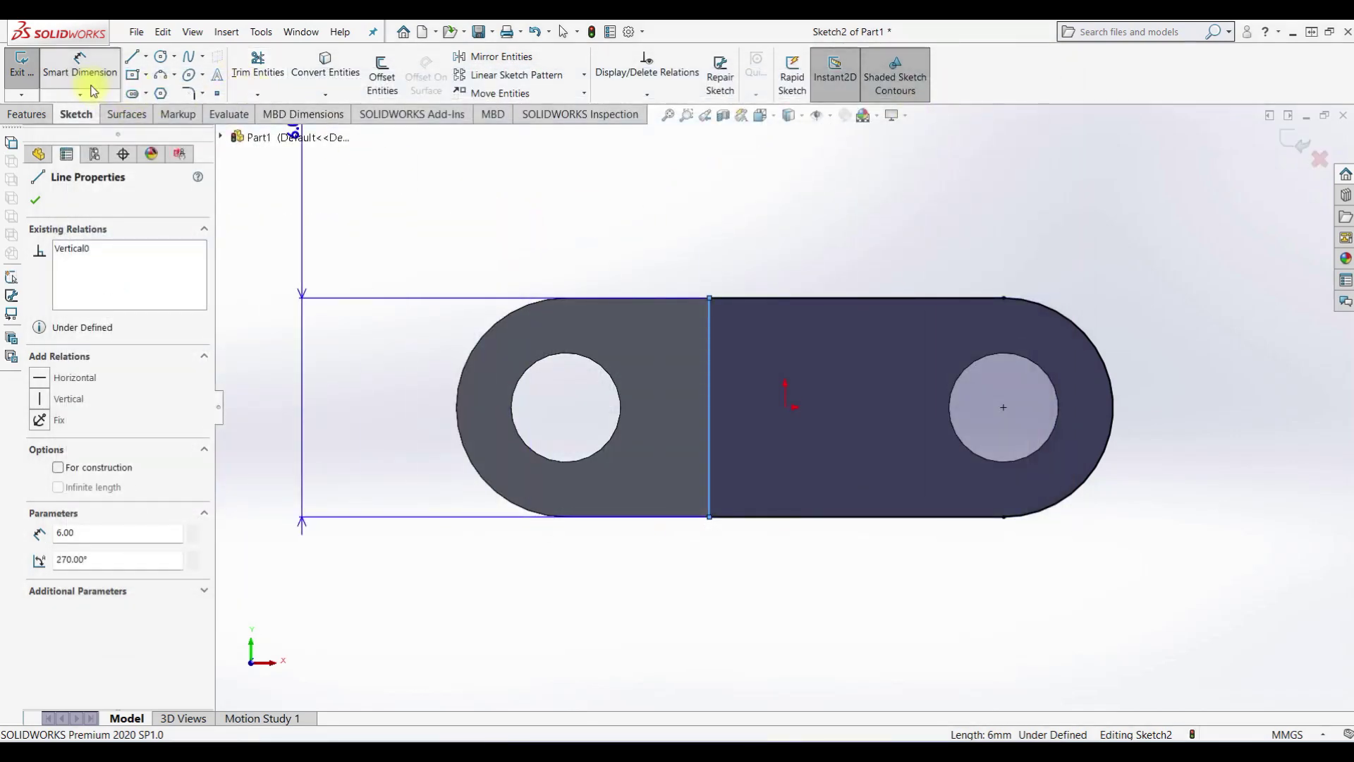
key(Escape)
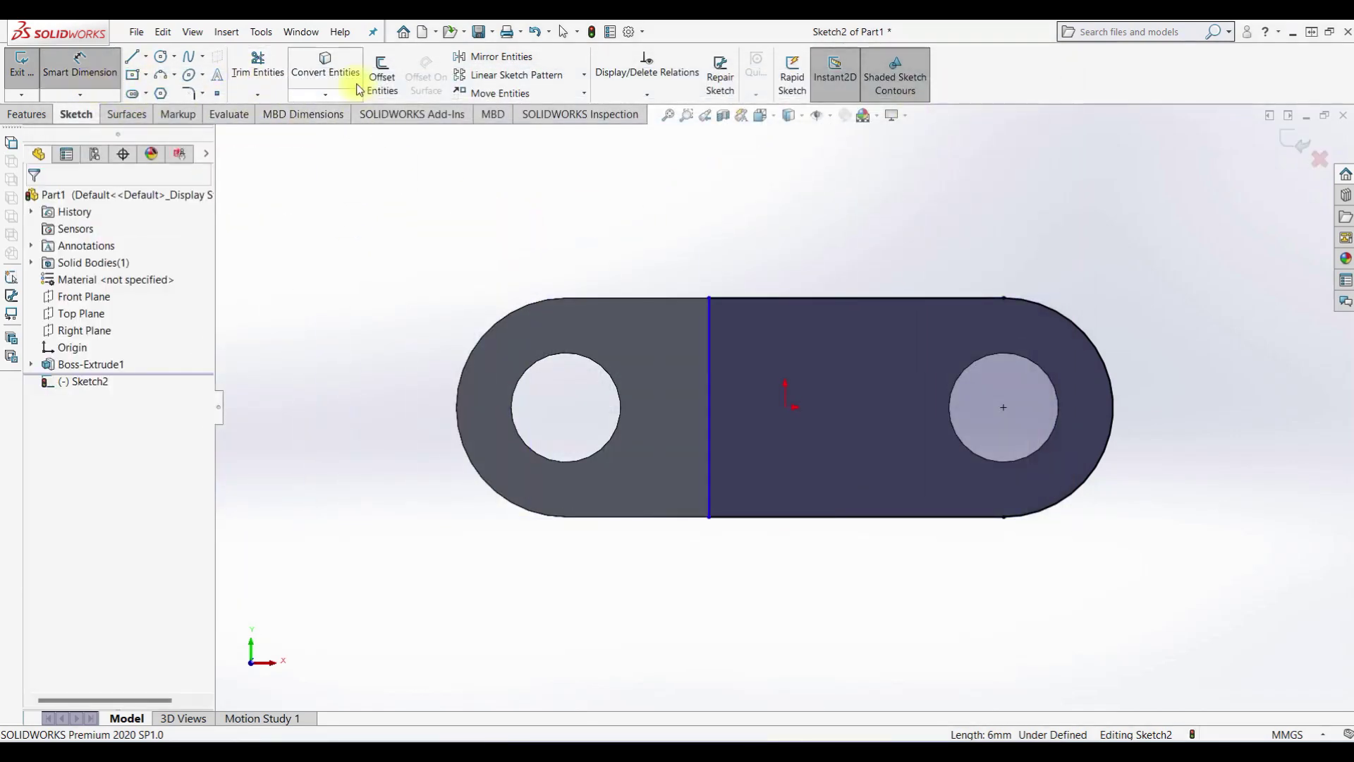
key(Escape)
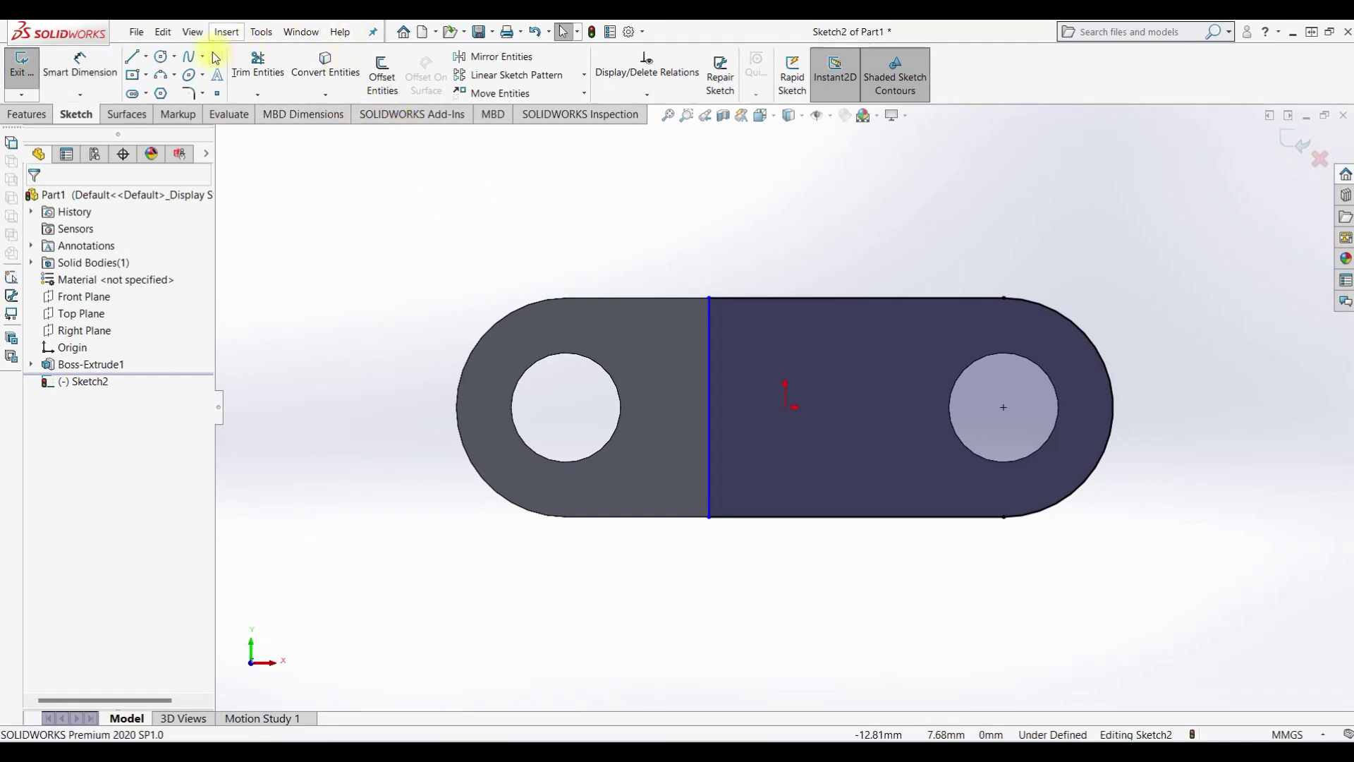
click(85, 70)
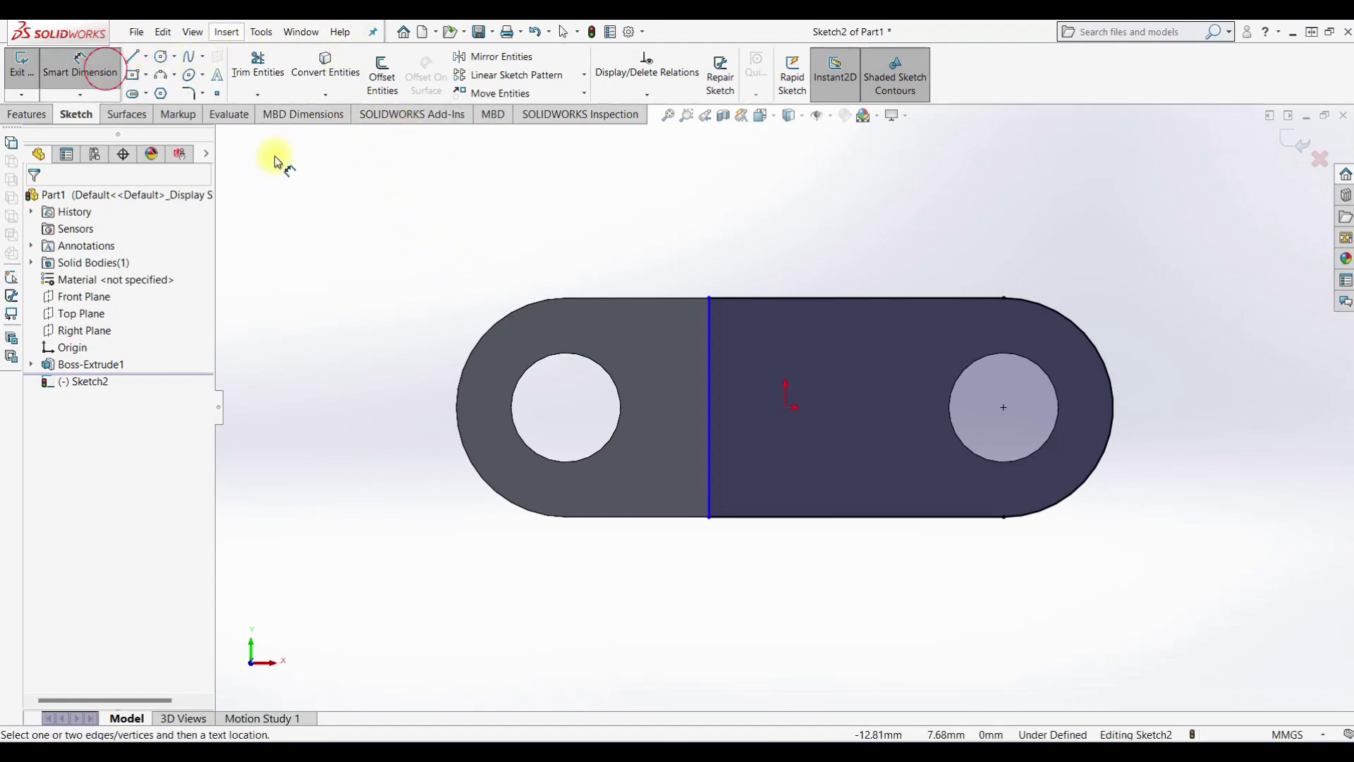
Dimension the dividing line to the right hole centre, trying 4 mm then 10 mm.
click(709, 395)
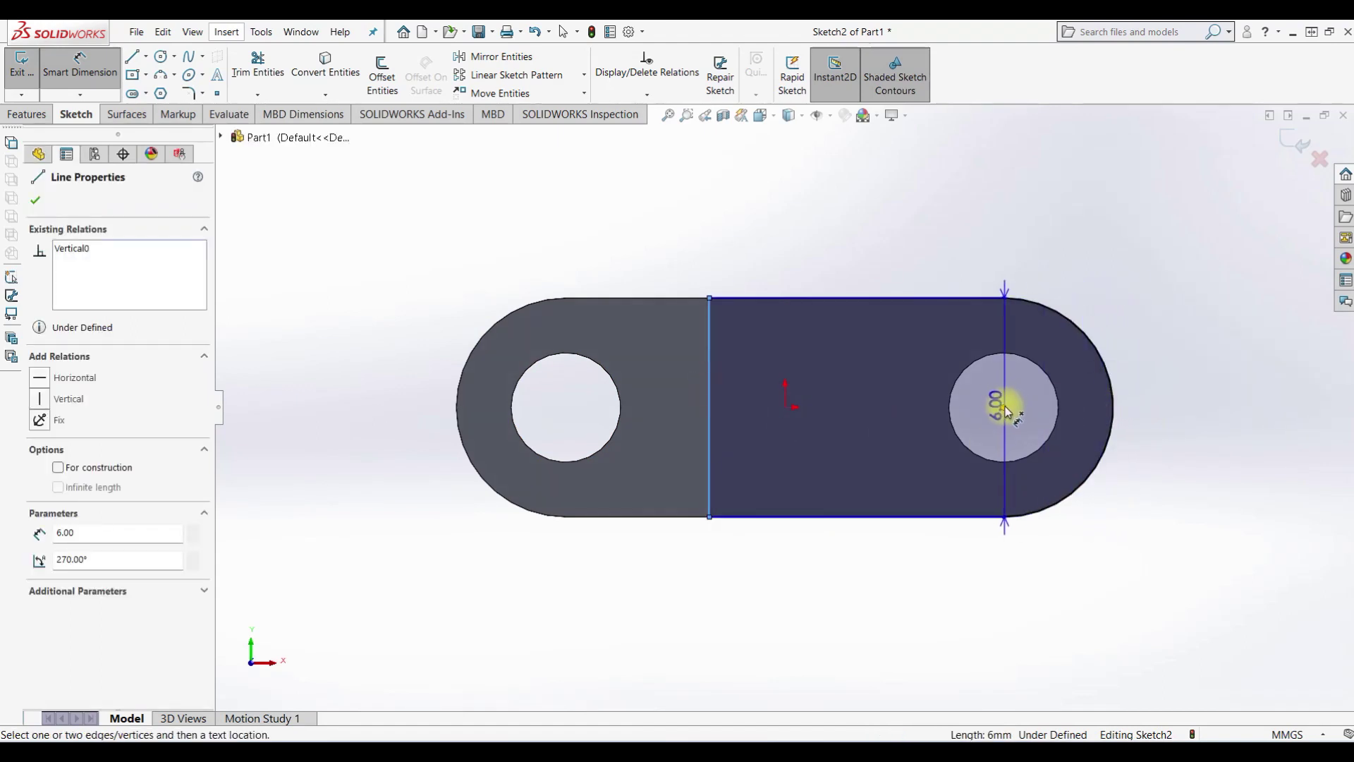
click(1003, 407)
click(875, 638)
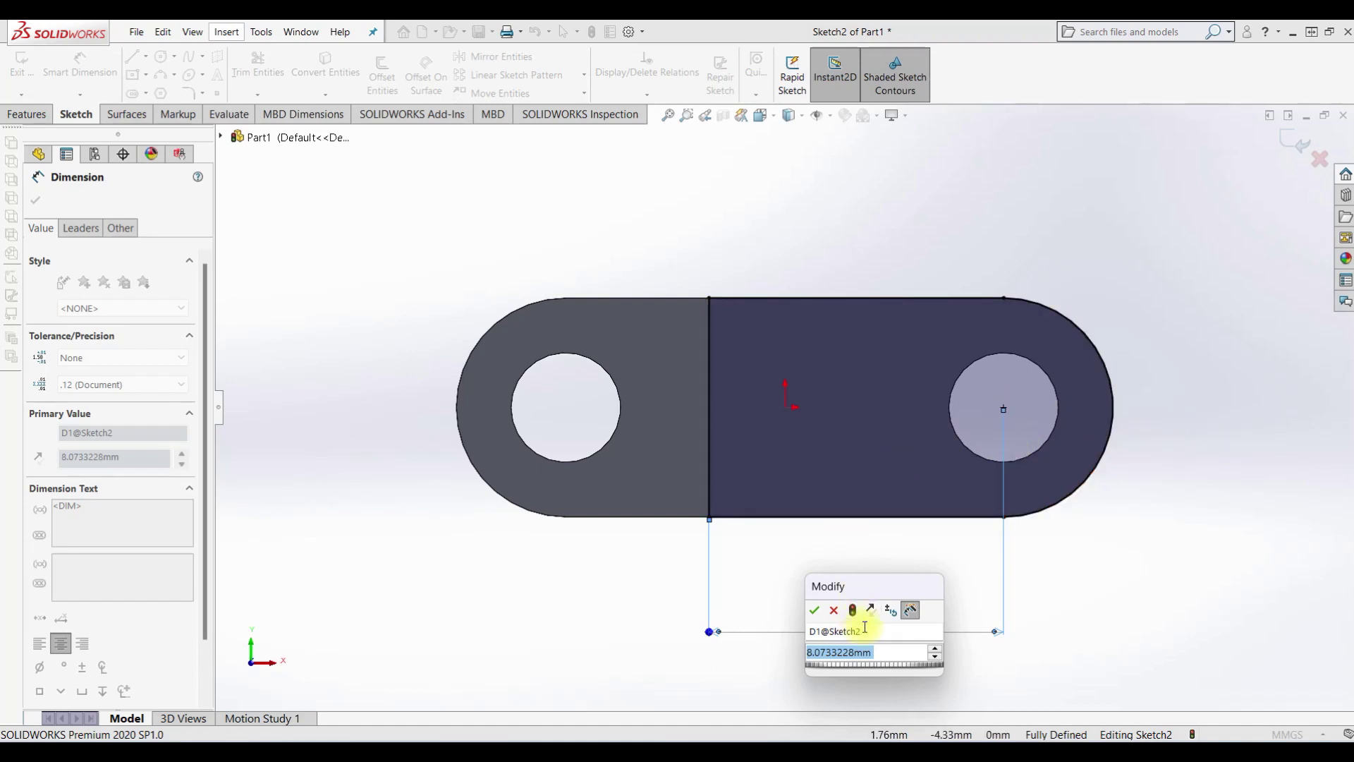
text(4)
key(Return)
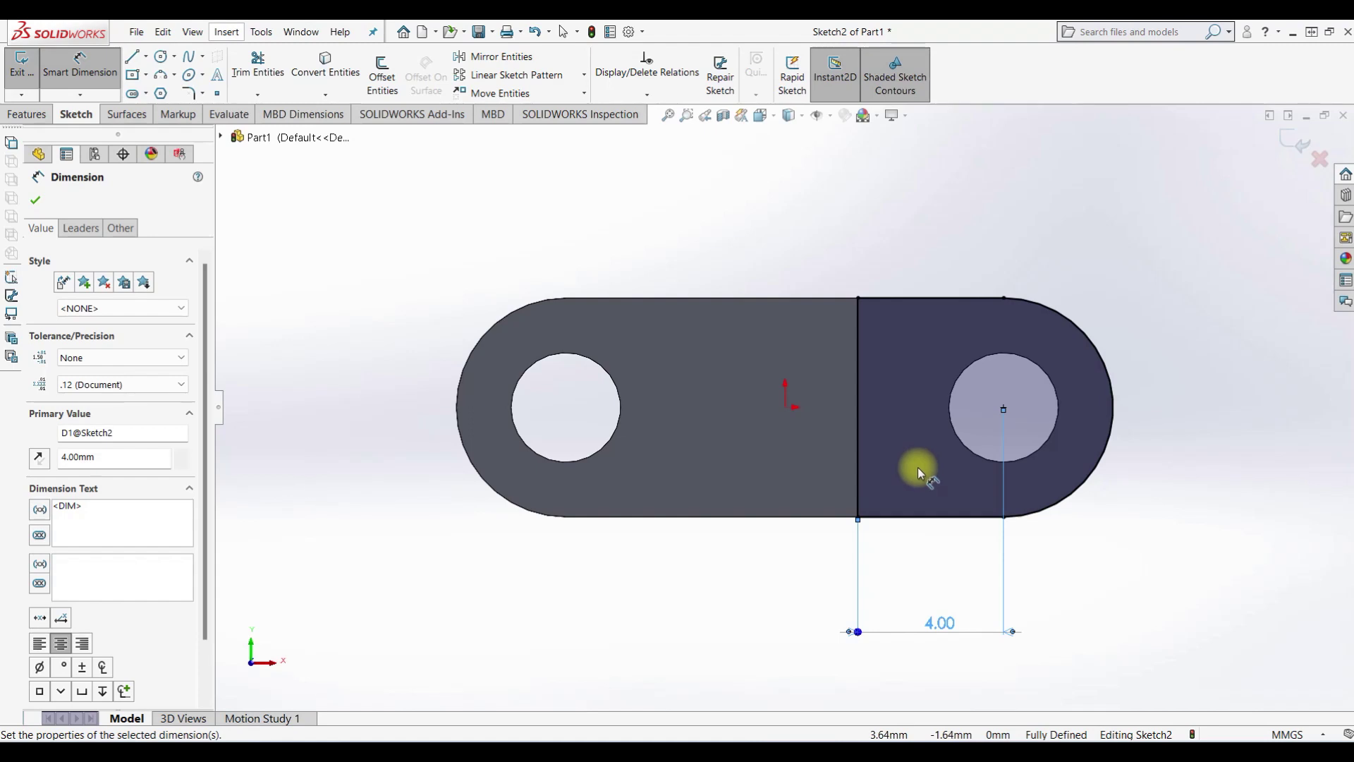
double_click(942, 620)
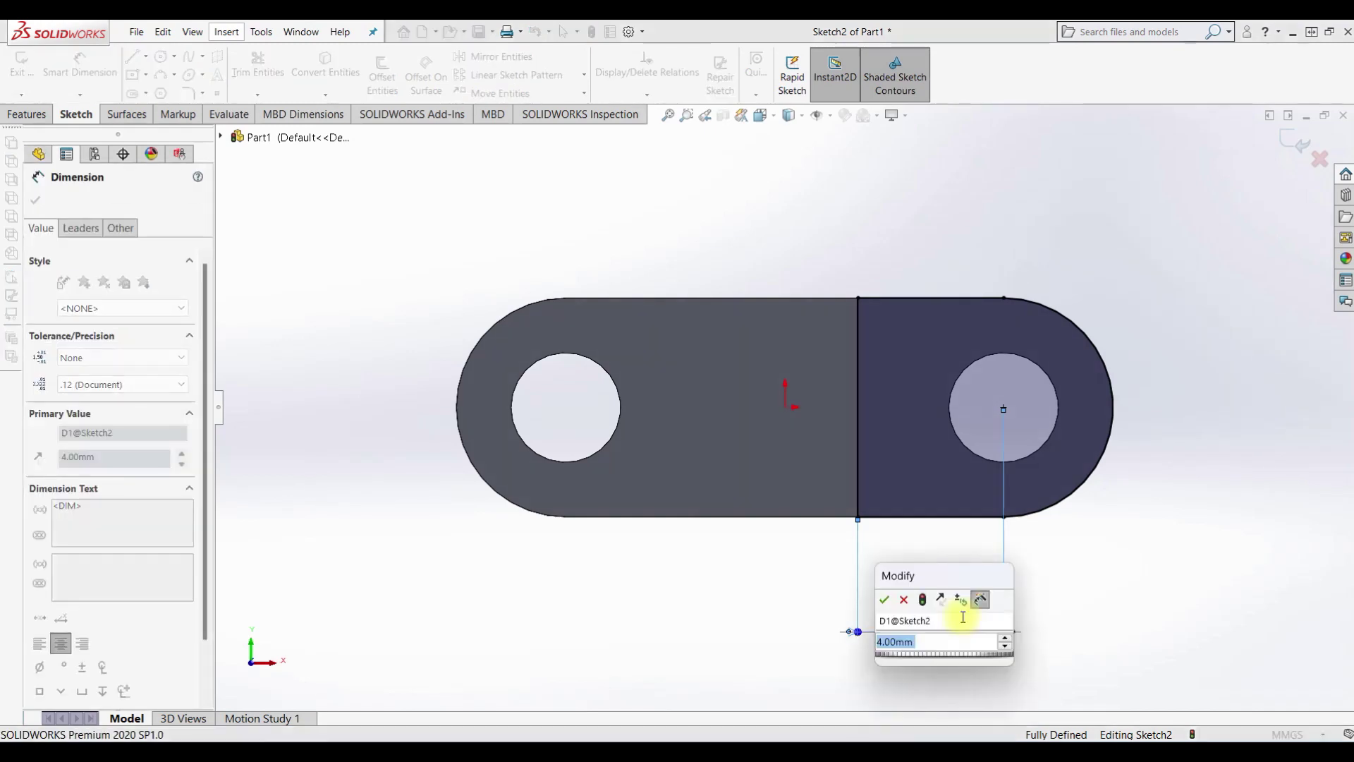
text(10)
key(Return)
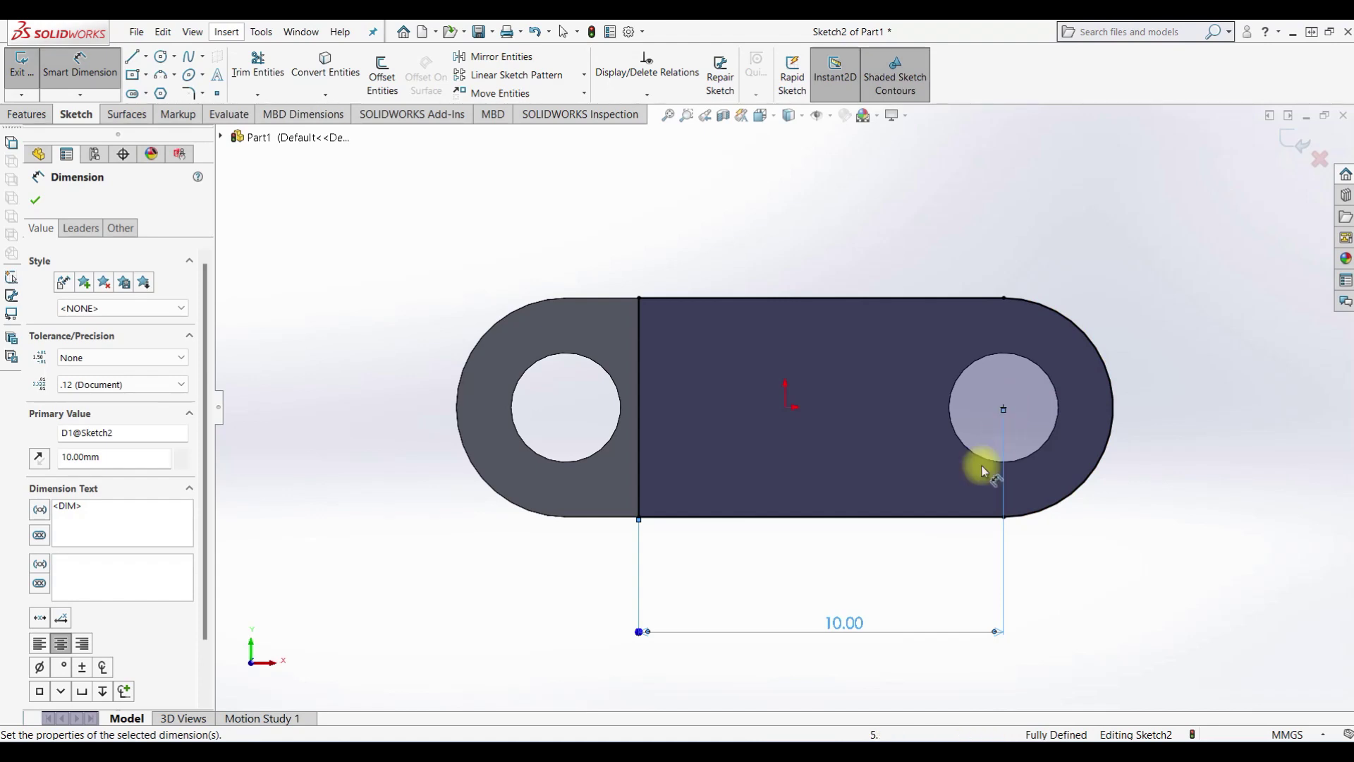
Adjust that distance through 9 mm to the final 8 mm and exit the sketch.
double_click(848, 626)
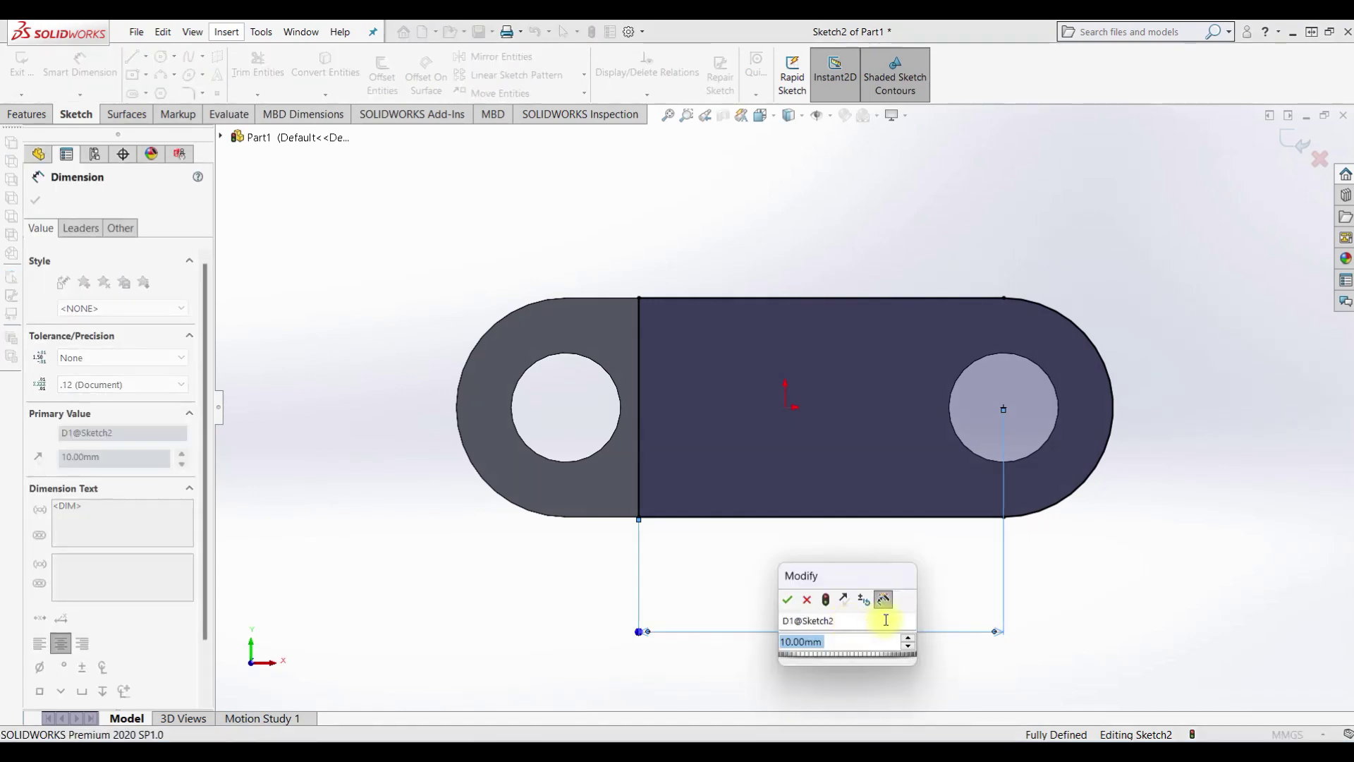
text(9)
key(Return)
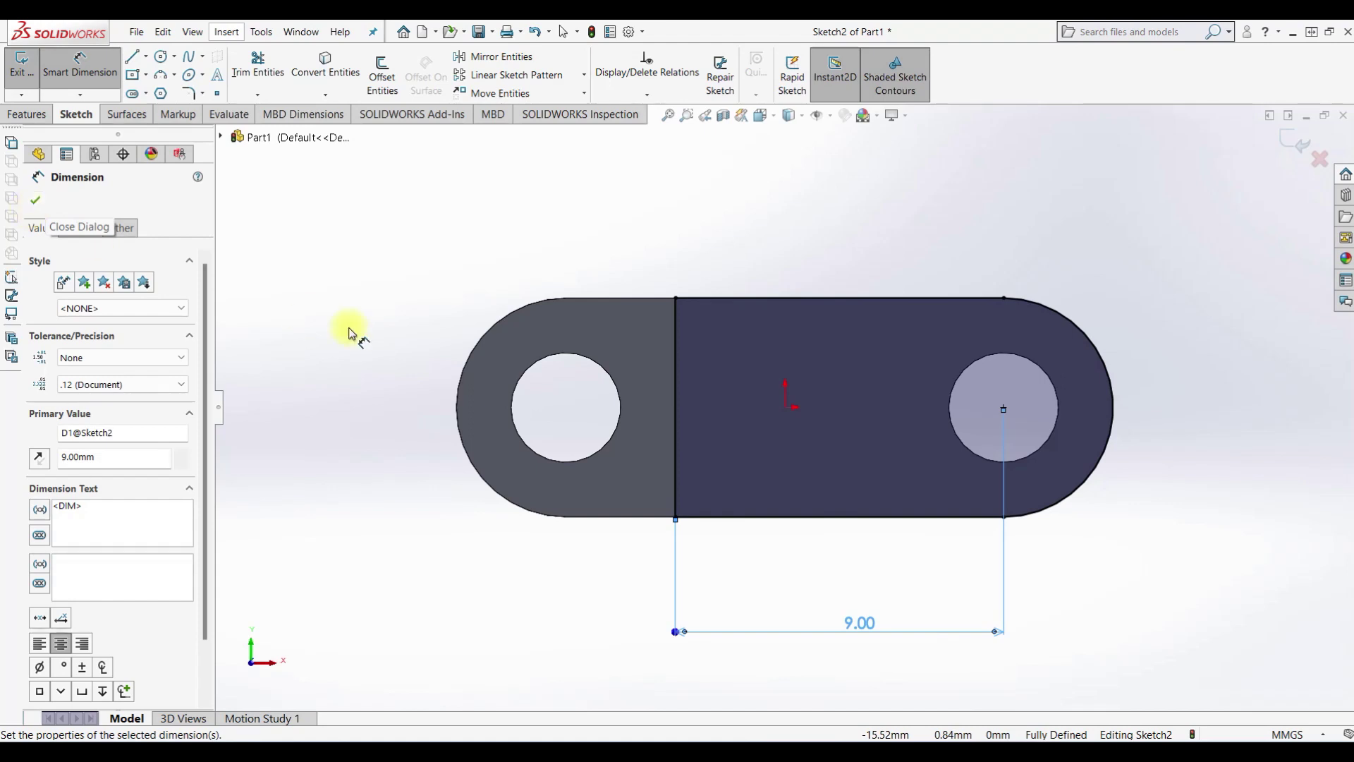
click(847, 622)
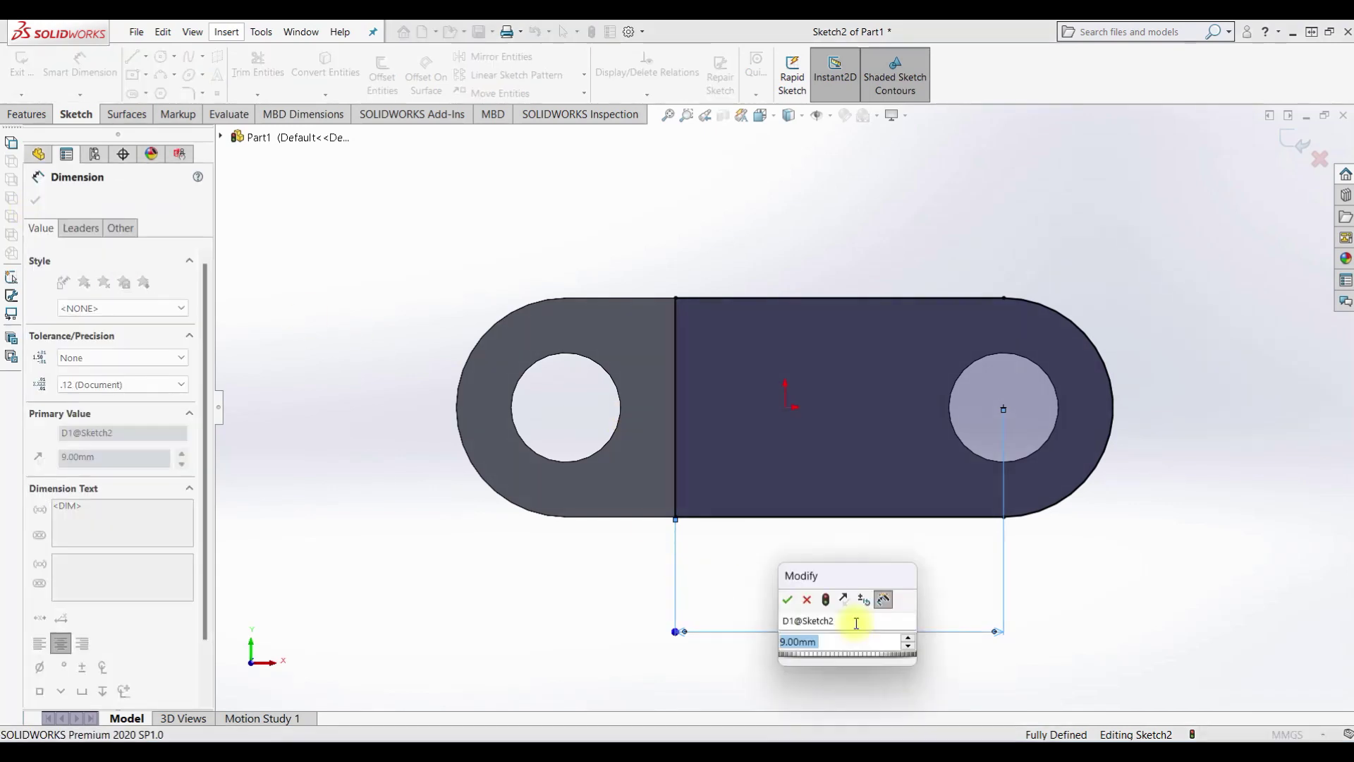
text(8)
key(Return)
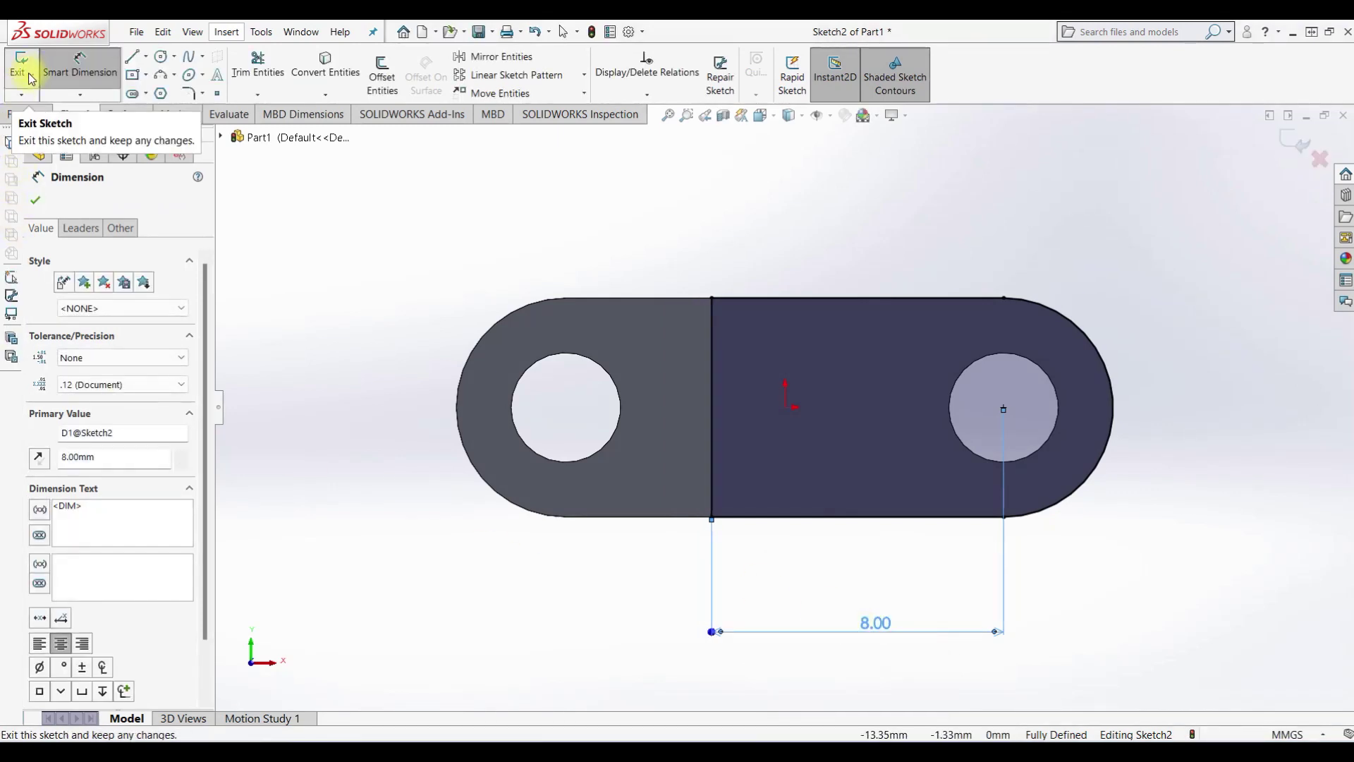
click(31, 78)
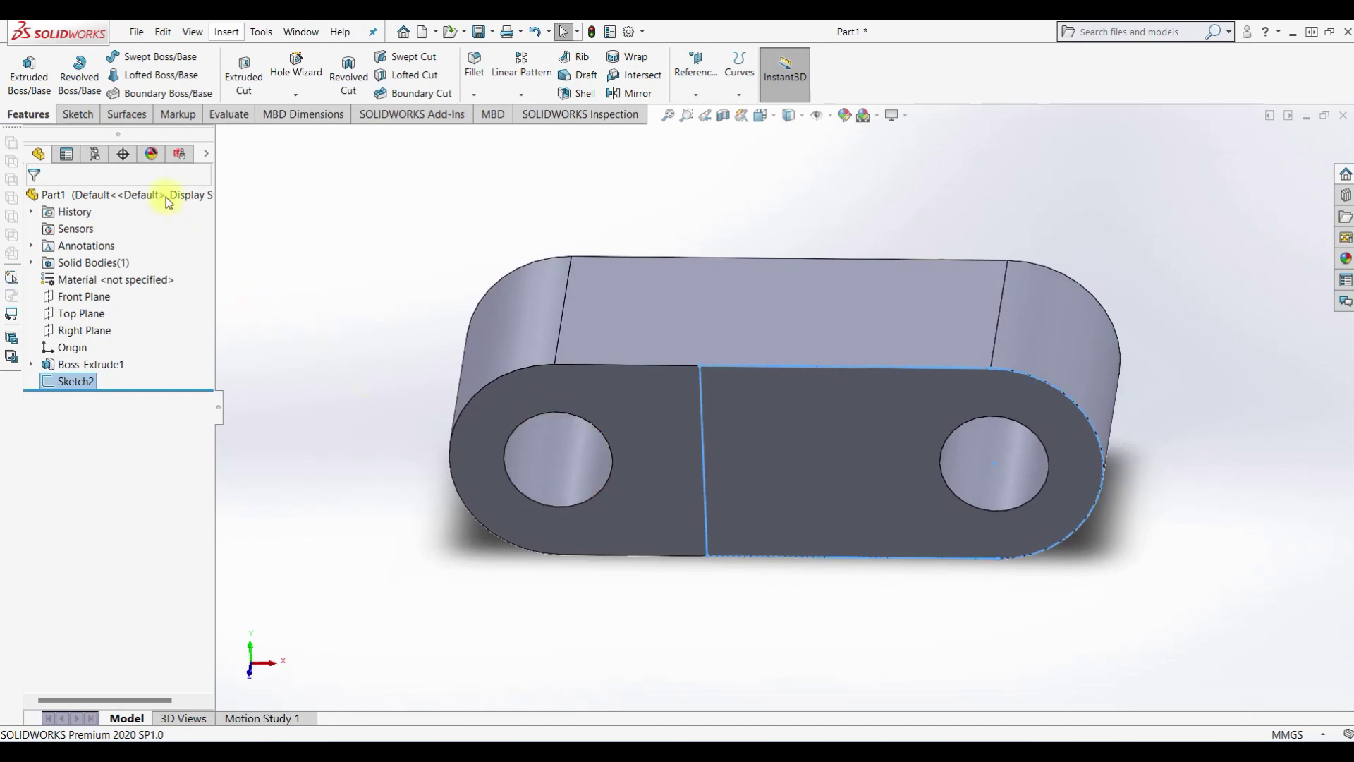
Cut the enclosed right-end region 1.5 mm Blind and select Cut-Extrude1.
click(239, 88)
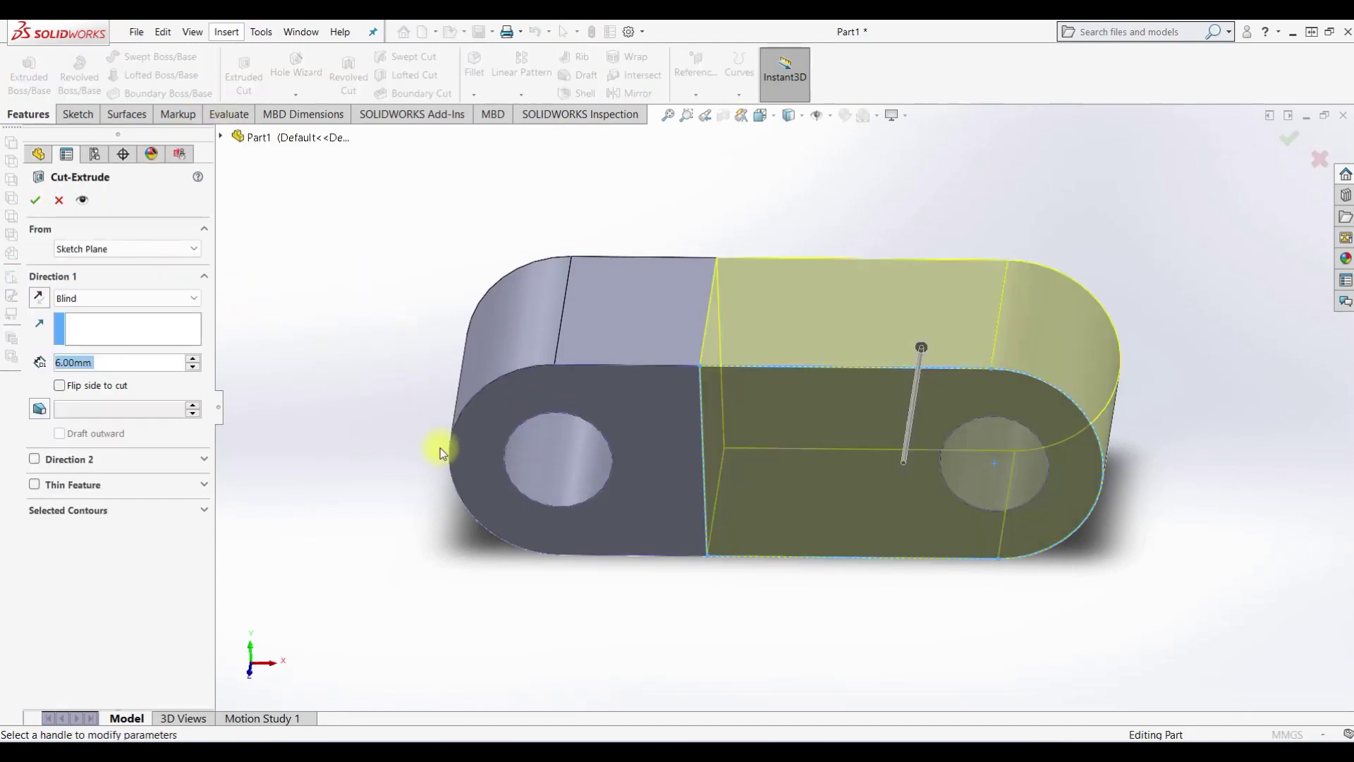
text(1.5)
key(Return)
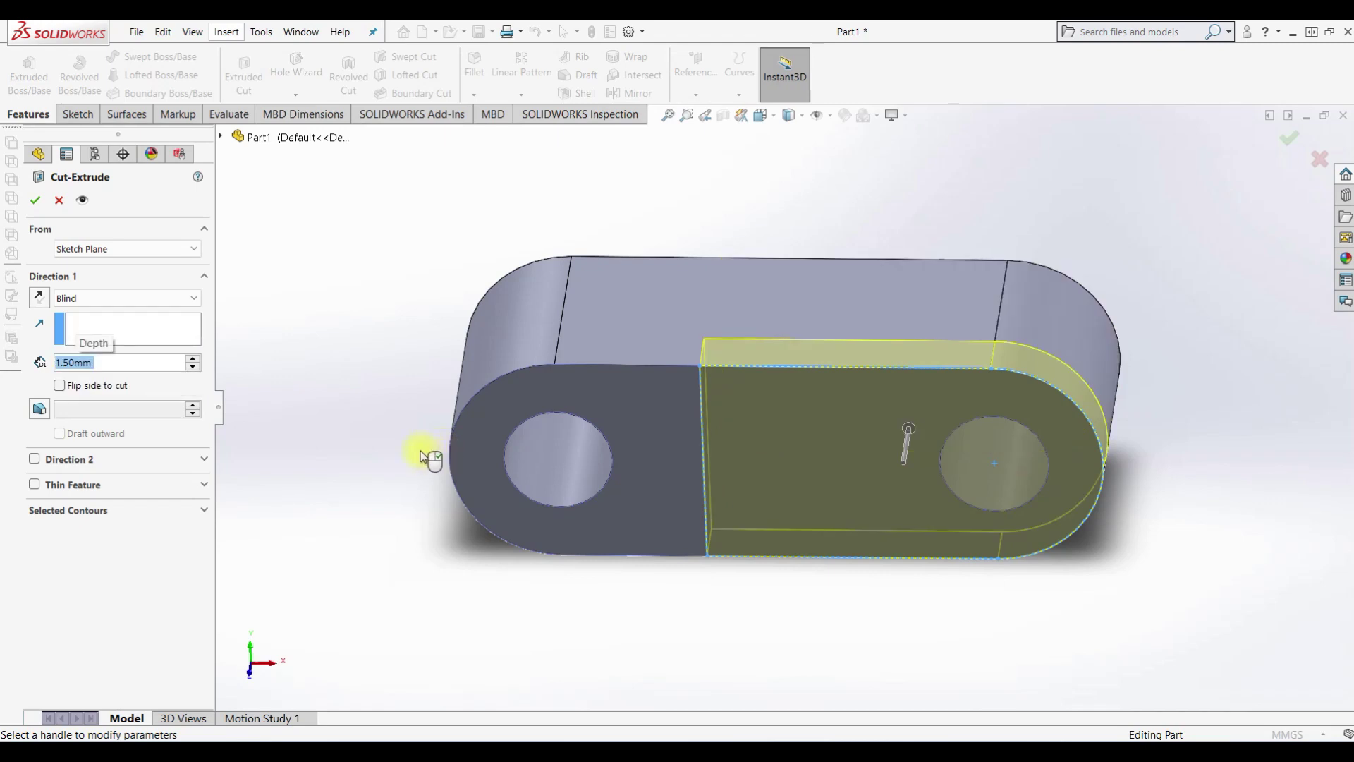
click(35, 199)
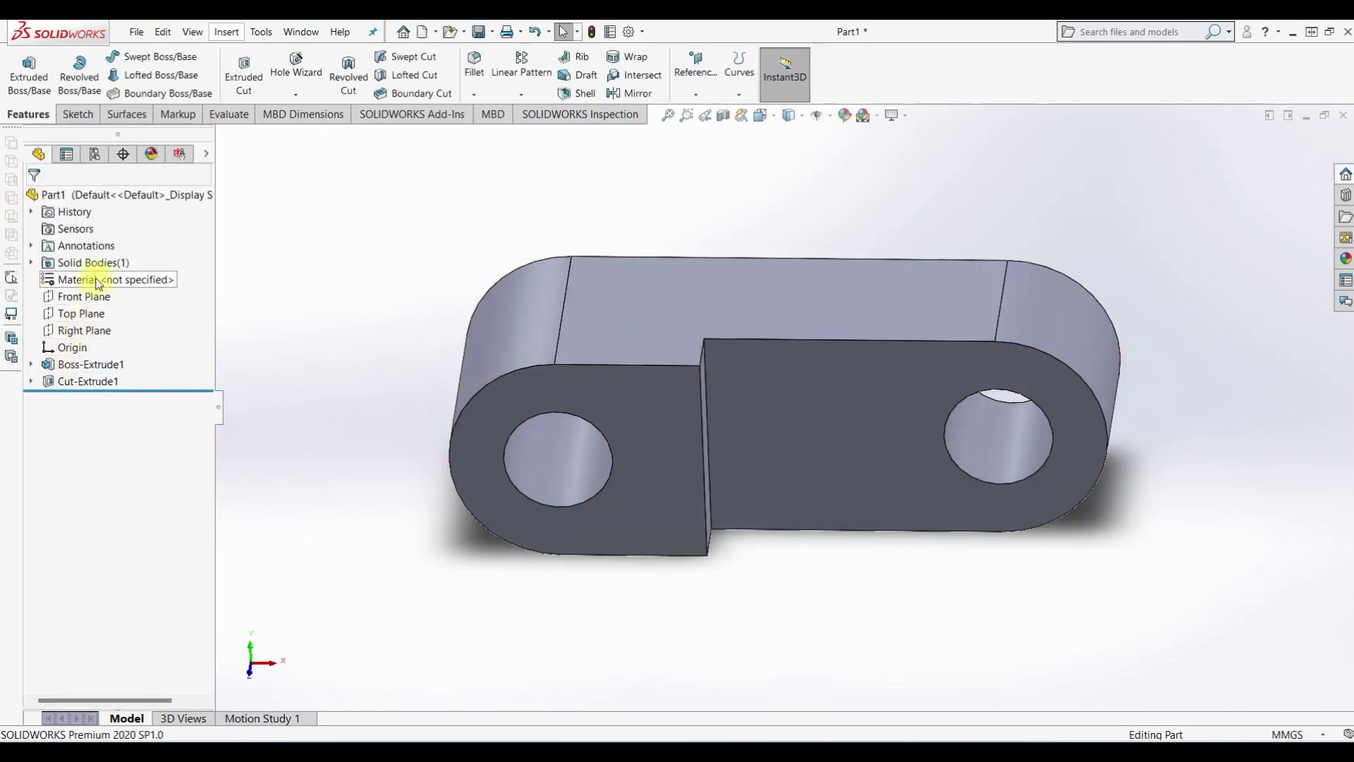
click(83, 381)
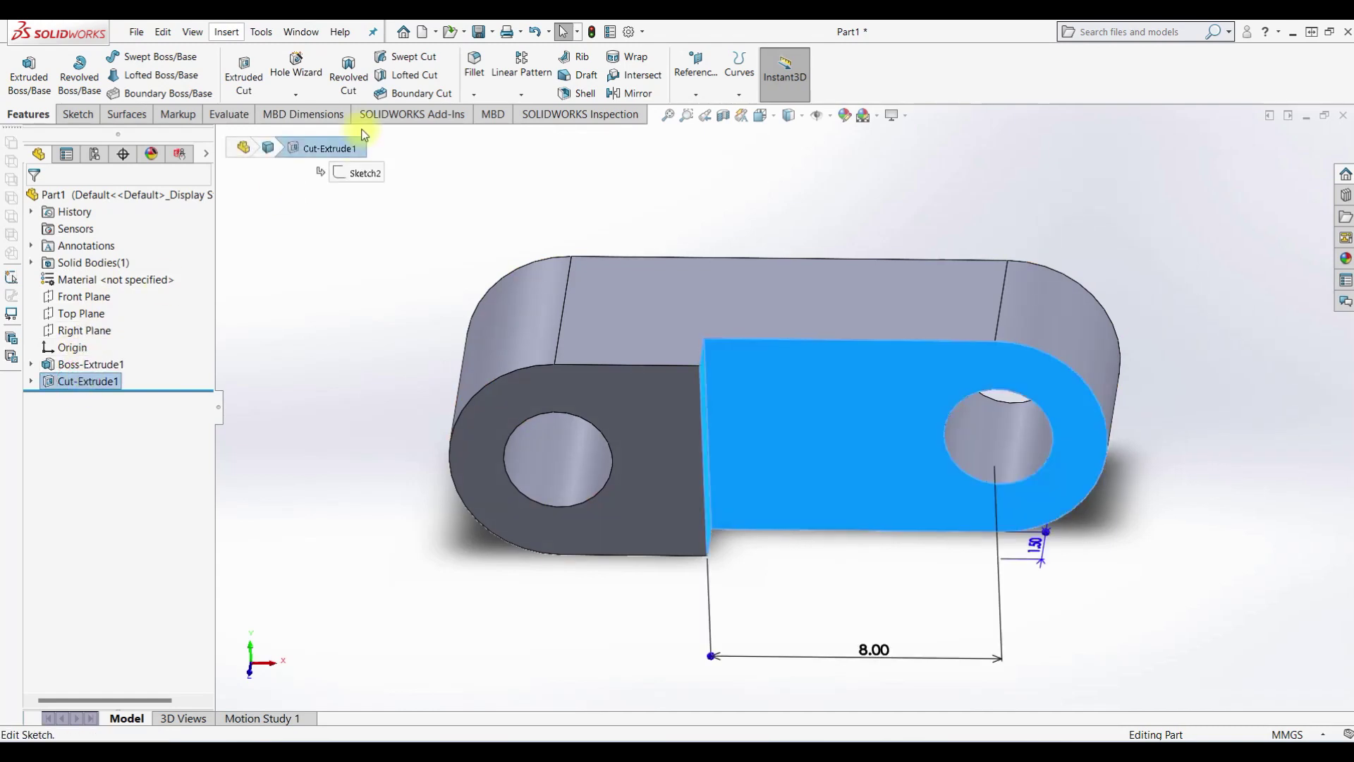
Mirror Cut-Extrude1 about the Front Plane, replacing the mistakenly chosen Right Plane.
click(522, 94)
click(526, 151)
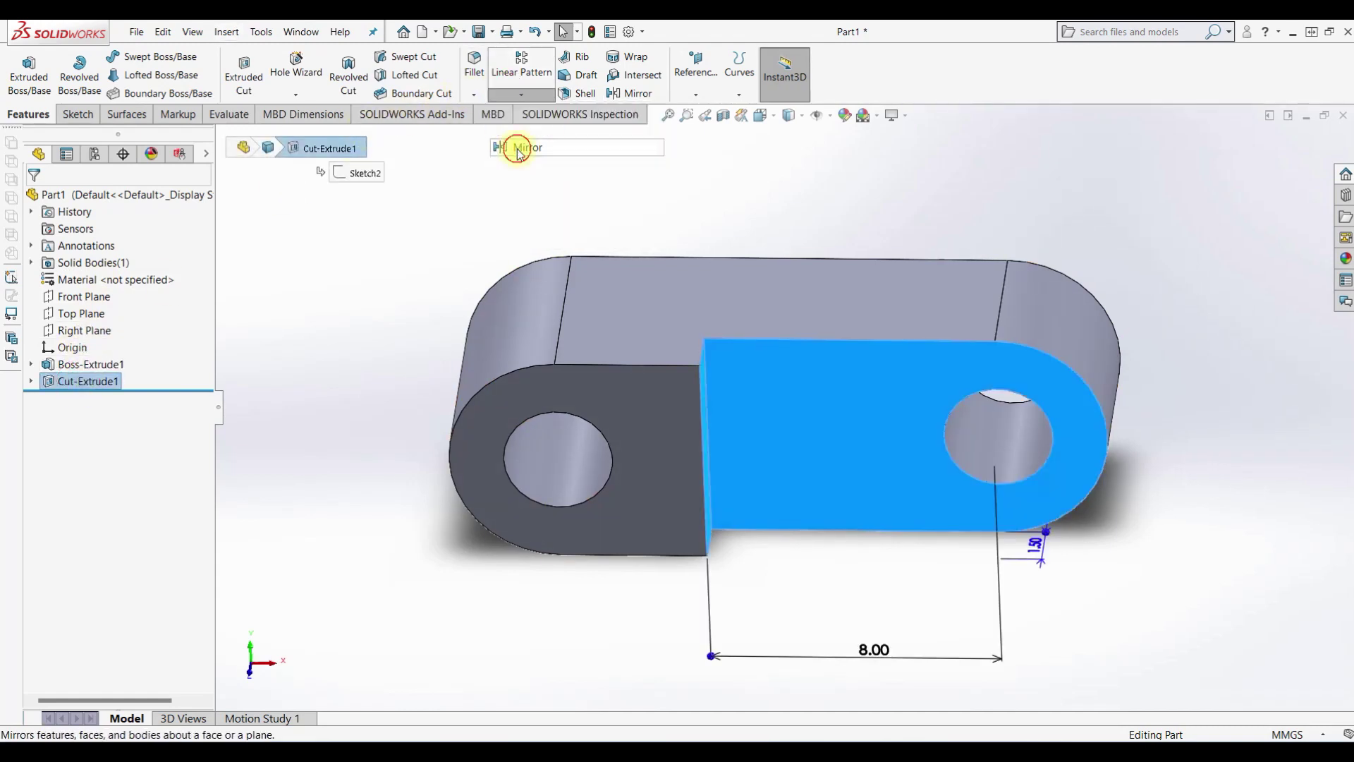
click(222, 137)
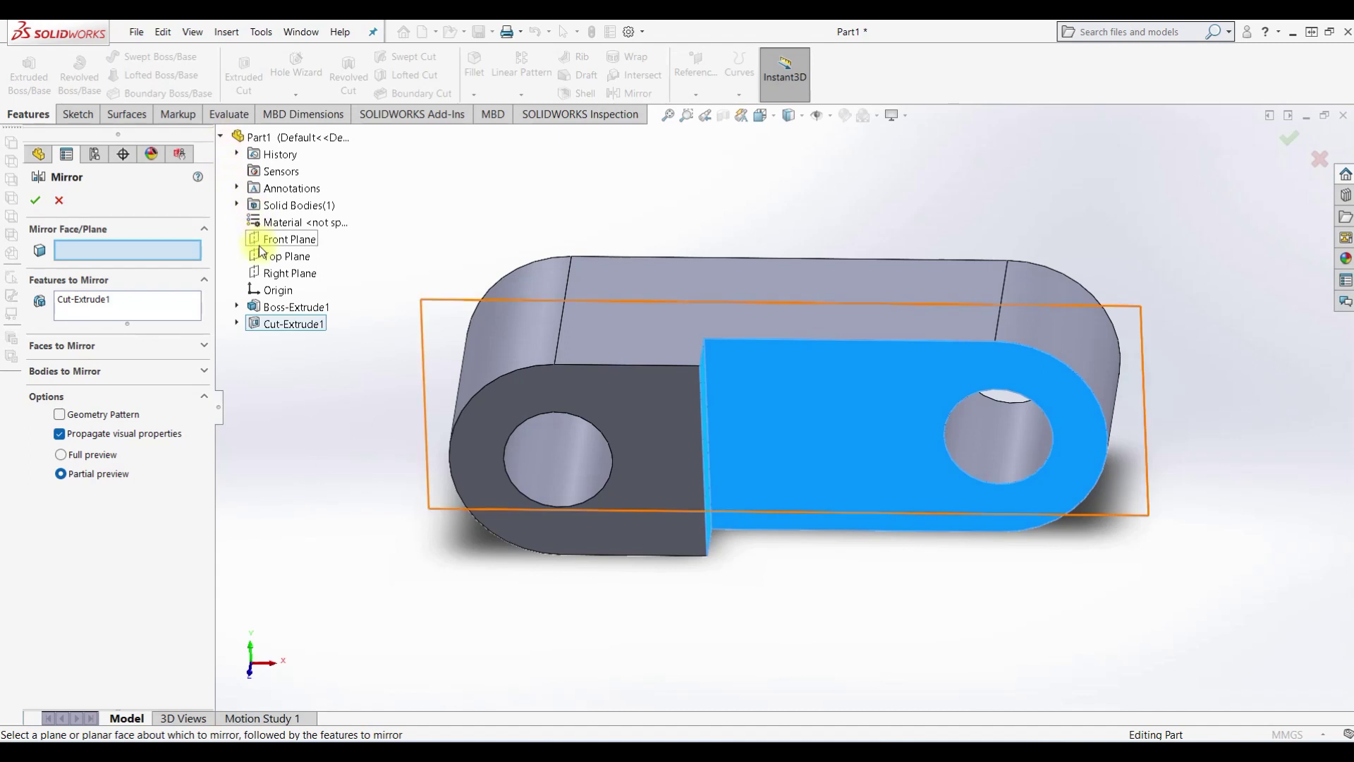
click(277, 275)
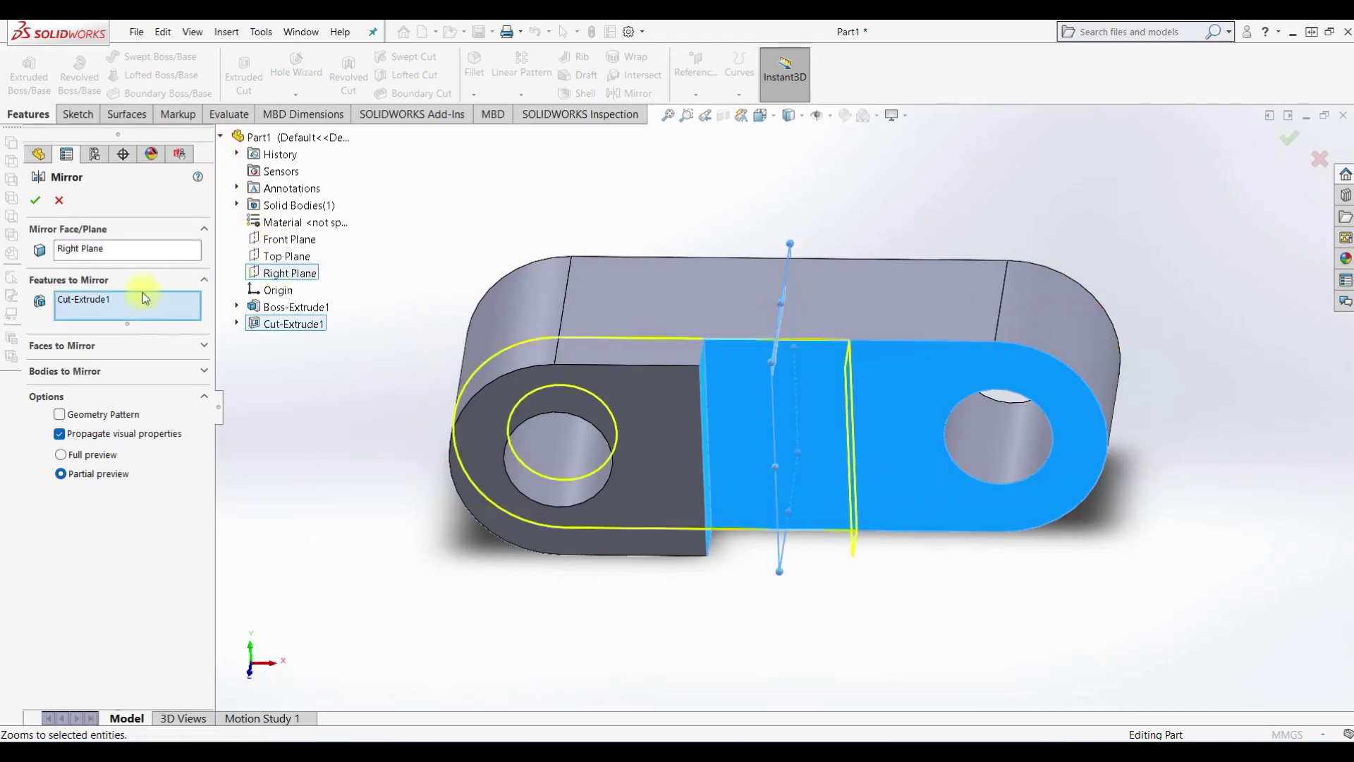
click(129, 257)
right_click(189, 253)
click(237, 261)
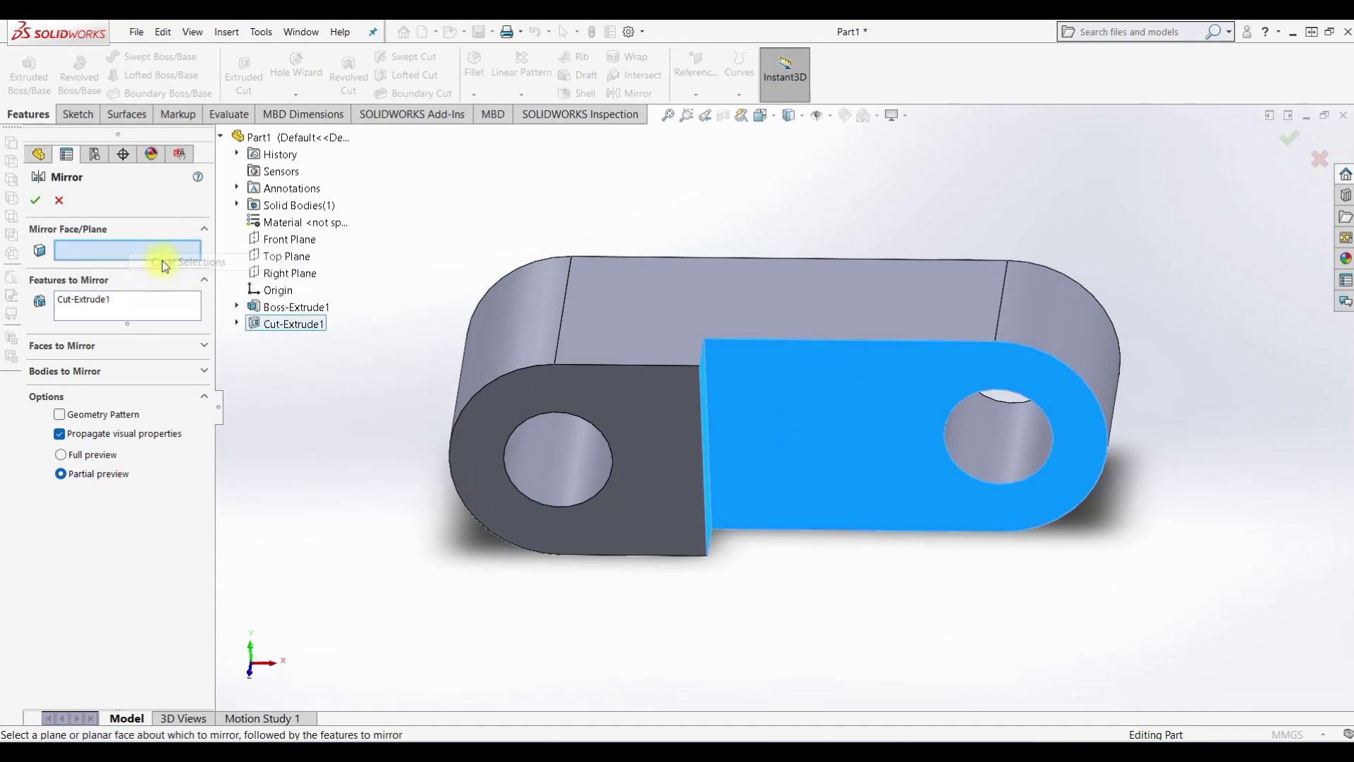
click(285, 239)
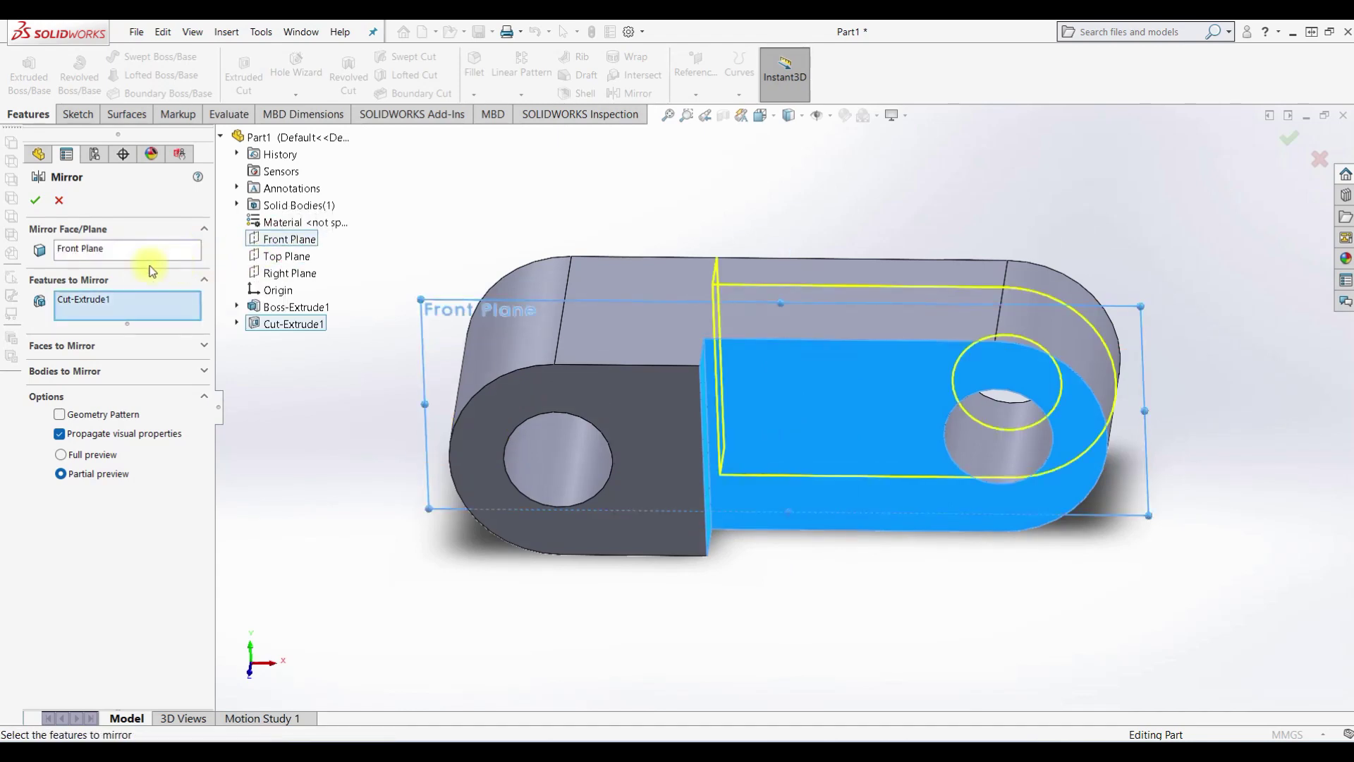
click(36, 201)
mouse_move(725, 380)
middle_down()
mouse_move(855, 438)
mouse_move(790, 471)
middle_up()
click(604, 548)
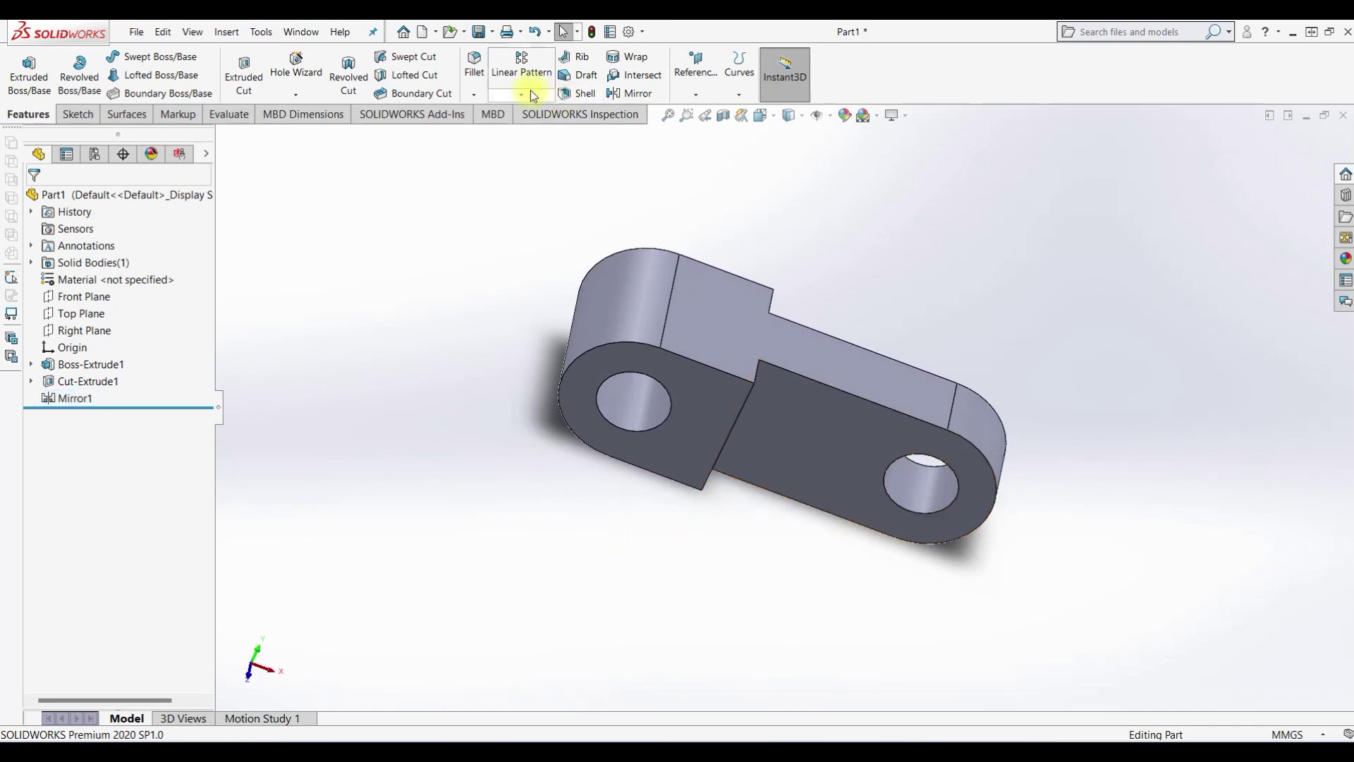
Chamfer four faces of the link 0.2 mm at 45°, orbiting to reach each face.
click(473, 94)
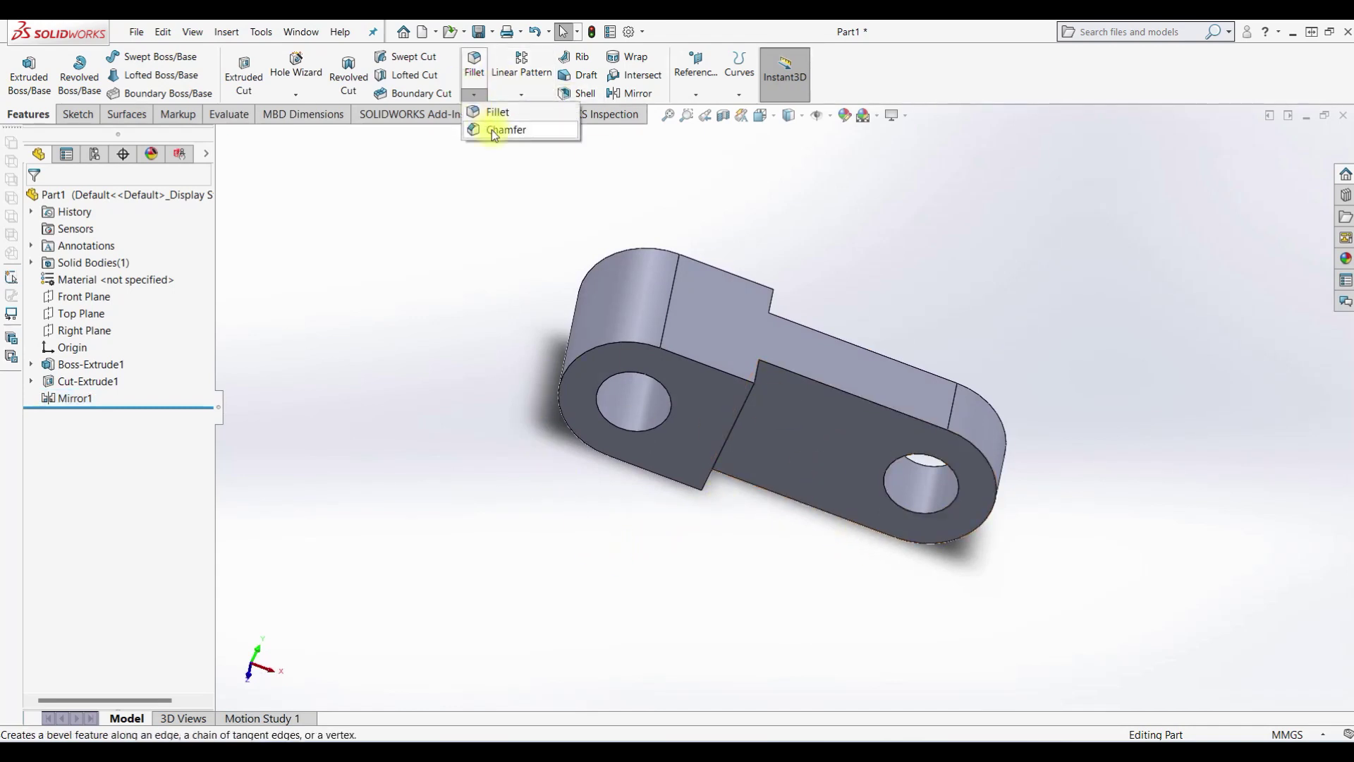
click(496, 128)
text(0.2)
key(Return)
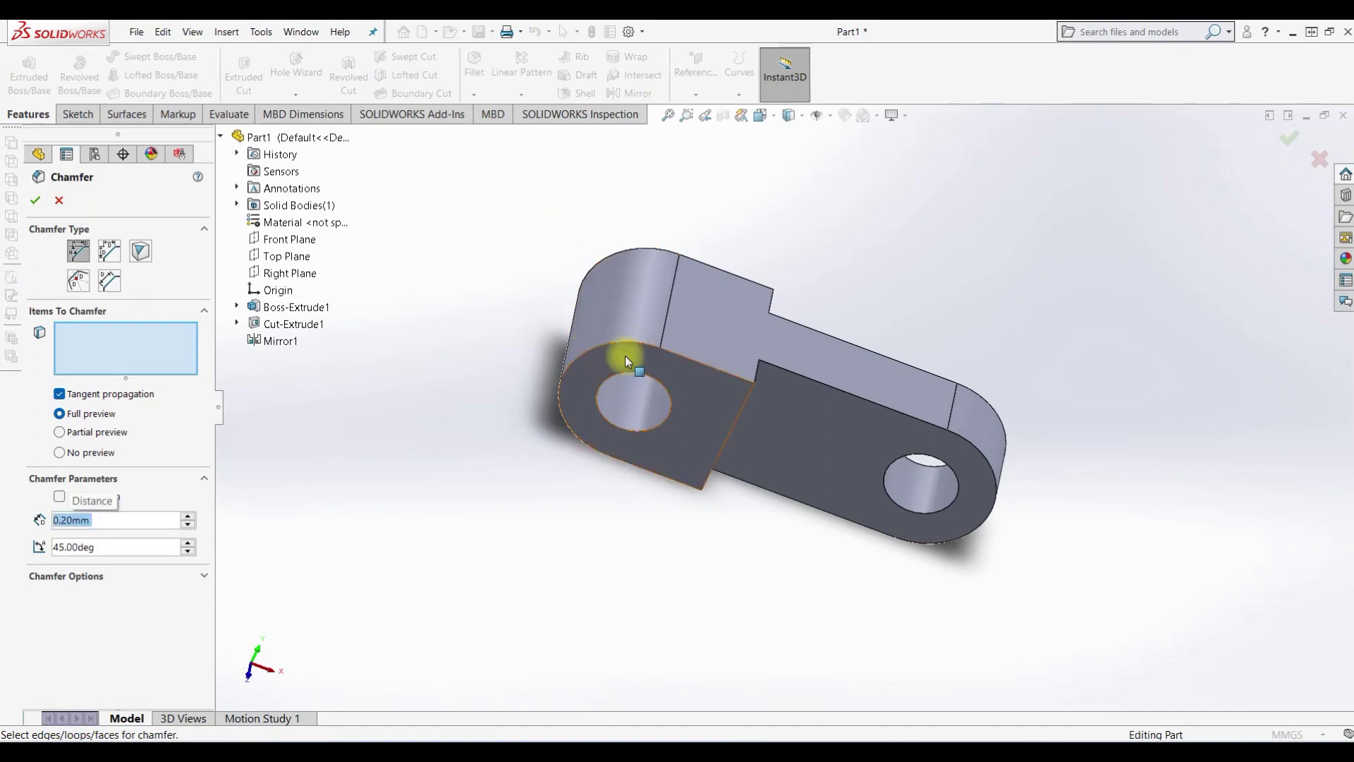
click(635, 355)
middle_drag(929, 303, 841, 351)
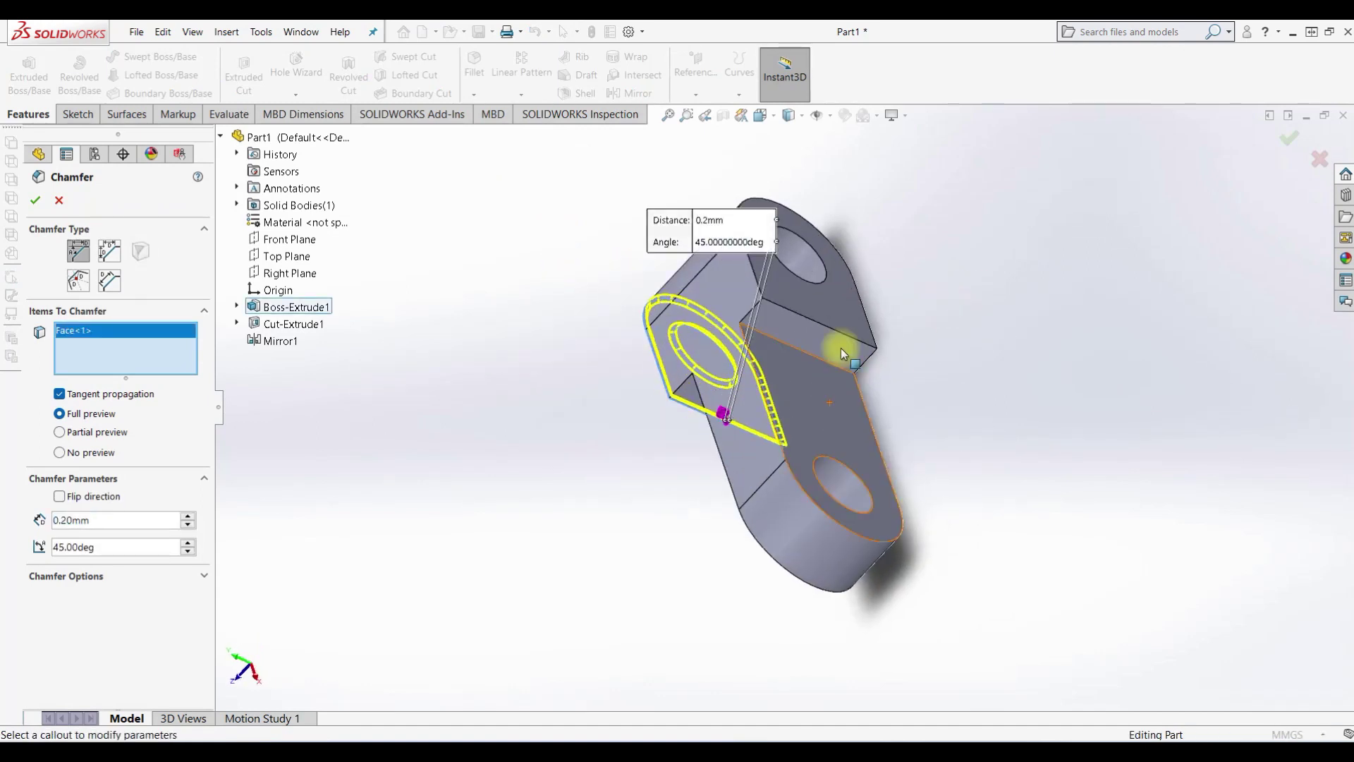
click(835, 294)
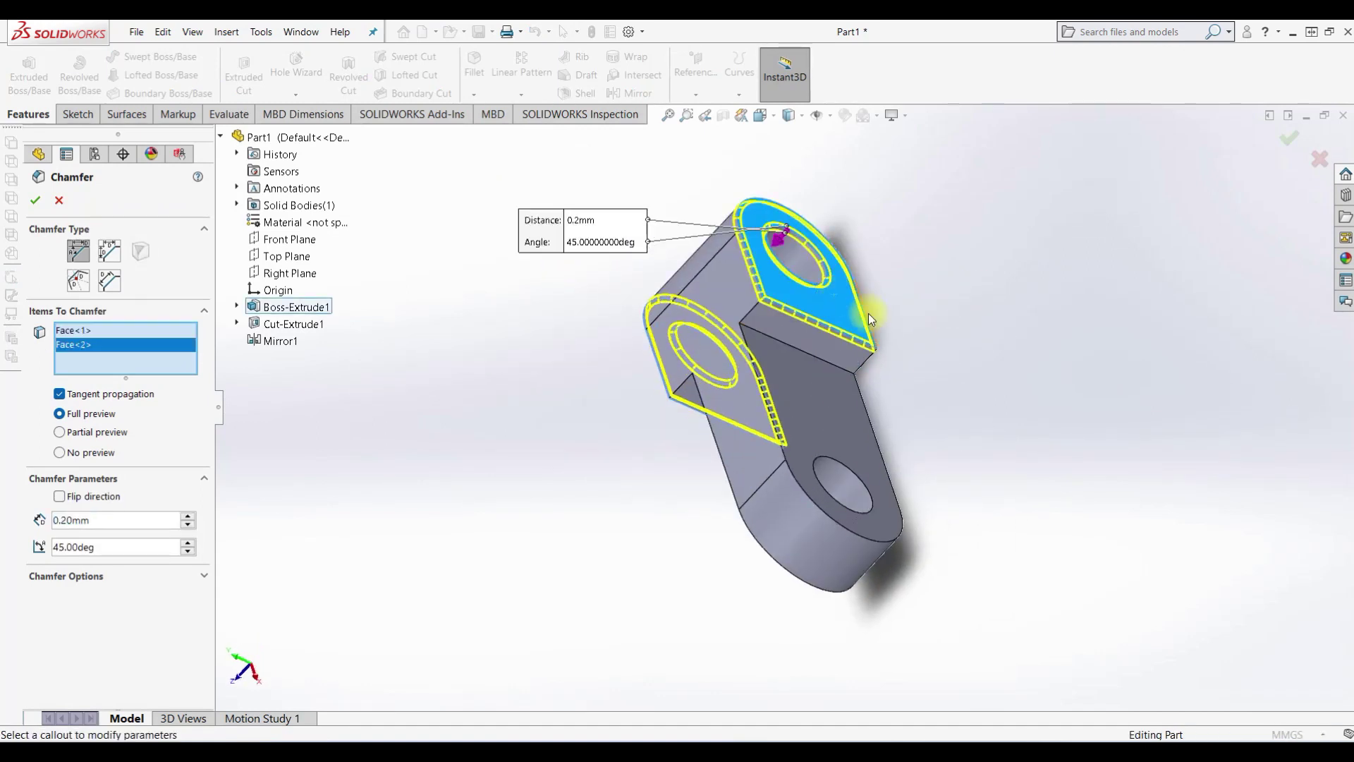
click(846, 416)
mouse_move(846, 416)
middle_down()
mouse_move(960, 375)
mouse_move(820, 433)
middle_up()
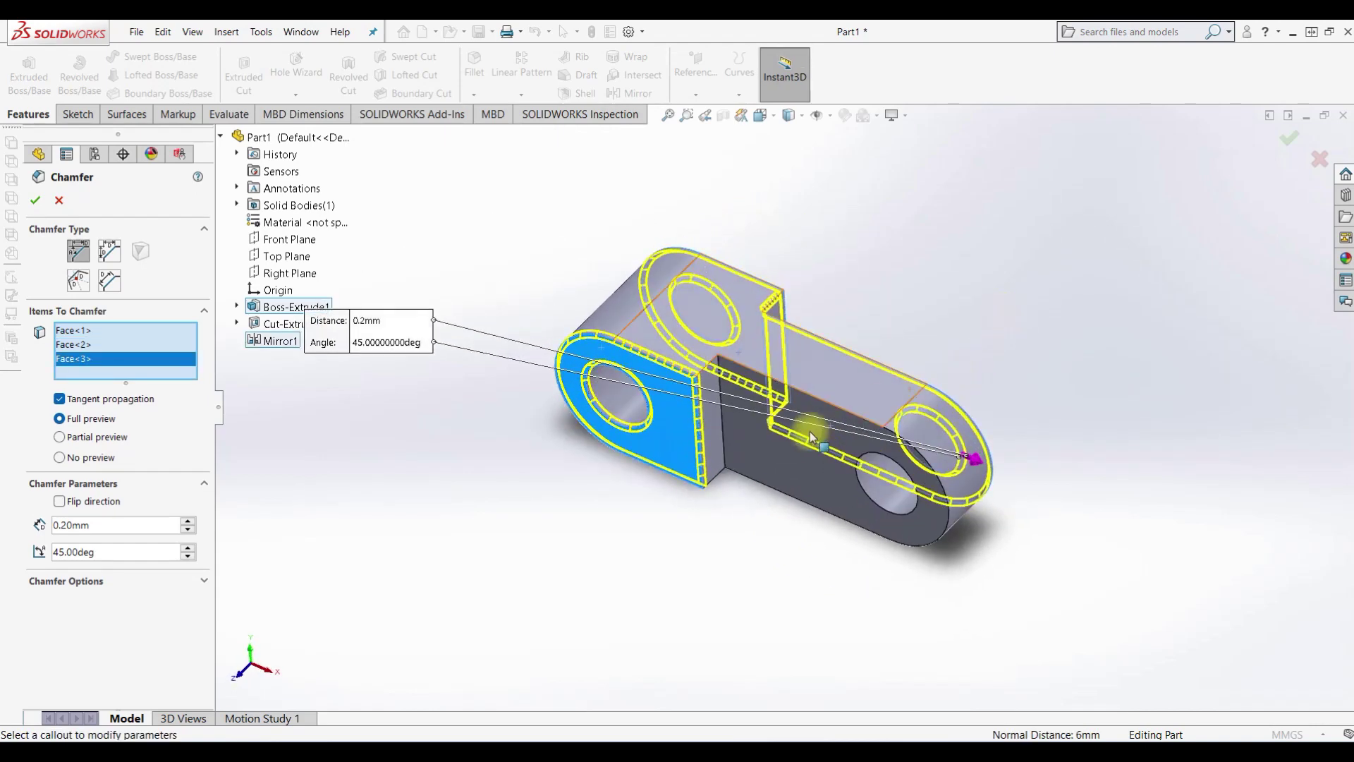
click(819, 437)
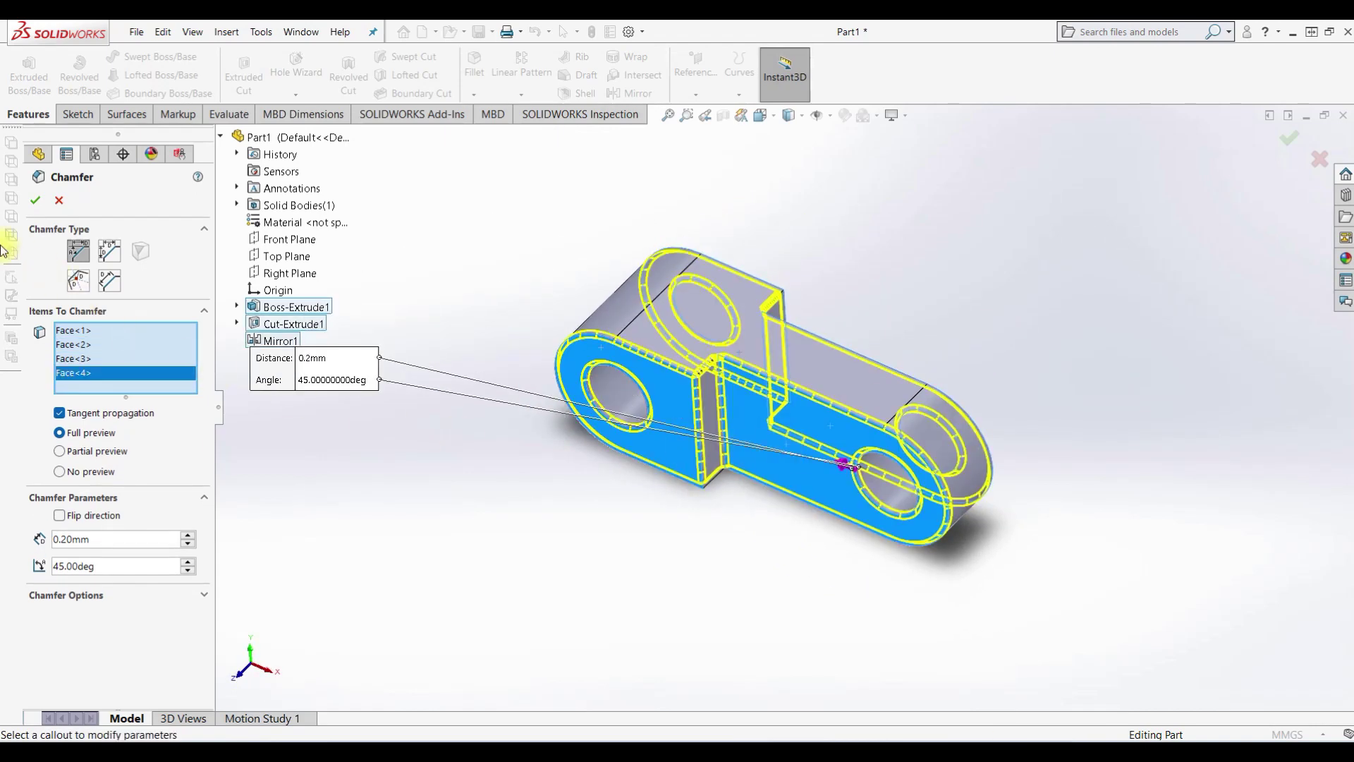
click(35, 200)
mouse_move(668, 565)
middle_down()
mouse_move(801, 438)
mouse_move(665, 489)
middle_up()
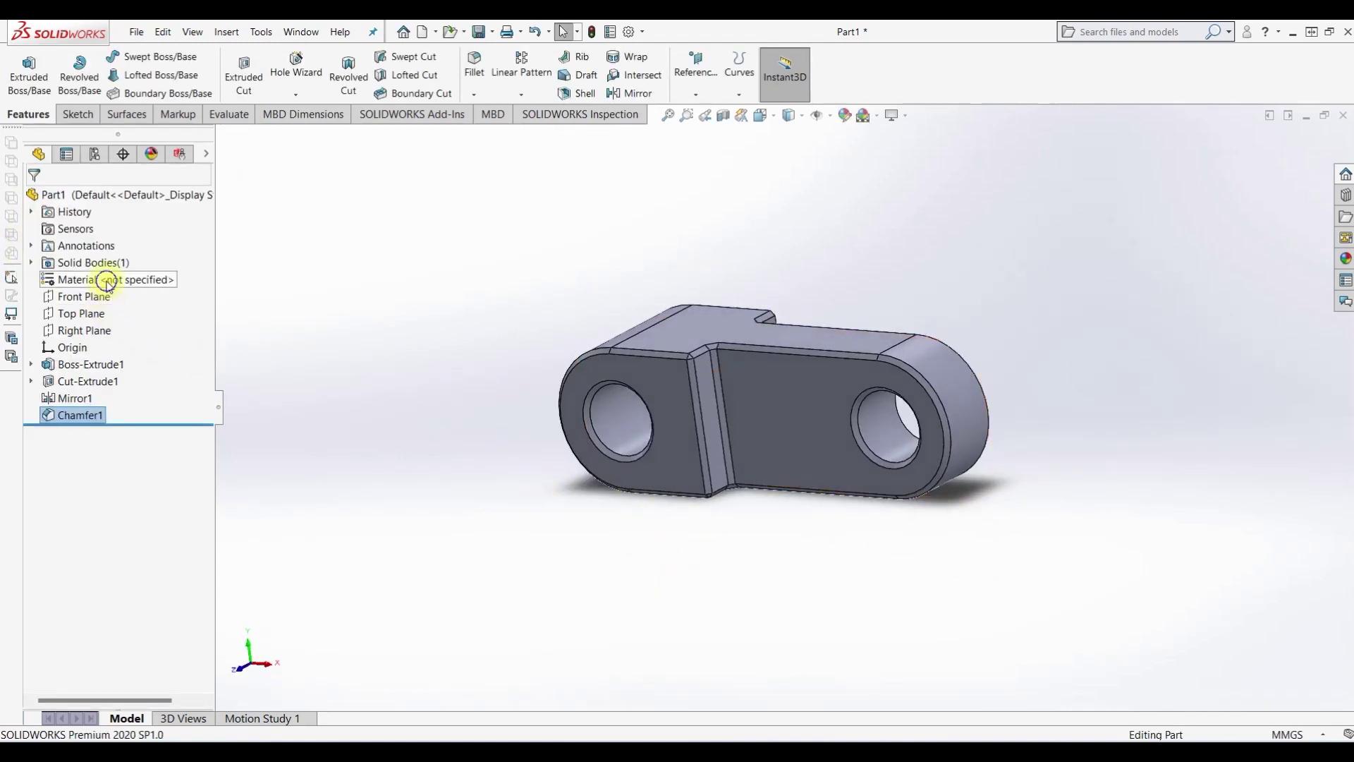
Assign Brass as the link's material.
right_click(106, 280)
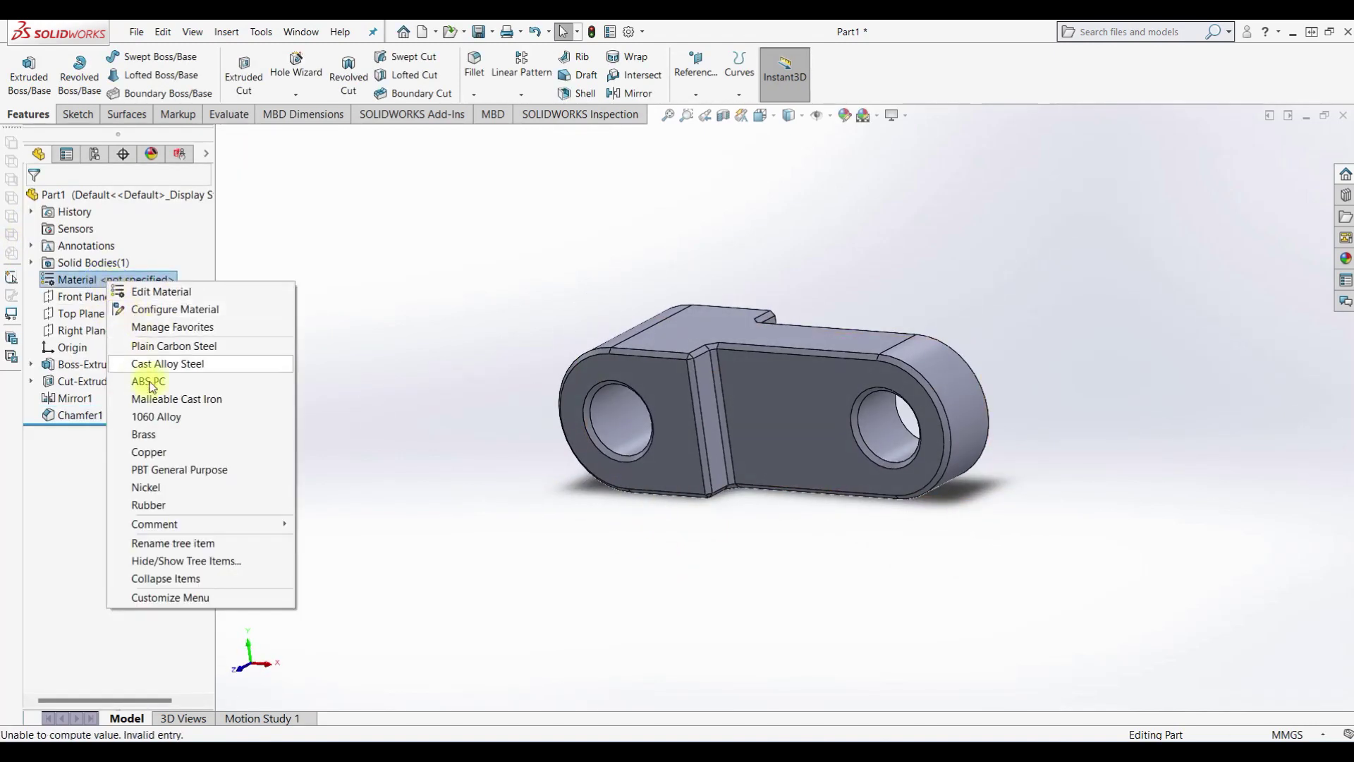
click(144, 435)
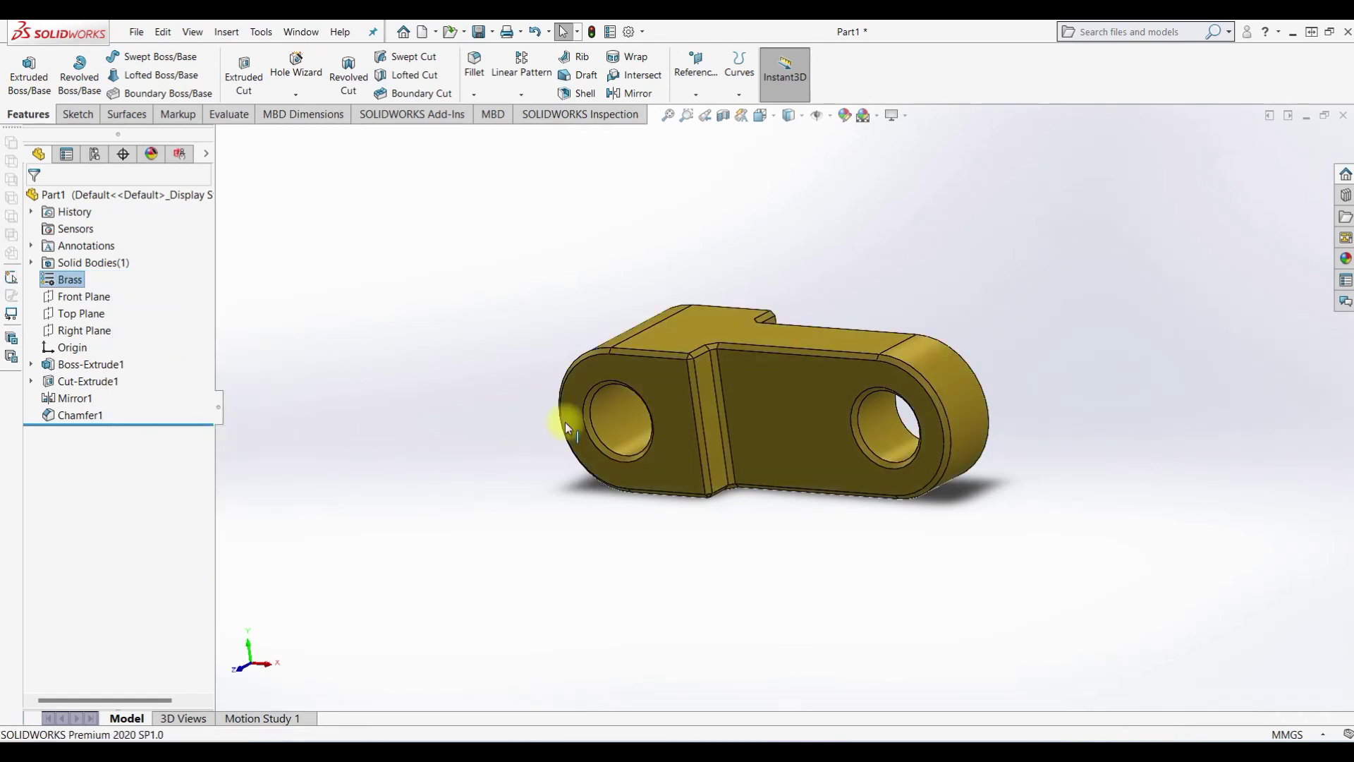
middle_drag(568, 417, 581, 478)
Save the part as 2-07.1.SLDPRT.
click(479, 31)
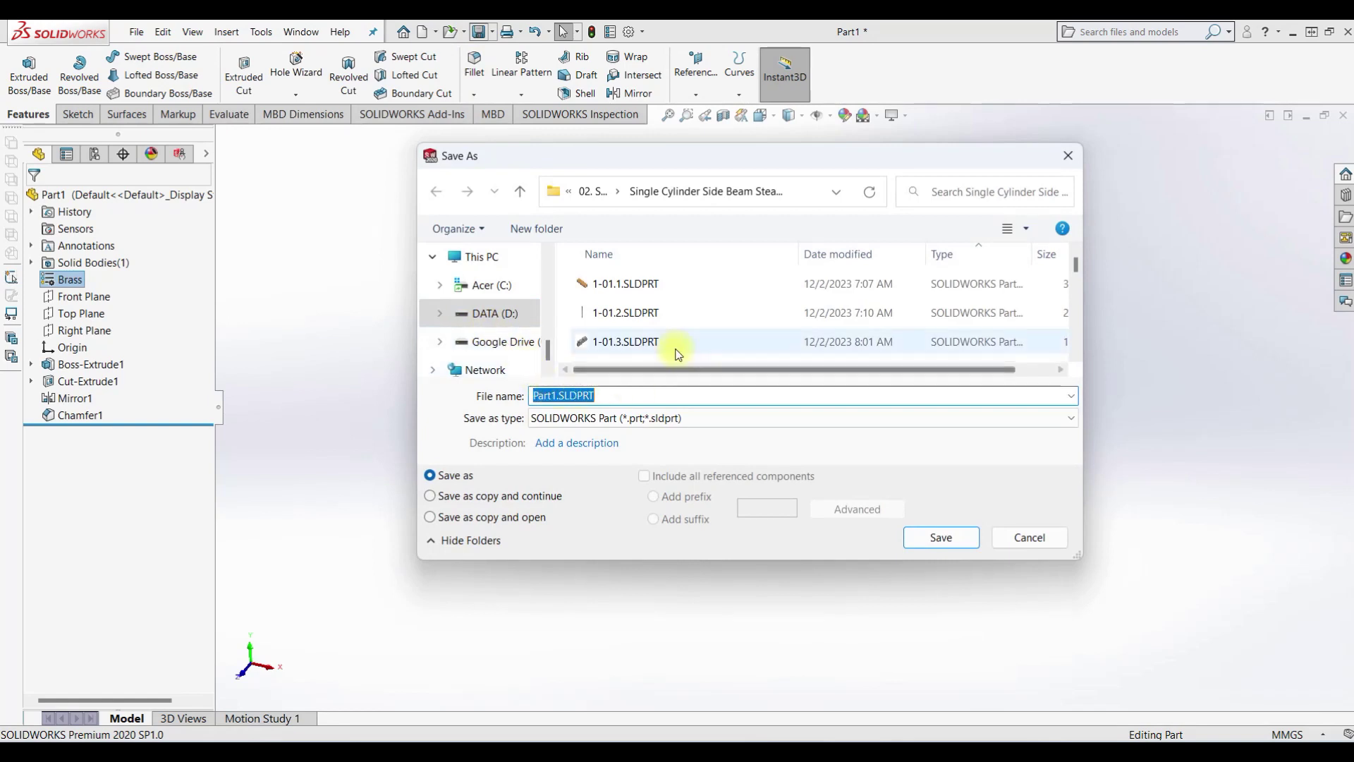
mouse_move(726, 344)
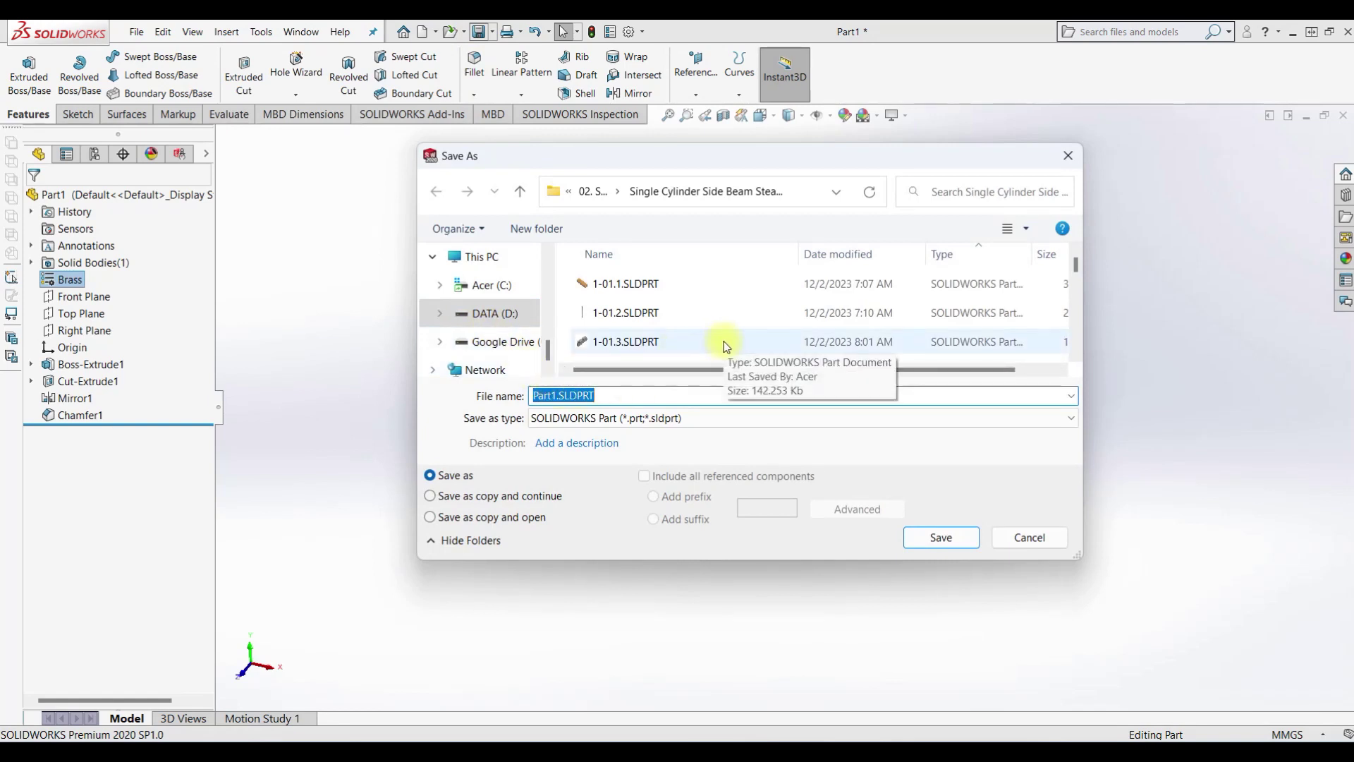
text(2)
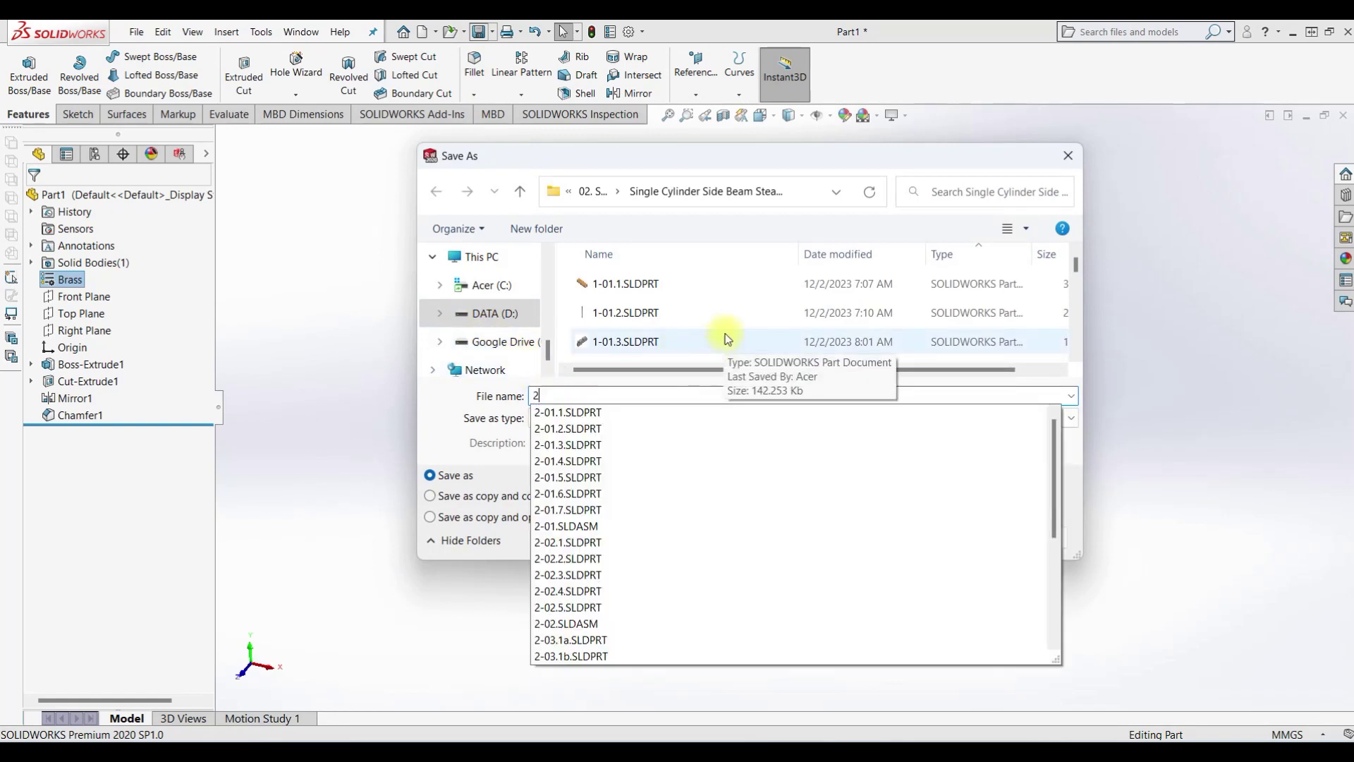
text(-07.1)
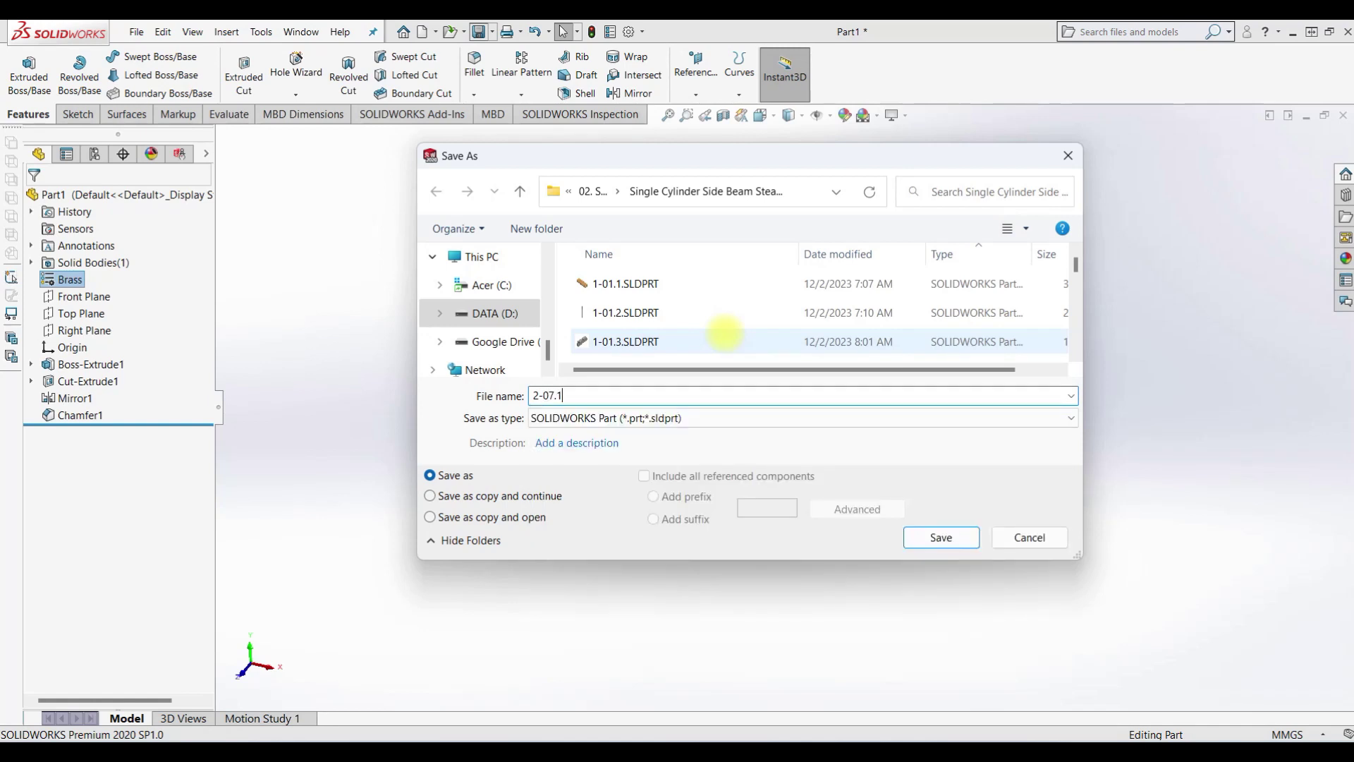
key(Return)
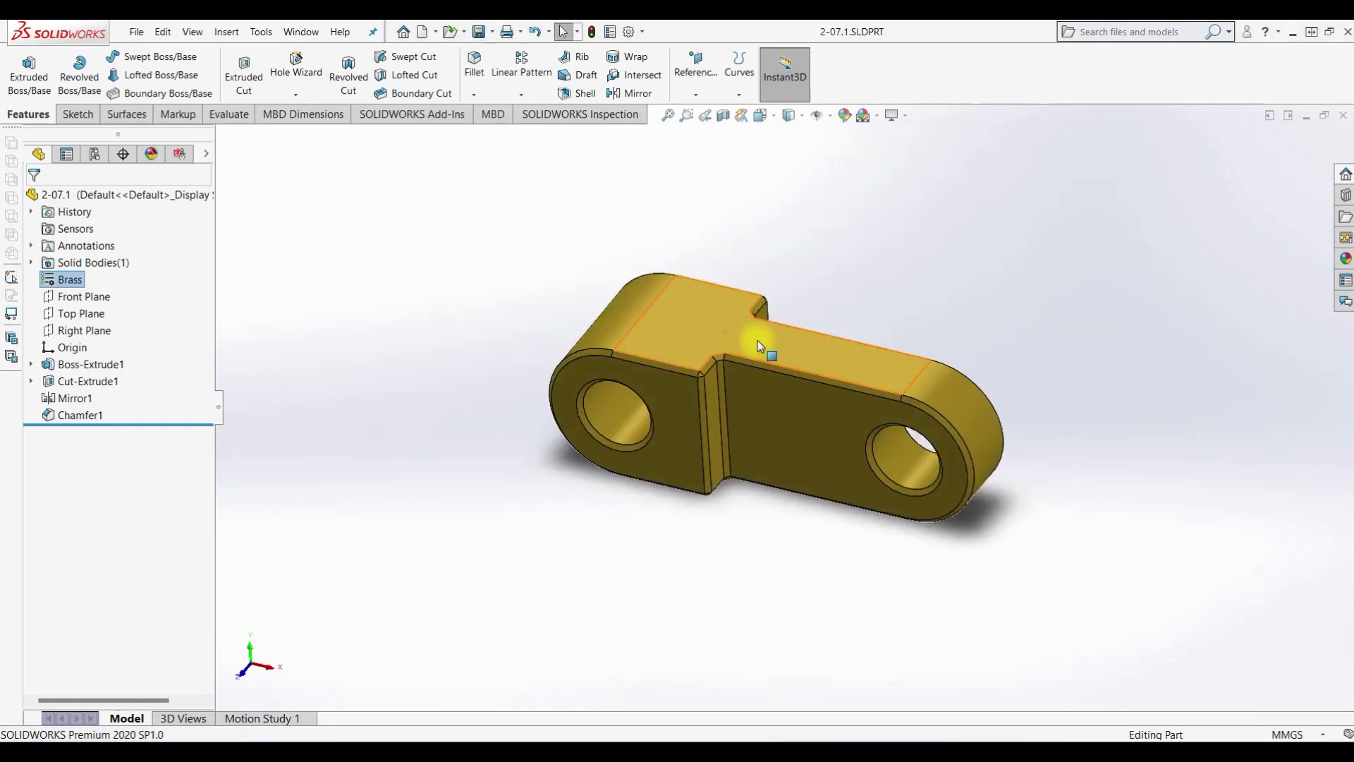
scroll(819, 373, up, 3)
scroll(878, 434, down, 3)
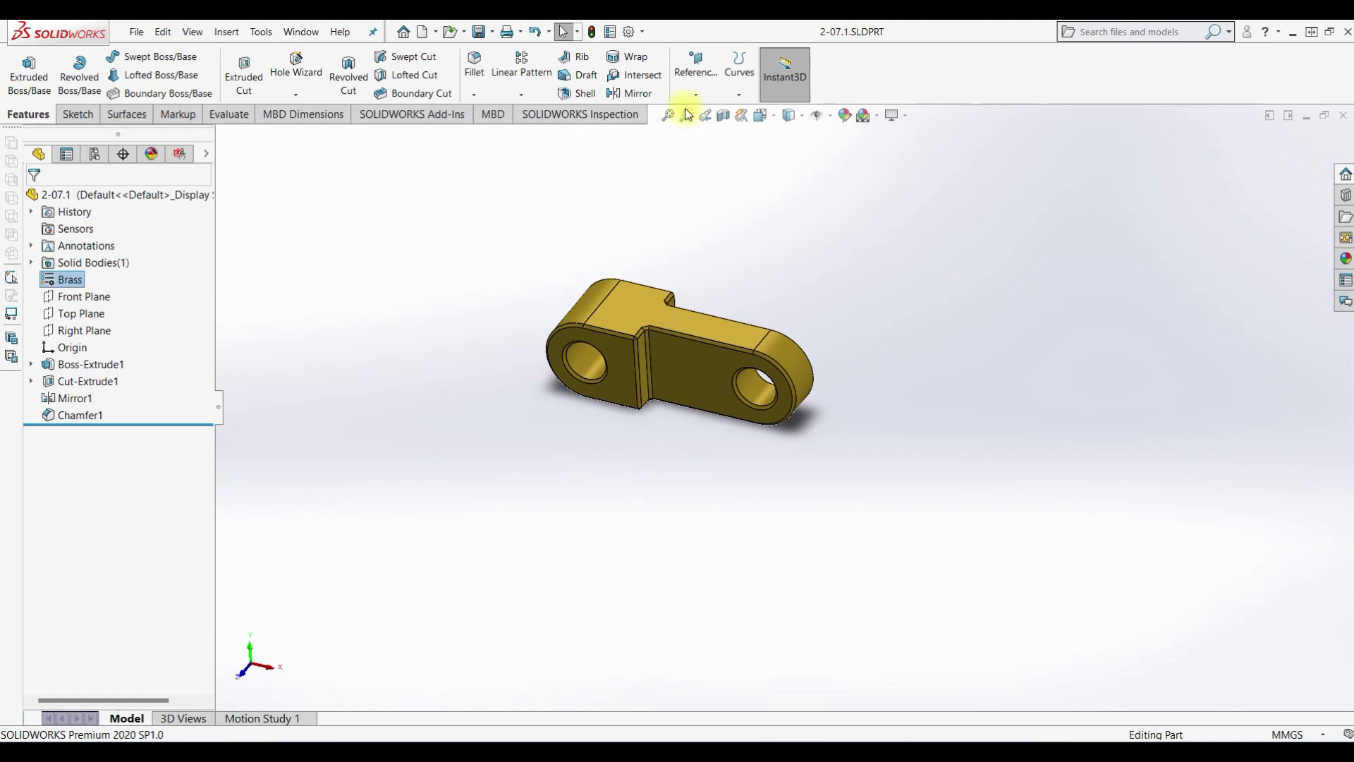
Create a new part document and begin Sketch1 on its Front Plane.
click(422, 31)
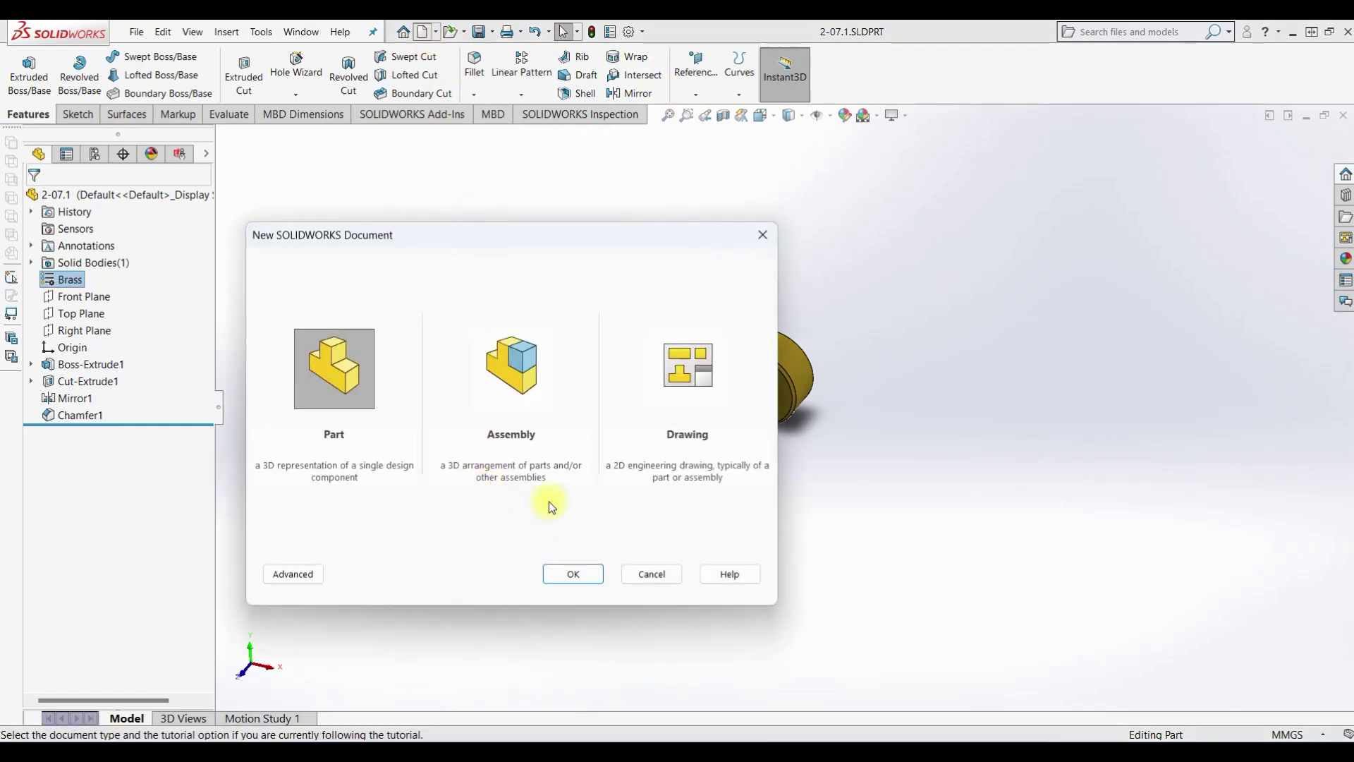
click(579, 570)
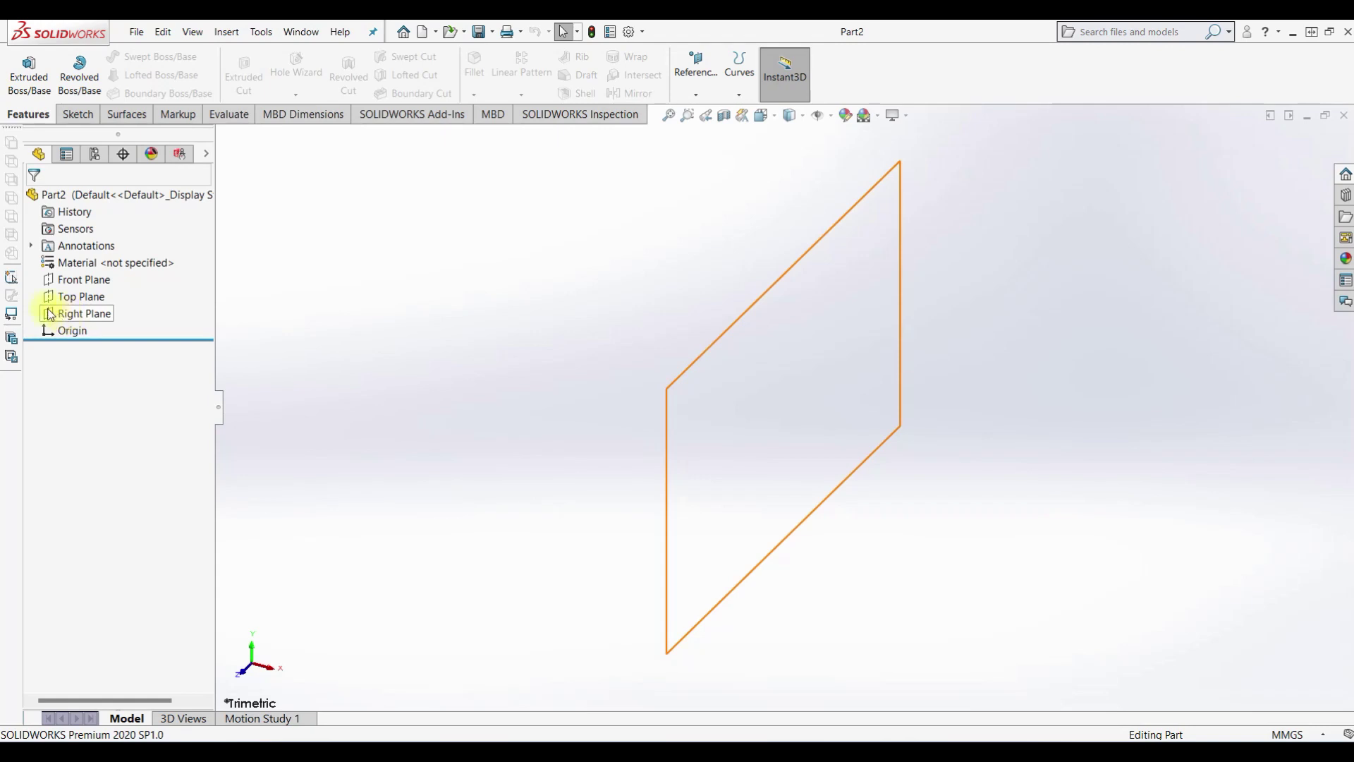
click(83, 280)
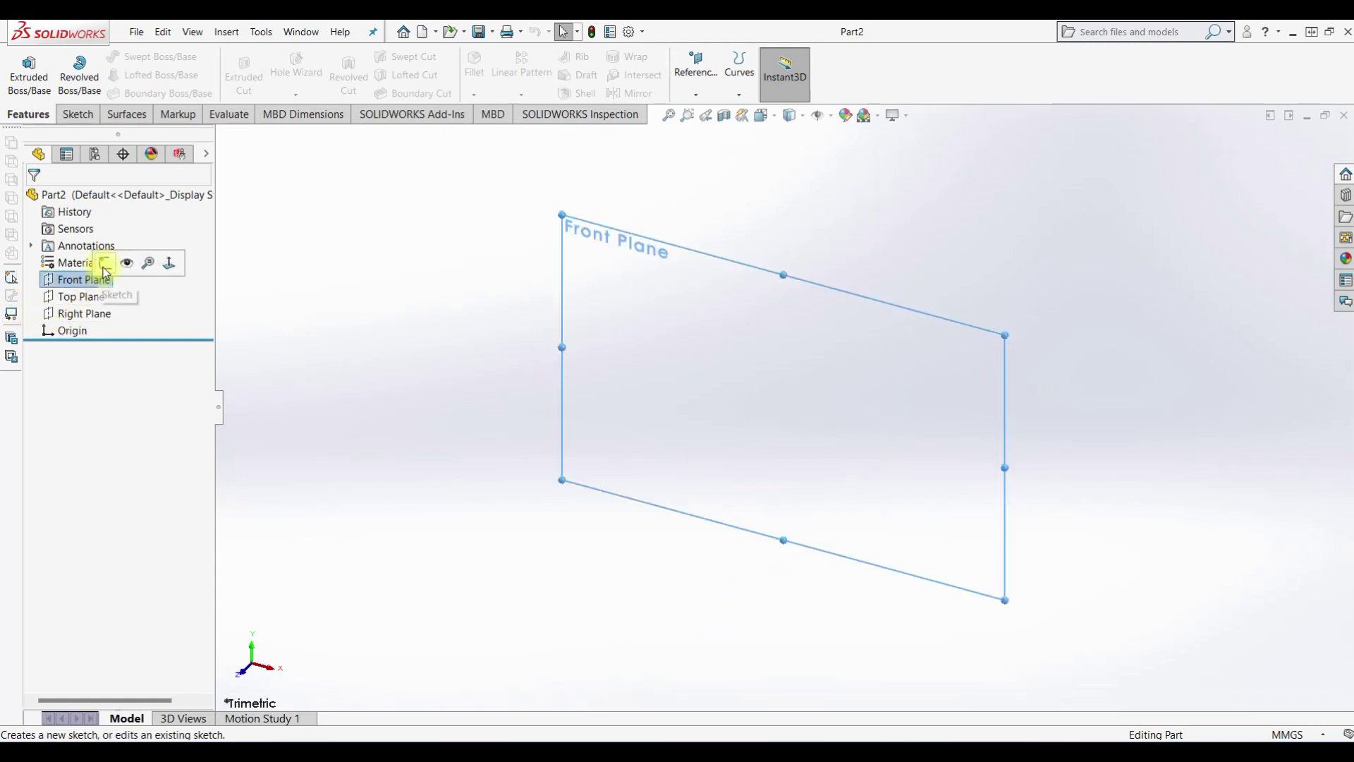
click(101, 263)
click(161, 56)
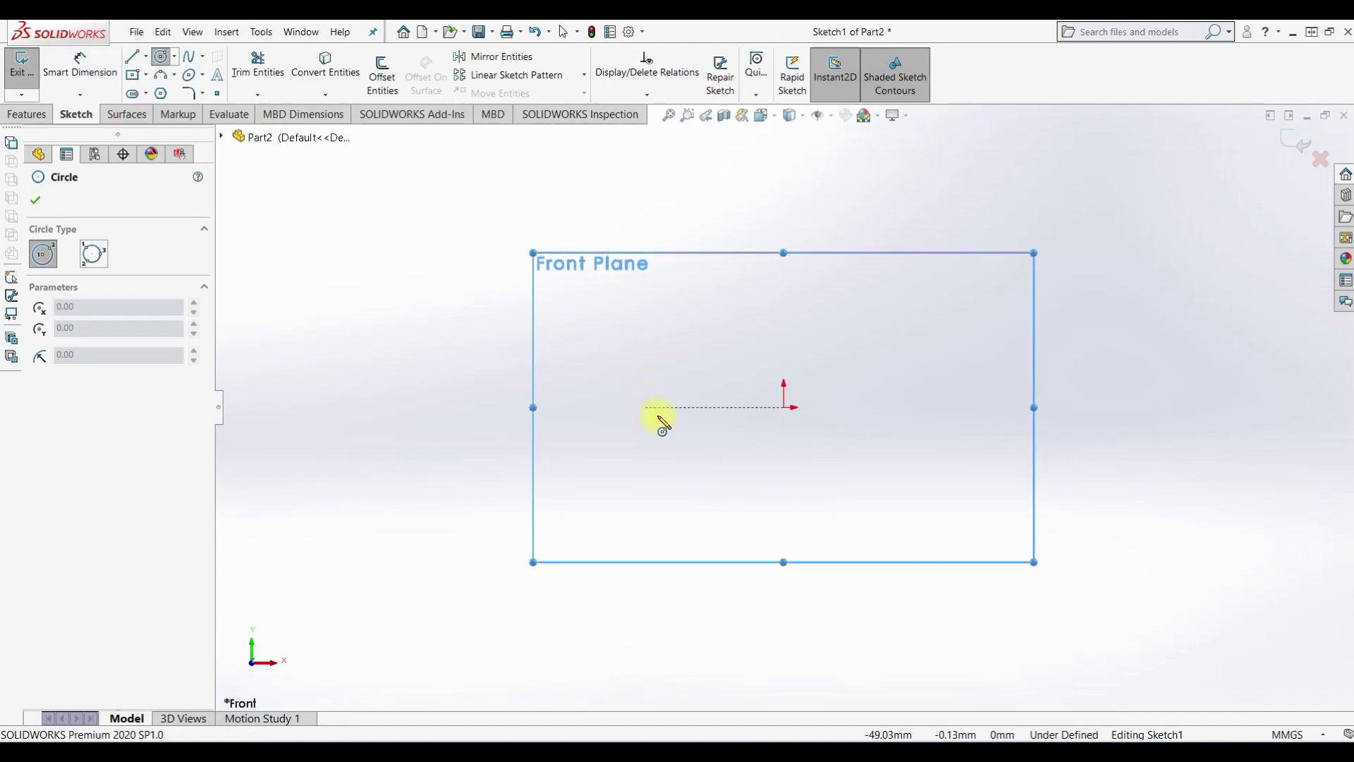
Draw a circle centred on the origin, dimension its diameter to 3.5 mm, and exit the sketch.
click(783, 407)
click(723, 436)
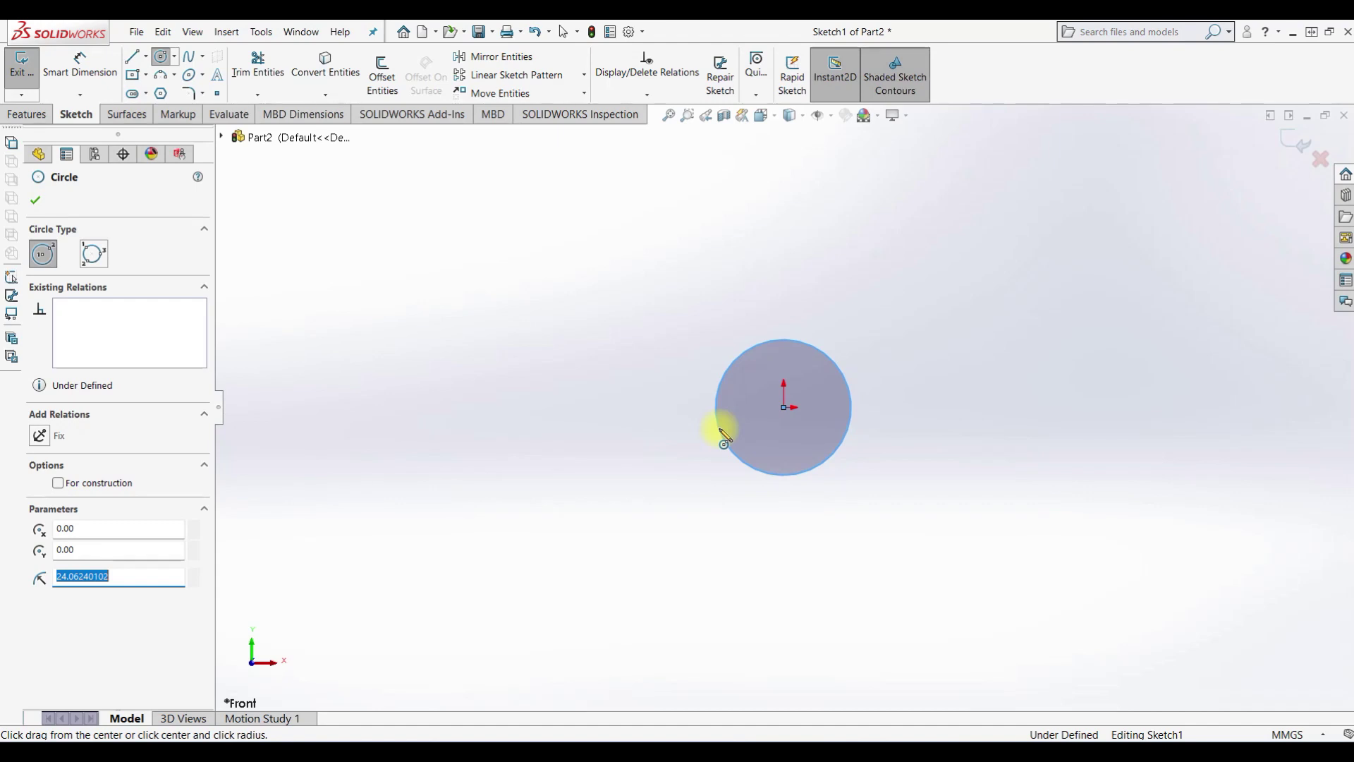
click(79, 74)
click(828, 358)
click(932, 337)
text(3.5)
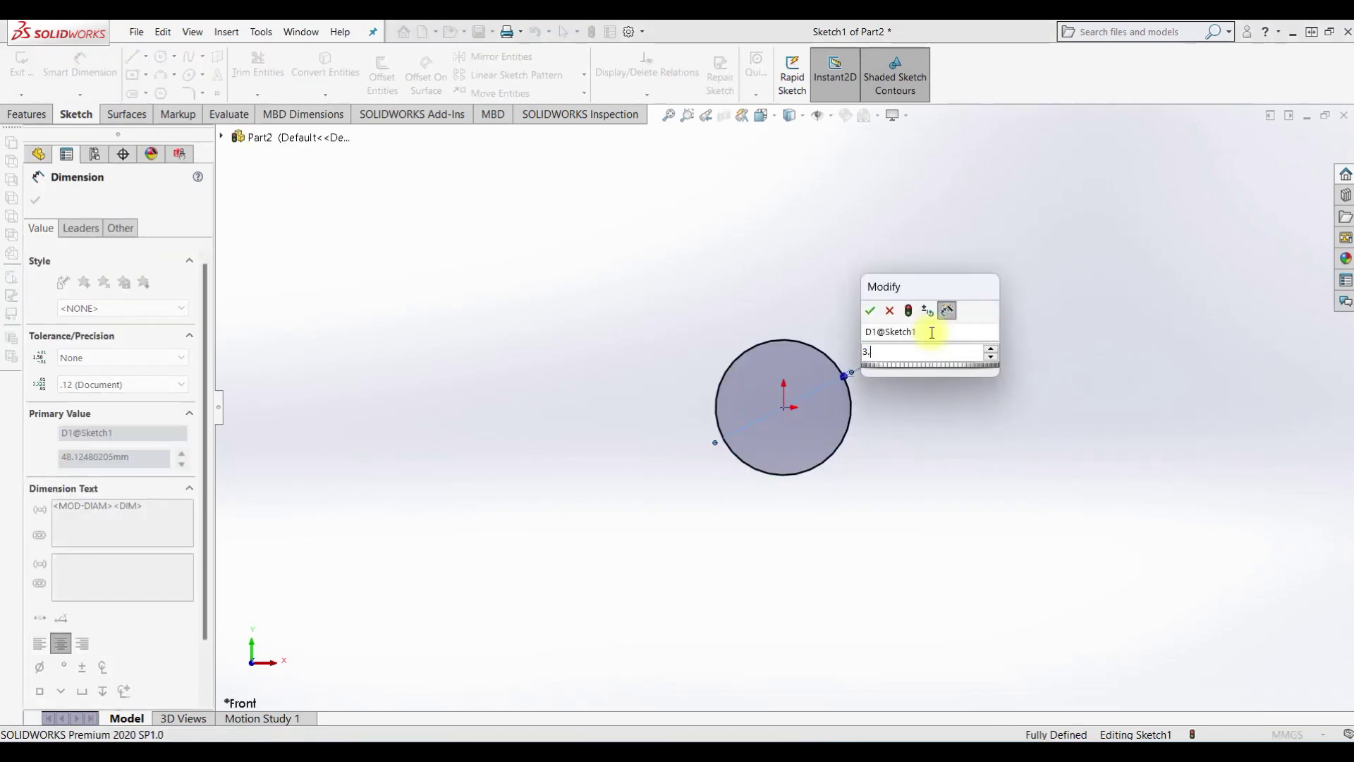
key(Return)
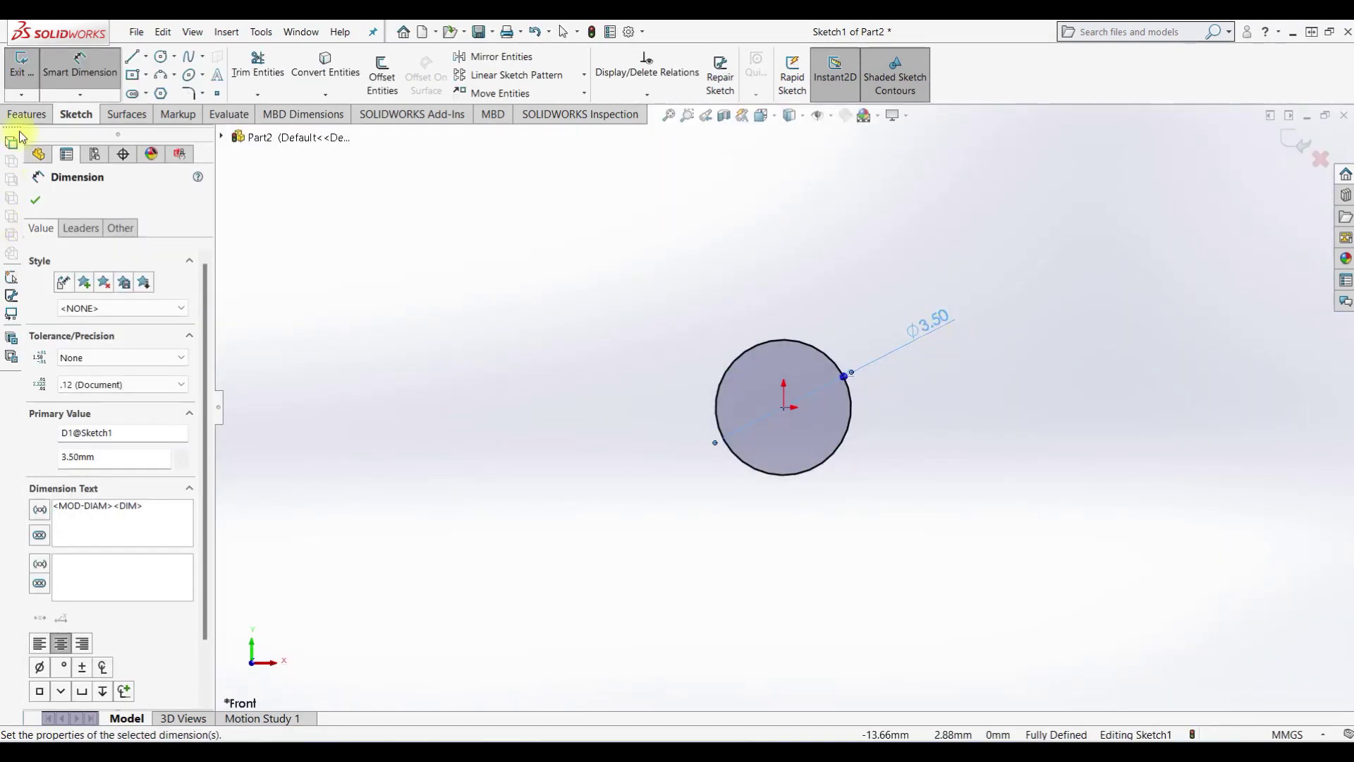
click(32, 78)
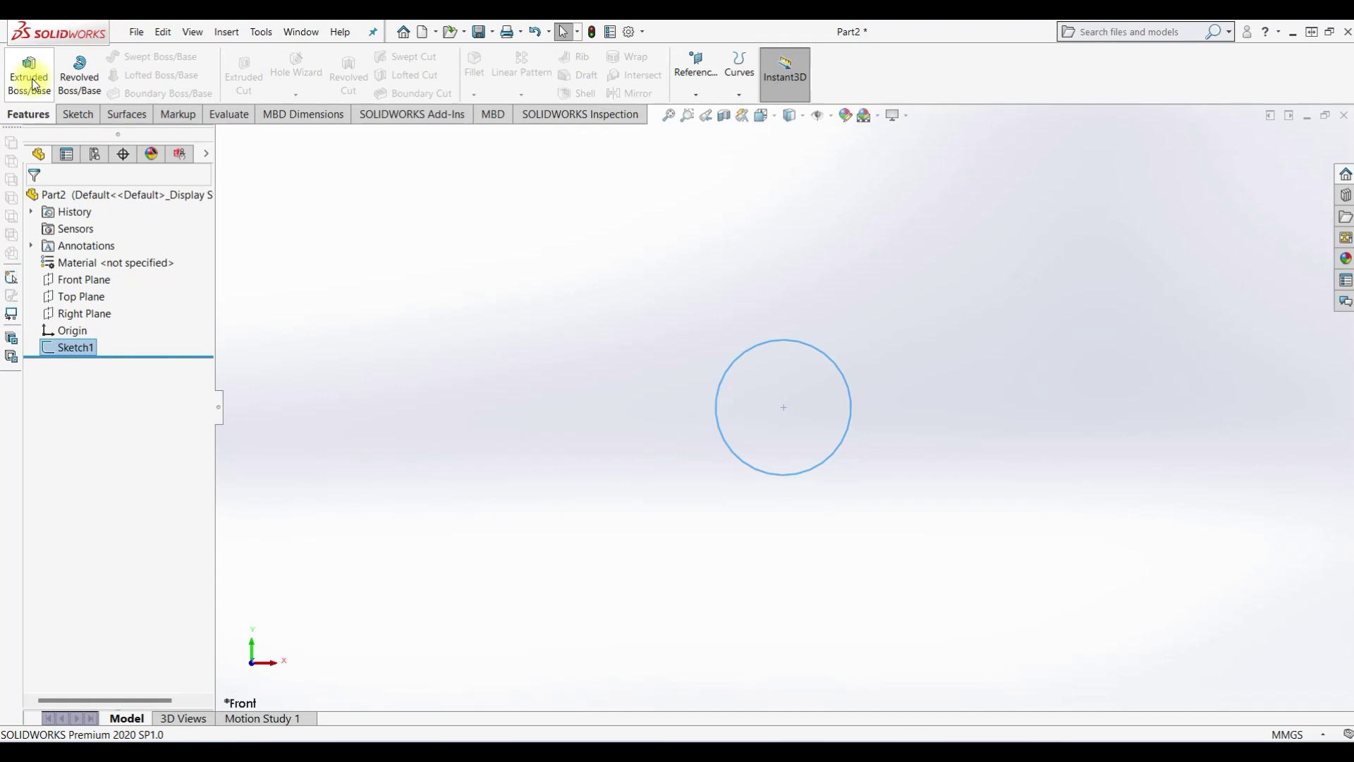
click(13, 78)
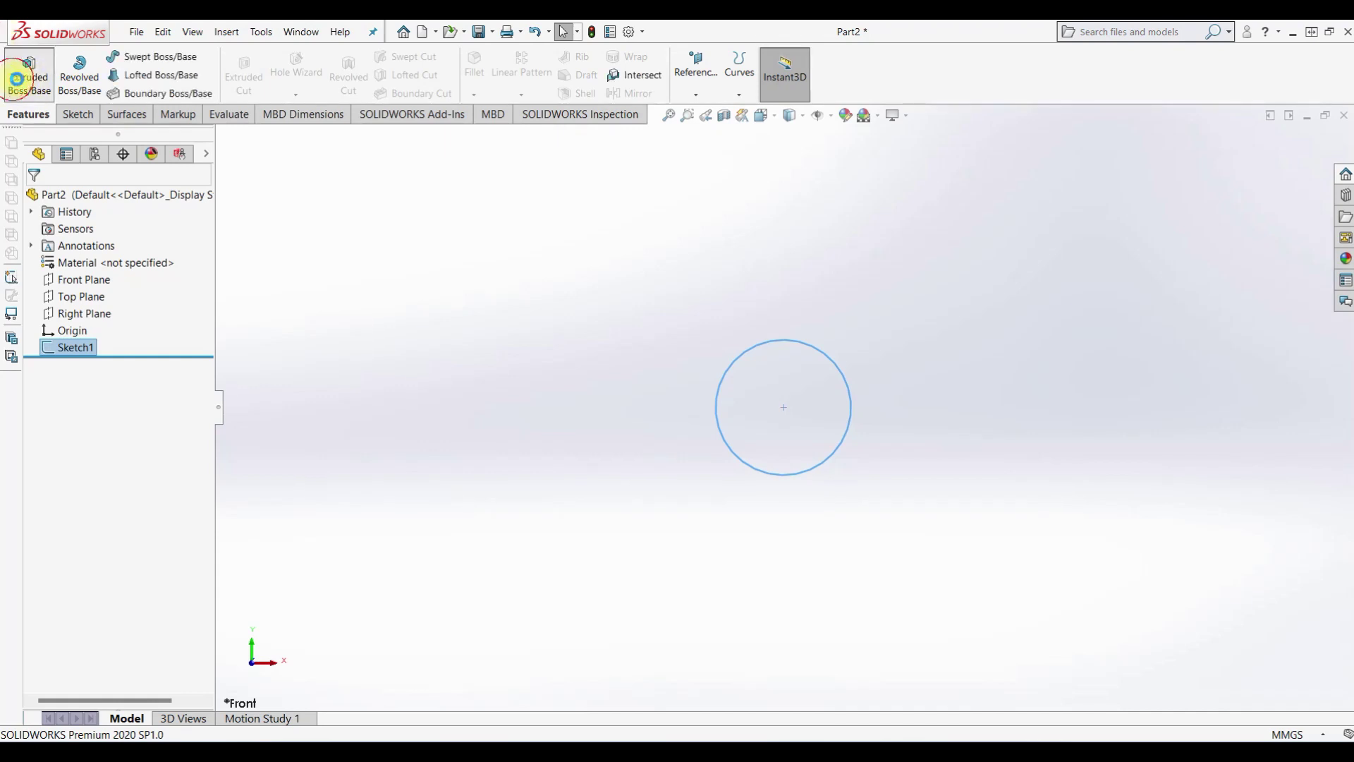
Extrude the Ø3.5 circle Blind 36 mm in Direction 1 and 21 mm in Direction 2.
click(62, 296)
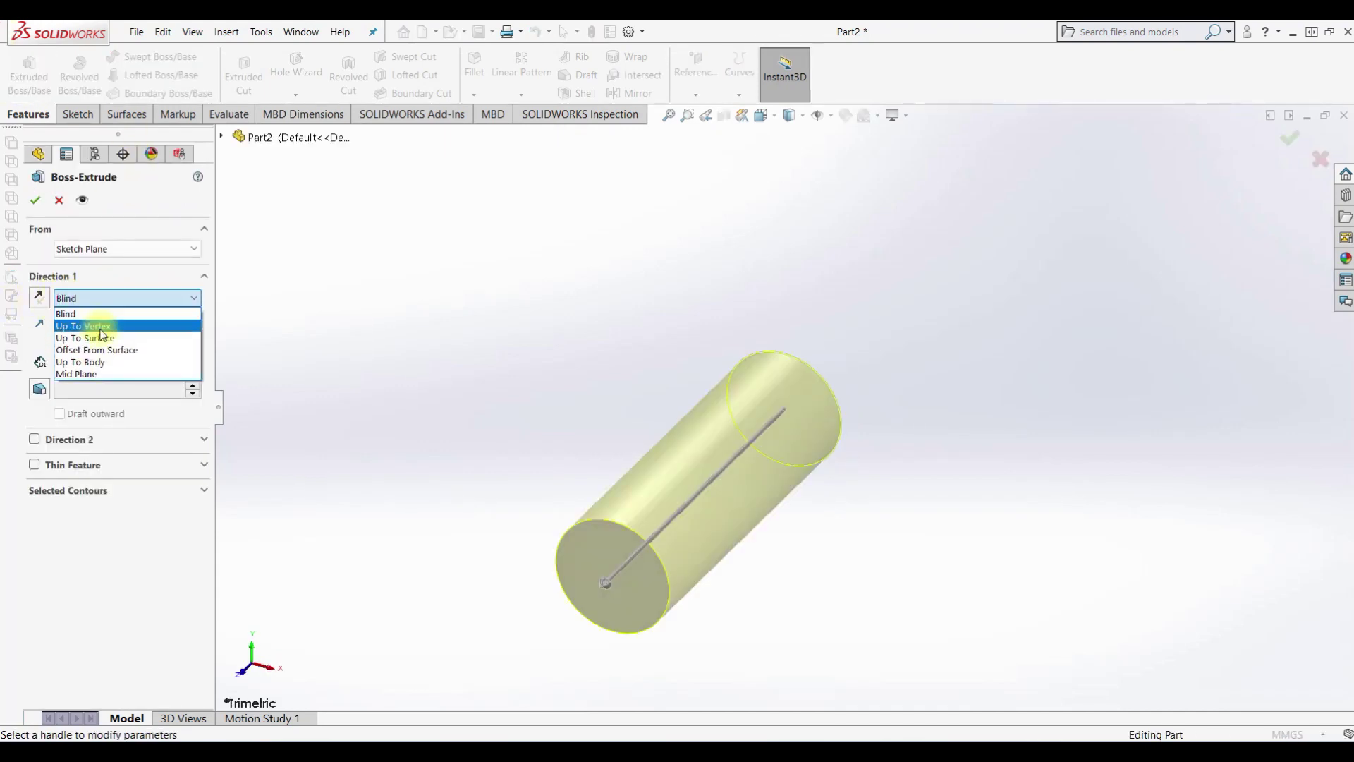
click(95, 375)
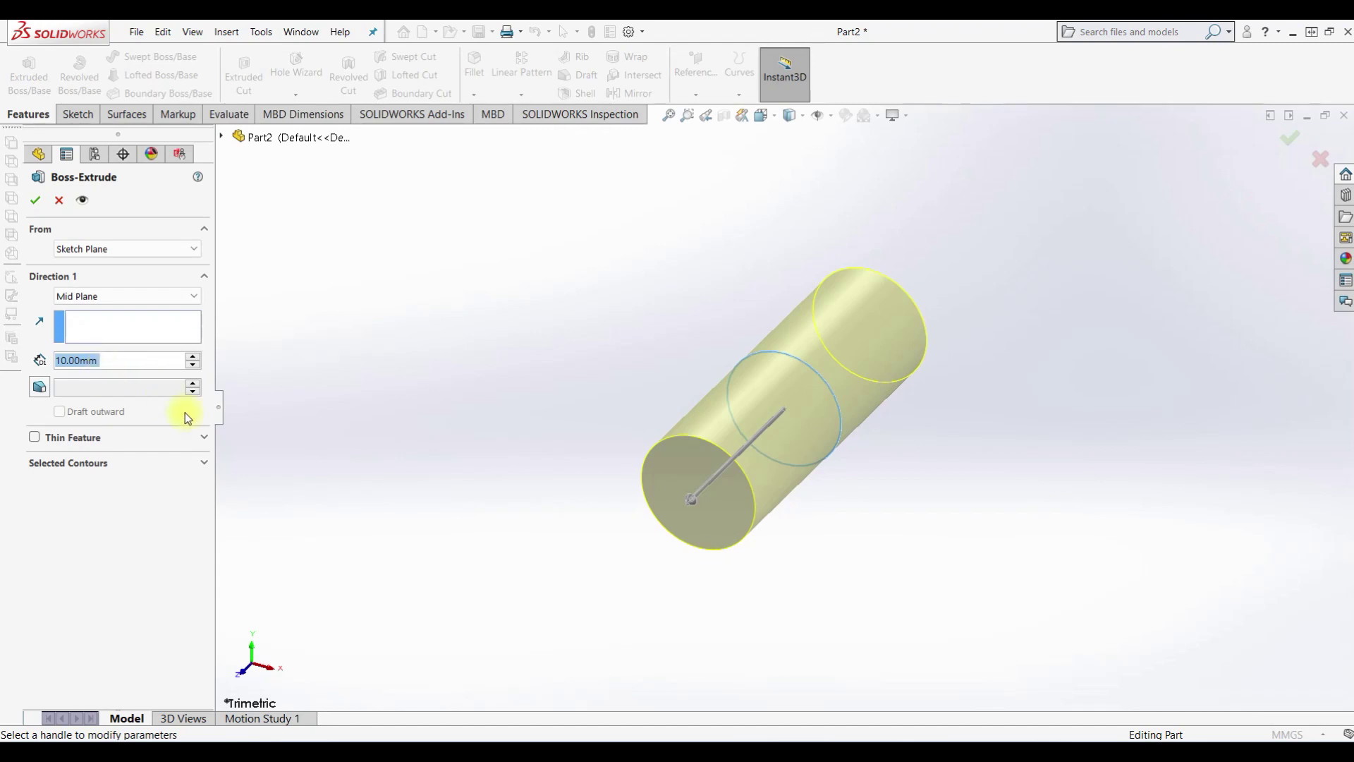
click(144, 297)
scroll(144, 302, up, 2)
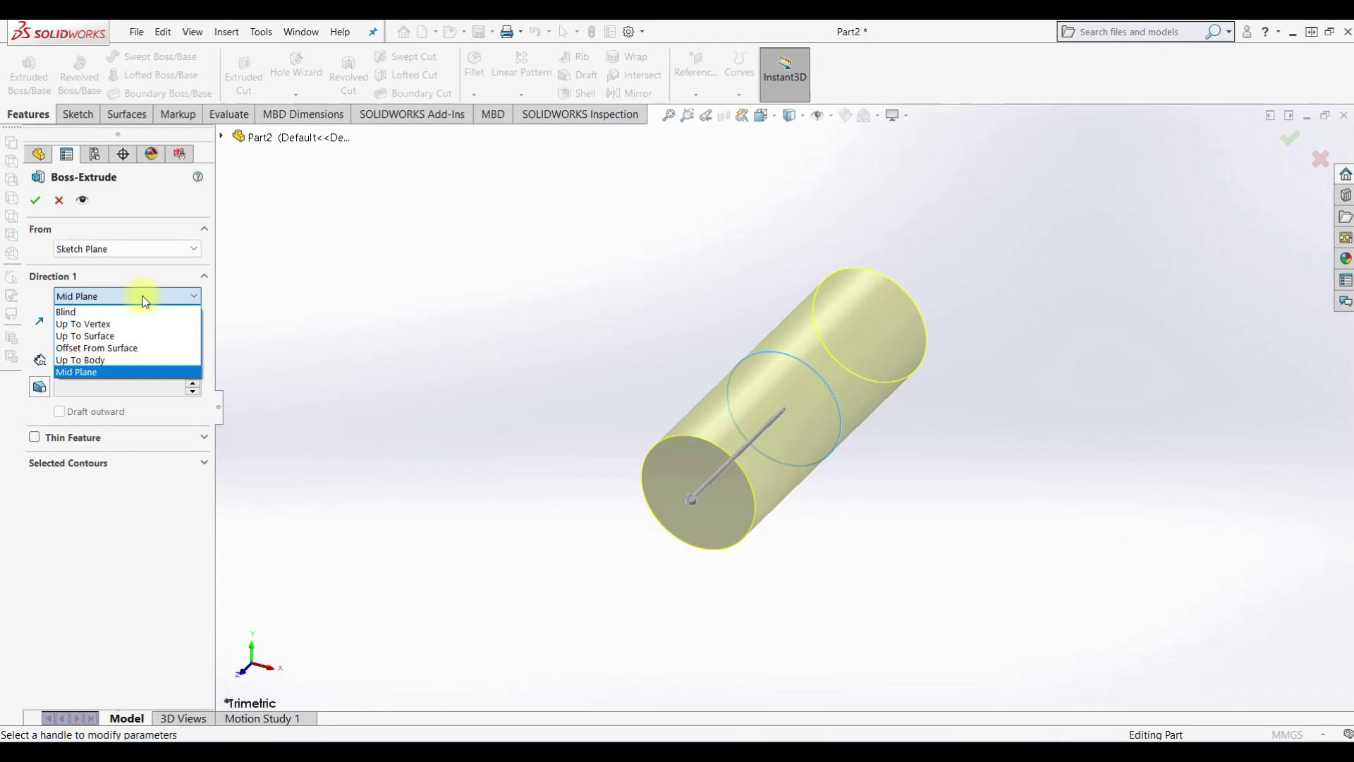
click(134, 307)
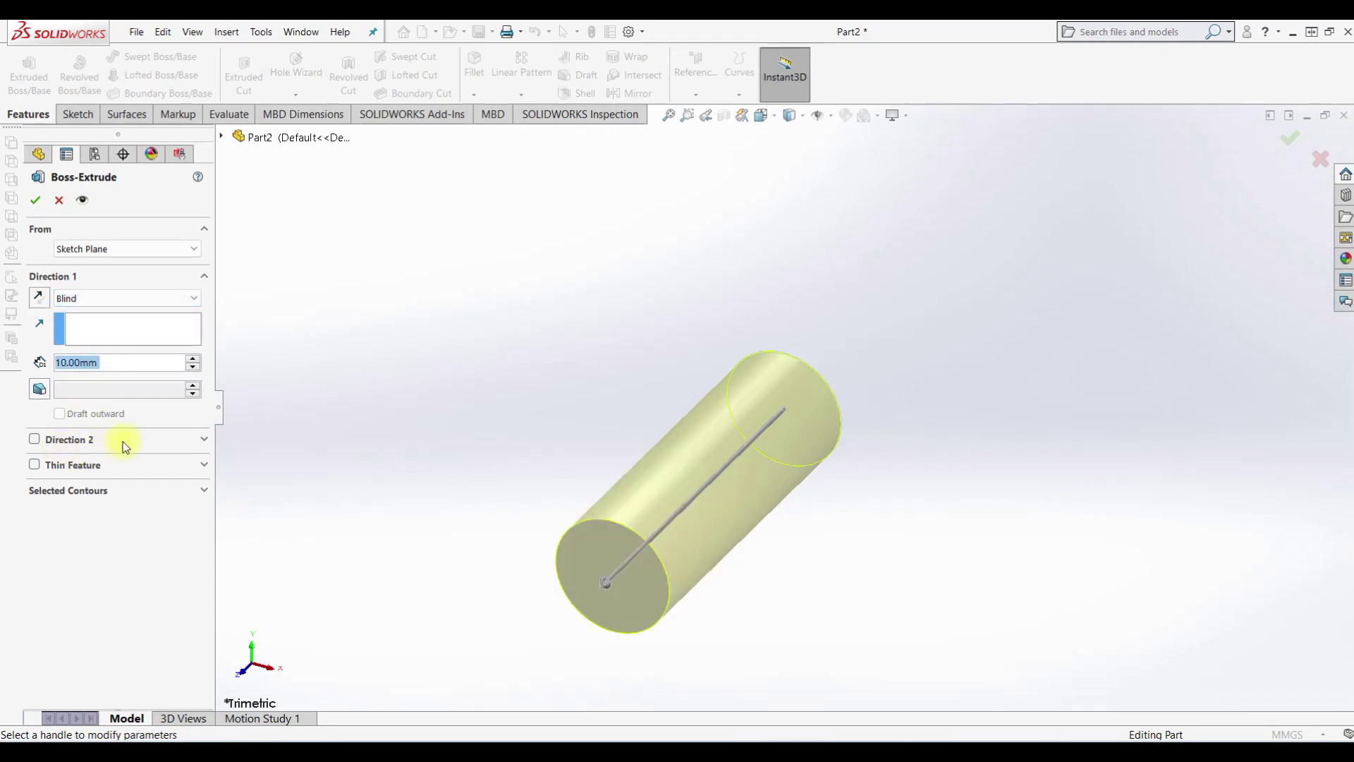
text(36)
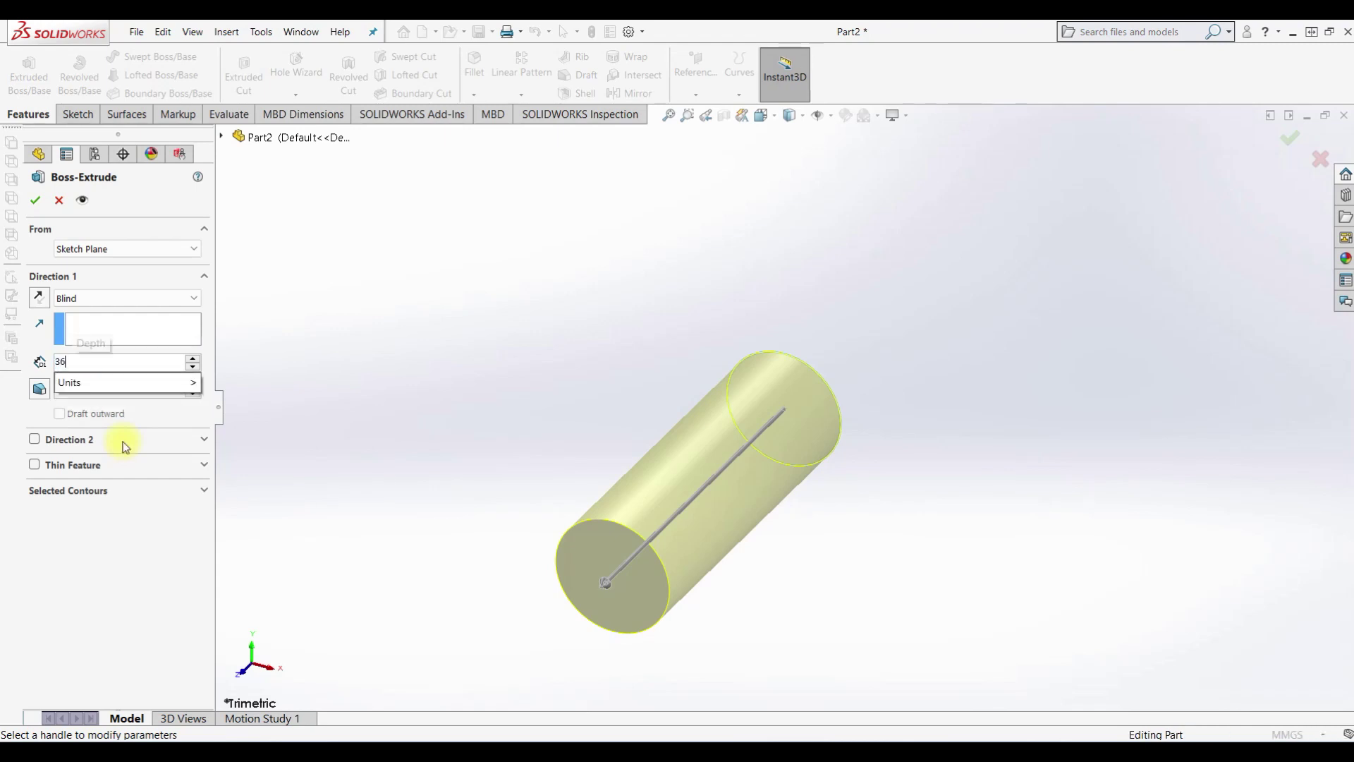
key(Return)
click(34, 439)
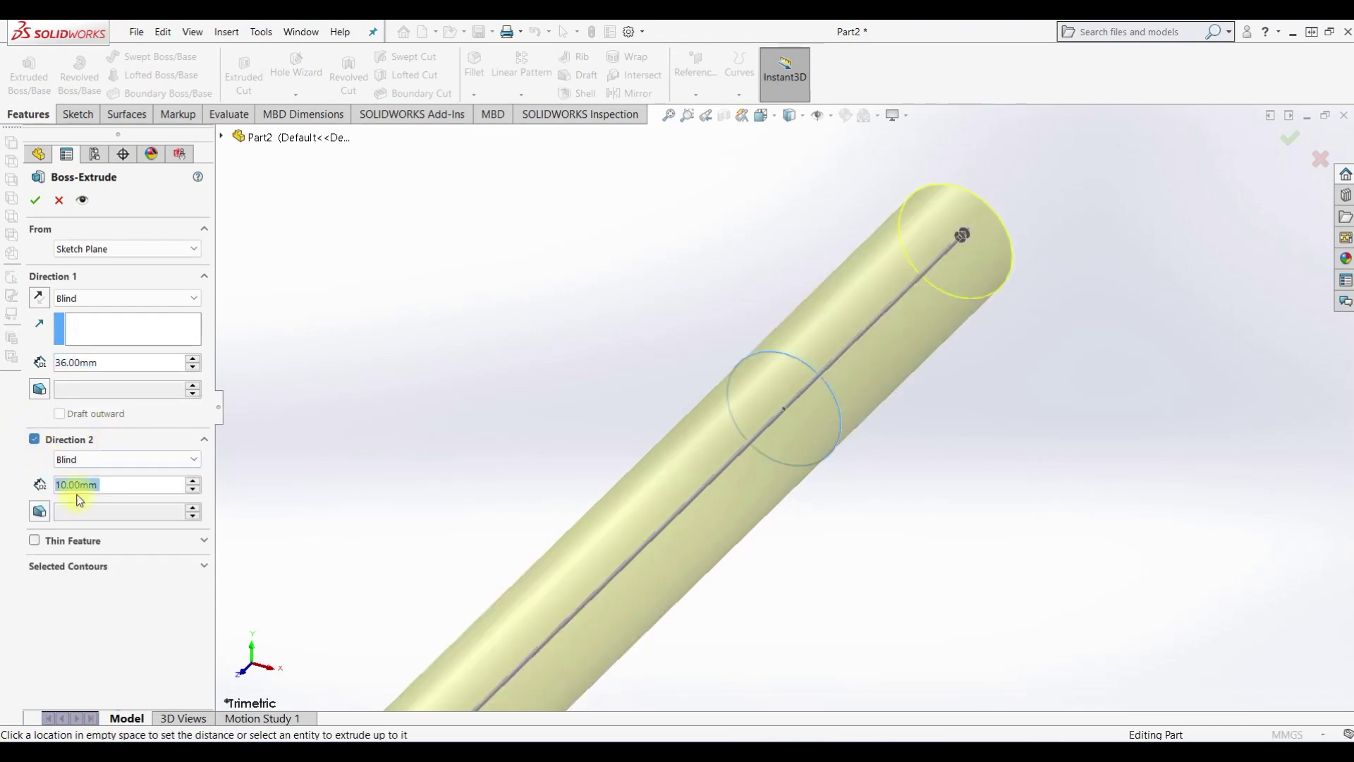
text(21)
key(Return)
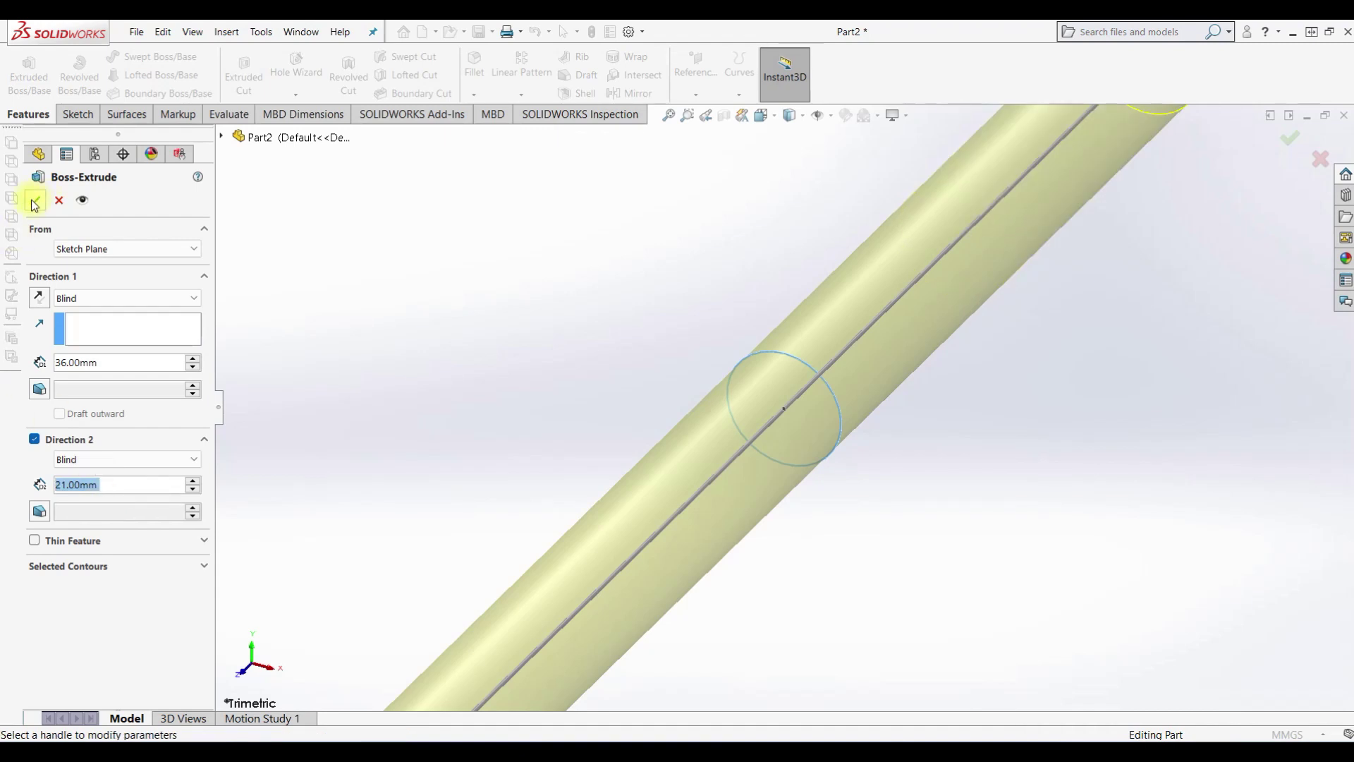
click(34, 202)
key(f)
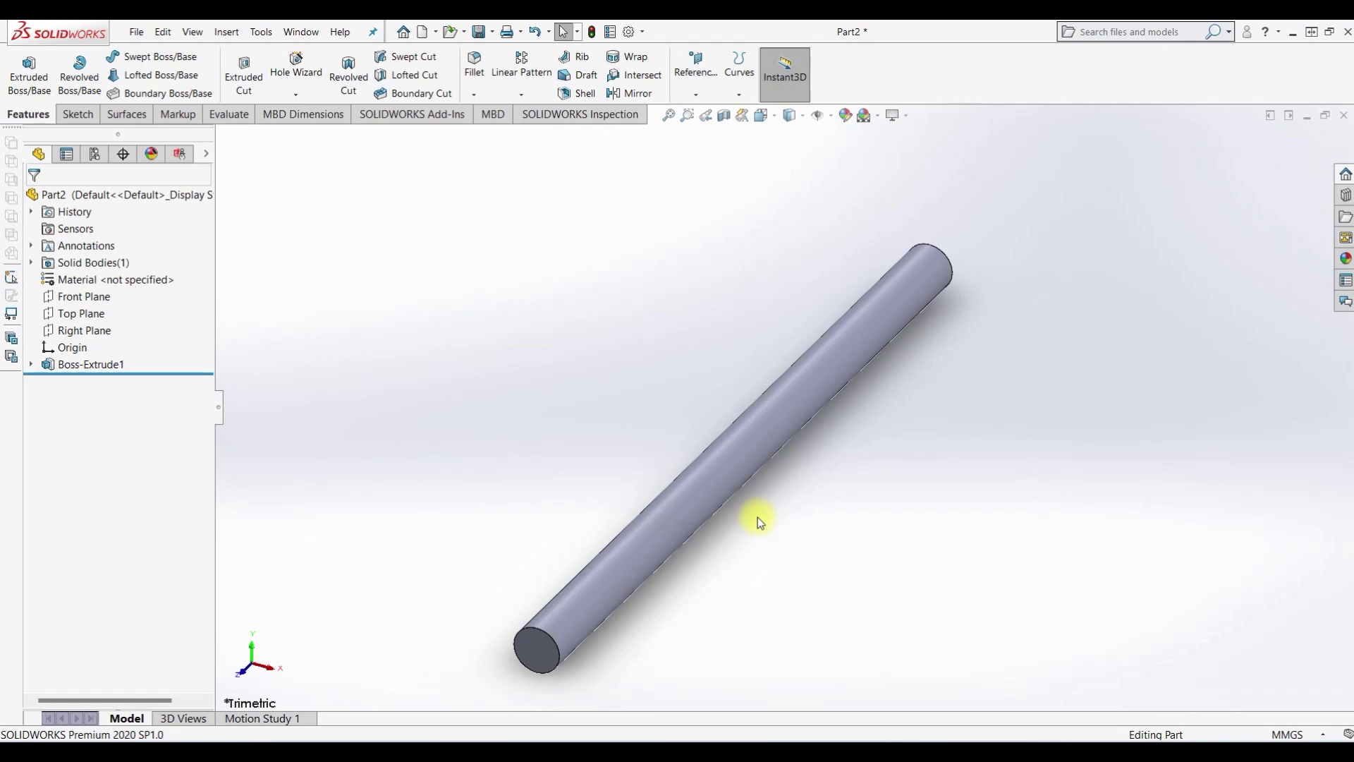
Start a sketch on the Top Plane, view it normal, and draw a circle near the rod's end.
click(78, 323)
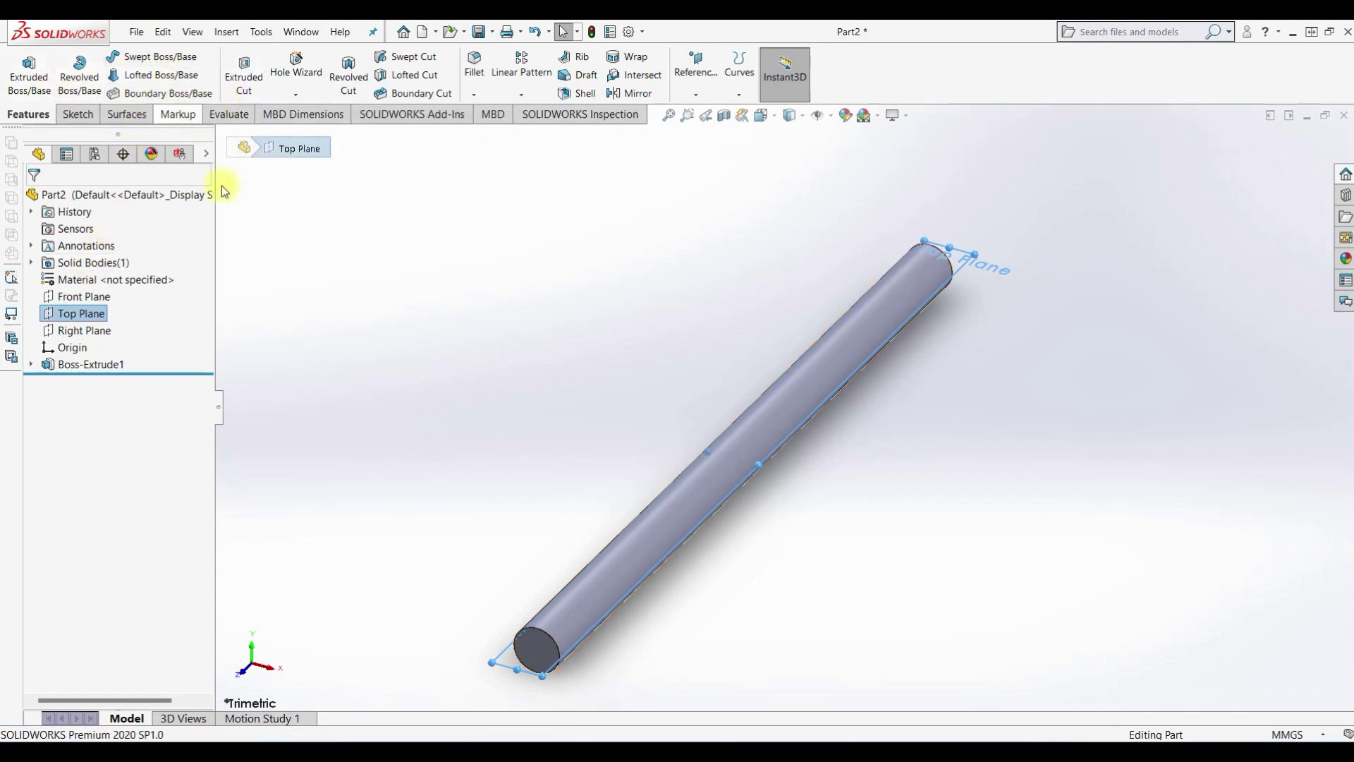
right_click(968, 262)
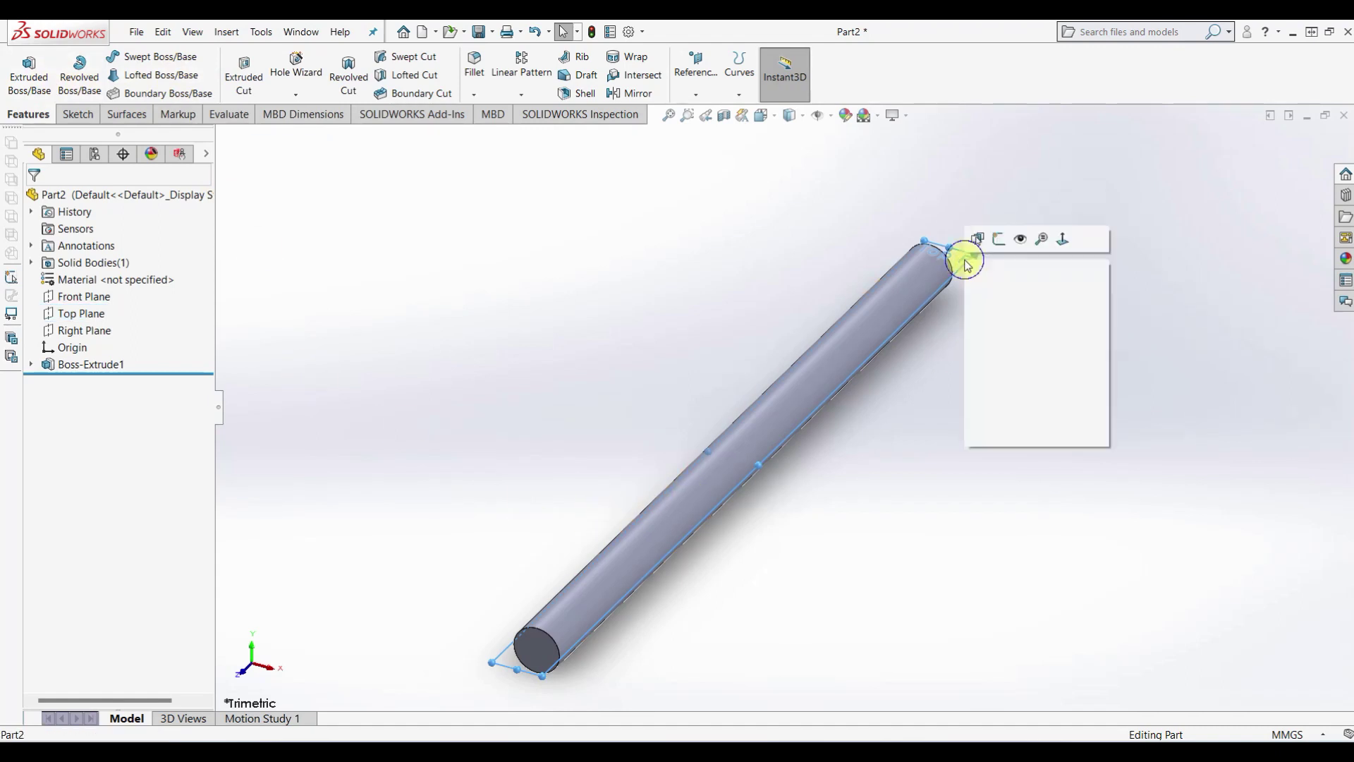
click(1003, 241)
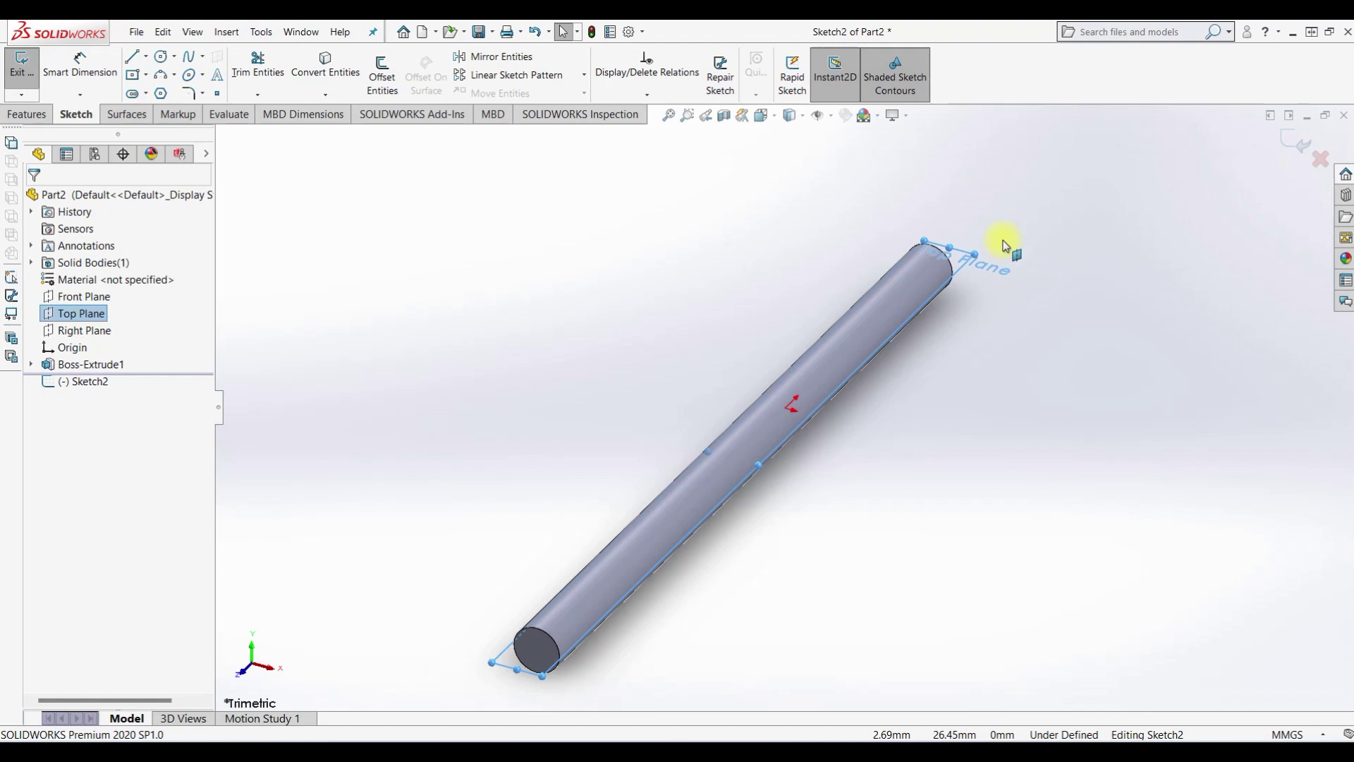
key(ctrl+8)
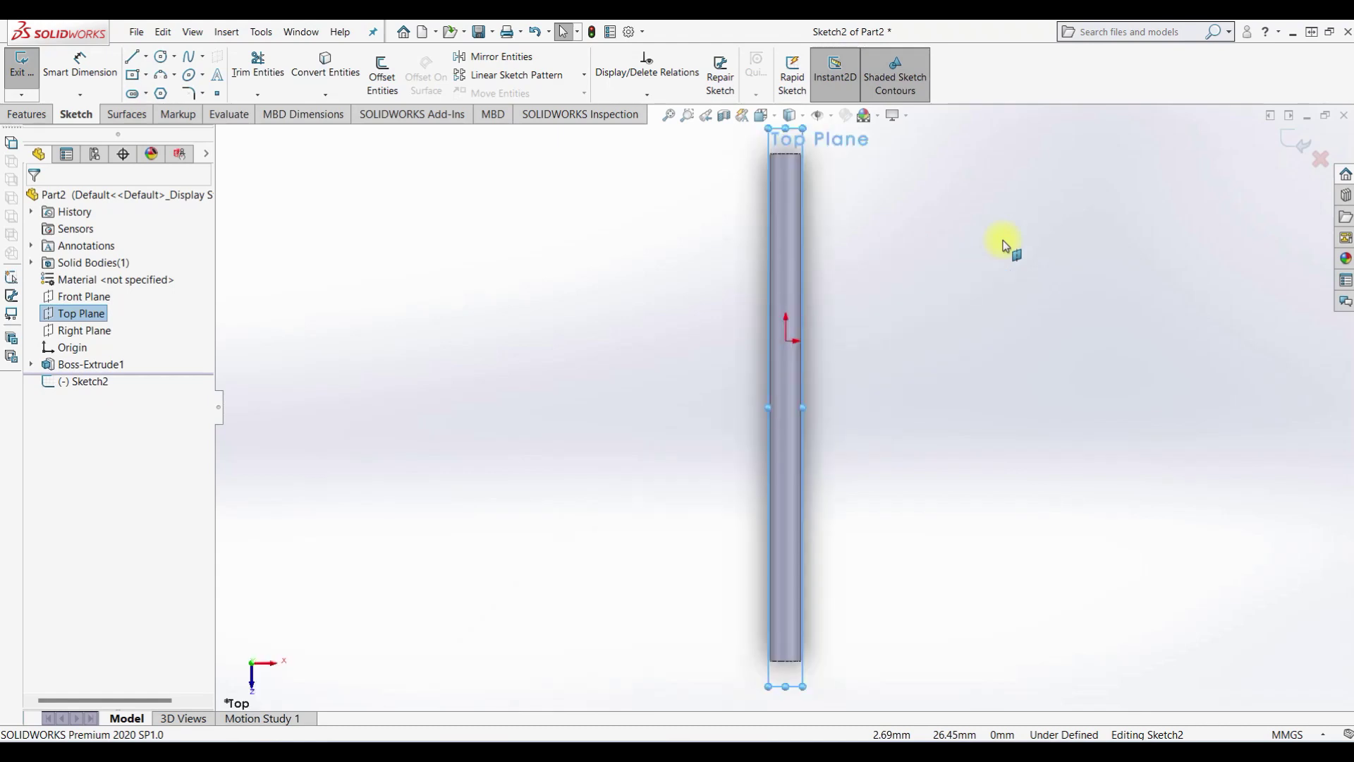
click(158, 60)
scroll(813, 674, down, 3)
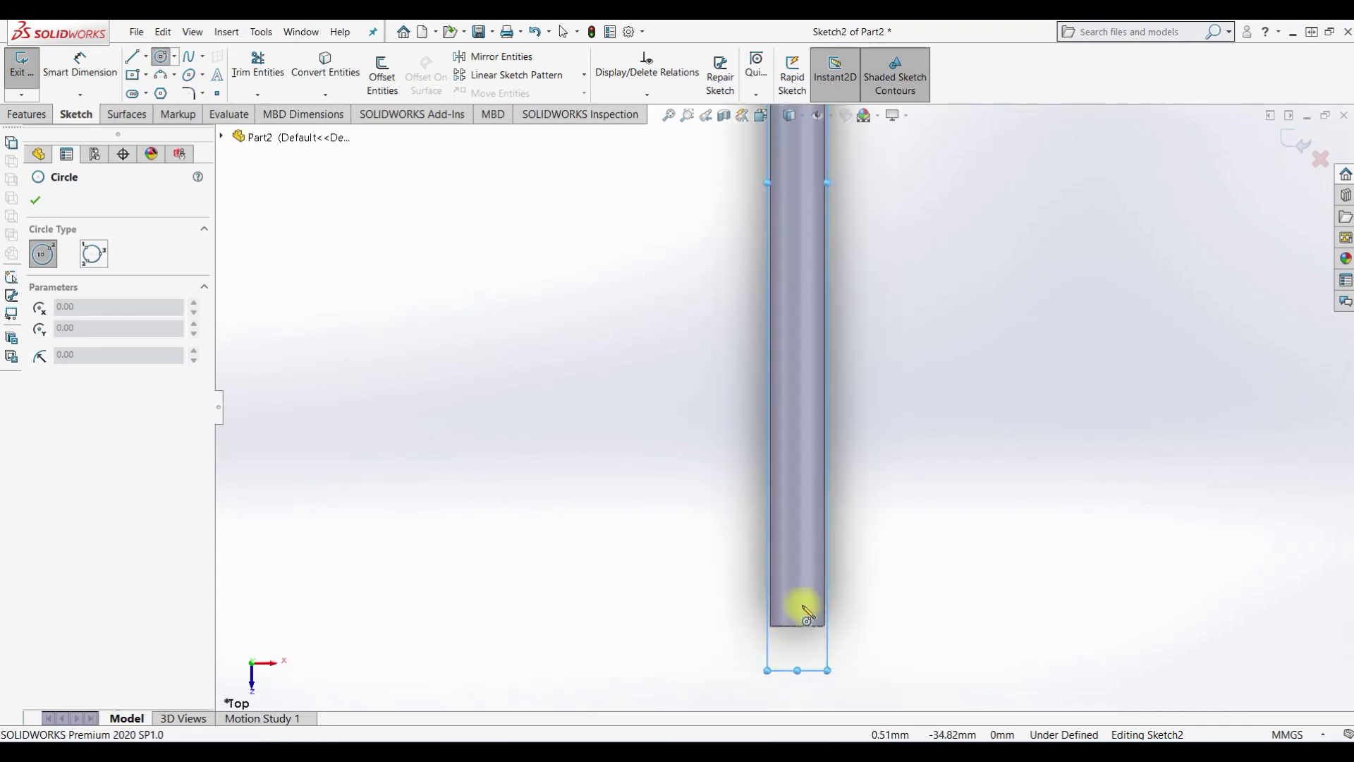
click(797, 570)
key(Escape)
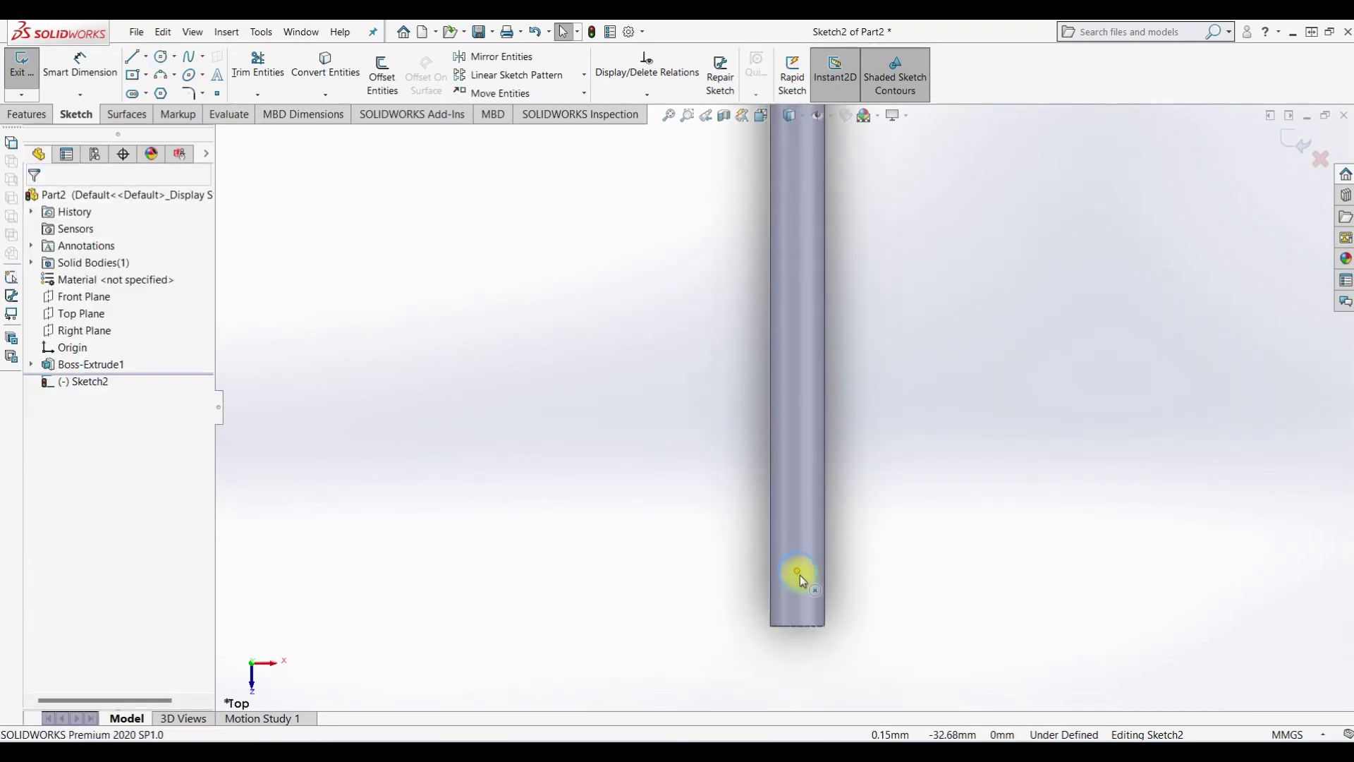
Relate the circle's centre to the origin and dimension its diameter to 2 mm.
click(798, 572)
scroll(801, 557, up, 3)
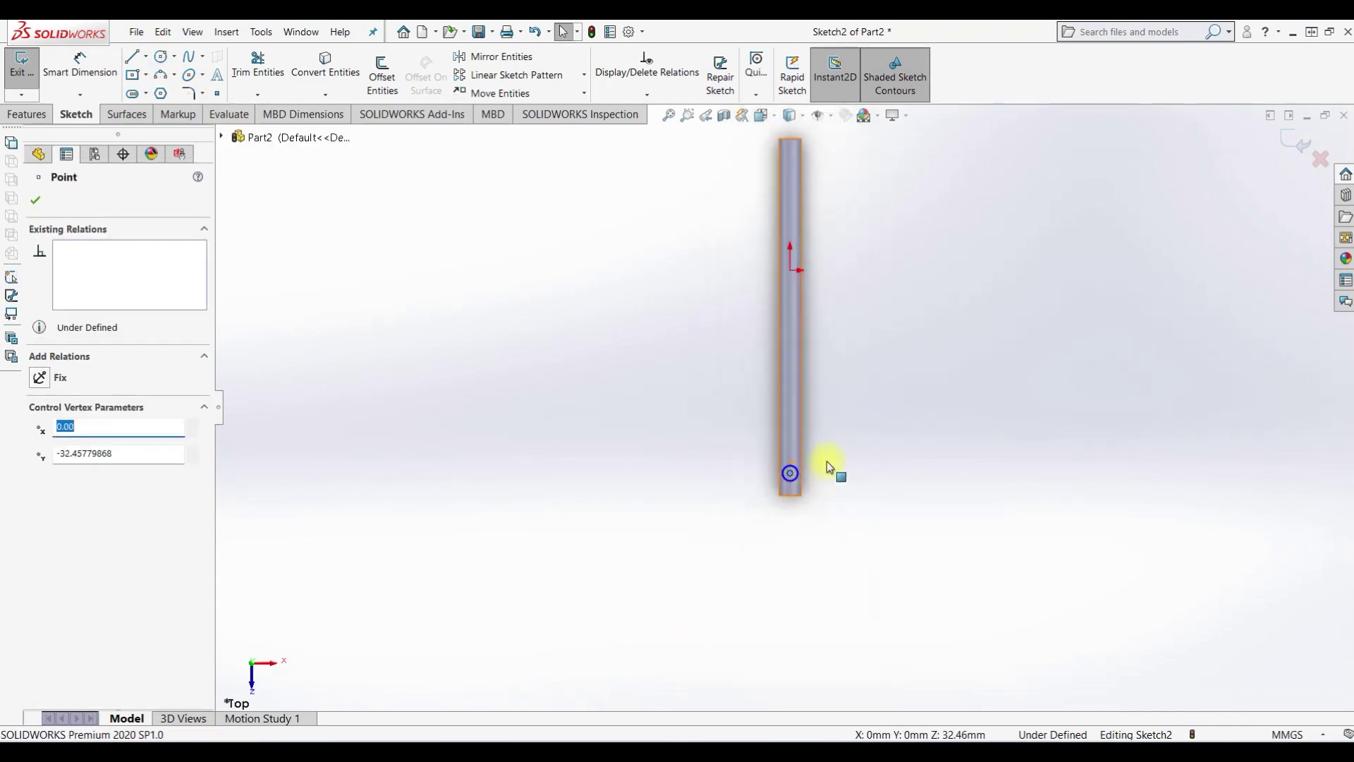
ctrl+click(794, 275)
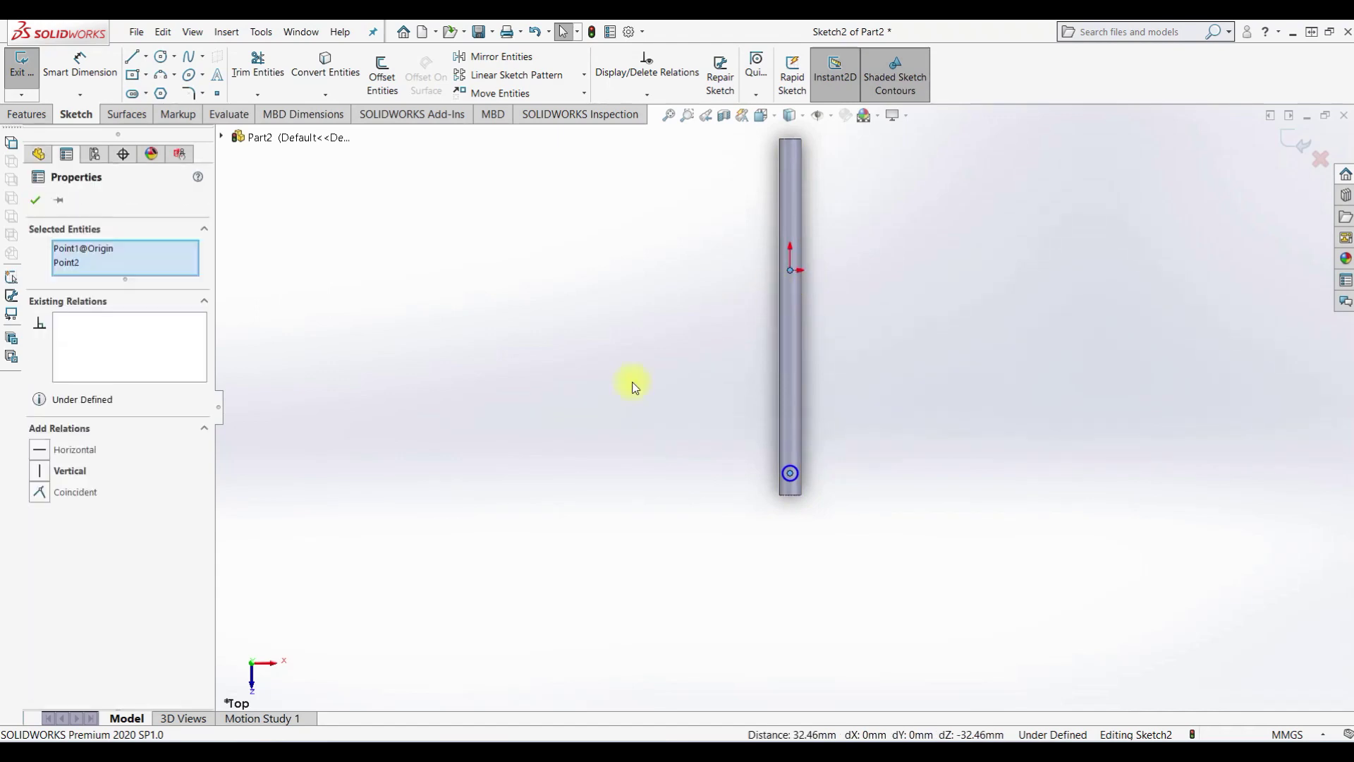
click(681, 559)
click(94, 65)
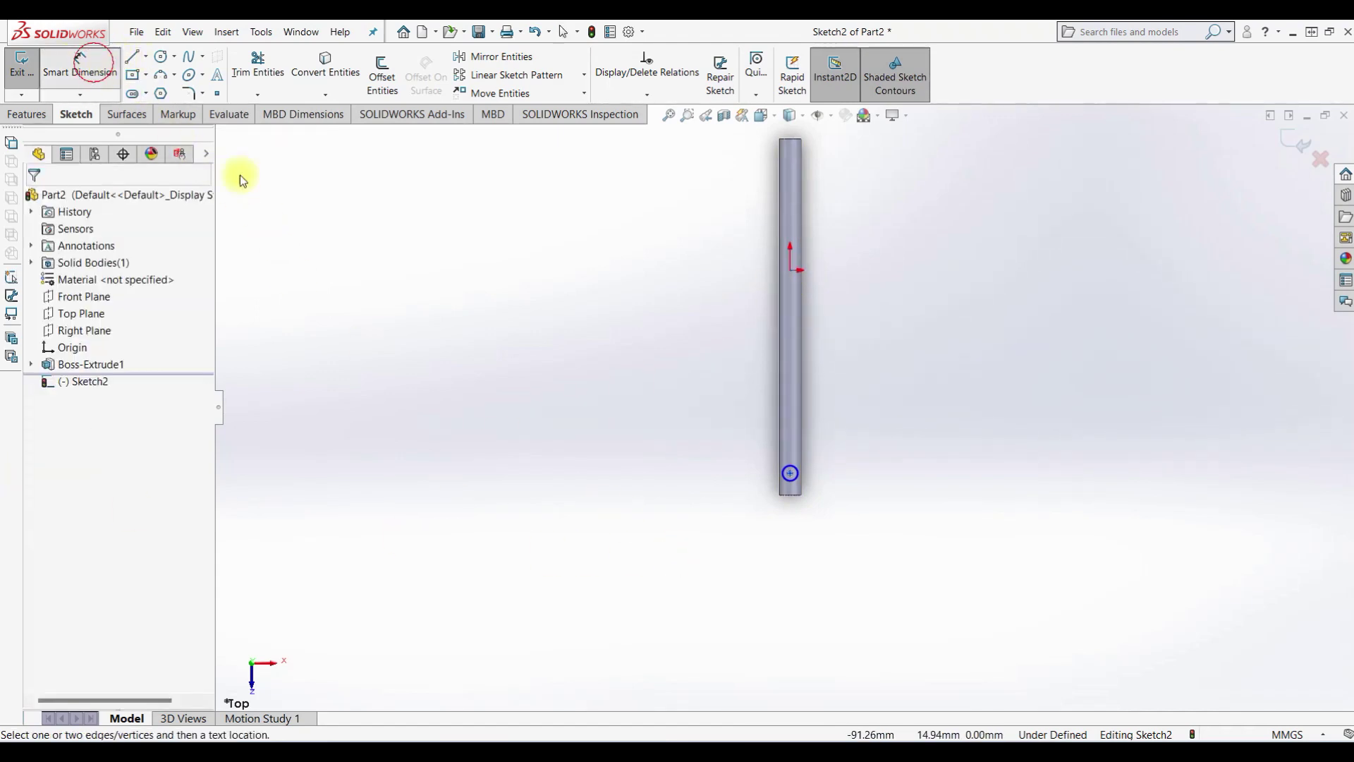
scroll(811, 508, down, 3)
click(738, 417)
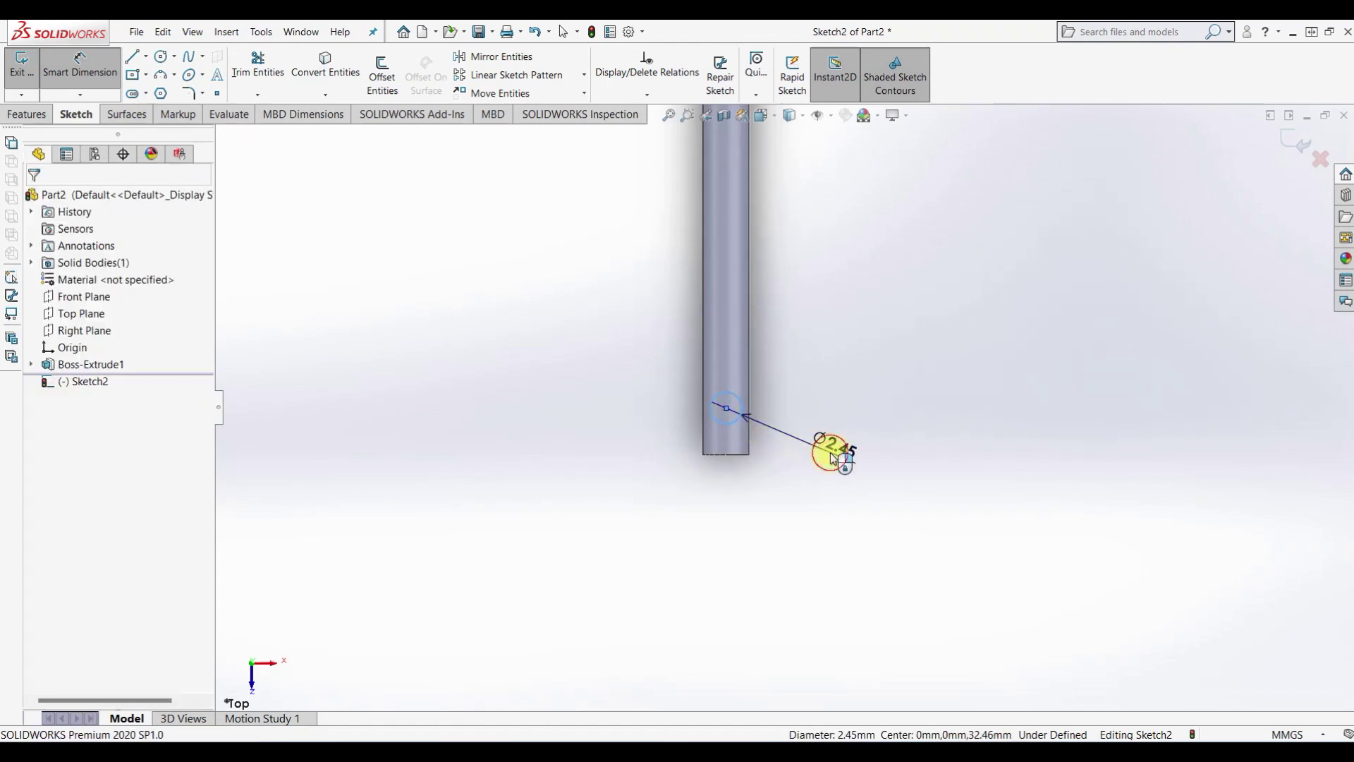
click(832, 457)
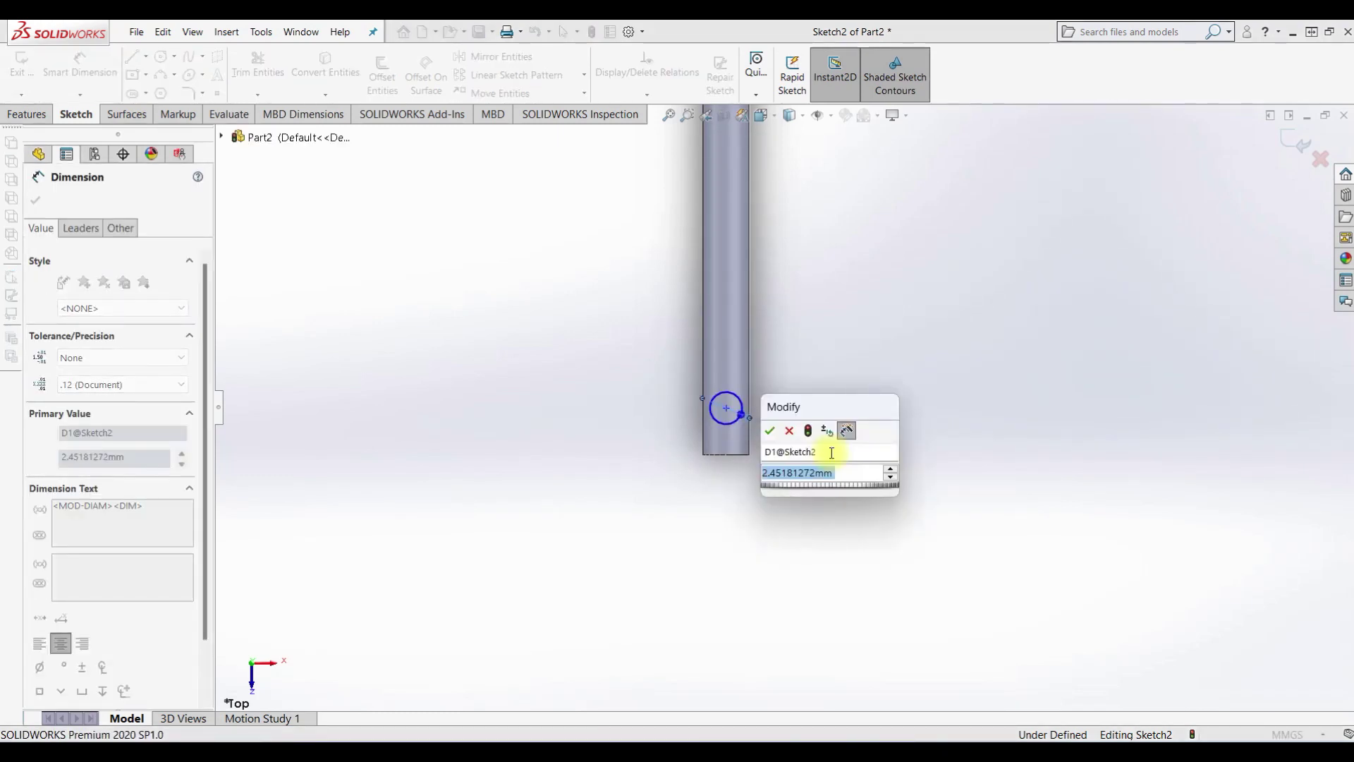
text(2)
key(Return)
Dimension the circle's centre 3 mm from the rod's end and exit the sketch.
scroll(754, 421, down, 3)
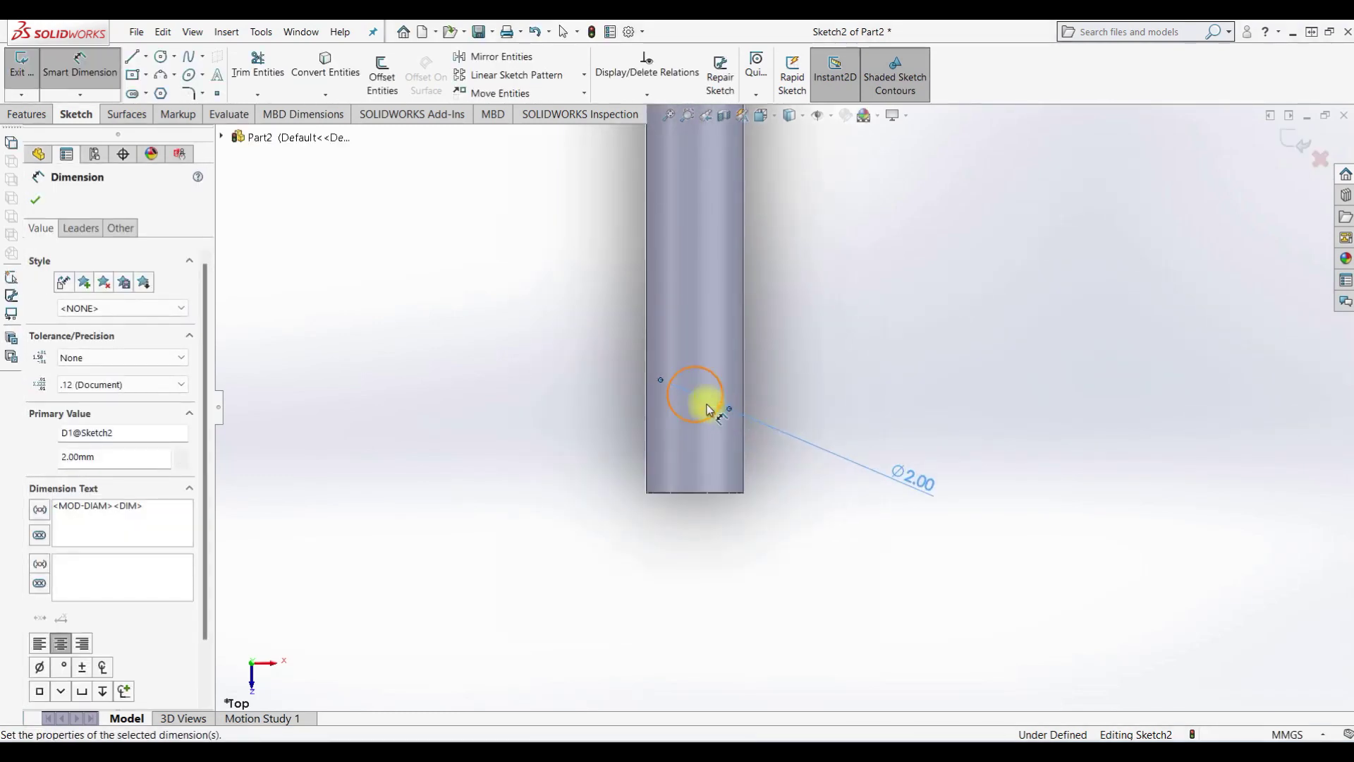
click(695, 395)
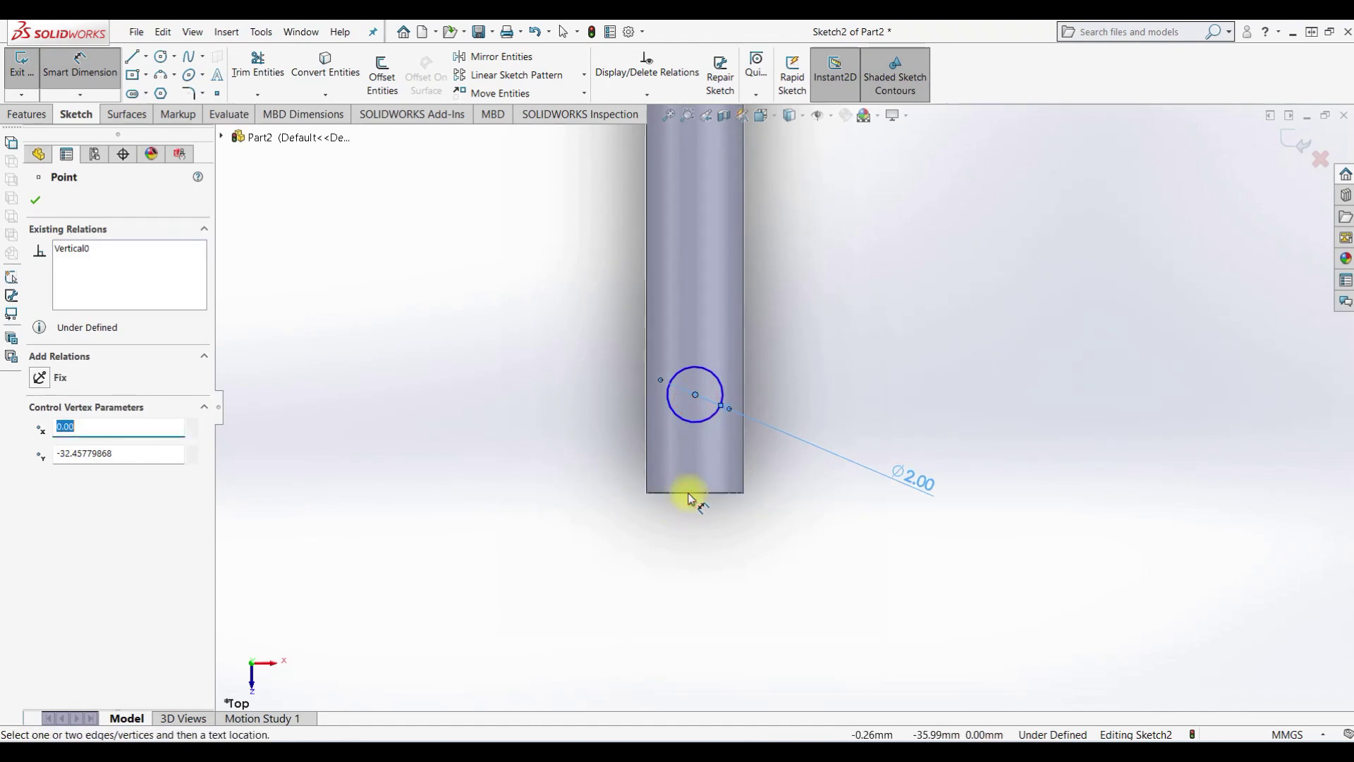
click(688, 493)
click(817, 501)
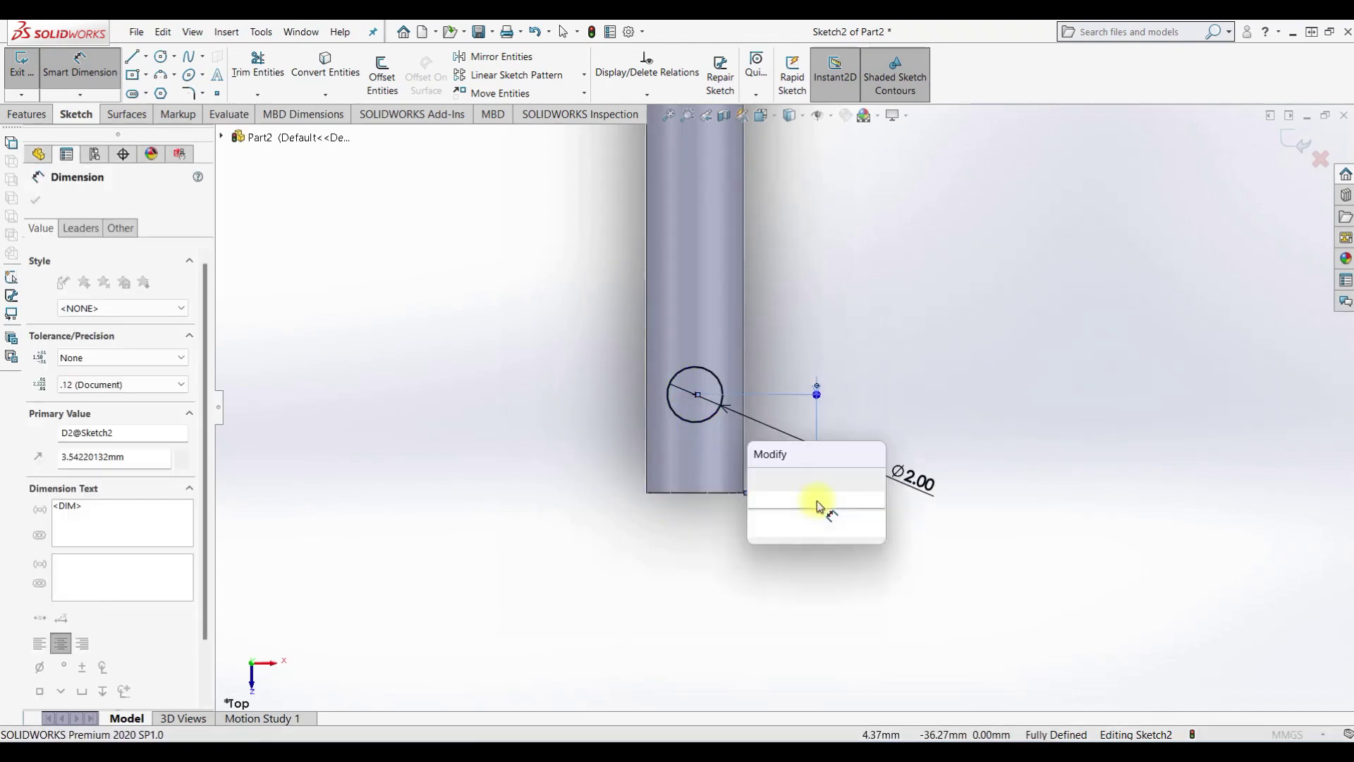
text(3)
key(Return)
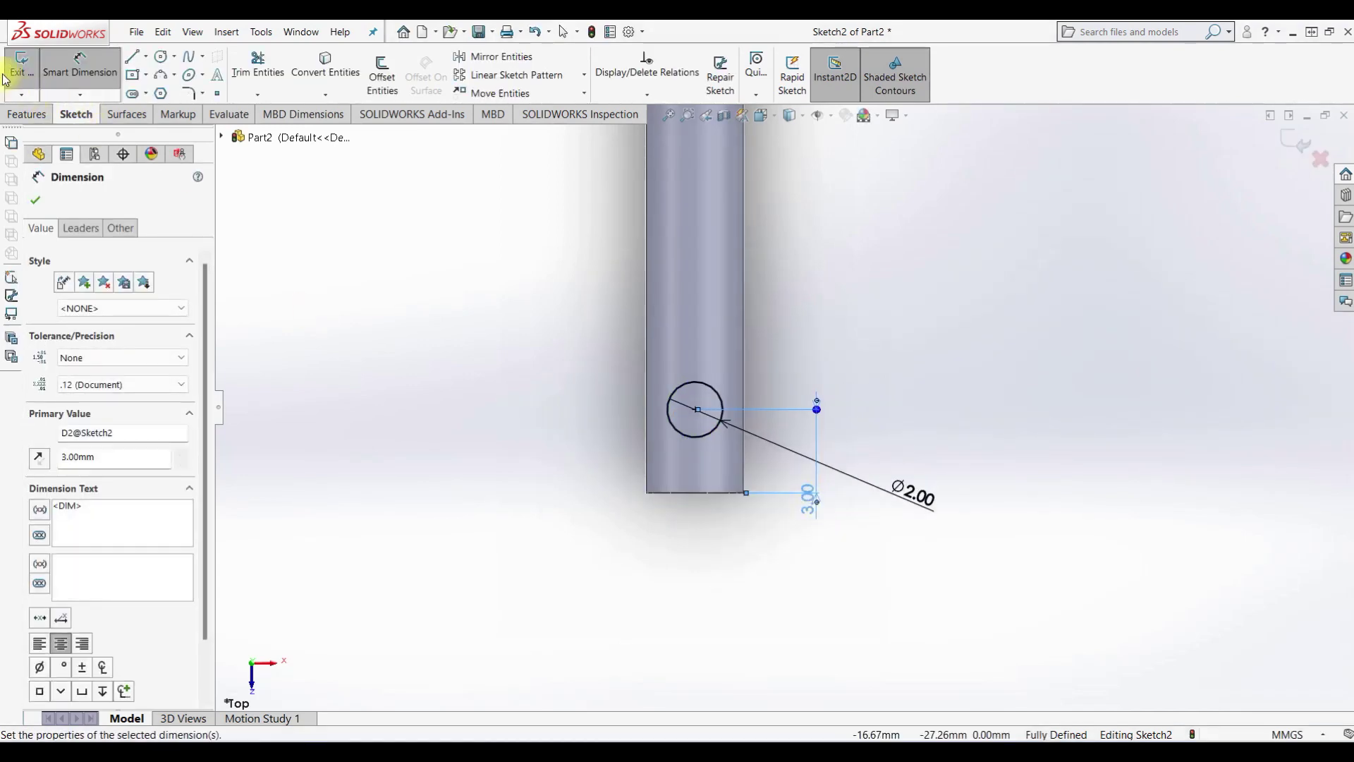
click(20, 67)
Extruded-cut the Ø2 circle Through All – Both to make the hole near the rod's end.
click(238, 86)
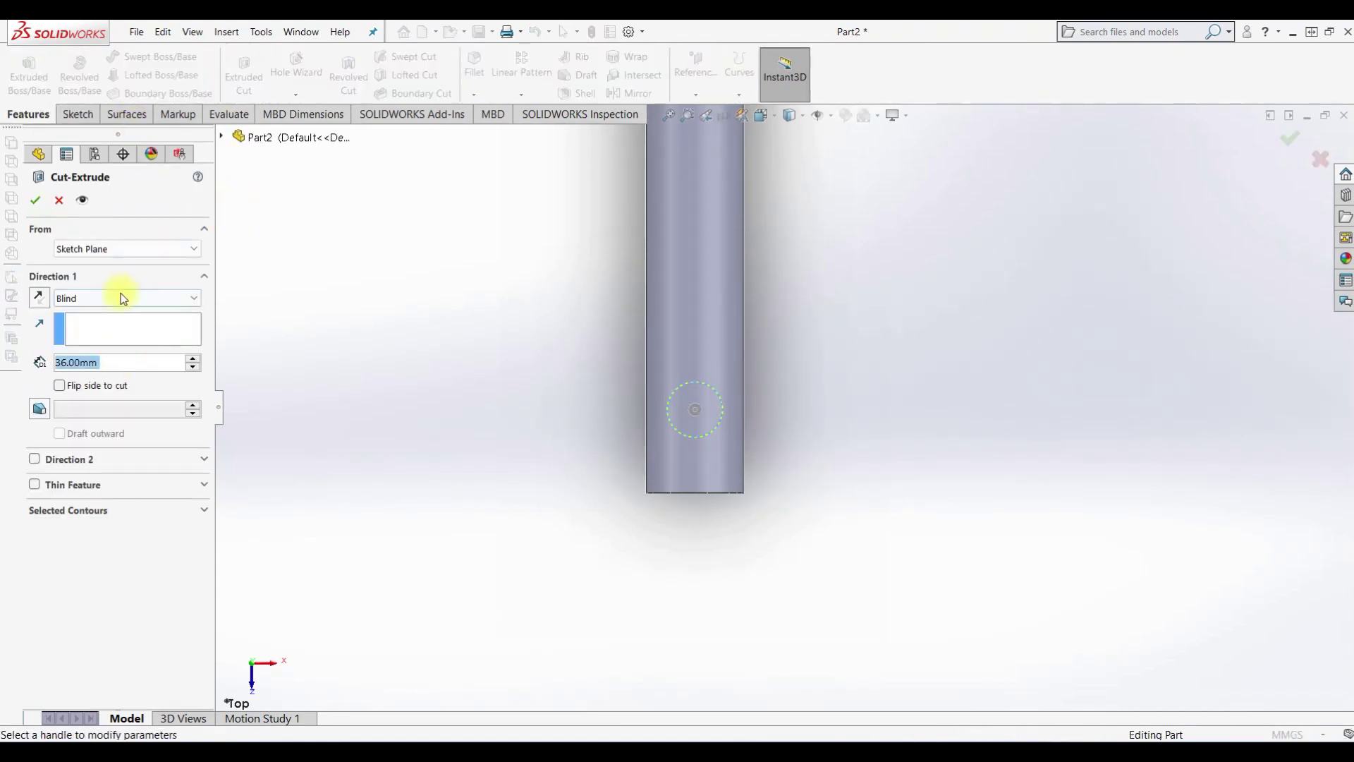
click(123, 298)
click(99, 336)
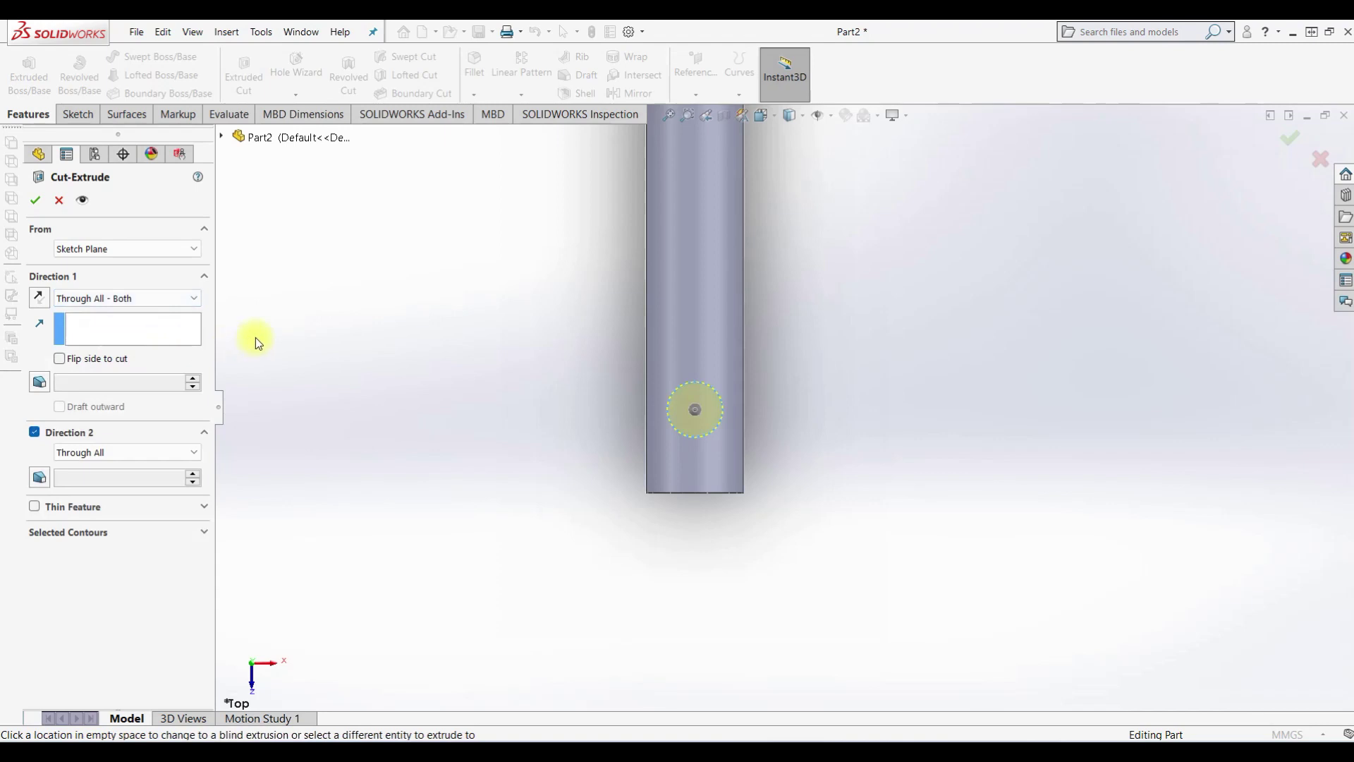
click(35, 202)
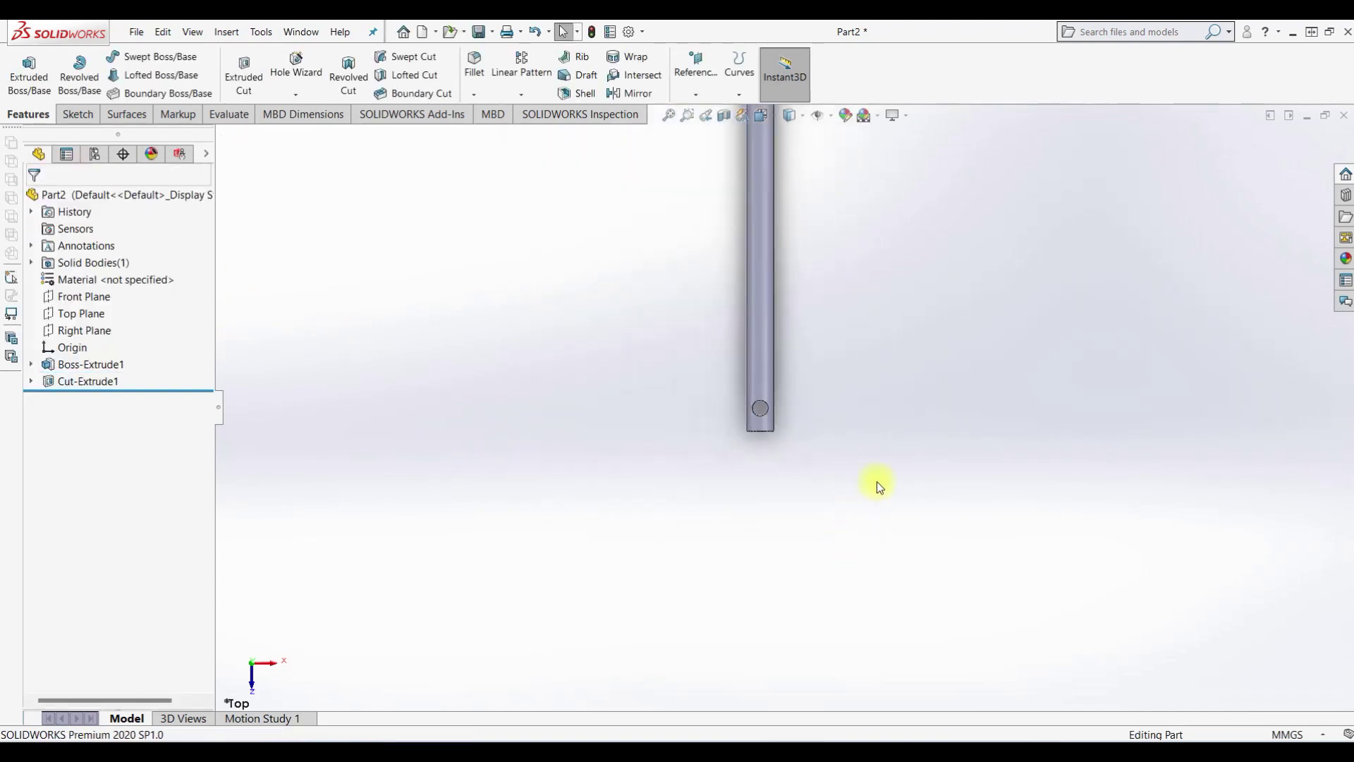
mouse_move(869, 396)
middle_down()
mouse_move(756, 235)
mouse_move(866, 243)
middle_up()
scroll(833, 239, down, 3)
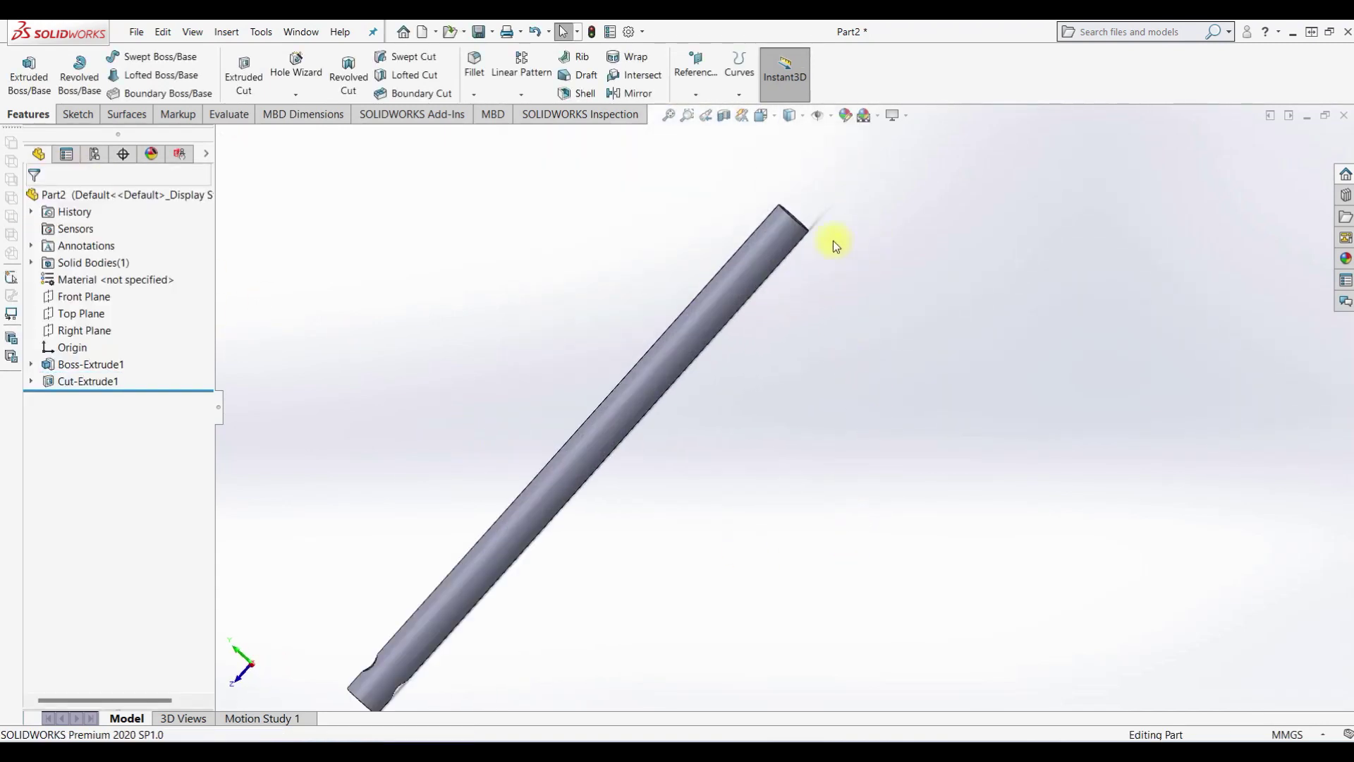
scroll(748, 367, up, 3)
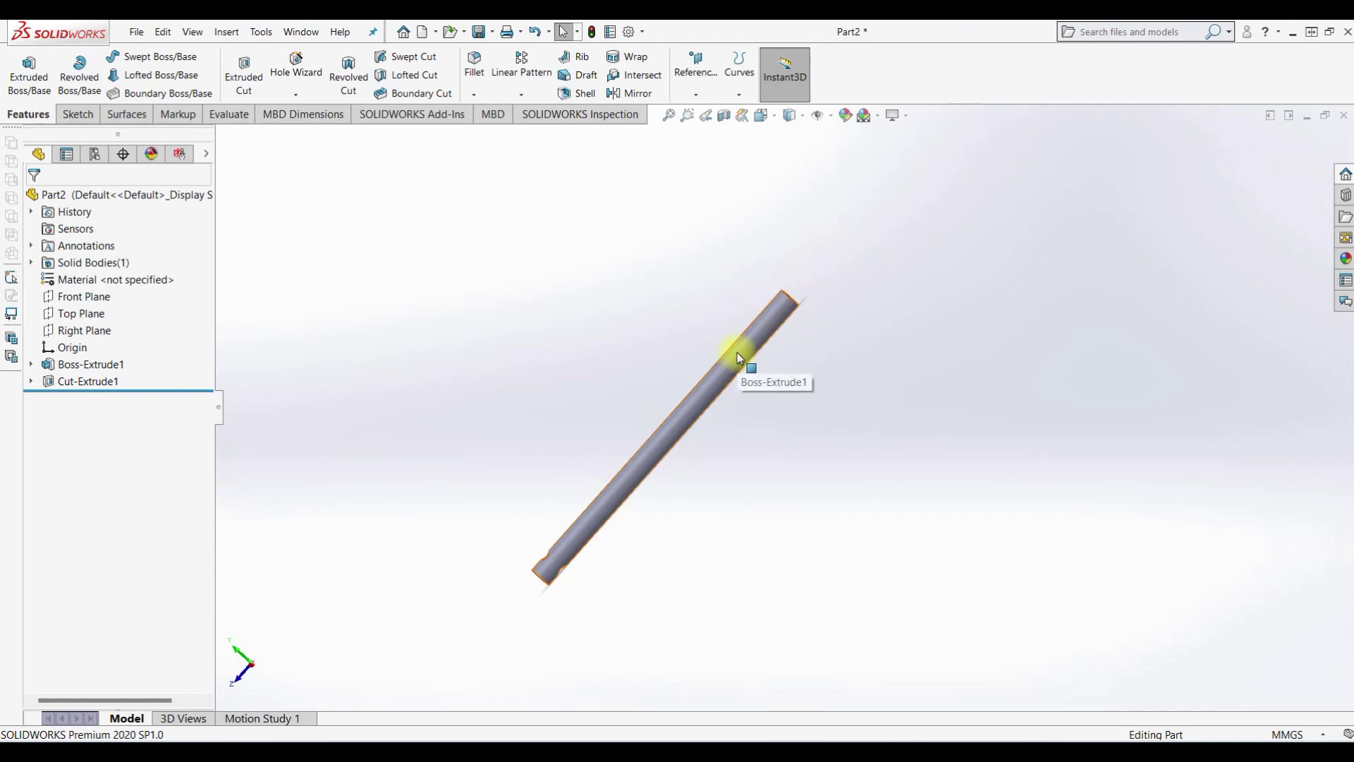
click(87, 332)
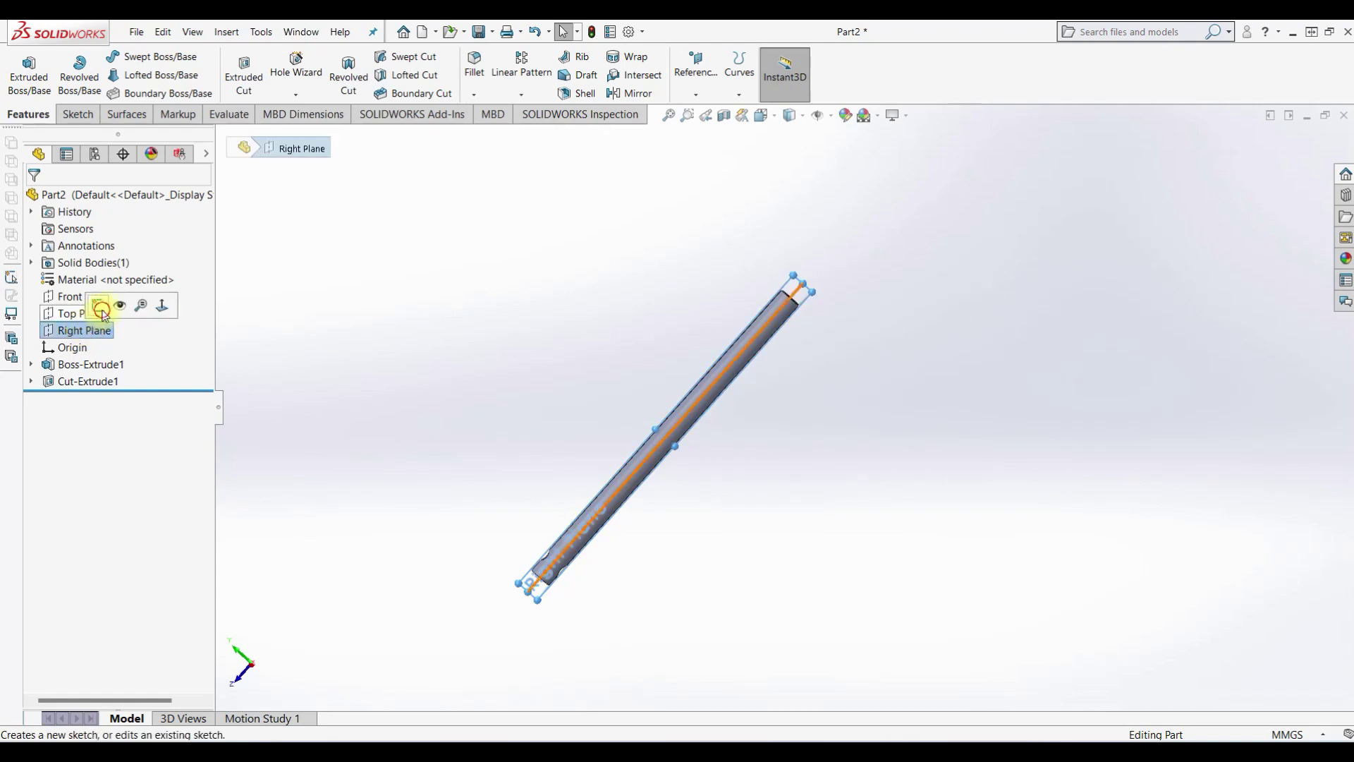
Sketch a 2 mm diameter circle at the origin on the Right Plane and exit the sketch.
click(98, 305)
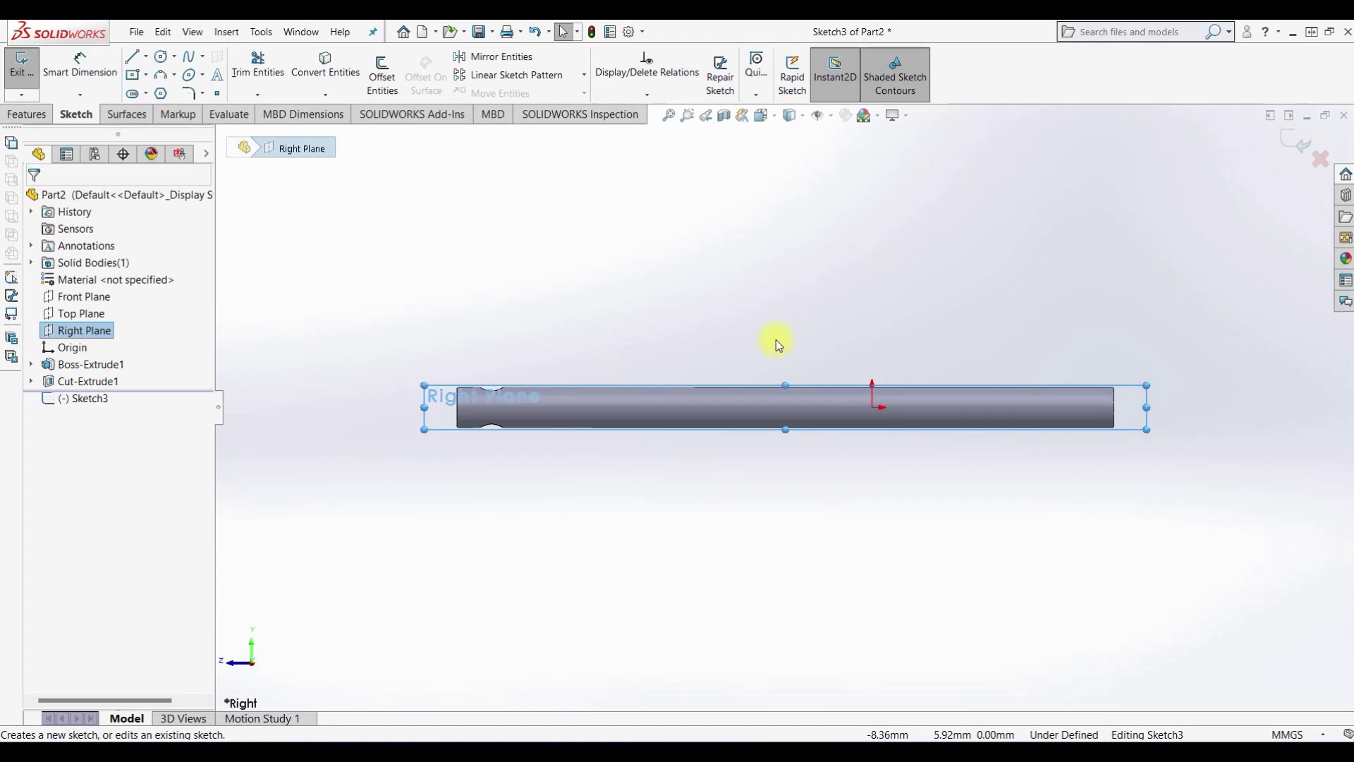
click(161, 55)
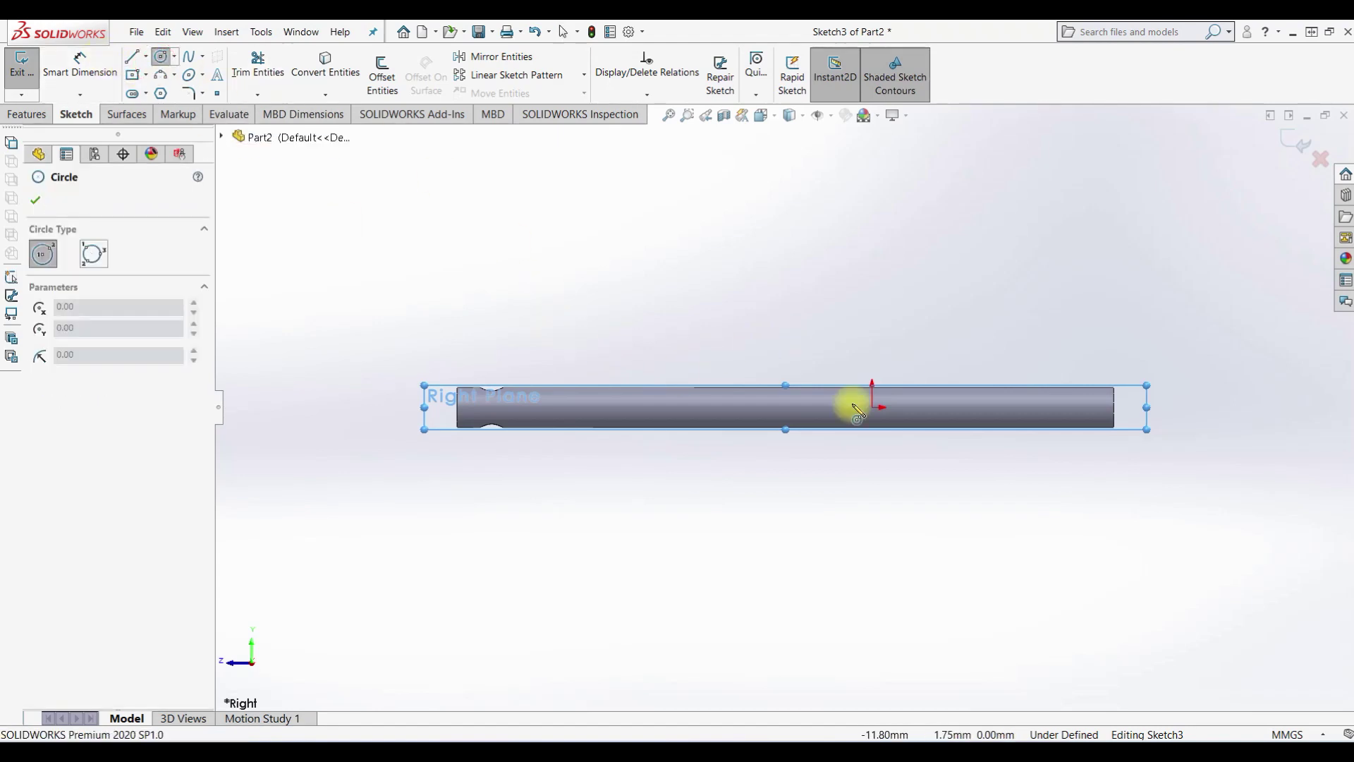
click(873, 407)
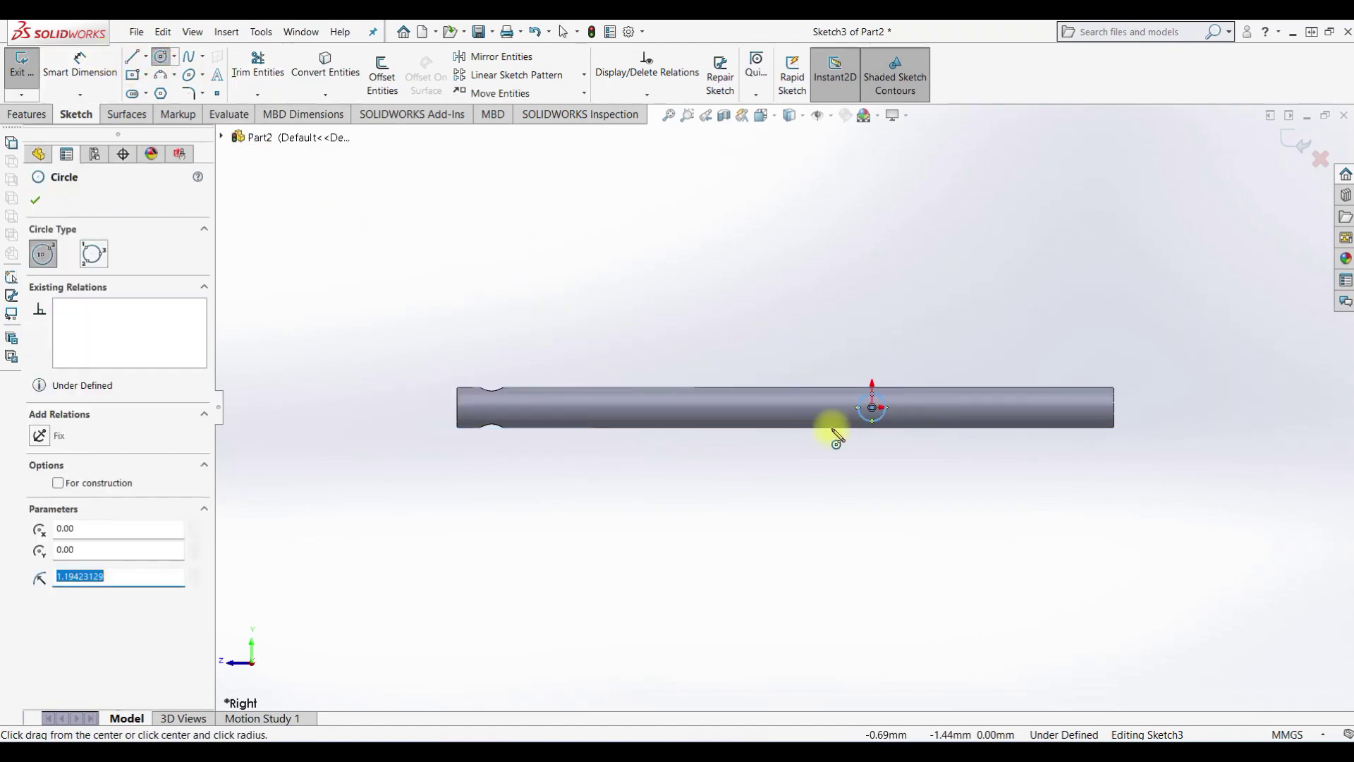
click(82, 64)
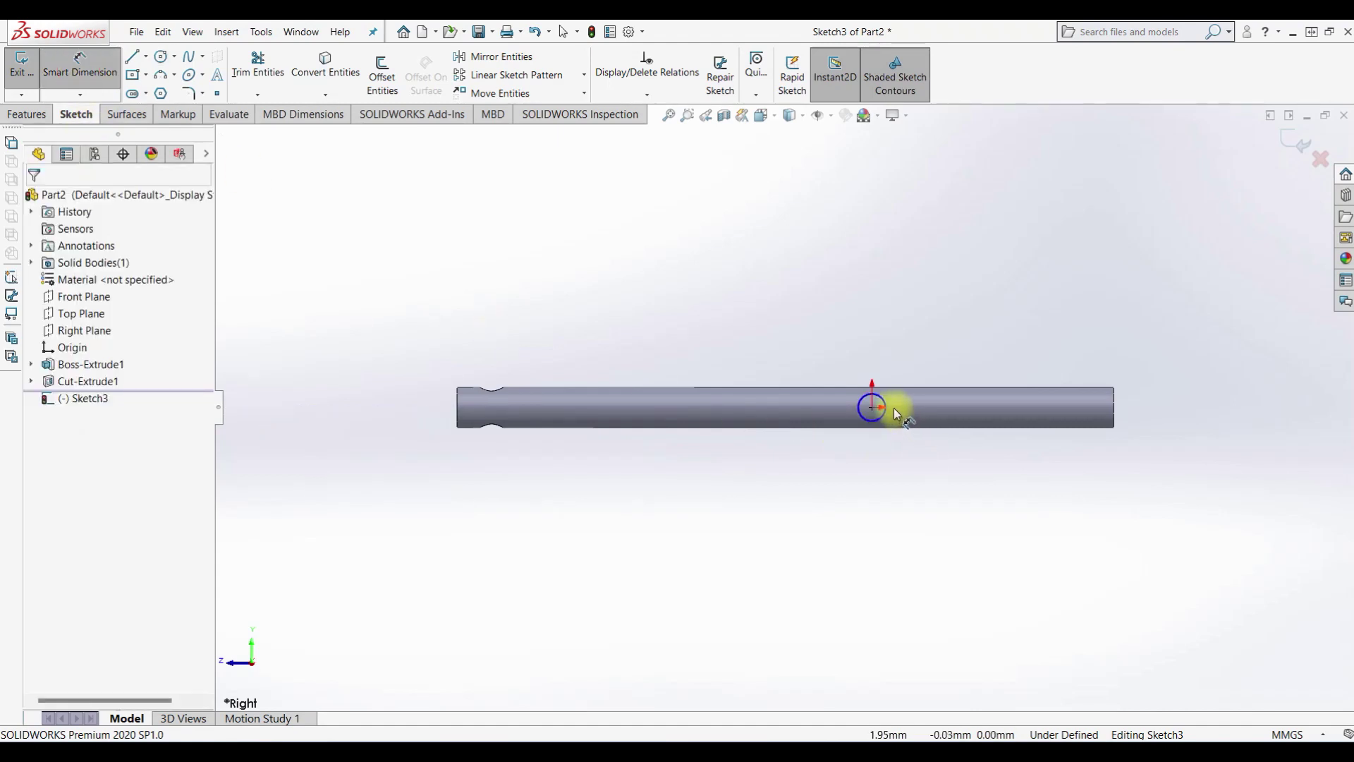
click(874, 395)
click(906, 353)
text(2)
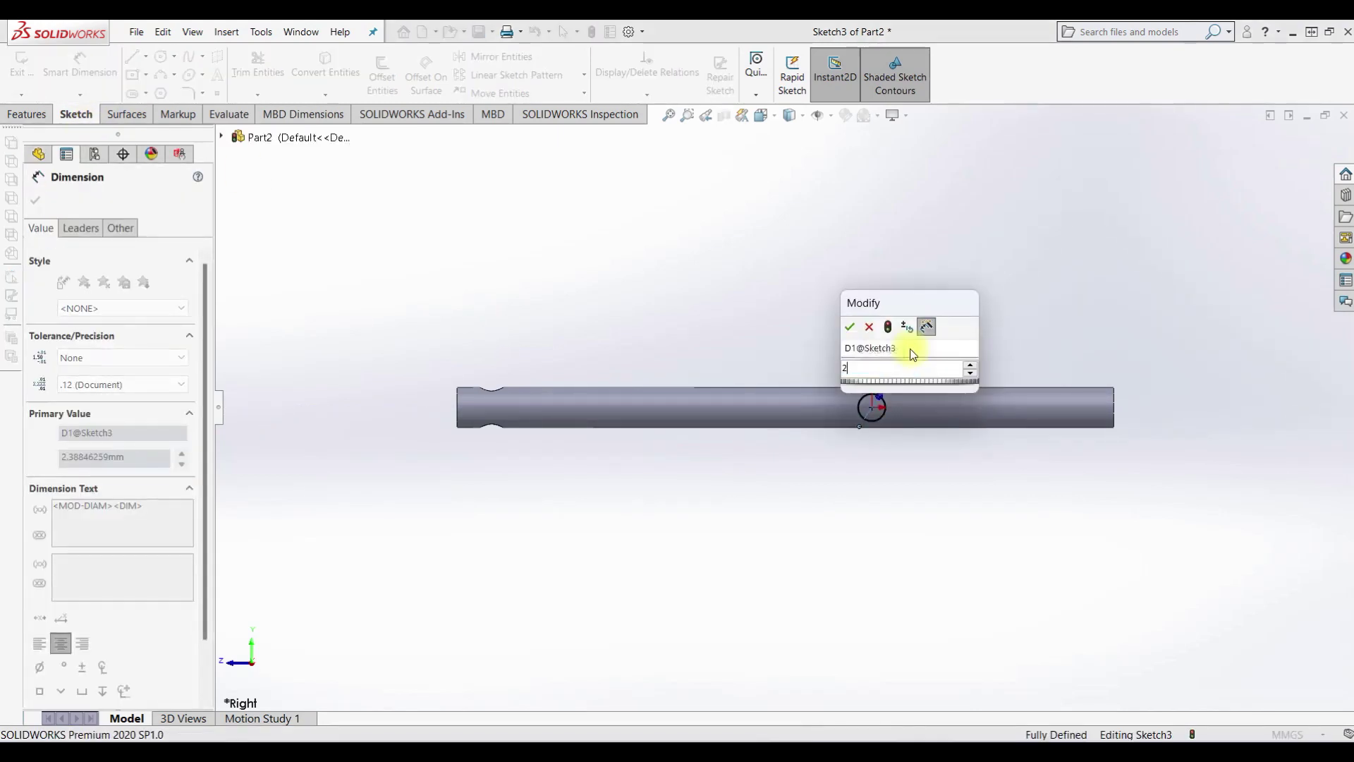
key(Return)
click(21, 65)
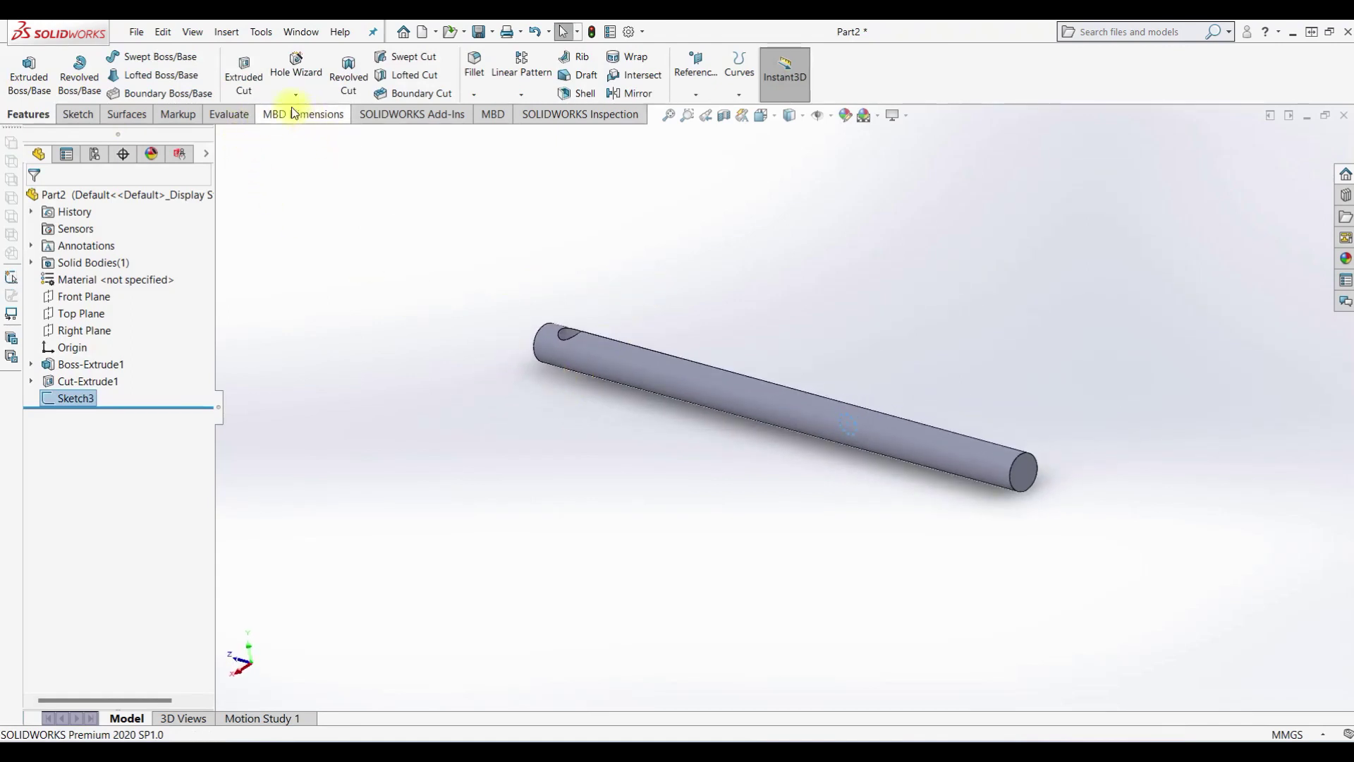
click(245, 90)
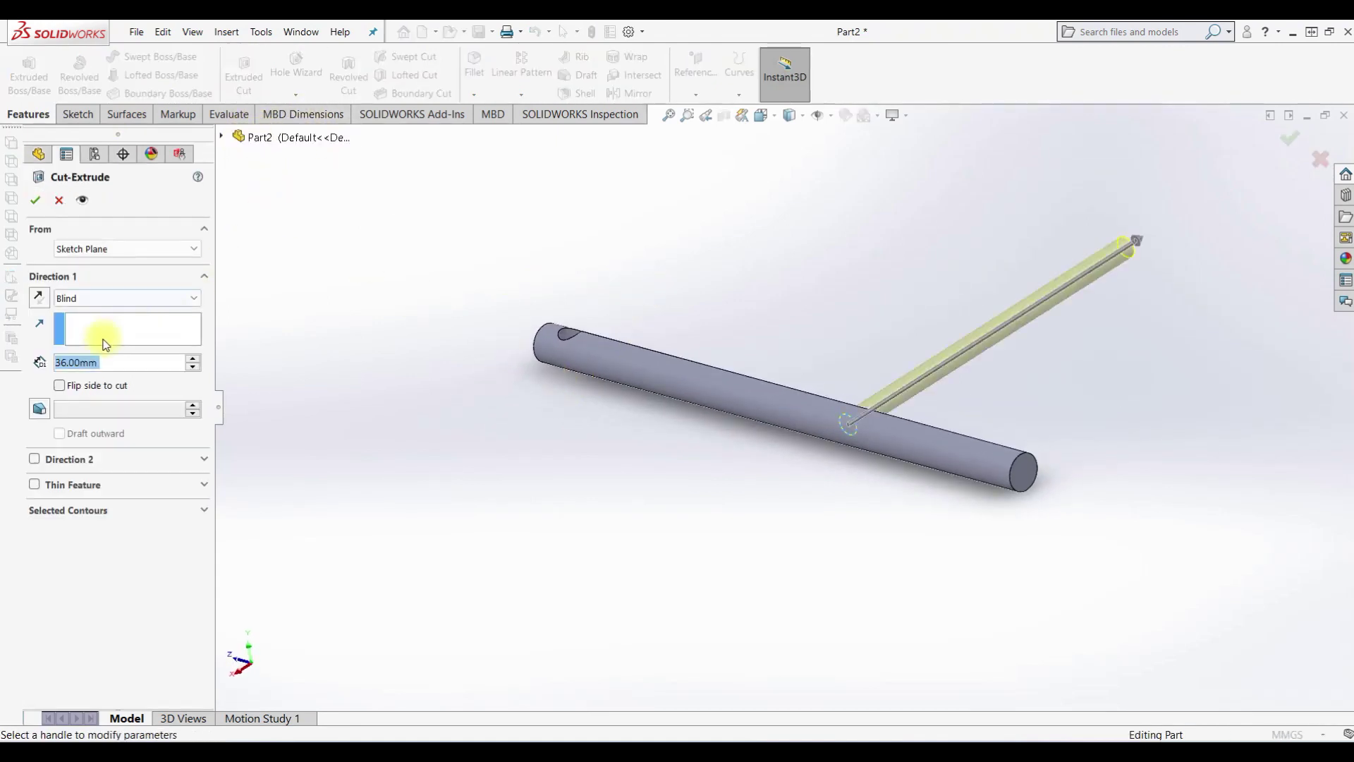
Cut the cross hole Through All – Both and switch to an isometric view.
click(88, 299)
click(92, 339)
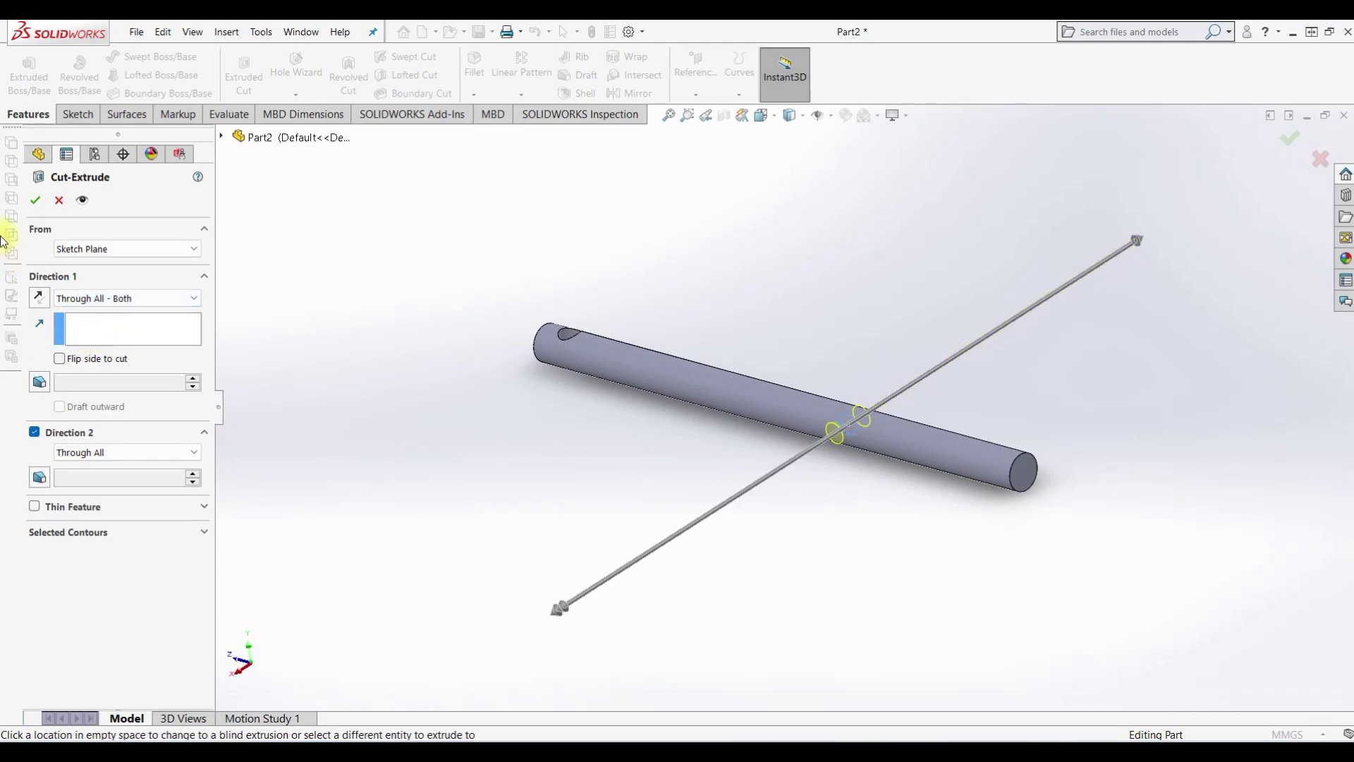
key(ctrl+7)
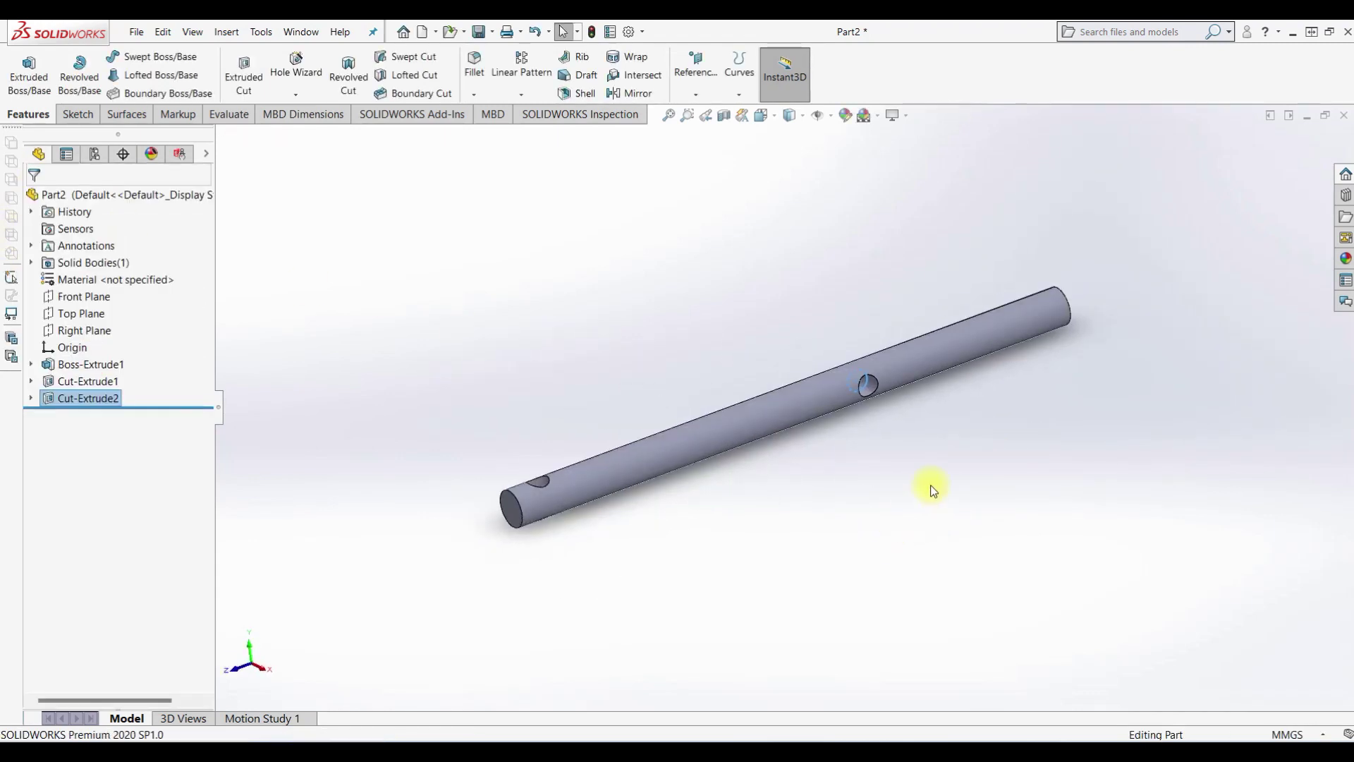
Assign 1060 Alloy as the part's material.
right_click(89, 283)
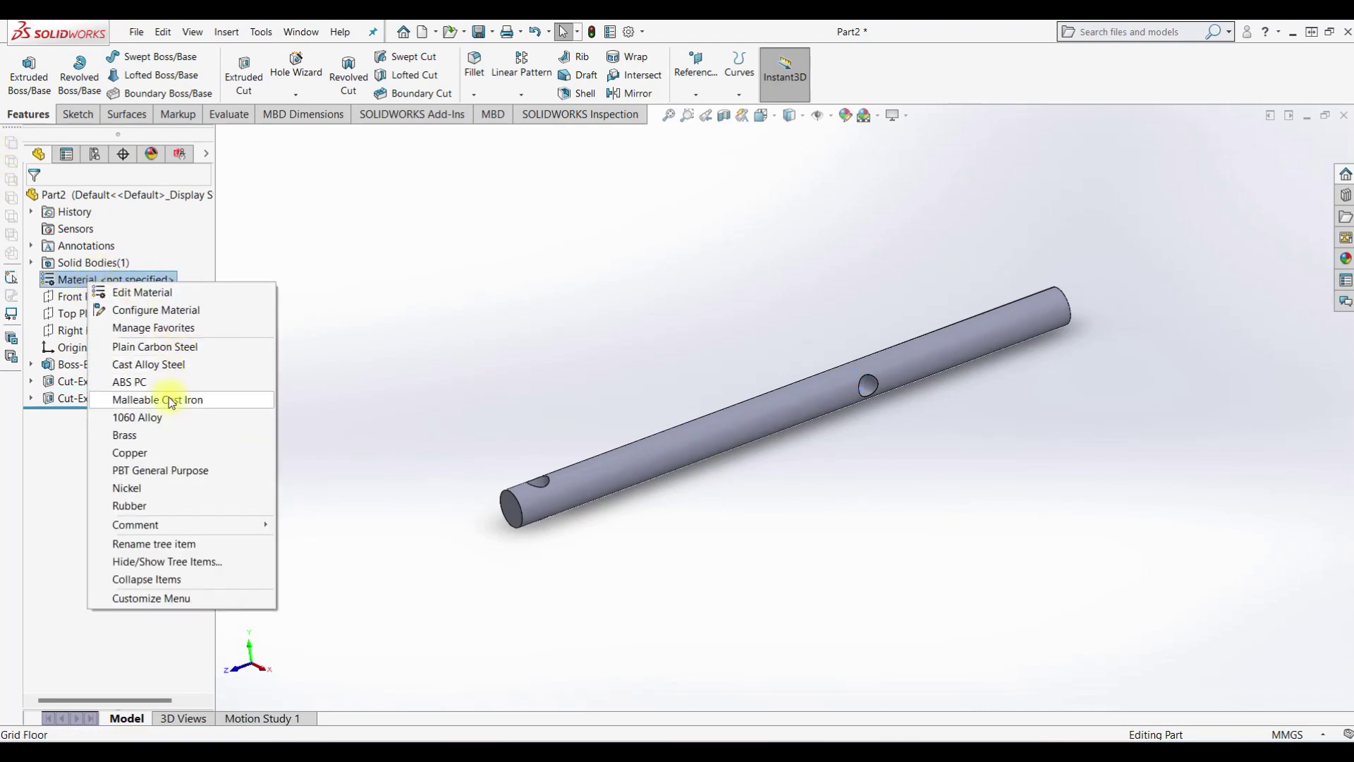
click(160, 421)
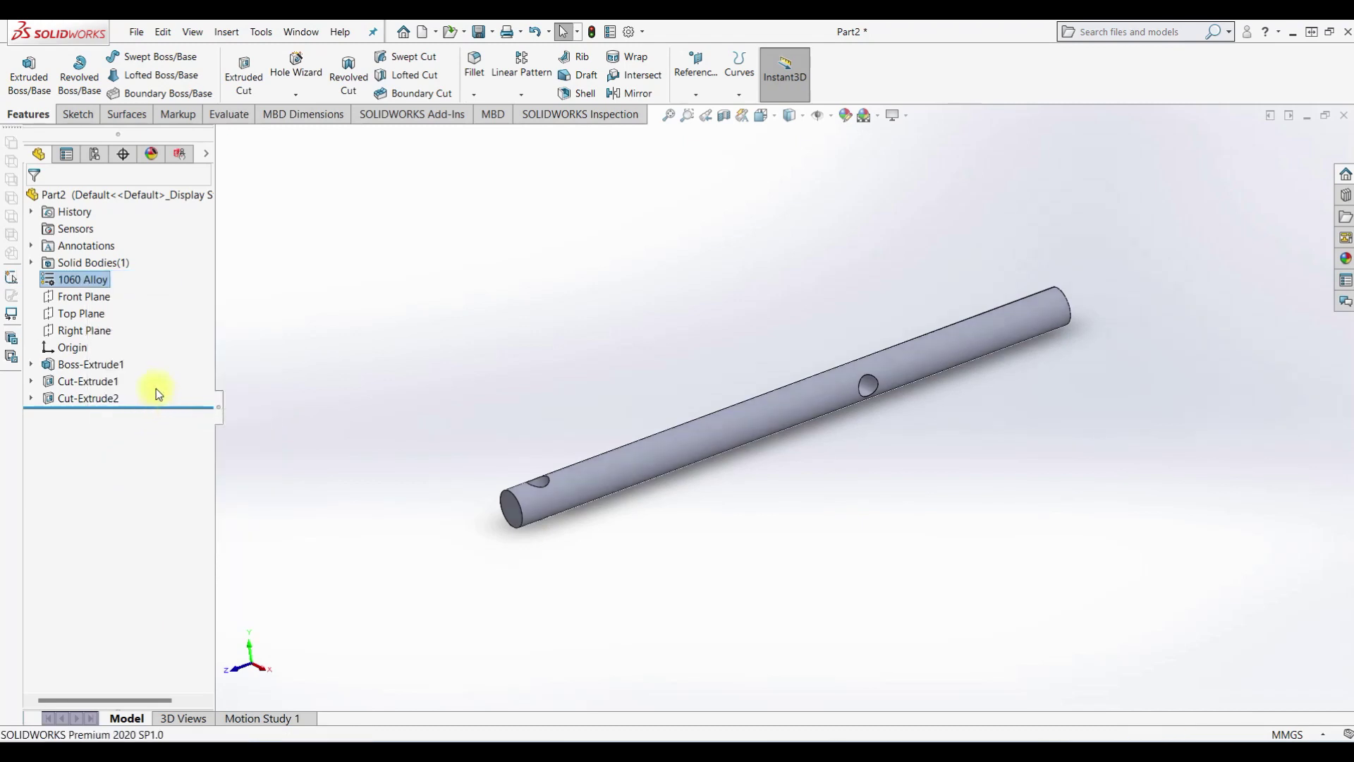
click(474, 94)
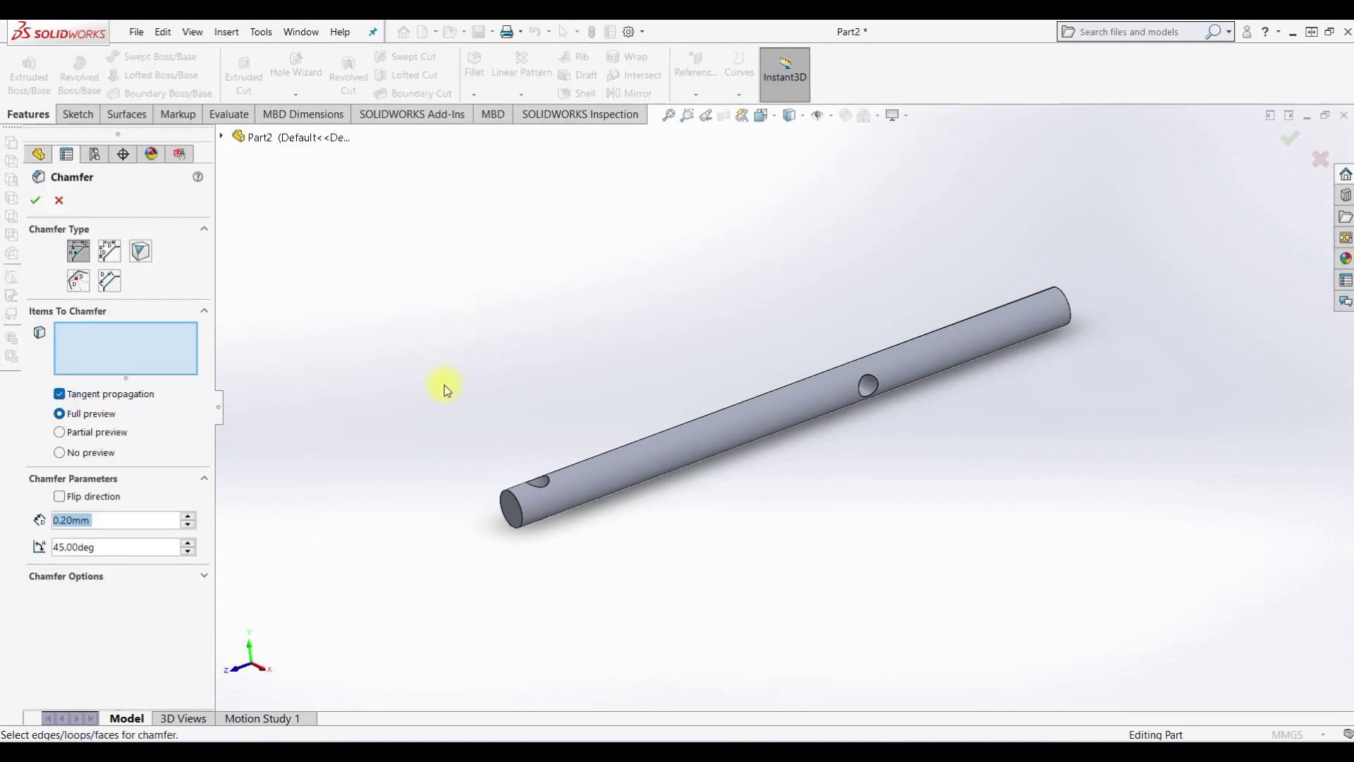
Chamfer both end faces of the shaft by 0.1 mm.
text(0.1)
key(Return)
click(515, 520)
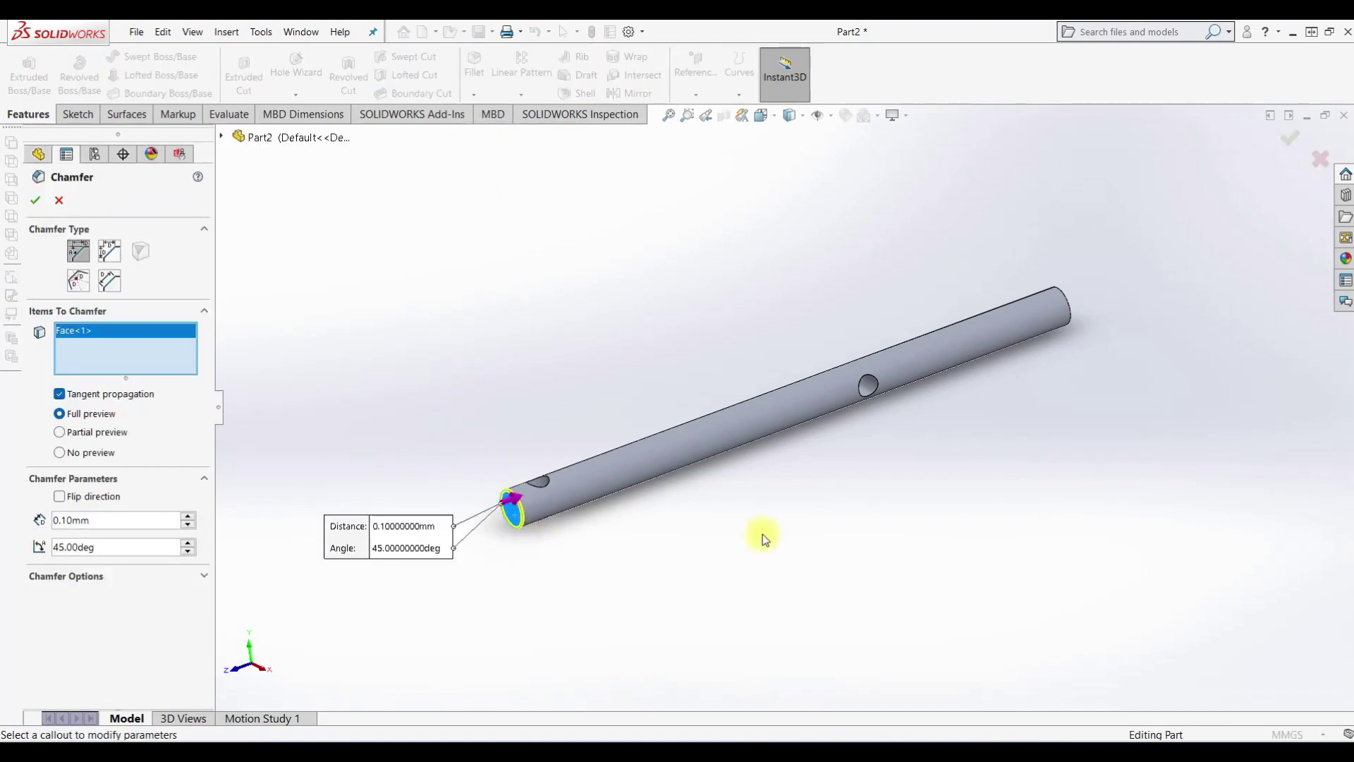
middle_drag(762, 535, 1001, 589)
click(943, 381)
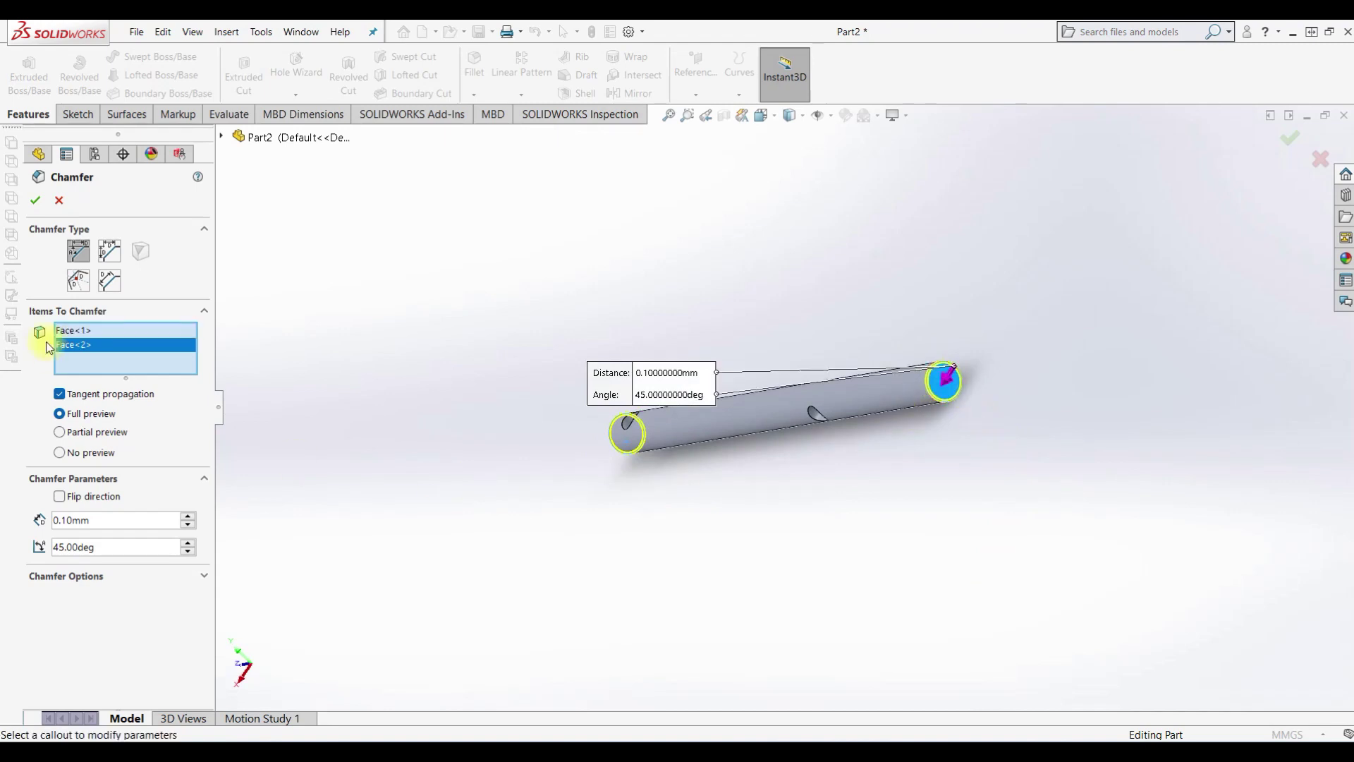
click(35, 200)
mouse_move(698, 578)
middle_down()
mouse_move(741, 533)
mouse_move(513, 485)
middle_up()
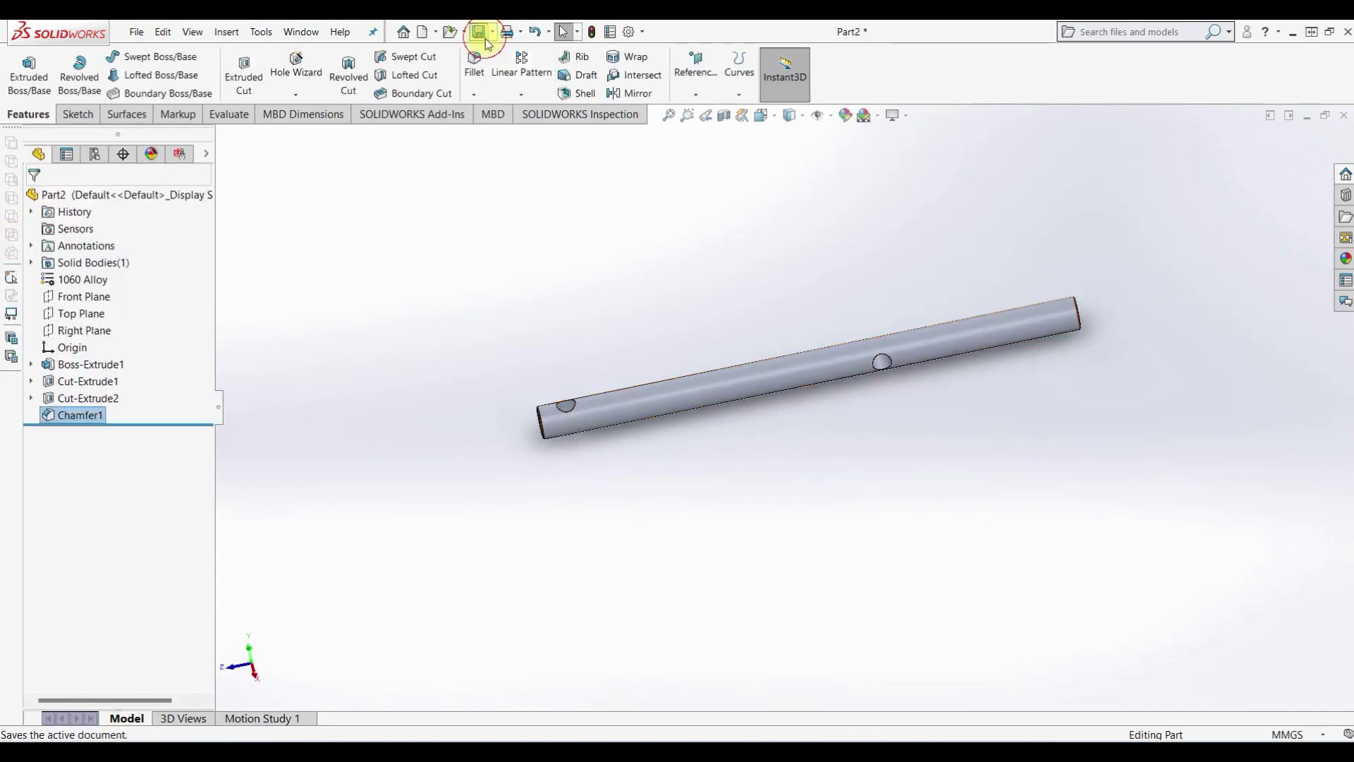
Save the shaft as 2-07.2.SLDPRT.
click(479, 31)
text(2-07.2)
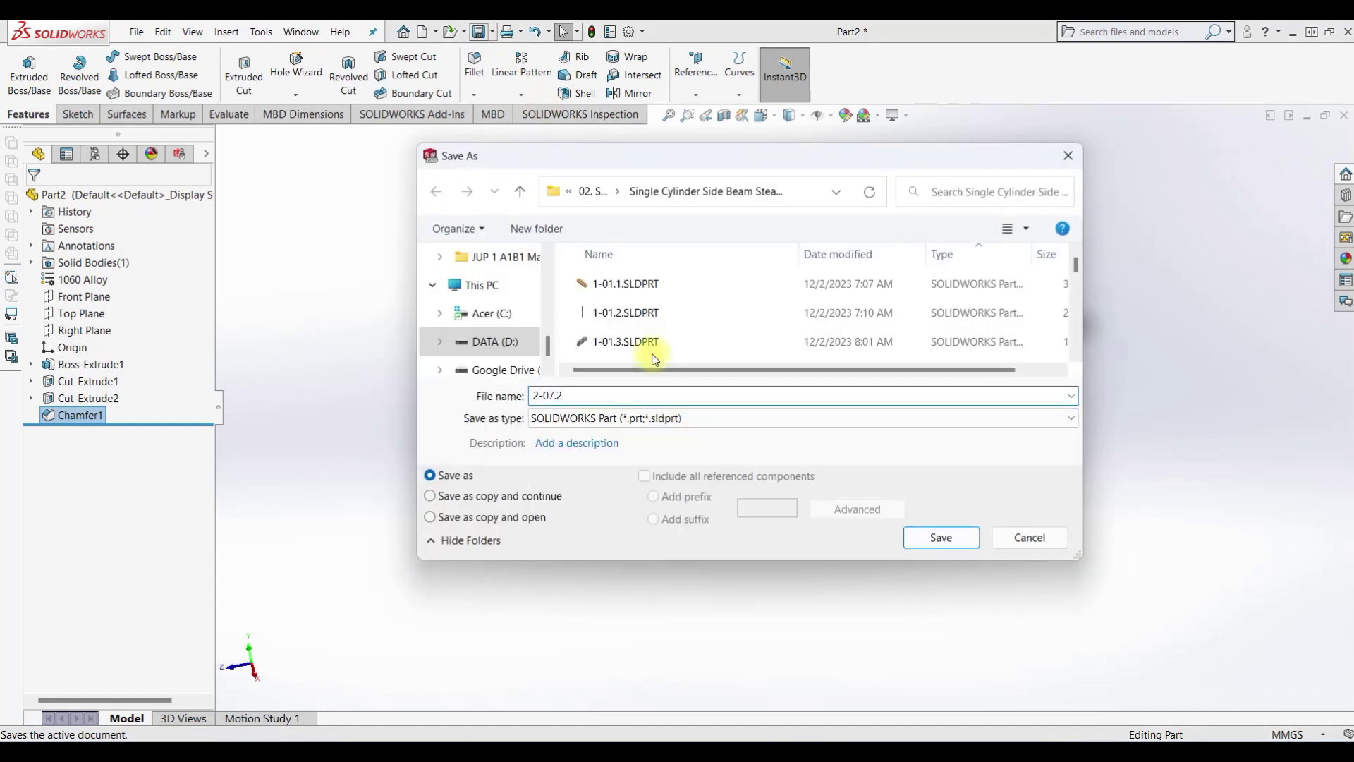
key(Return)
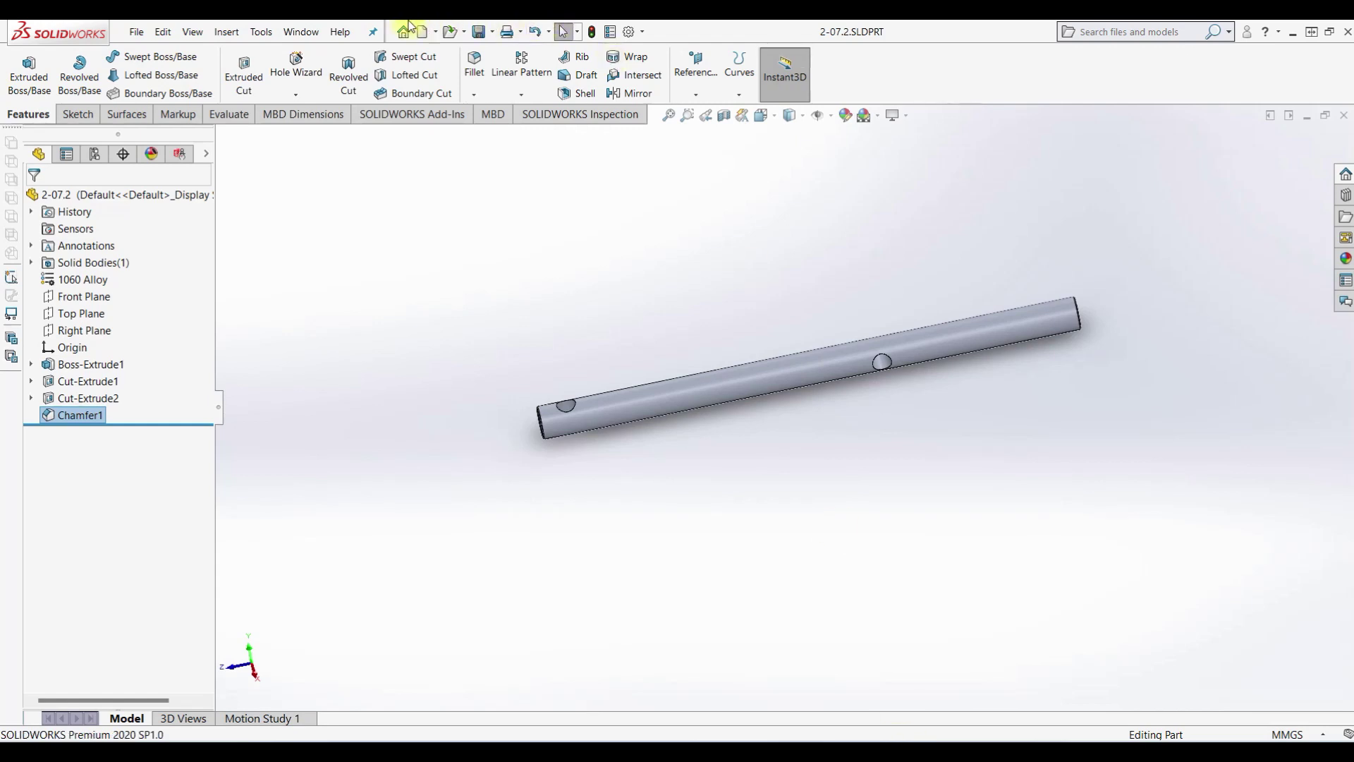
click(303, 33)
In 2-07.1, change Boss-Extrude1's sketch dimension from Ø3.00 to Ø3.5 mm.
click(333, 207)
scroll(688, 366, down, 2)
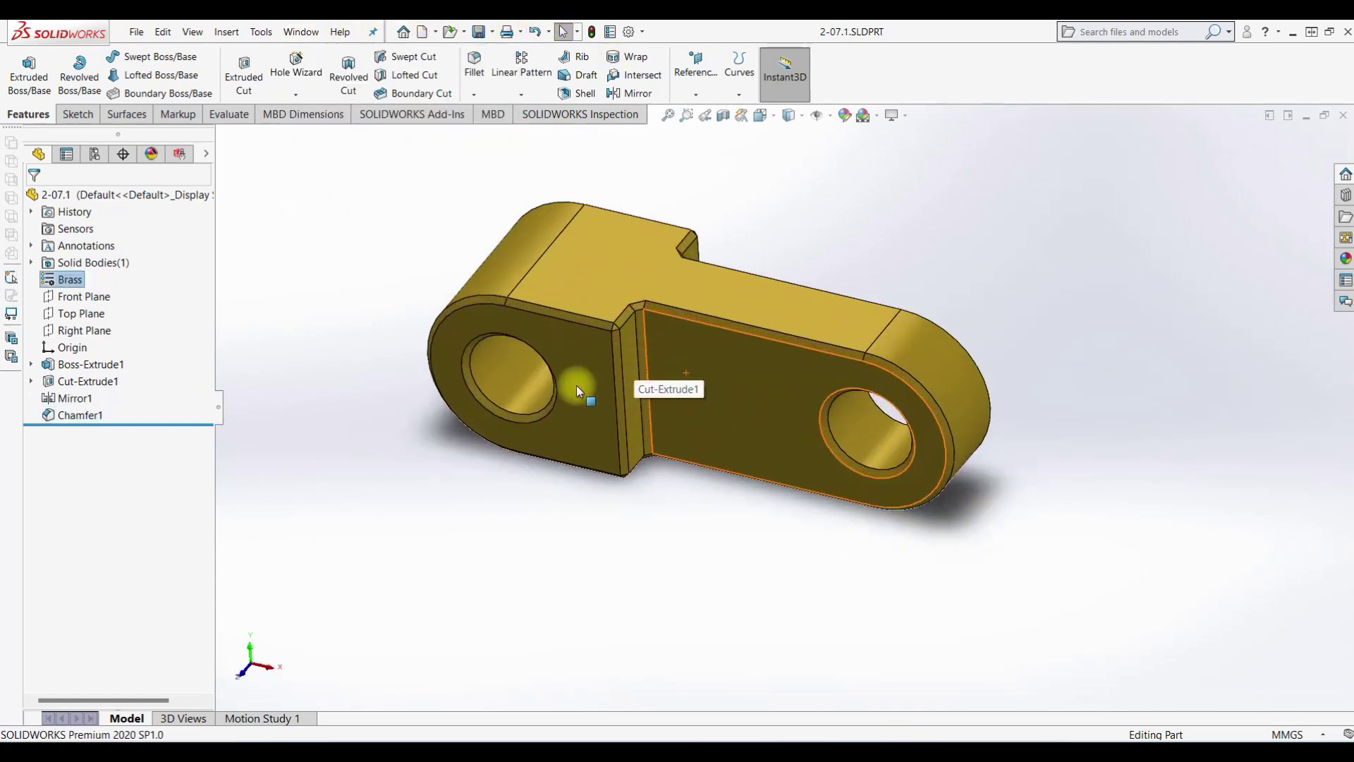
scroll(616, 362, down, 2)
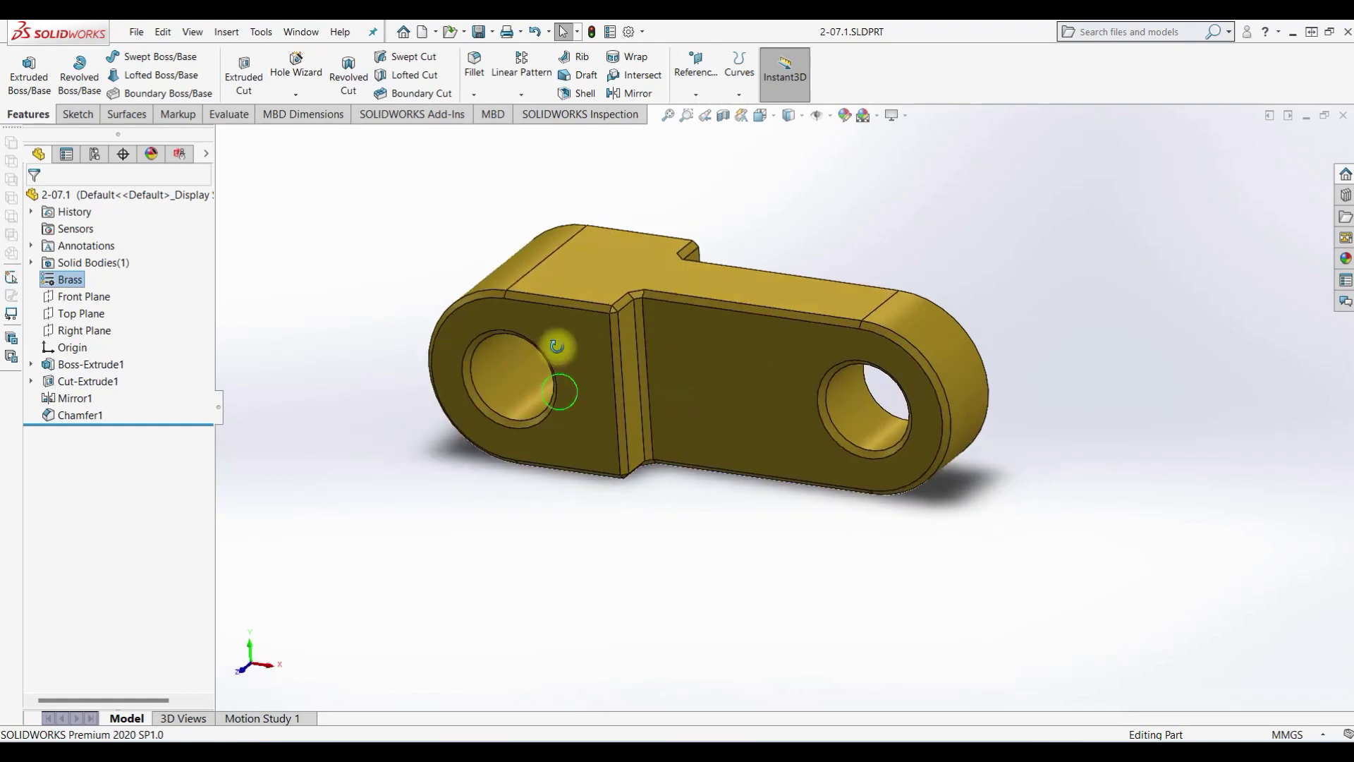
right_click(81, 365)
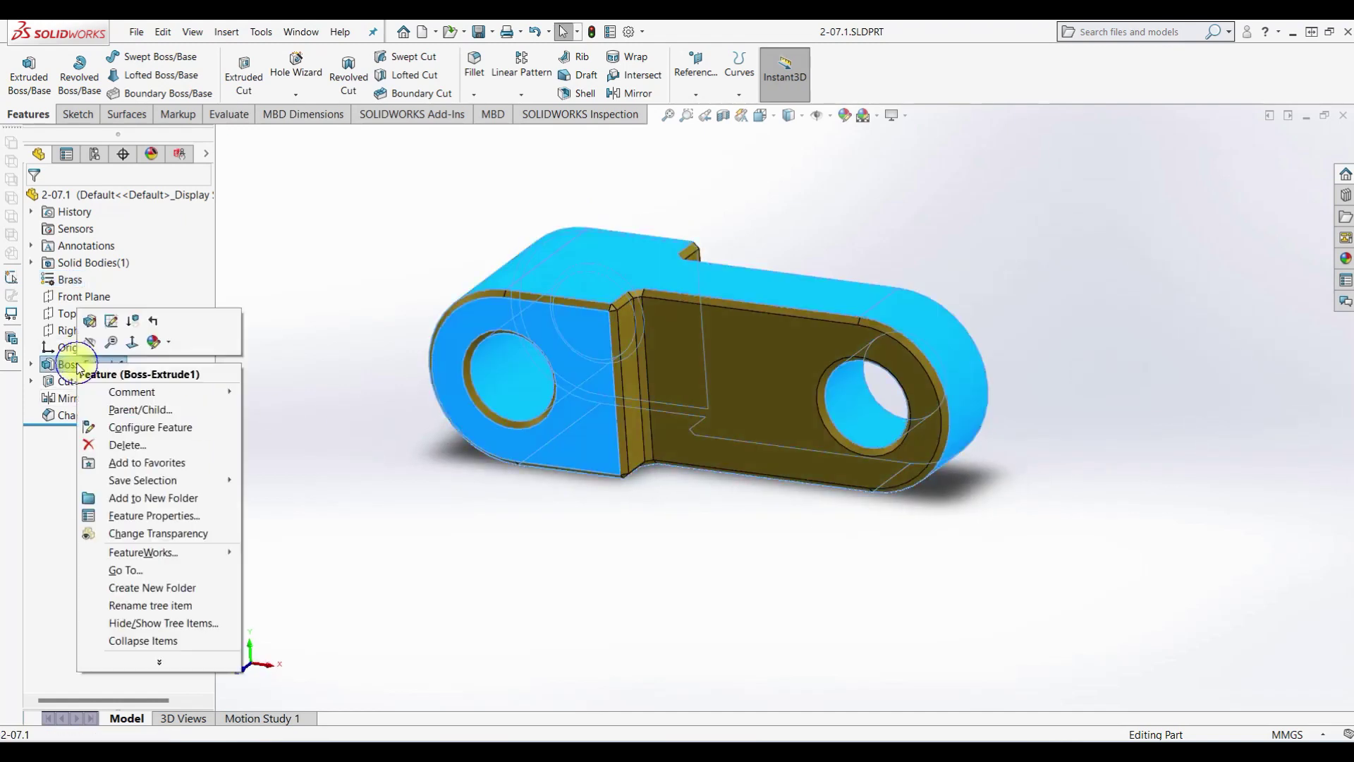
click(112, 323)
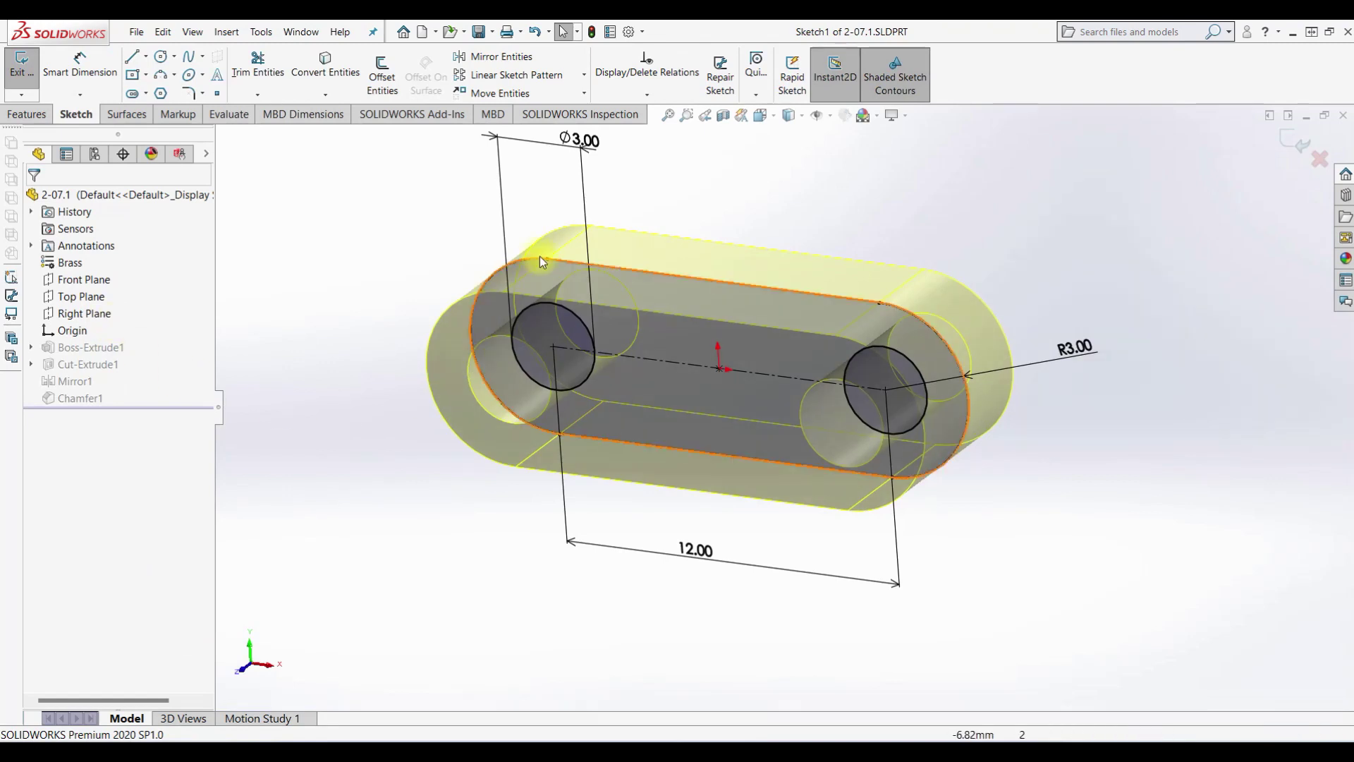
double_click(580, 139)
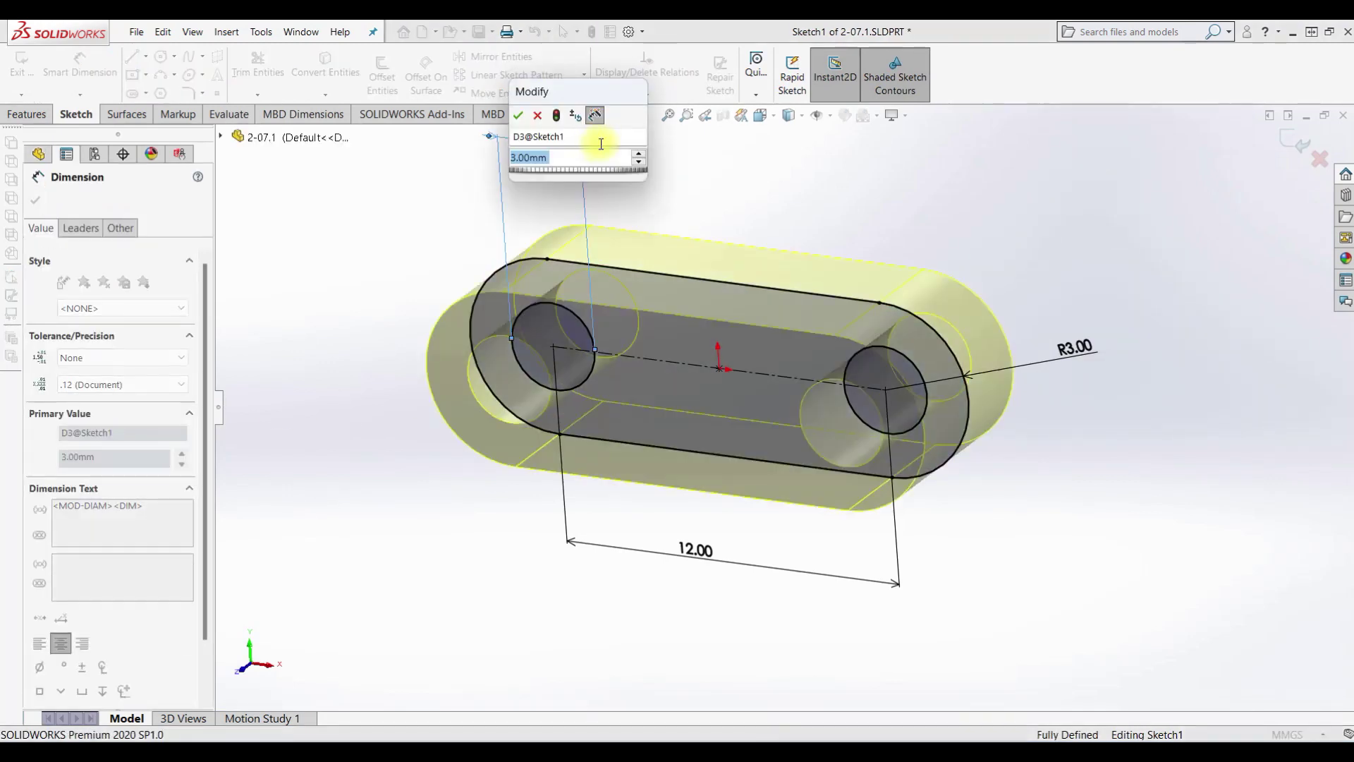
text(3.5)
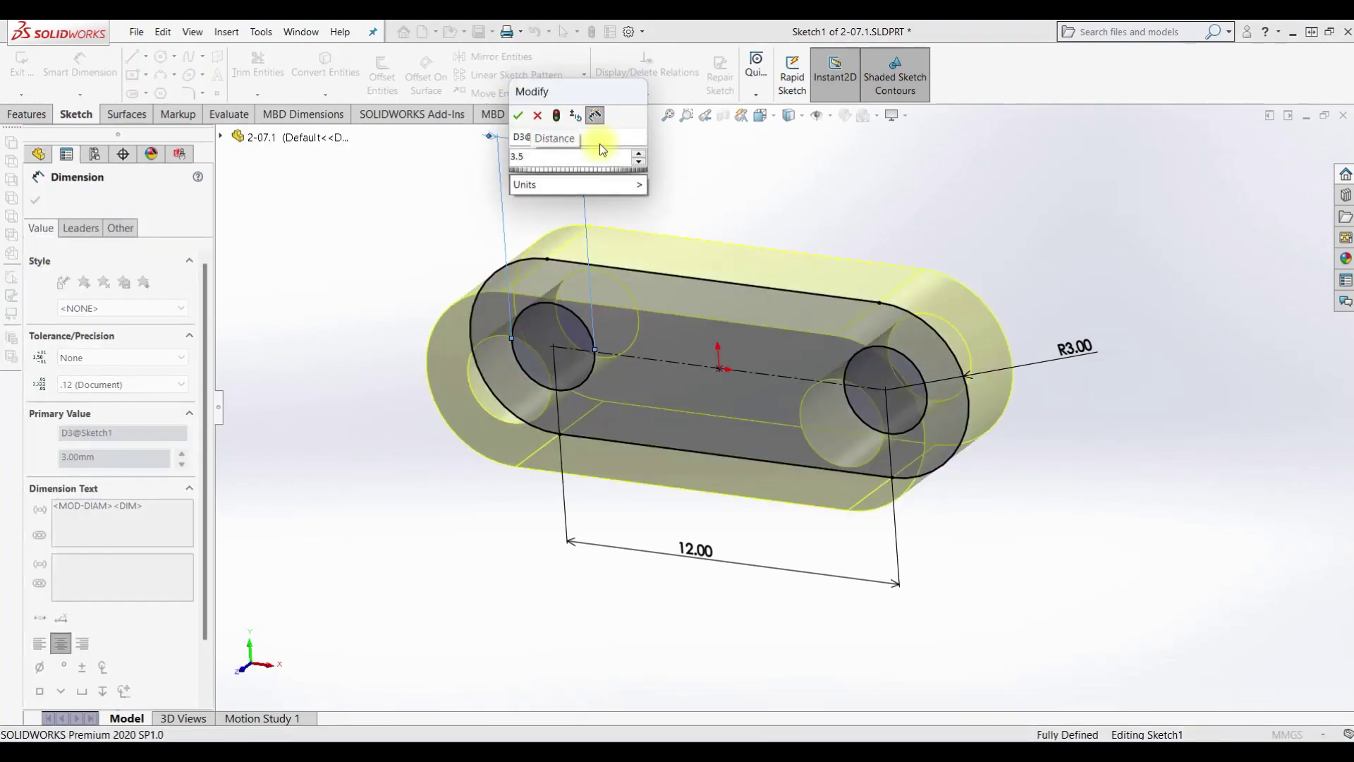
key(Return)
click(22, 67)
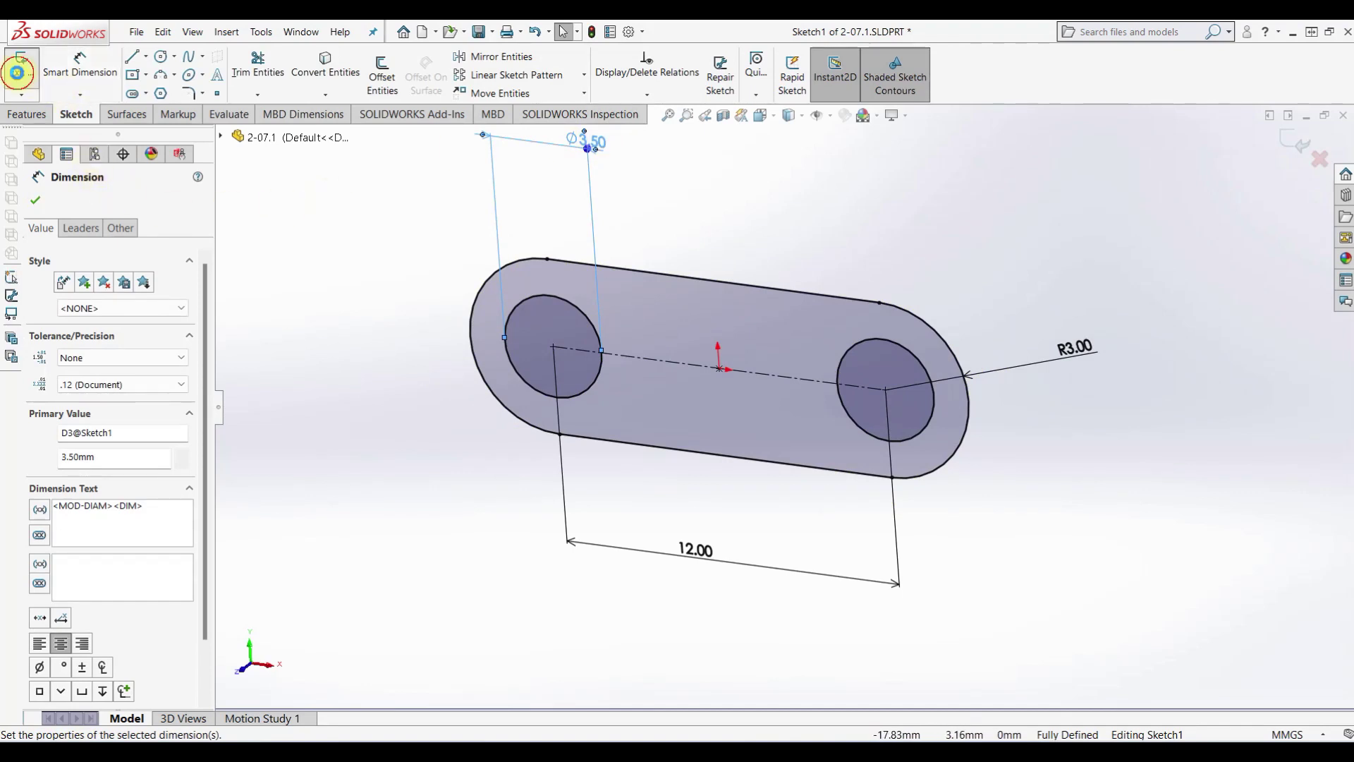
Check the rebuilt link in front and isometric views, briefly showing the sketch dimensions.
mouse_move(514, 363)
middle_down()
mouse_move(915, 467)
mouse_move(781, 468)
mouse_move(922, 284)
mouse_move(938, 332)
middle_up()
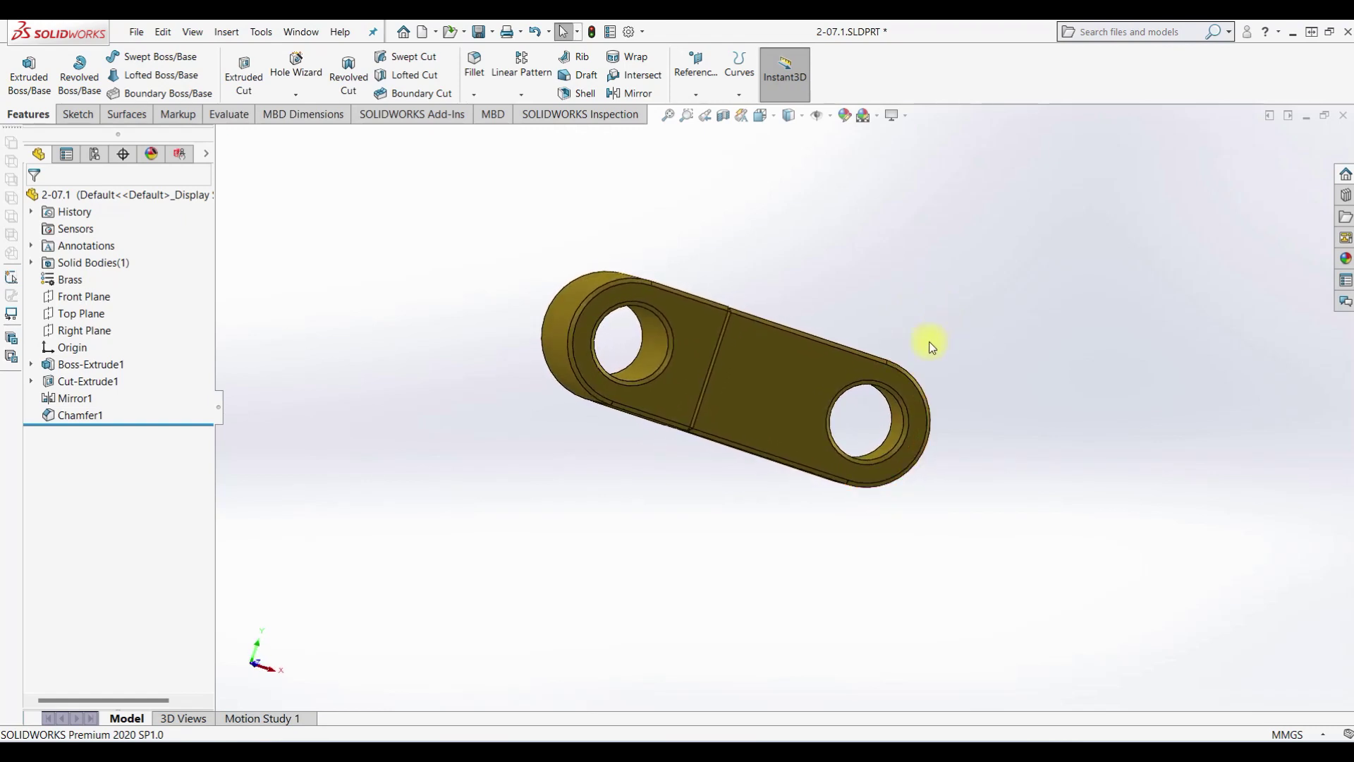
key(ctrl+1)
scroll(665, 367, down, 2)
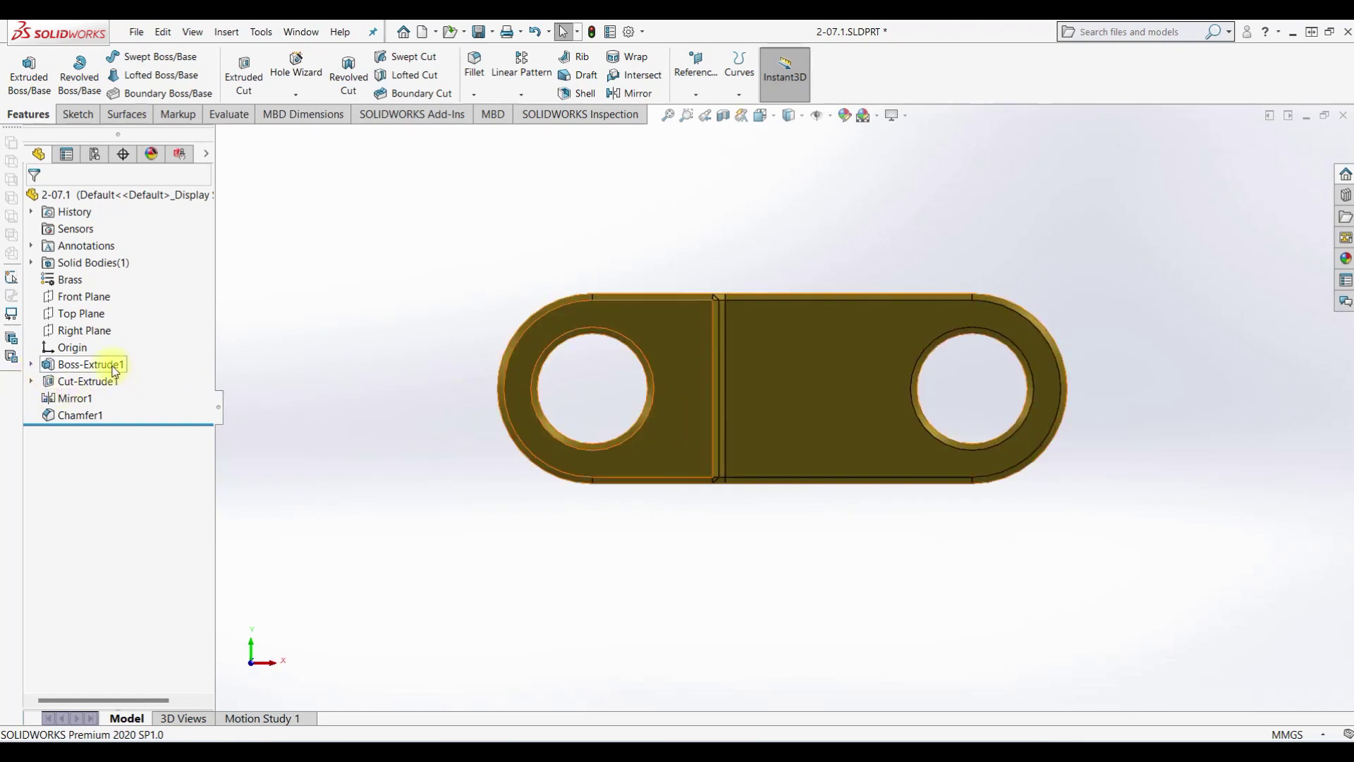
click(31, 364)
click(90, 381)
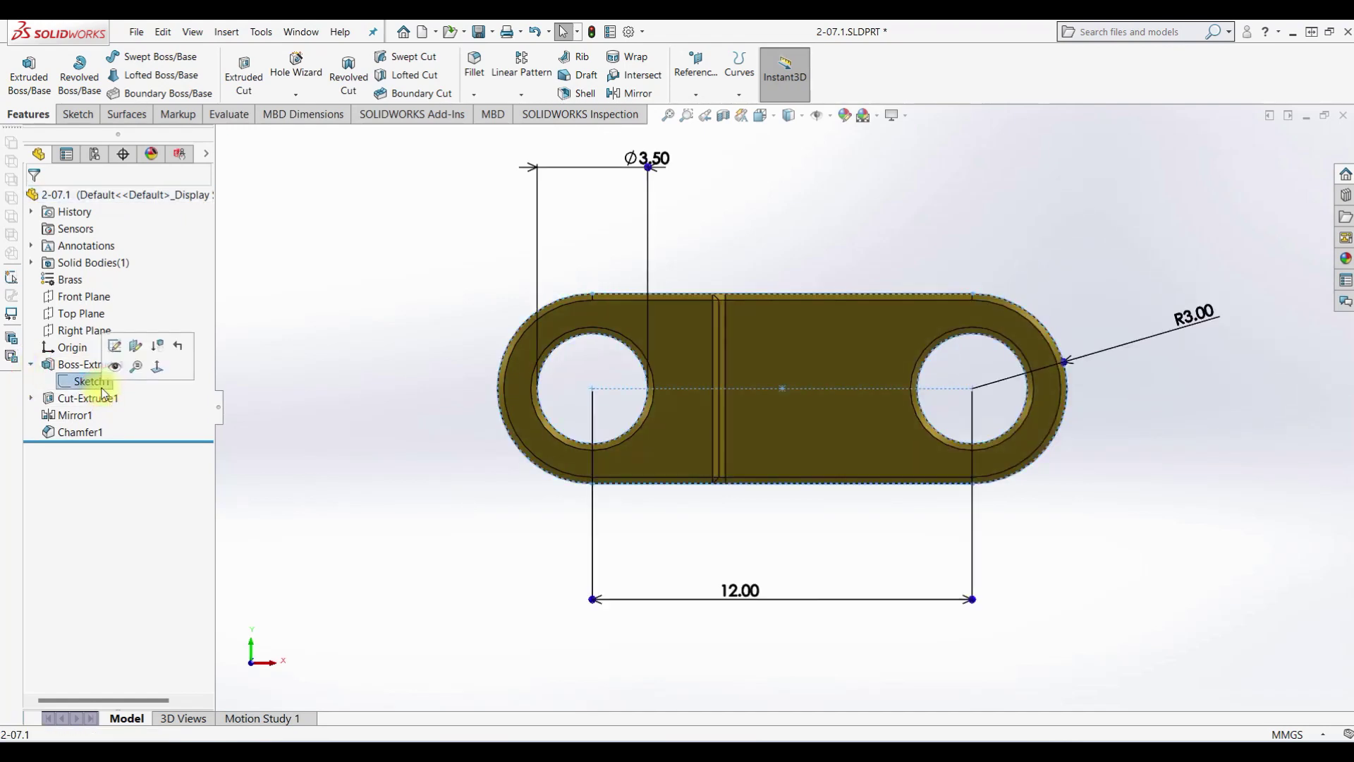
click(649, 494)
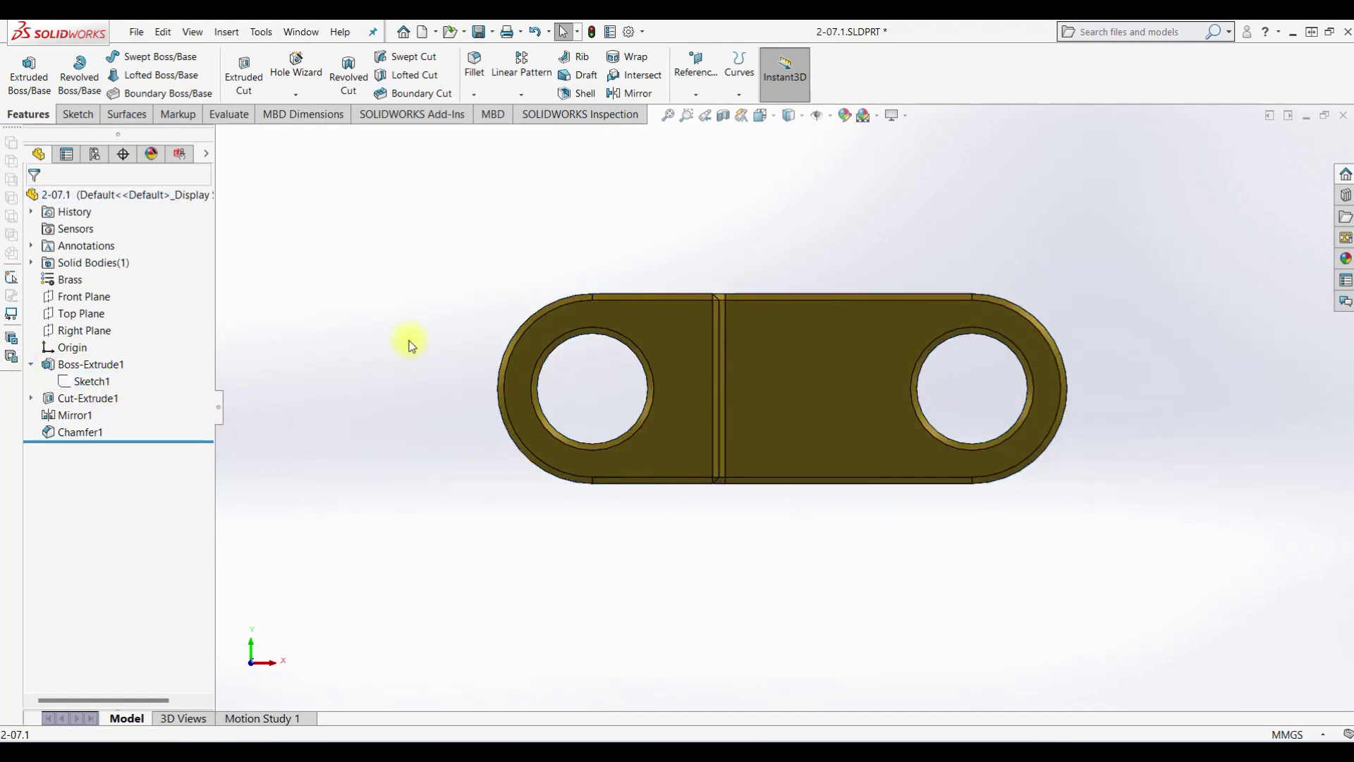
key(ctrl+7)
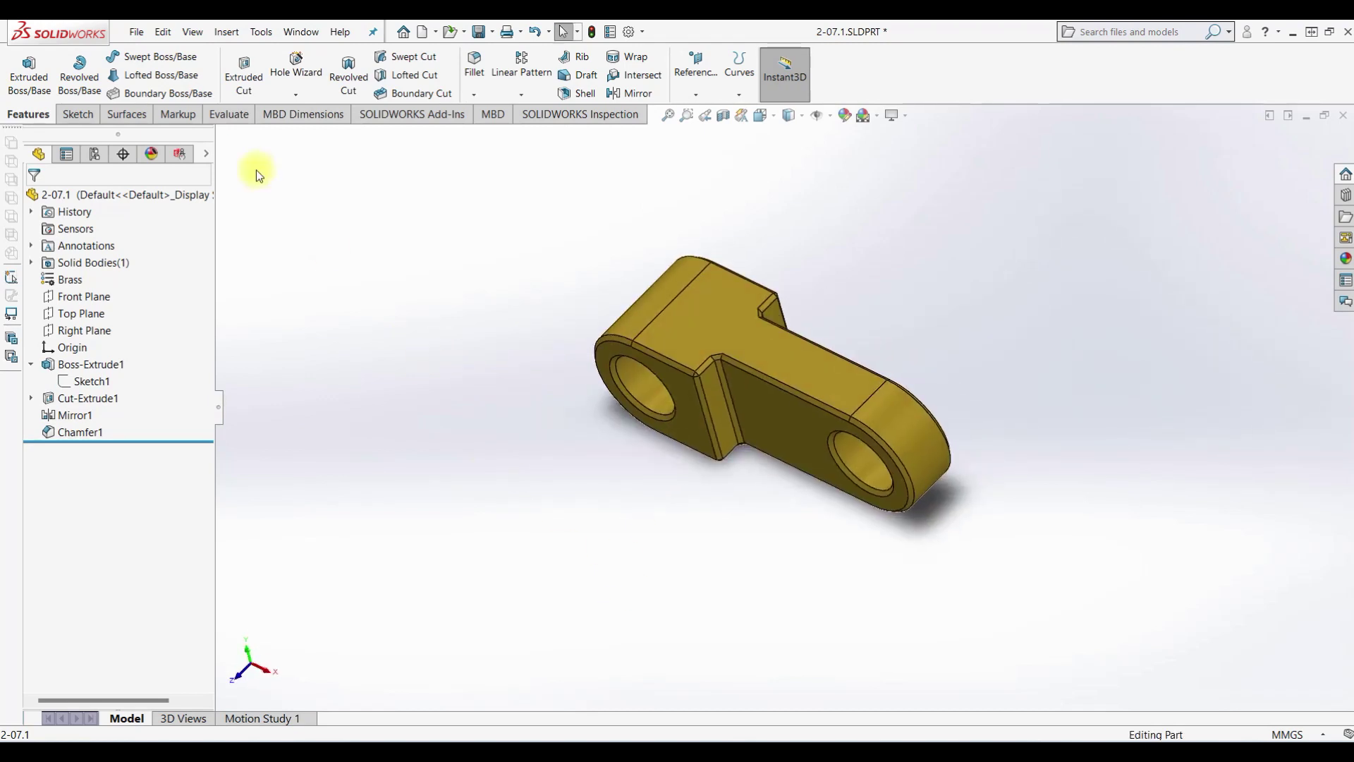
Create a new blank part document, Part3, and select its Front Plane.
click(422, 32)
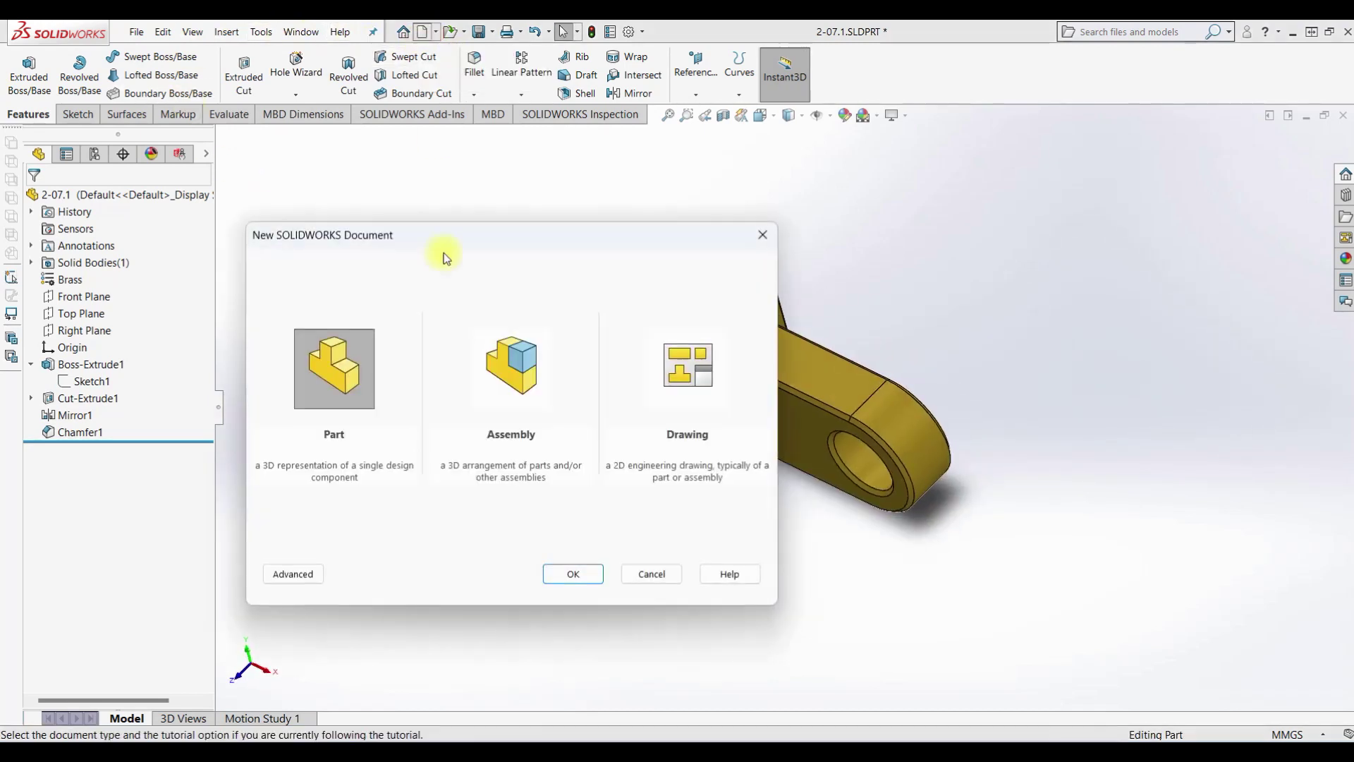
click(571, 575)
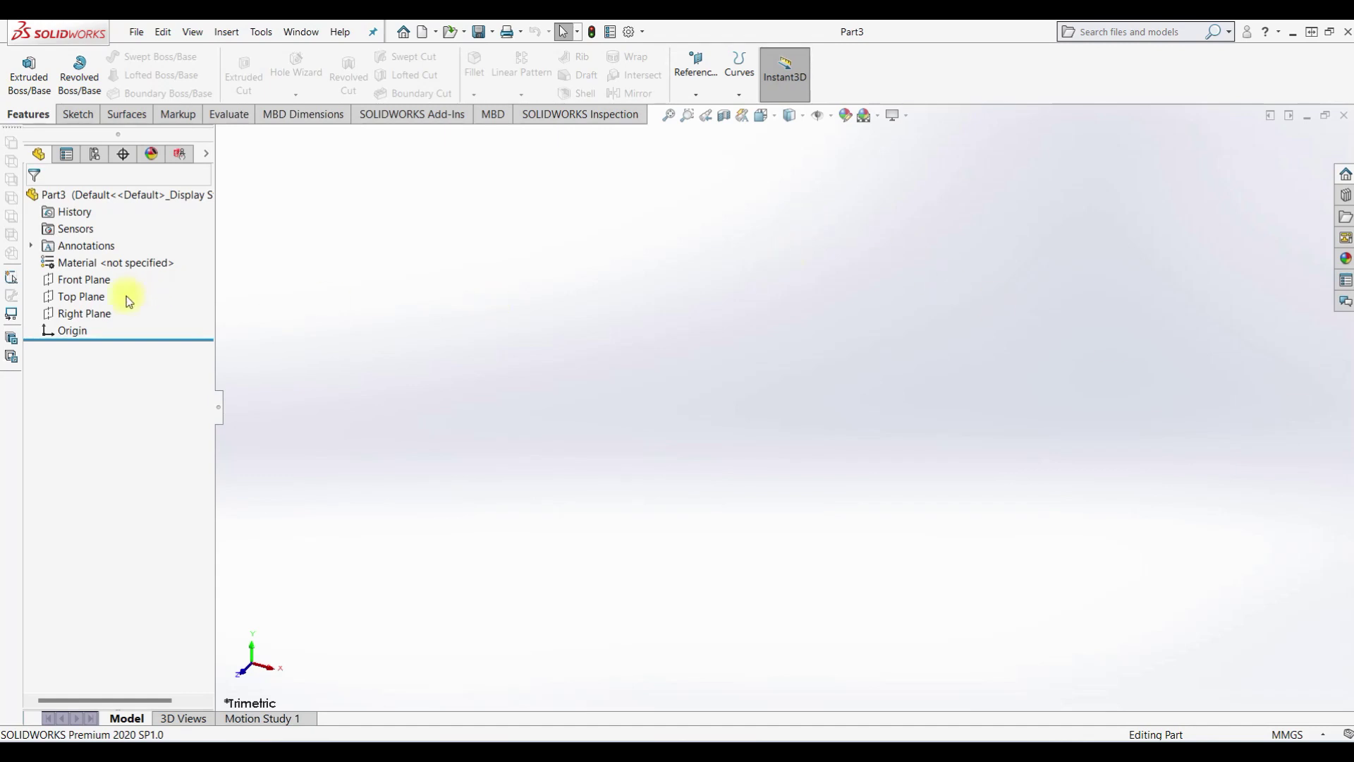
click(79, 279)
Sketch a vertical straight slot on the Front Plane, starting at the origin.
click(107, 245)
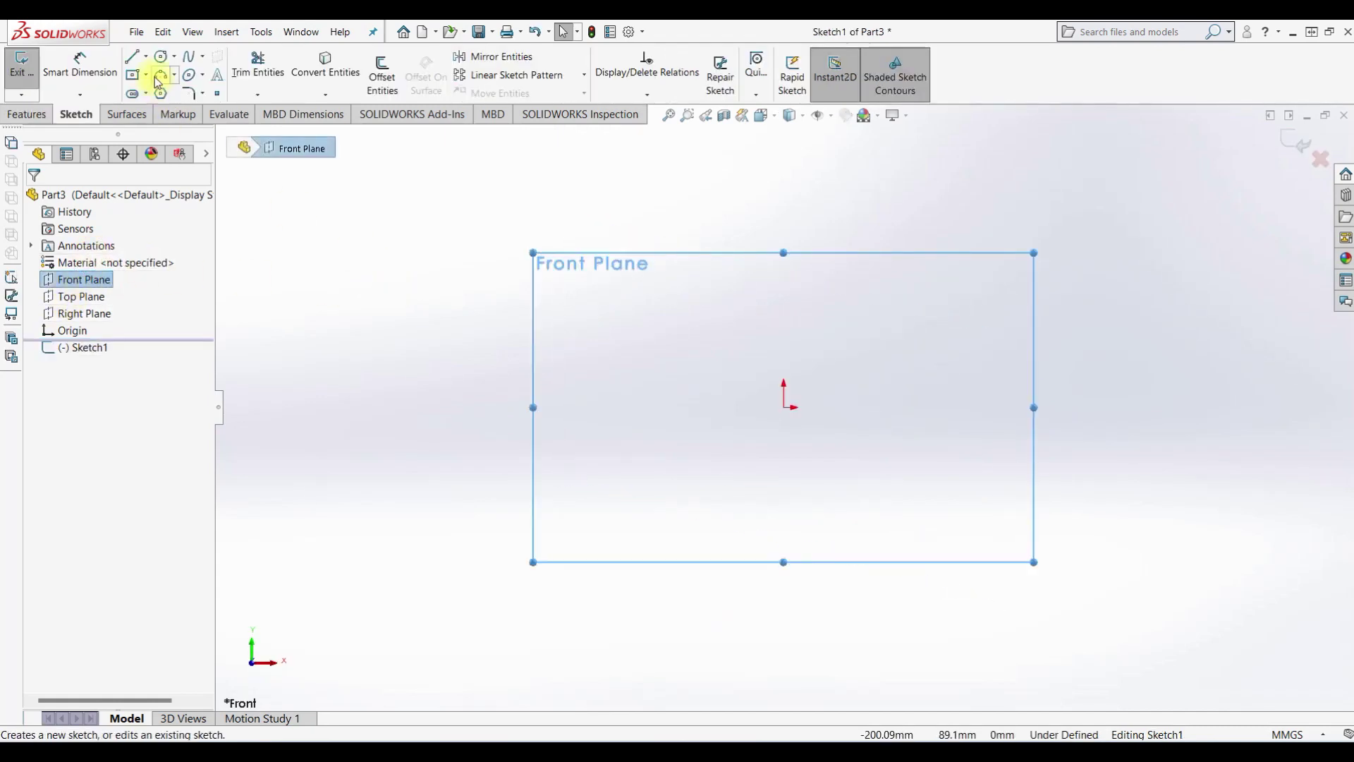
click(132, 94)
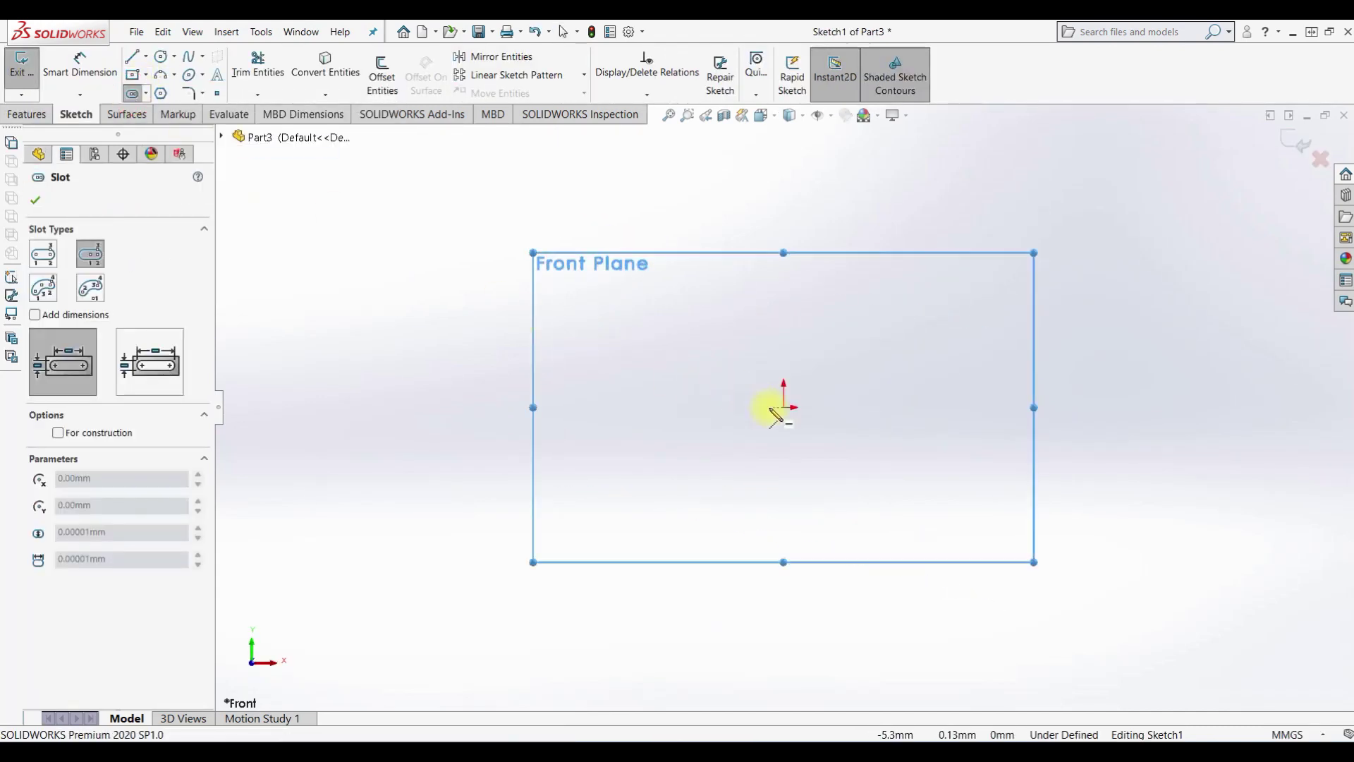
click(783, 407)
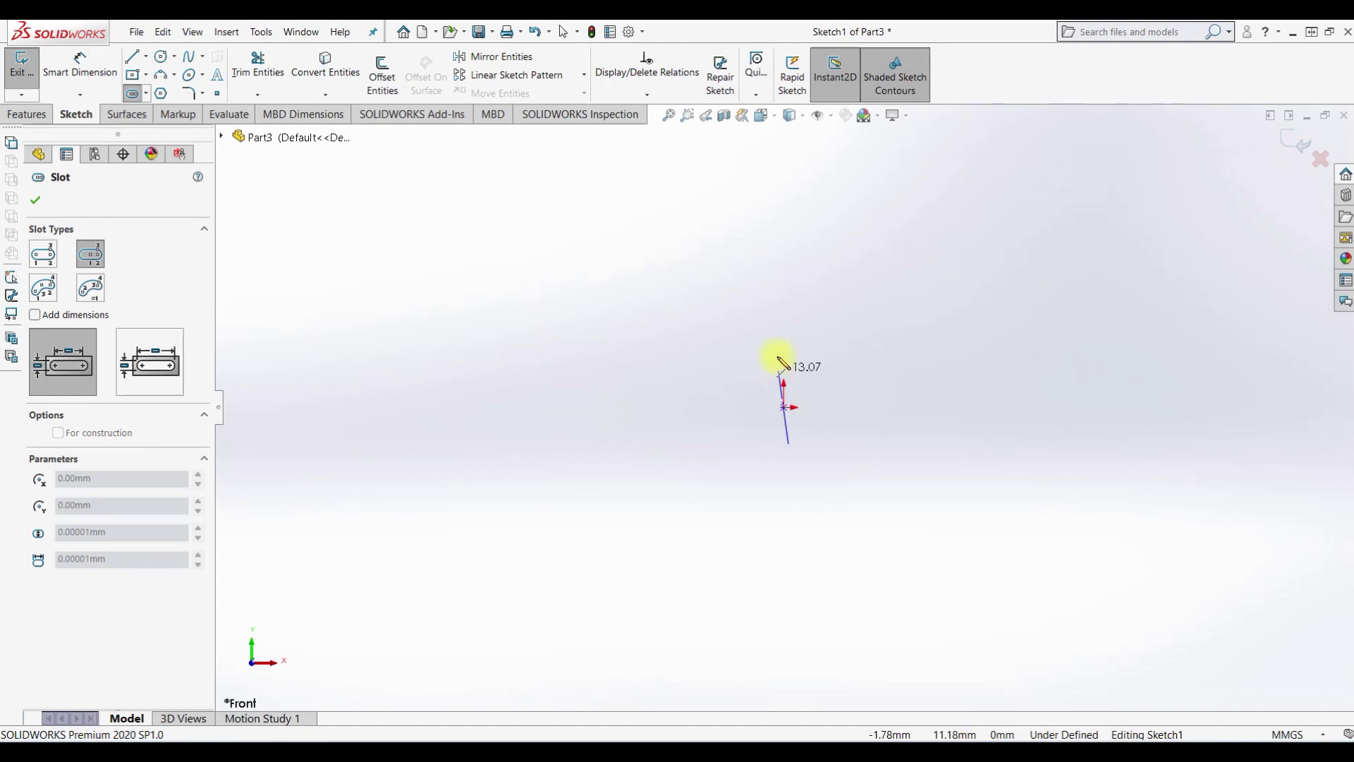
click(783, 286)
click(826, 316)
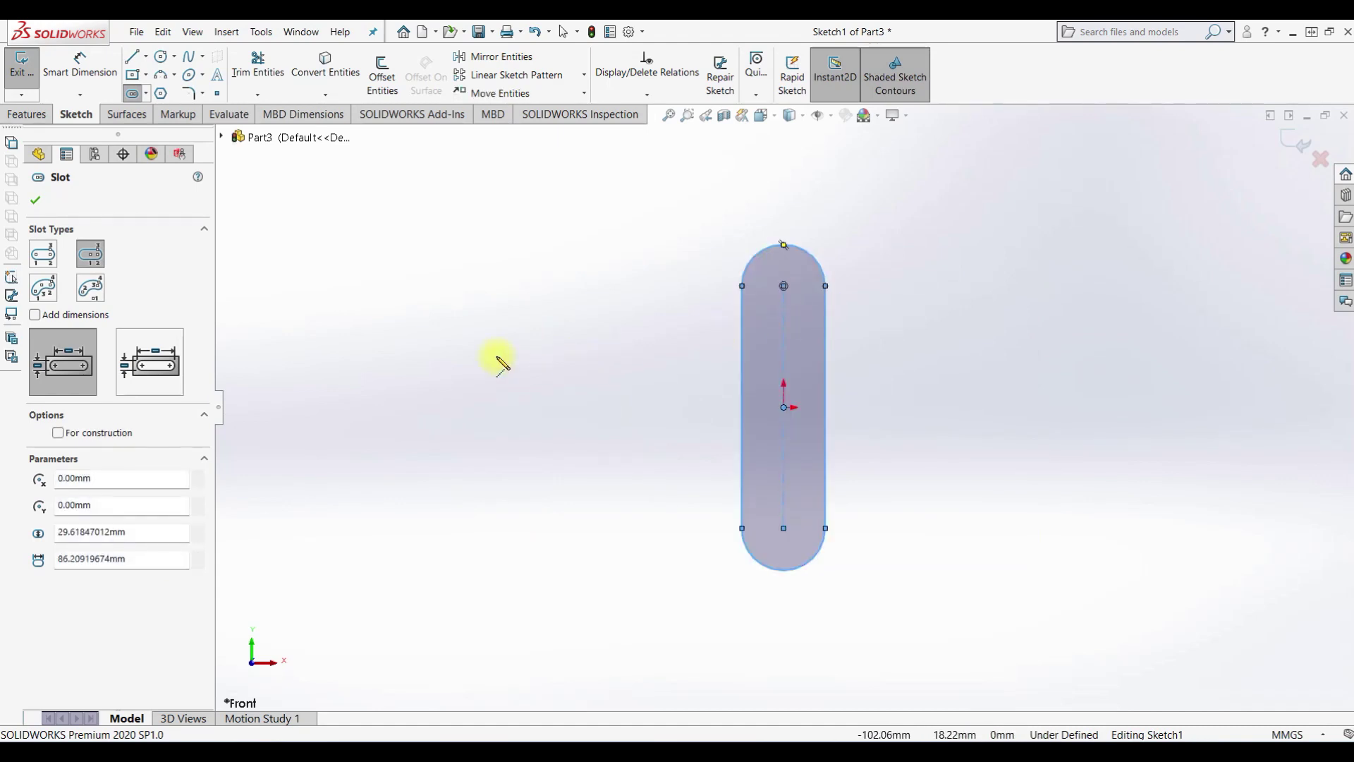
Dimension the slot with 12 mm between arc centres and a 3 mm end radius.
click(79, 74)
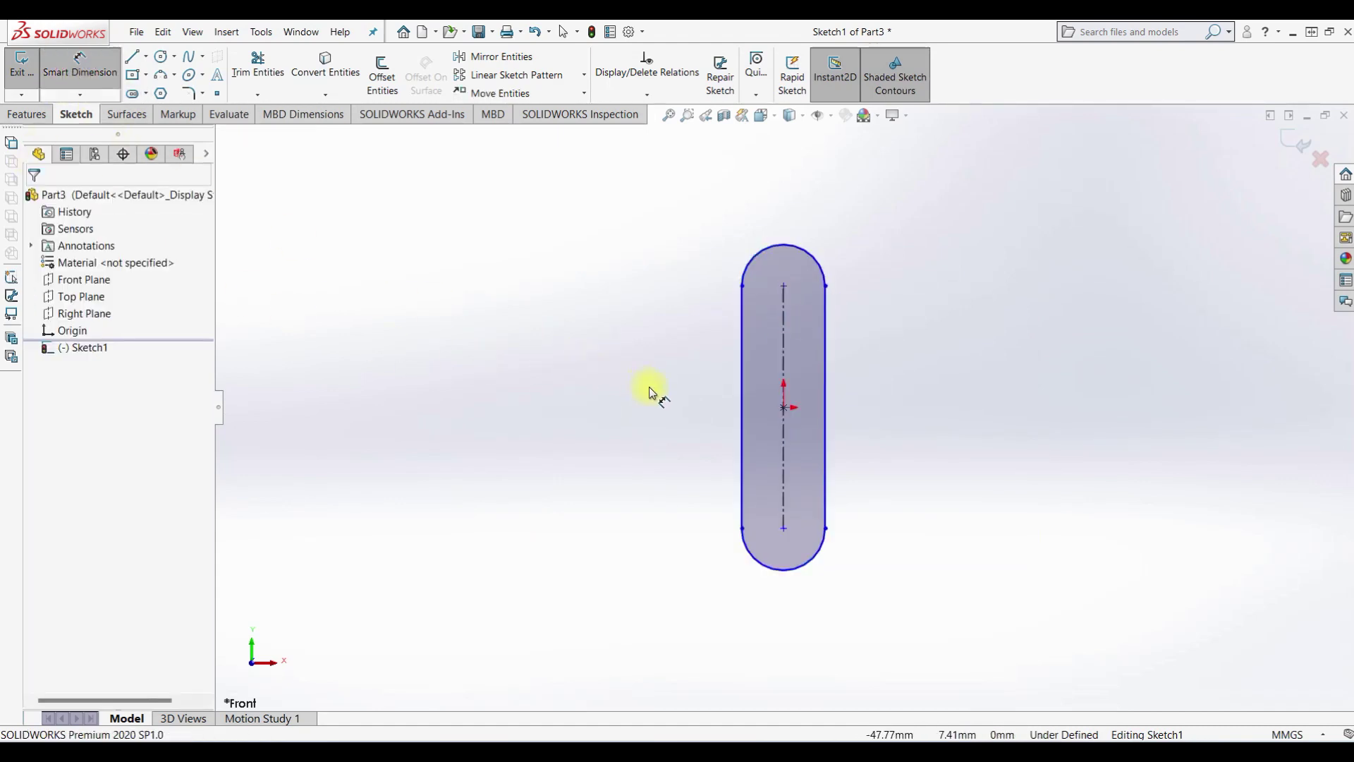
click(783, 437)
click(899, 426)
text(12)
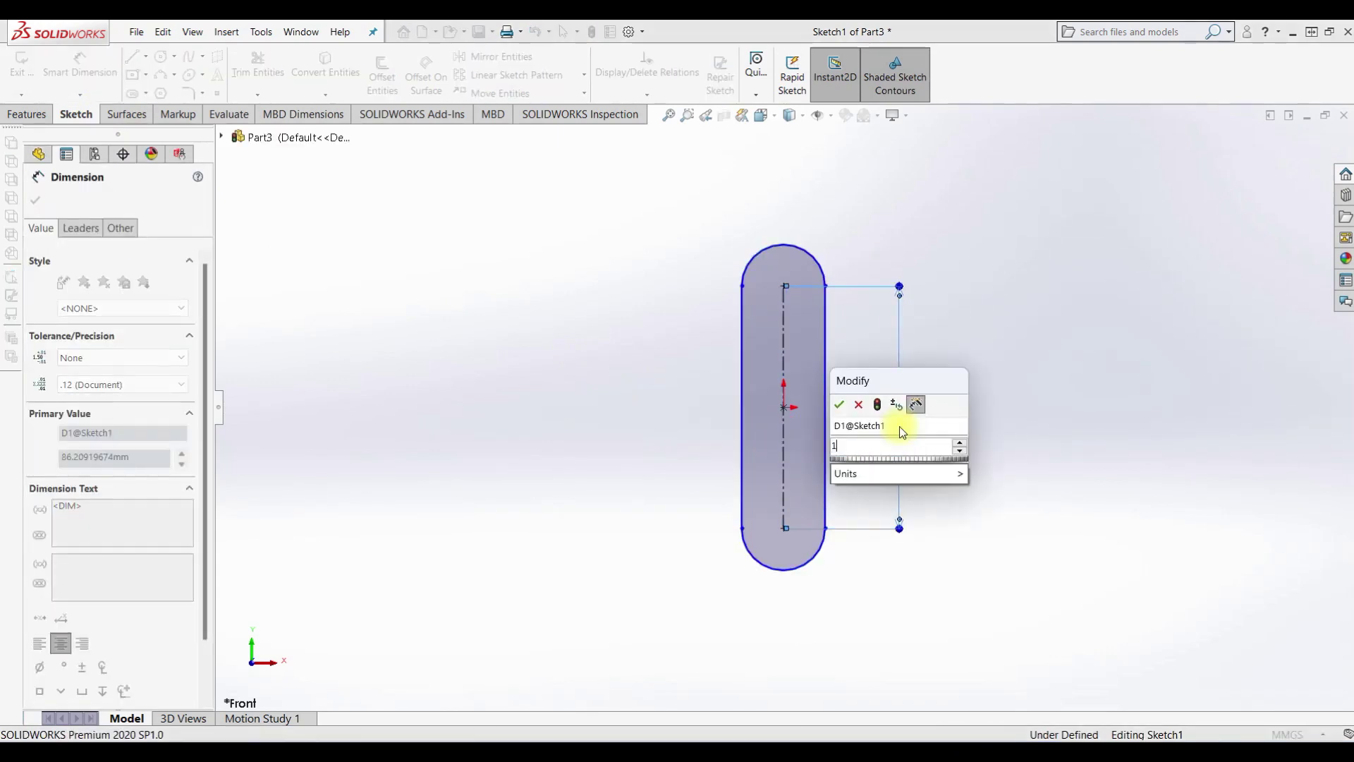
key(Return)
click(797, 248)
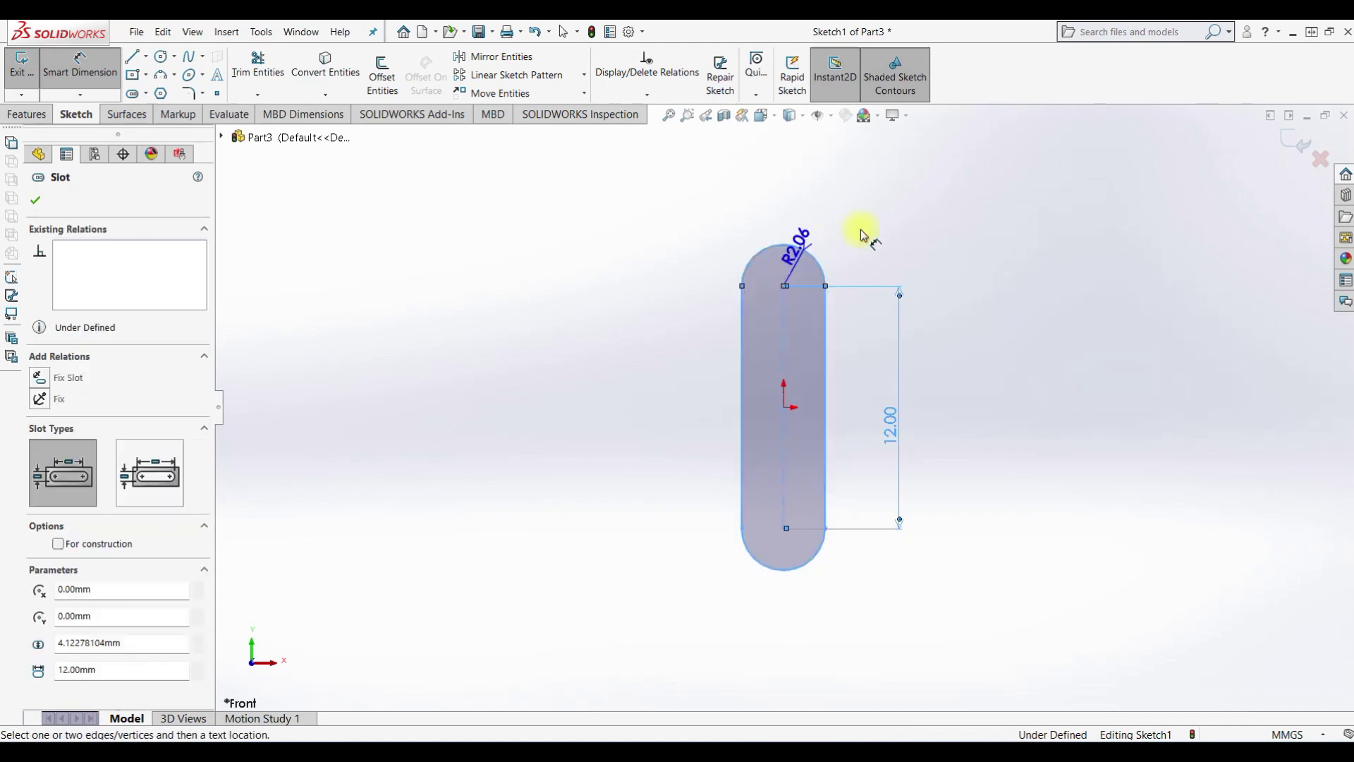
click(877, 227)
text(3.00mm)
key(Return)
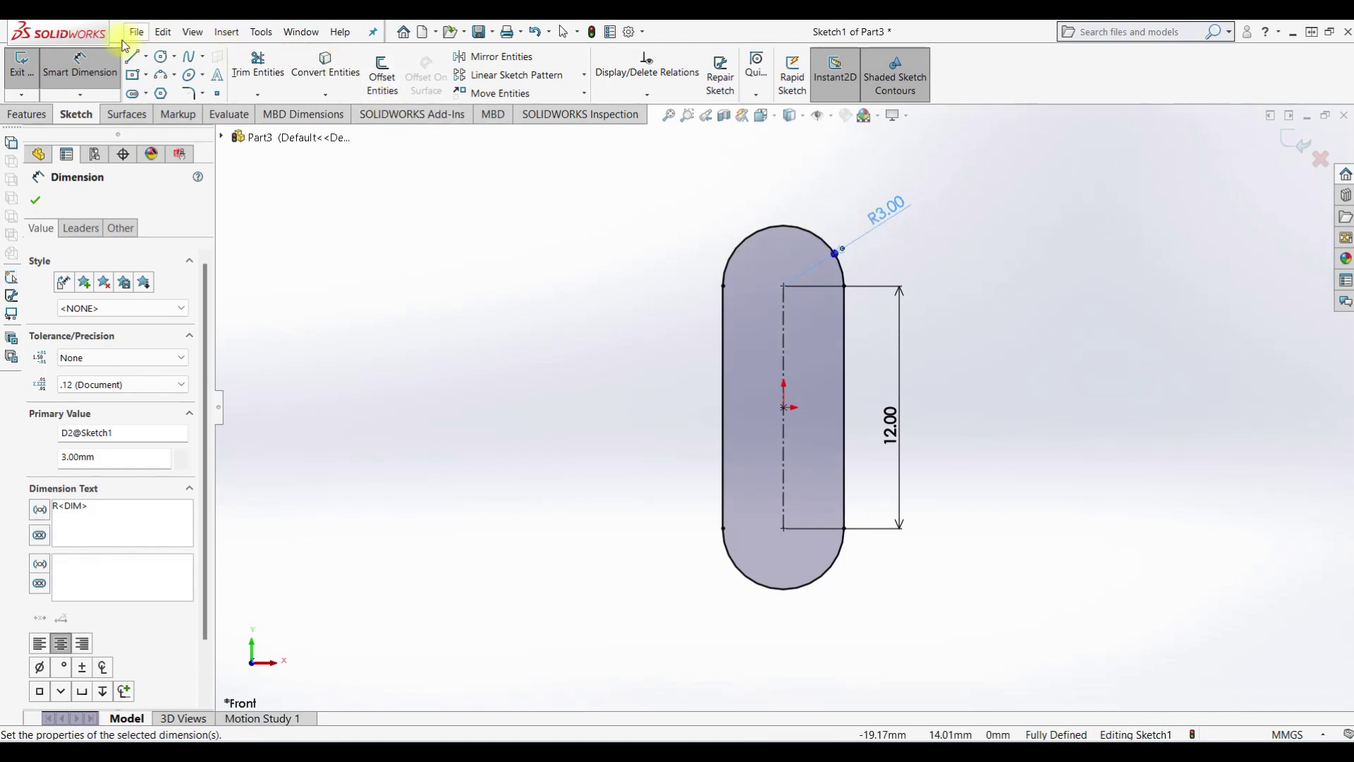
click(162, 56)
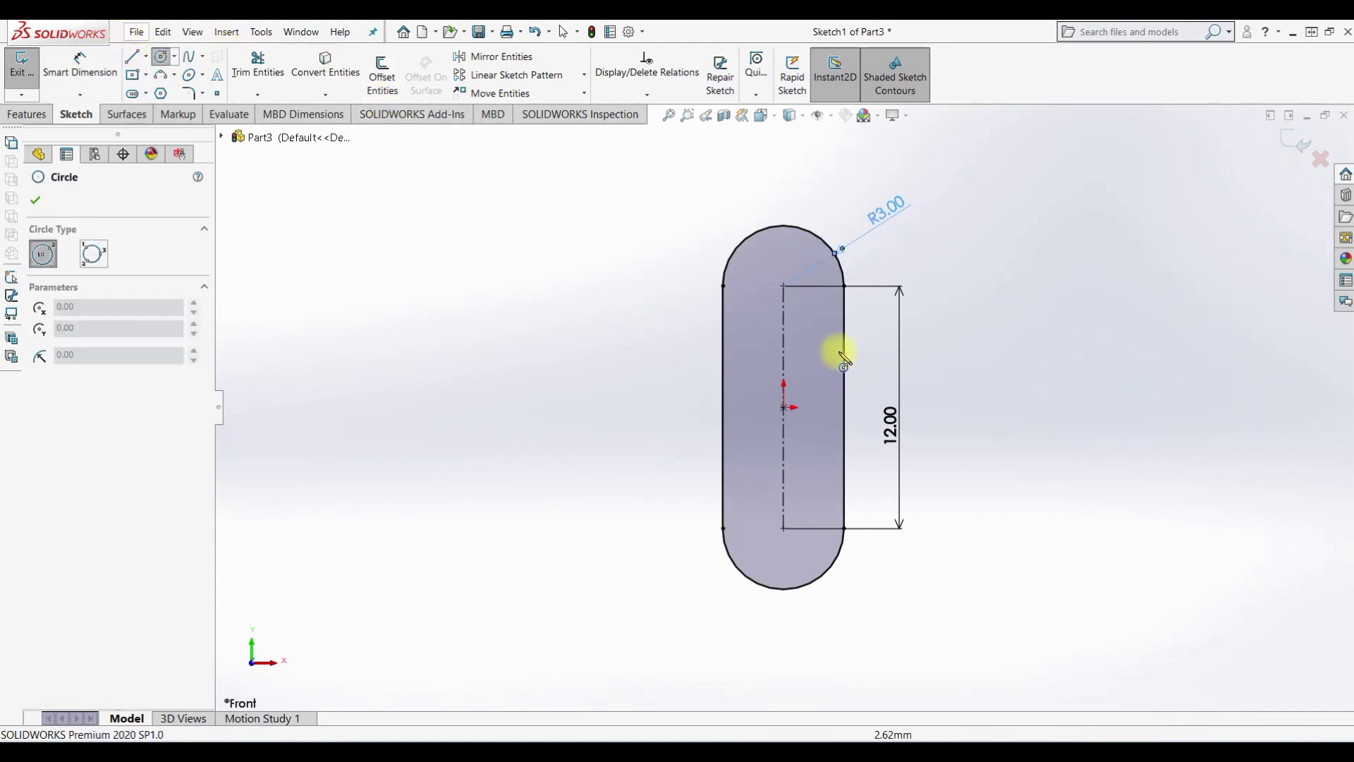
Draw circles at the top and bottom arc centres of the slot.
click(784, 286)
click(810, 326)
click(784, 528)
click(809, 506)
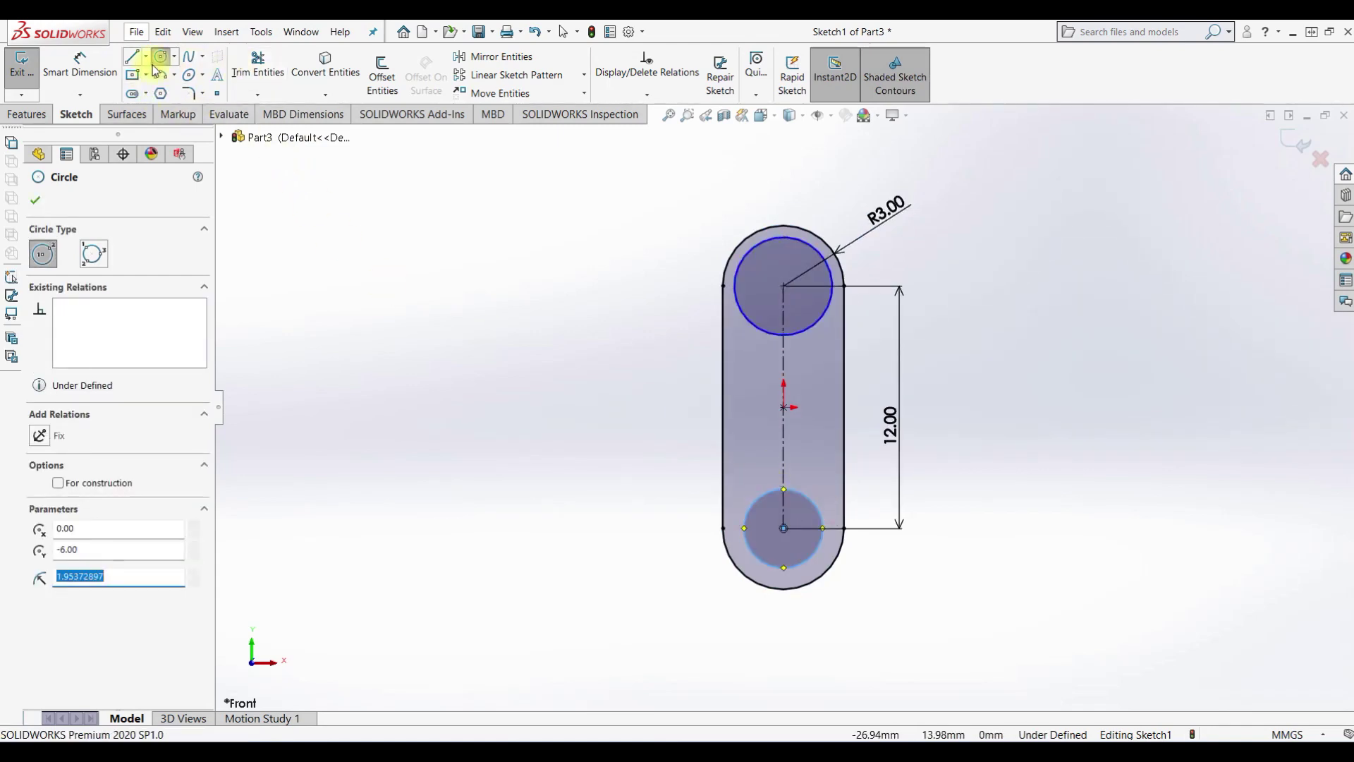
Dimension the top hole Ø3.5 and the bottom hole Ø3, then close the sketch.
click(79, 67)
click(829, 267)
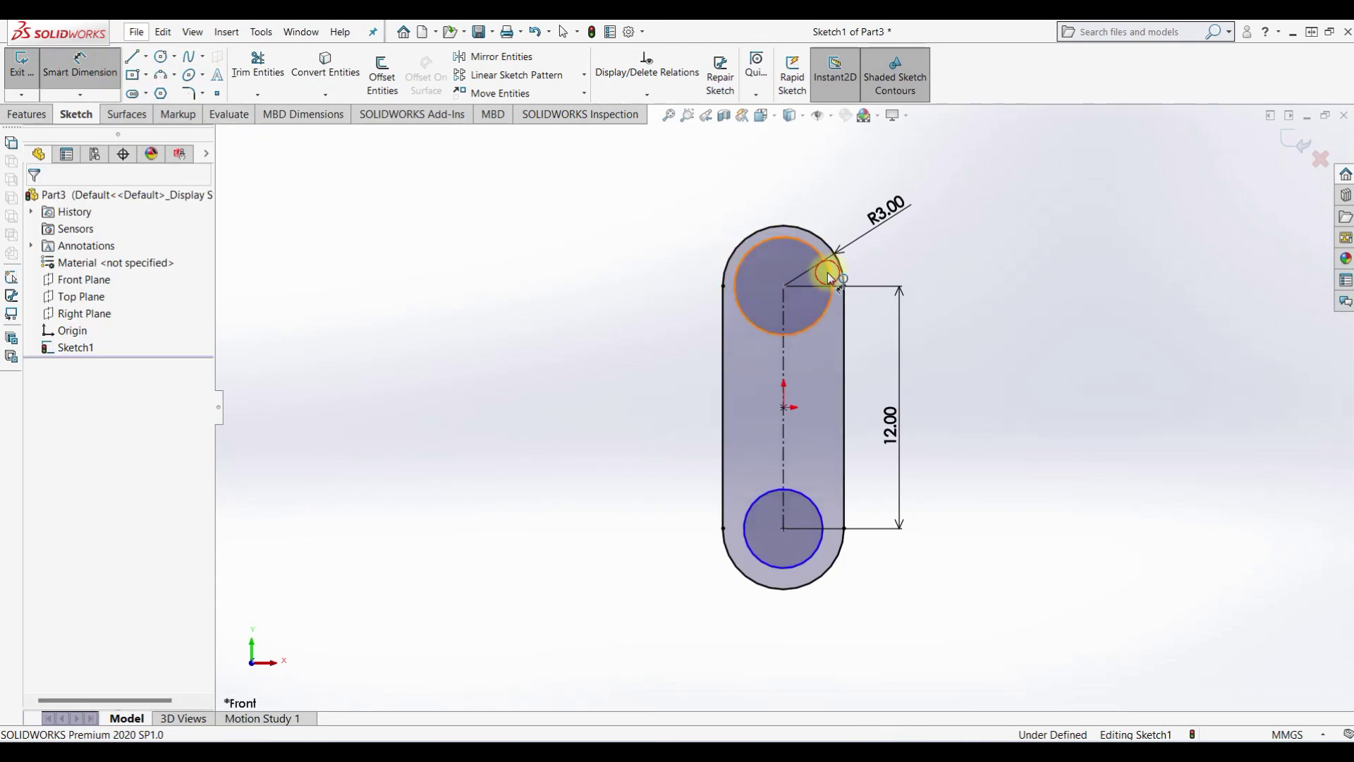
click(956, 249)
text(3.5)
key(Return)
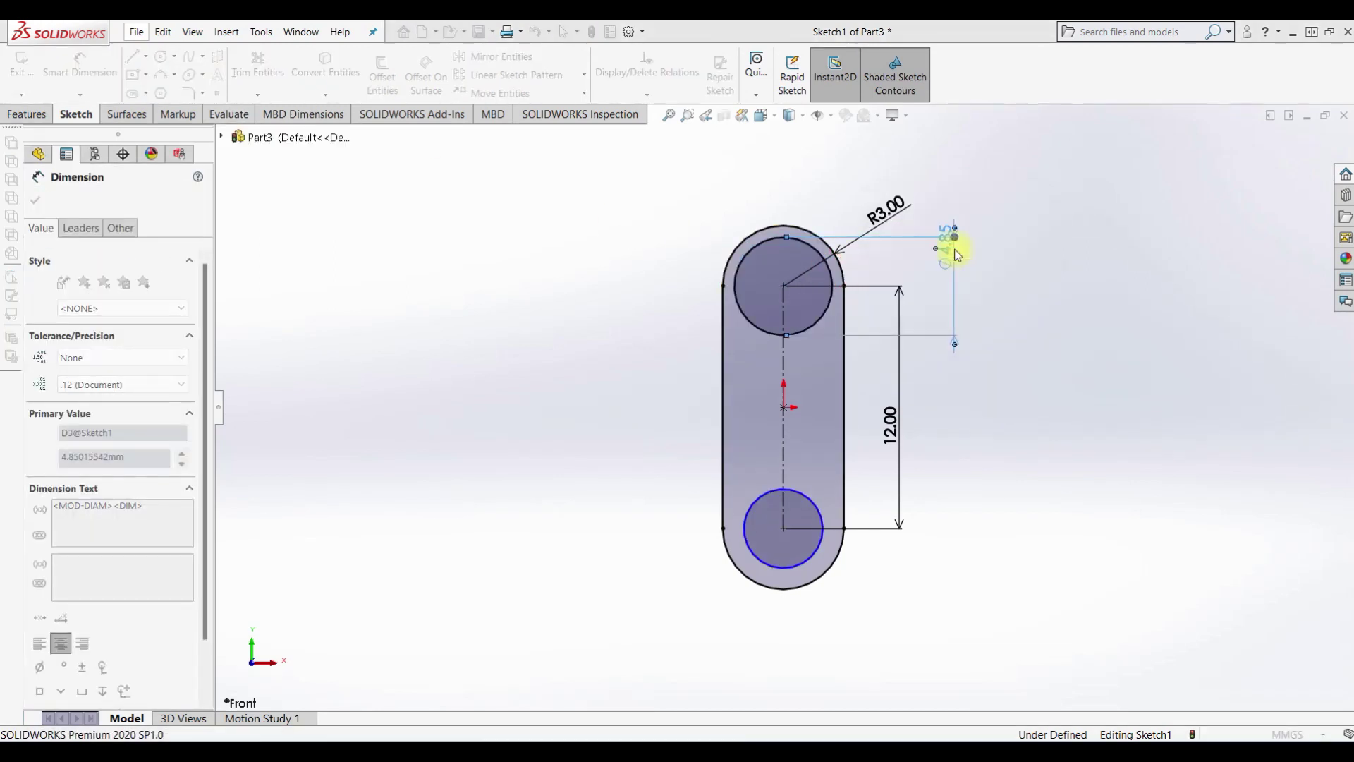
click(820, 522)
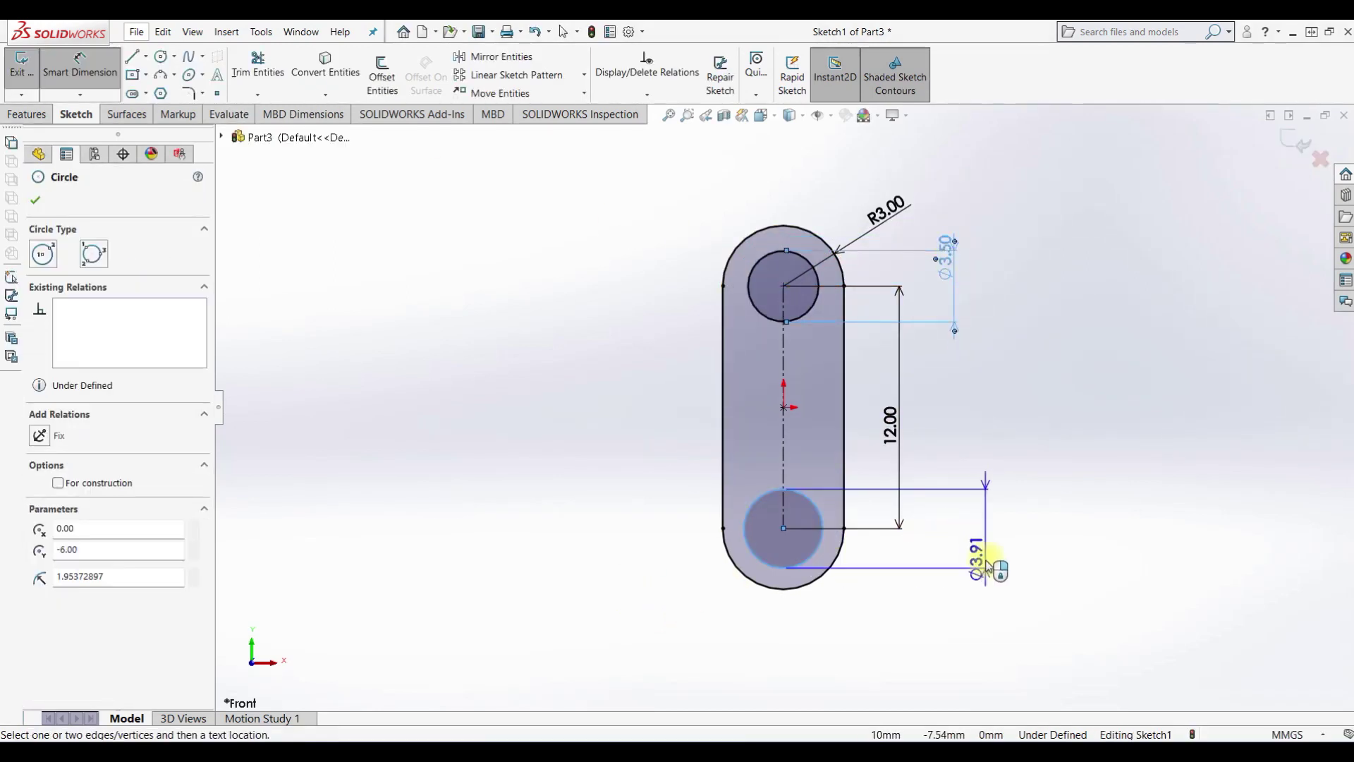
click(986, 558)
text(3)
key(Return)
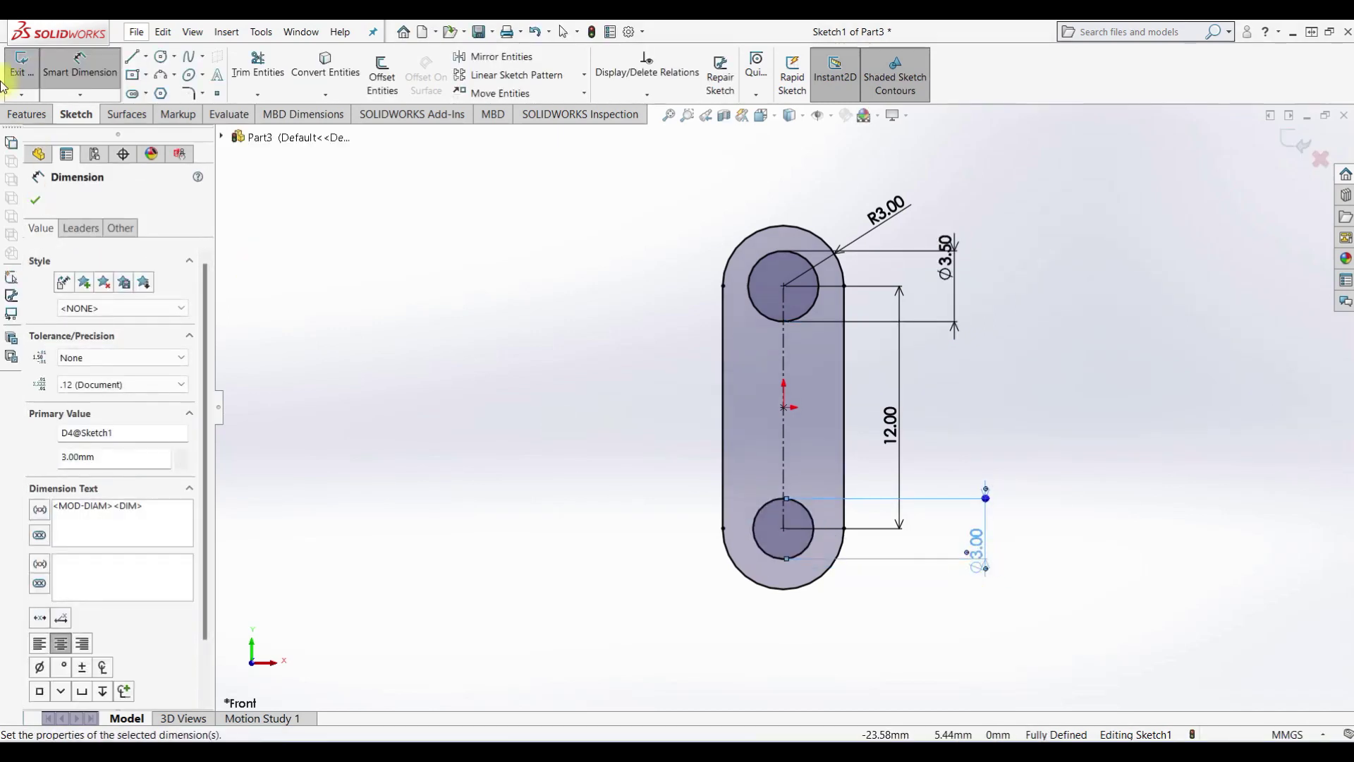
click(14, 72)
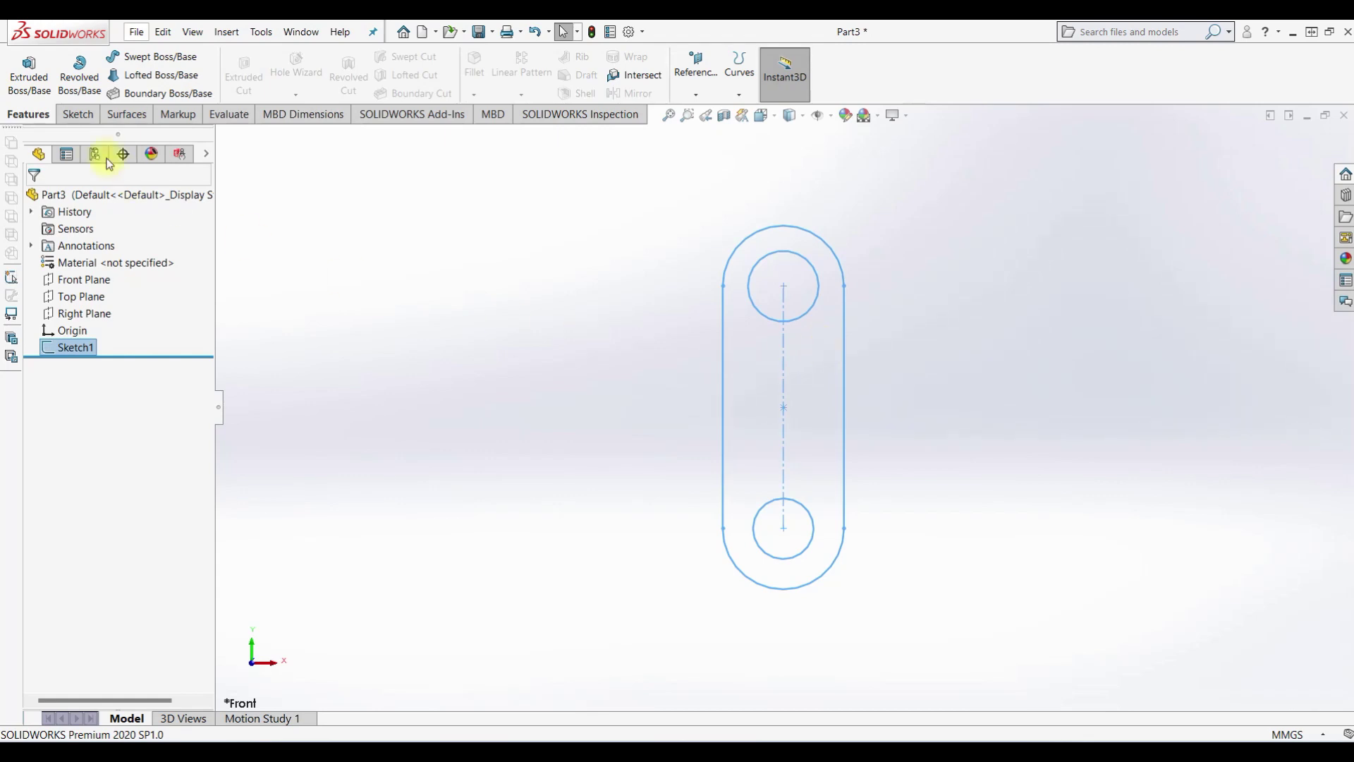
click(33, 84)
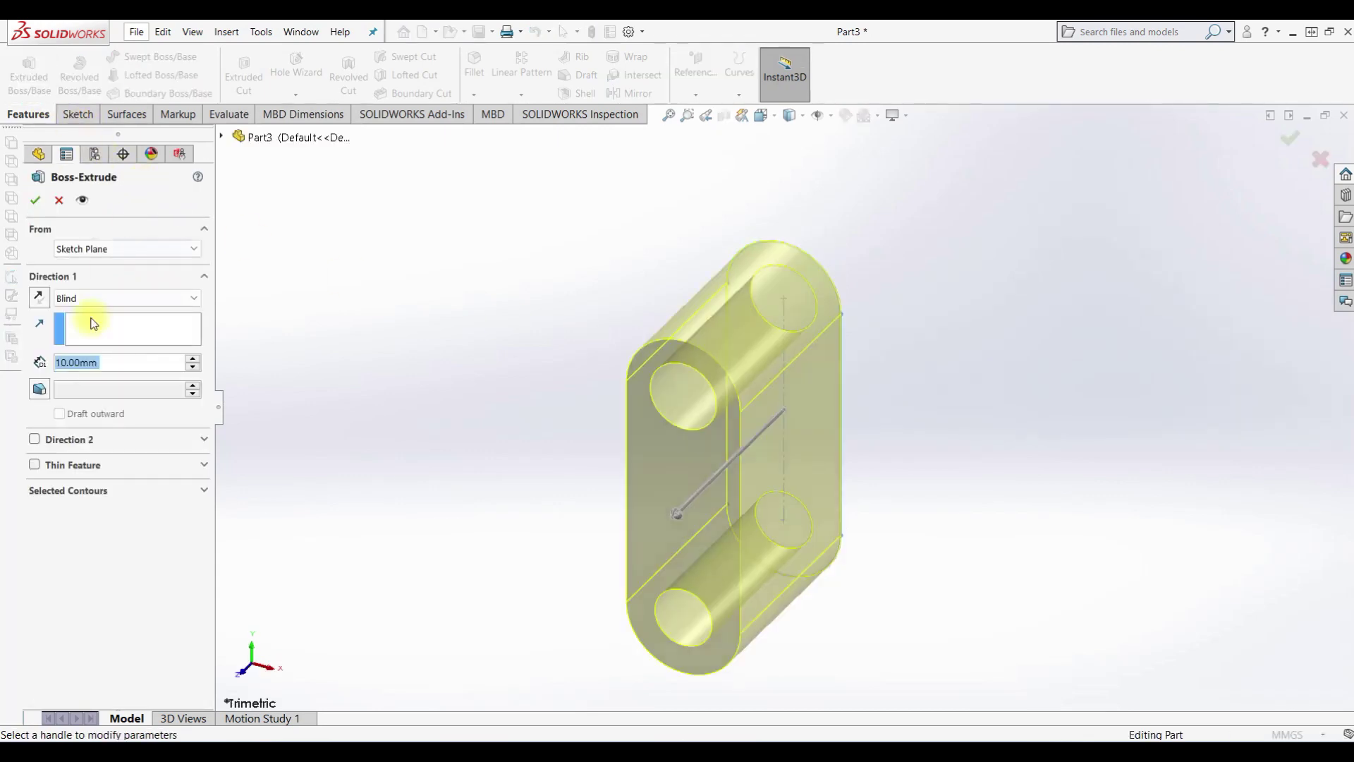
Extrude the slot sketch Mid Plane to 18 mm as a solid body.
click(106, 298)
click(100, 374)
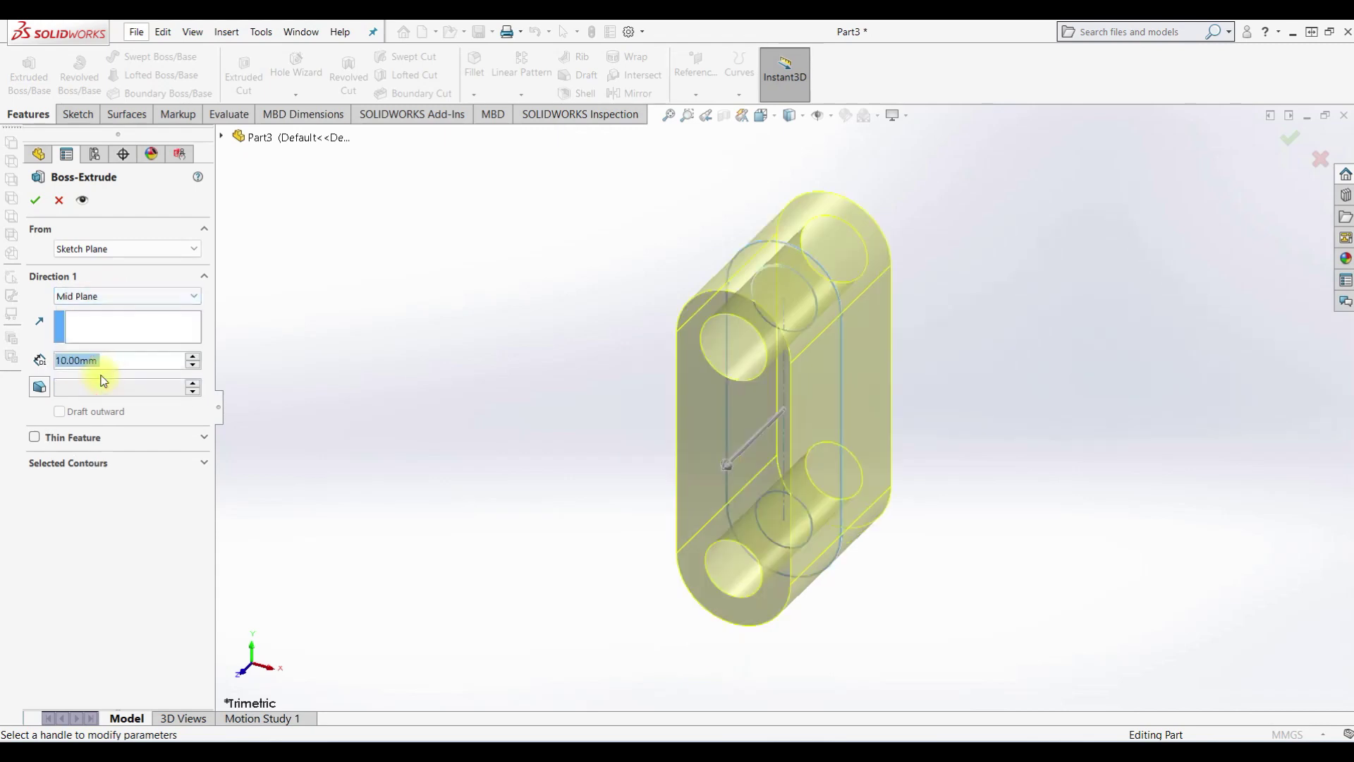
text(18)
key(Return)
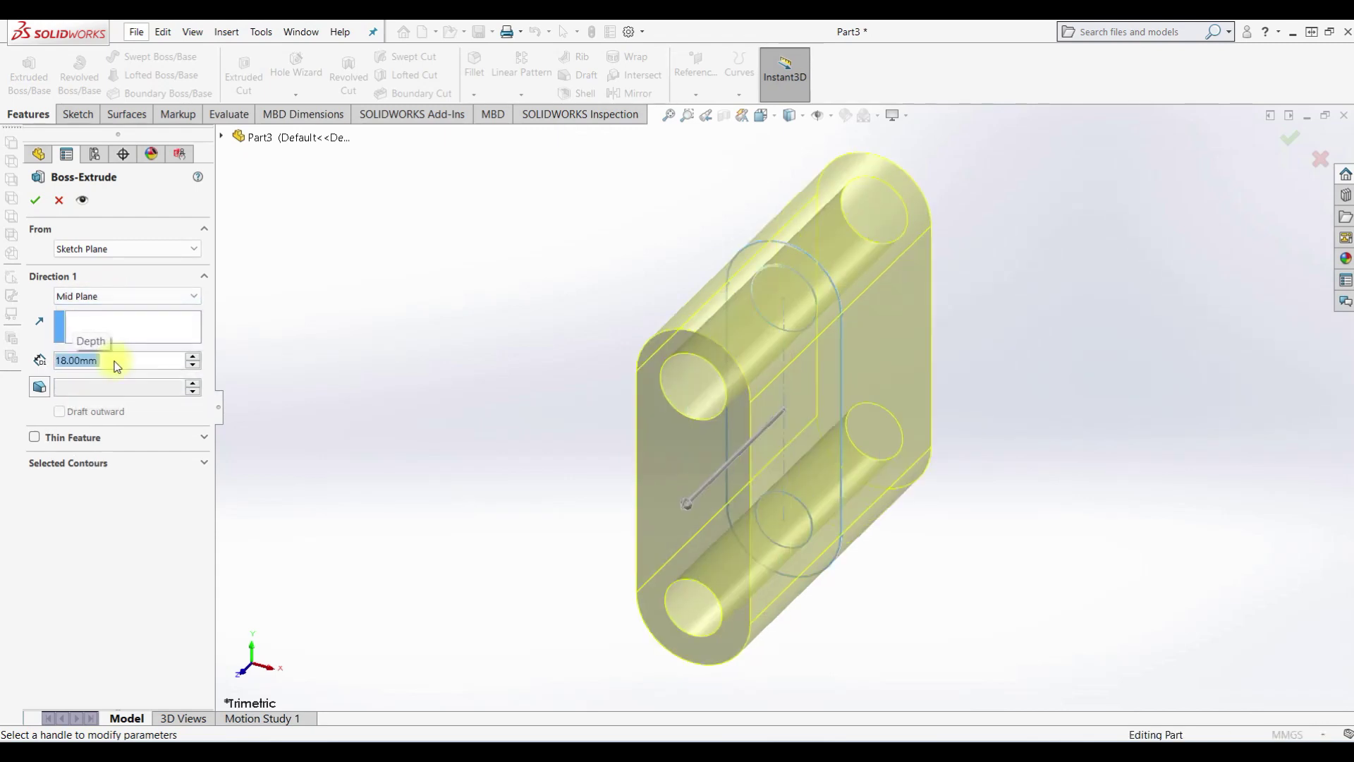
click(35, 200)
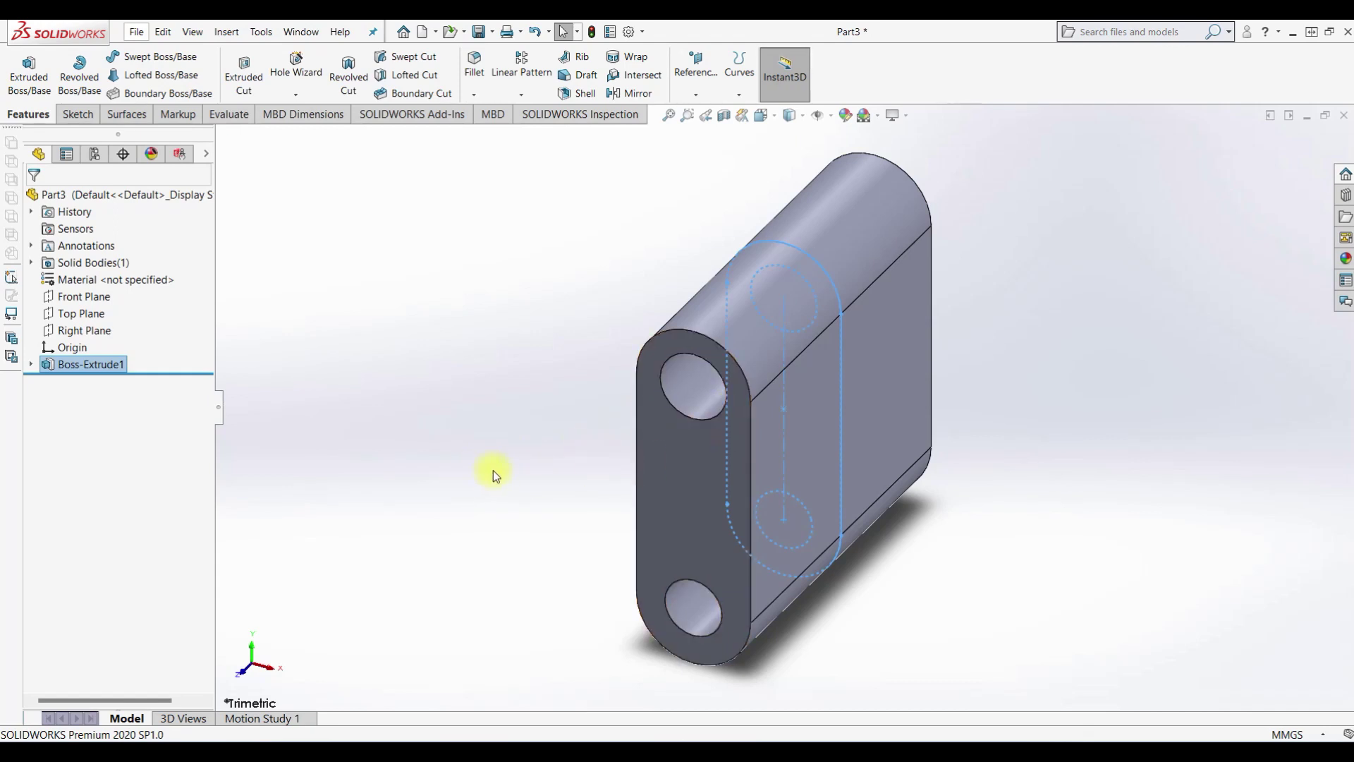
click(712, 490)
Start a sketch on the front face and convert its left, bottom and right edges.
click(774, 445)
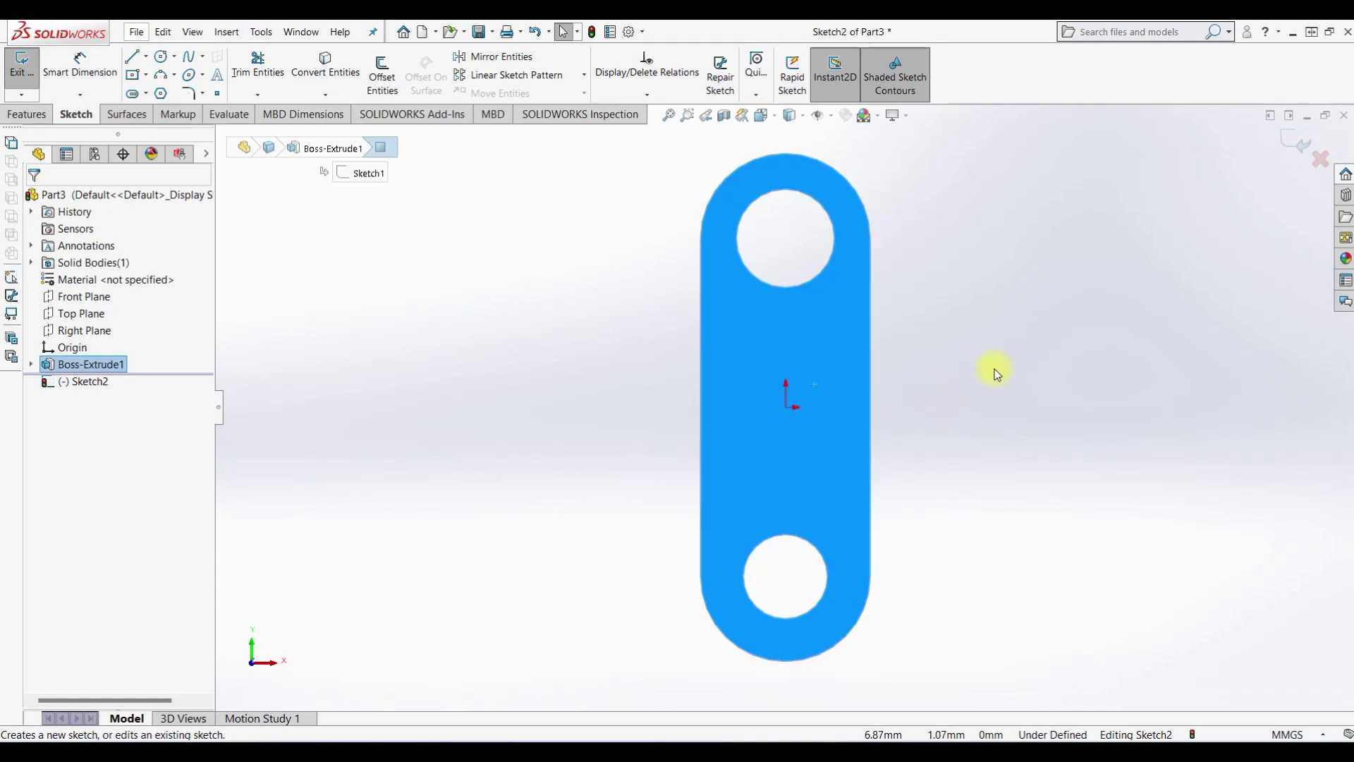
click(994, 370)
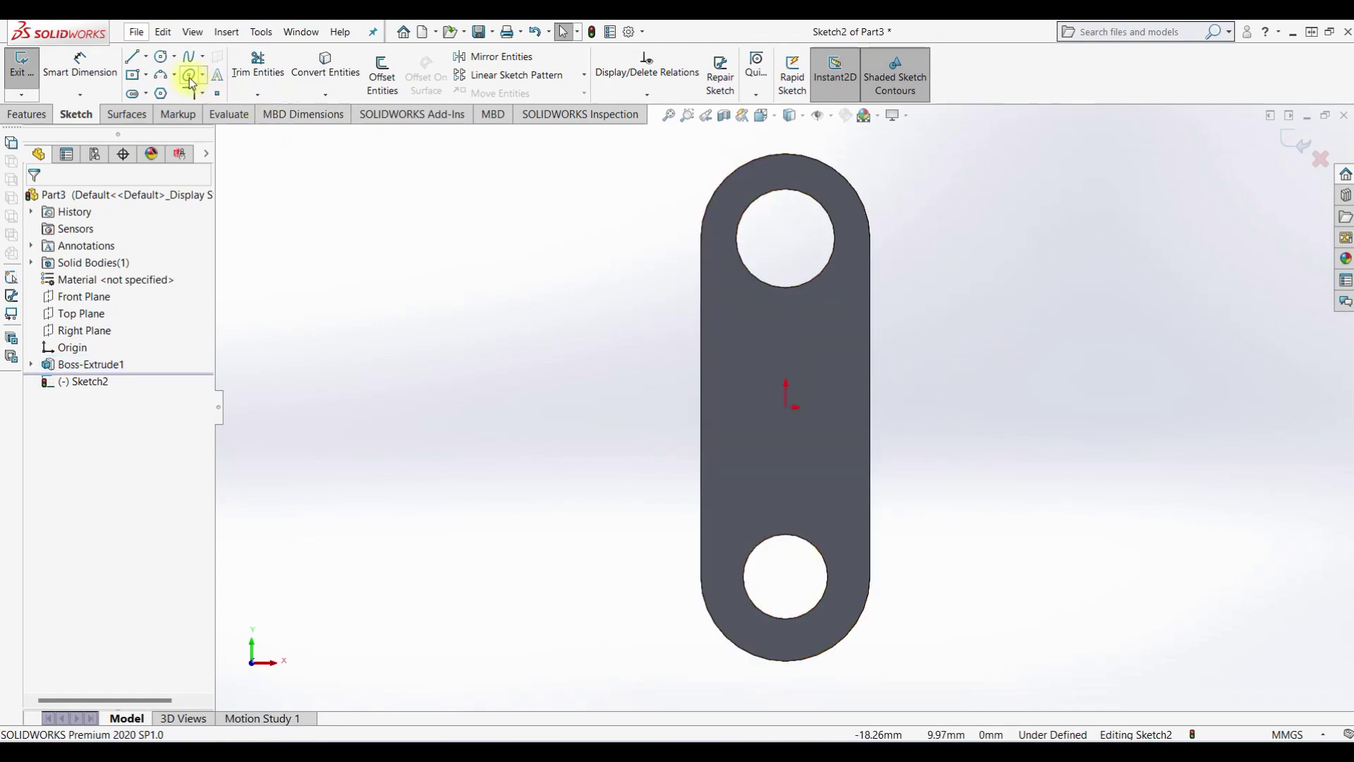
click(321, 67)
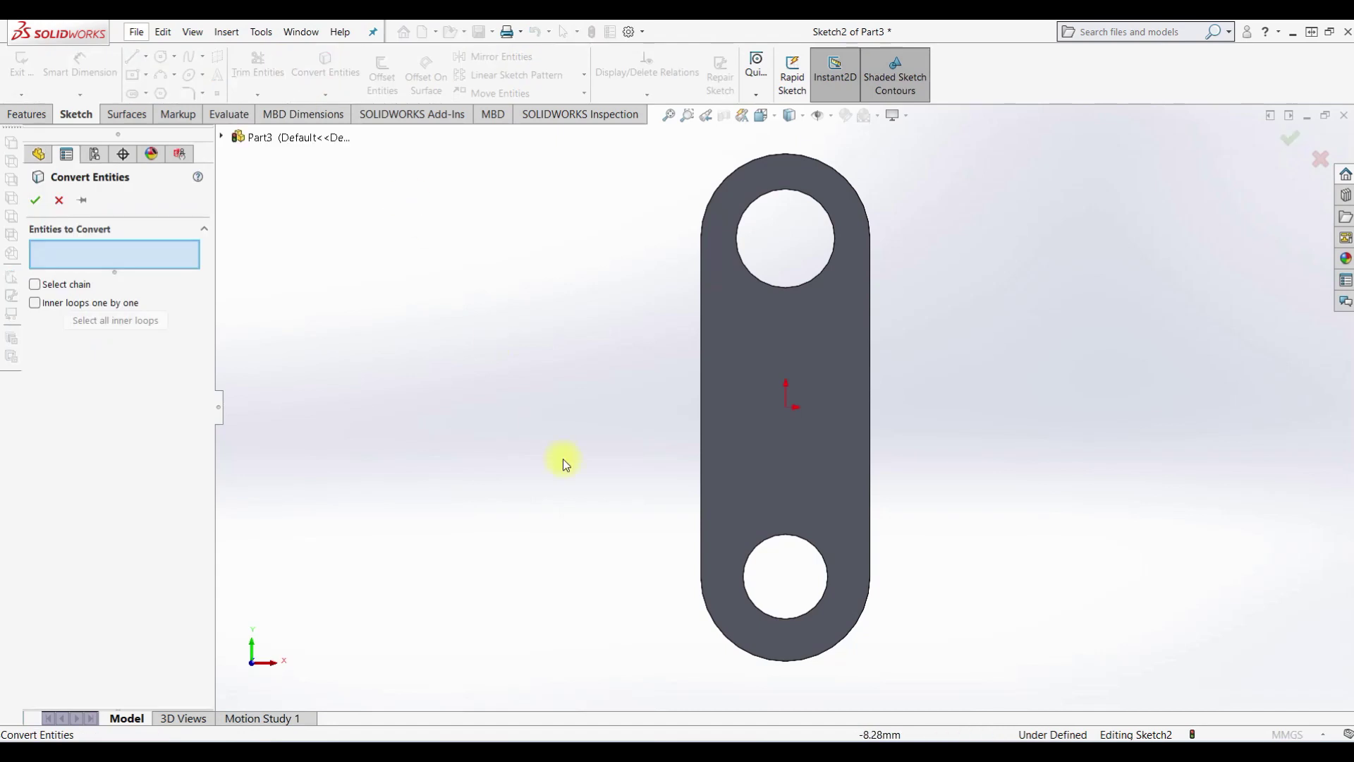
click(699, 501)
click(713, 617)
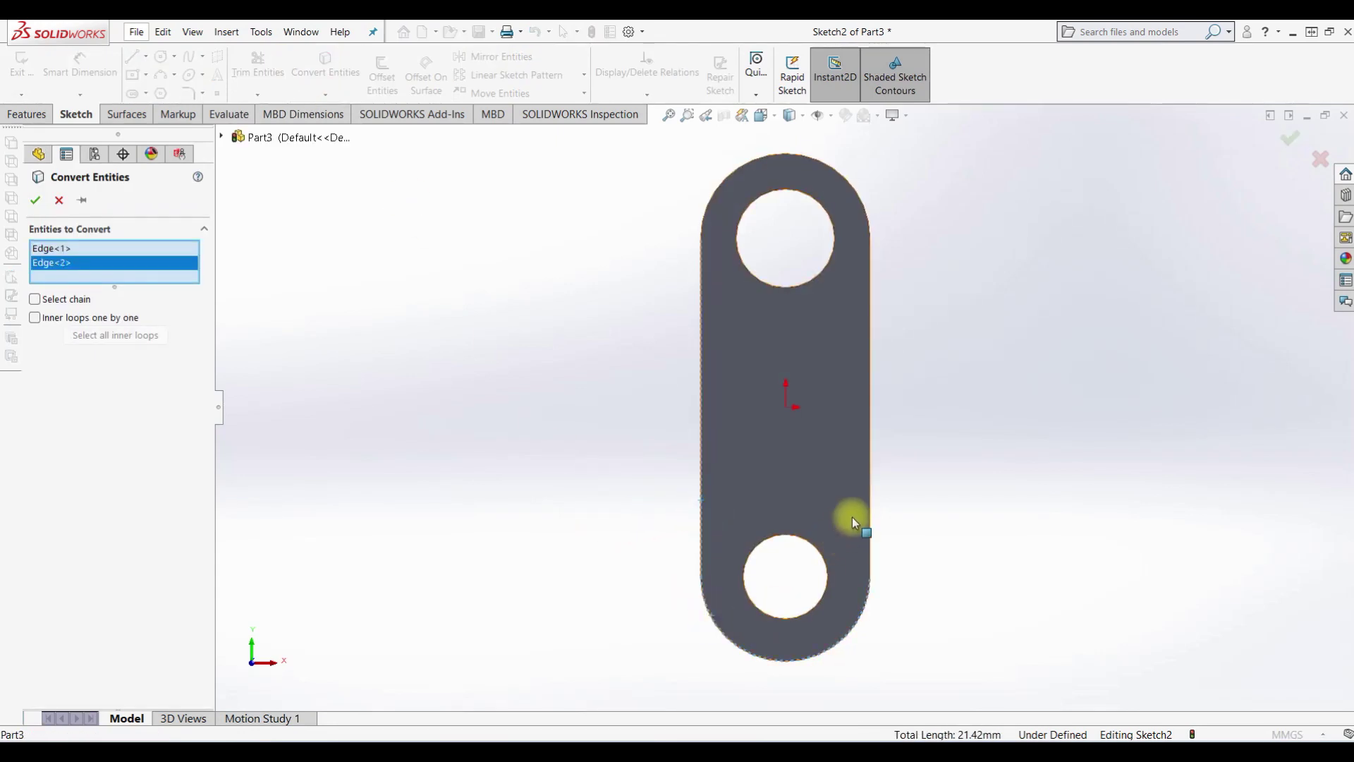
click(869, 498)
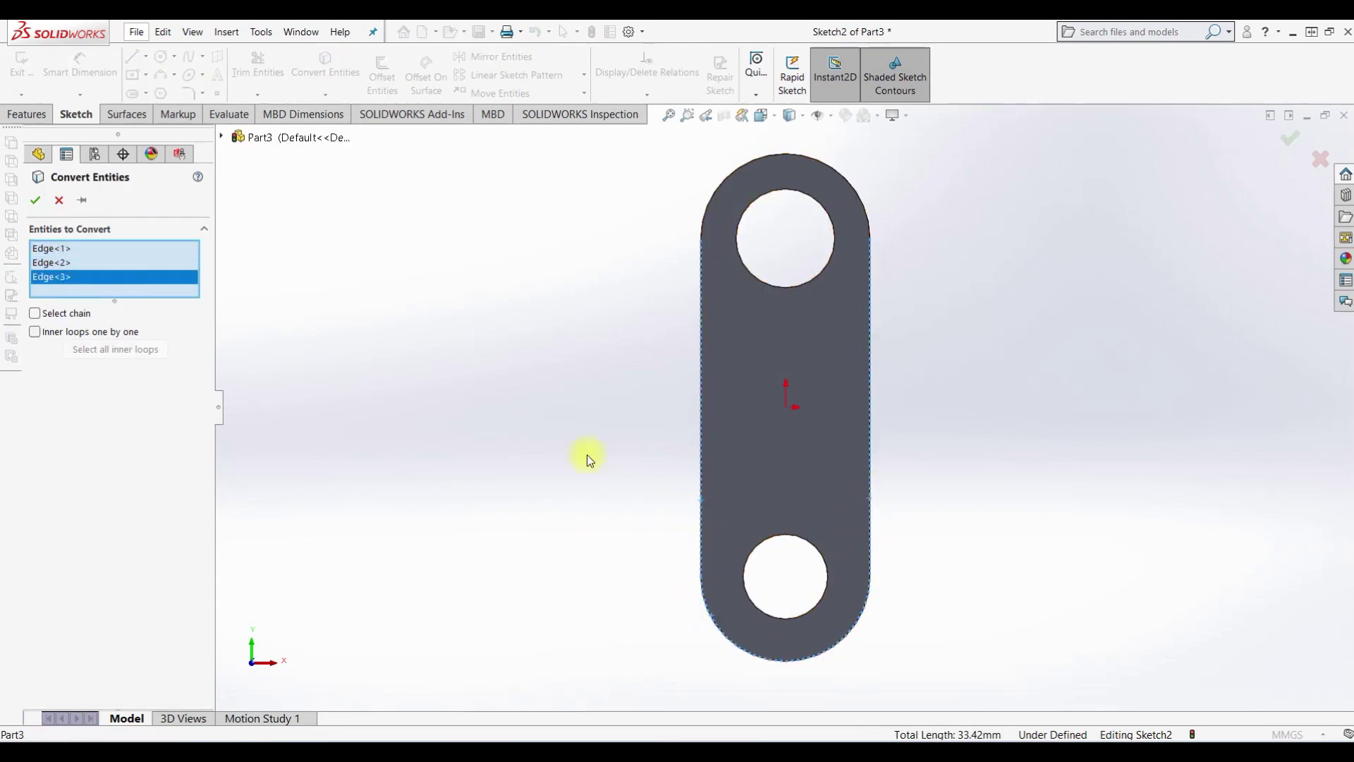
click(35, 200)
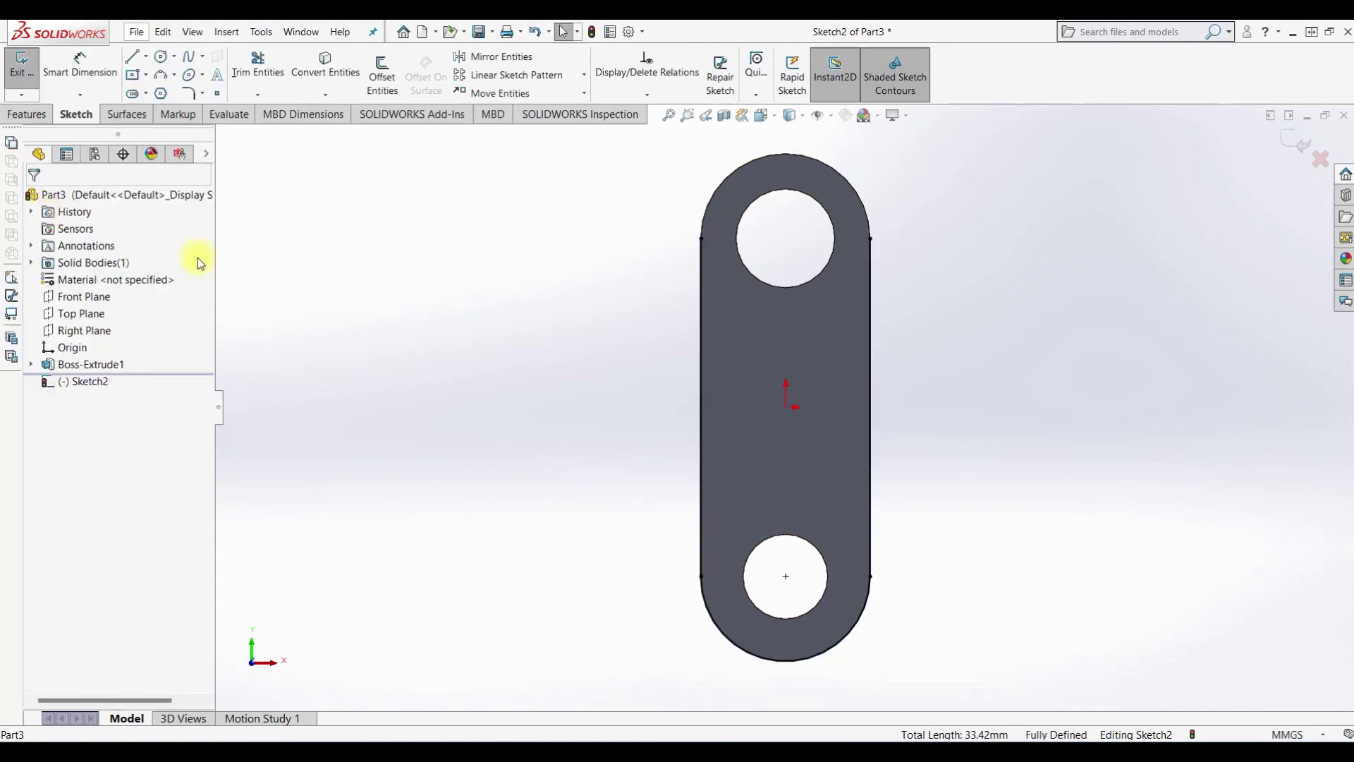
Add a Ø6 mm circle concentric with the top hole.
click(161, 56)
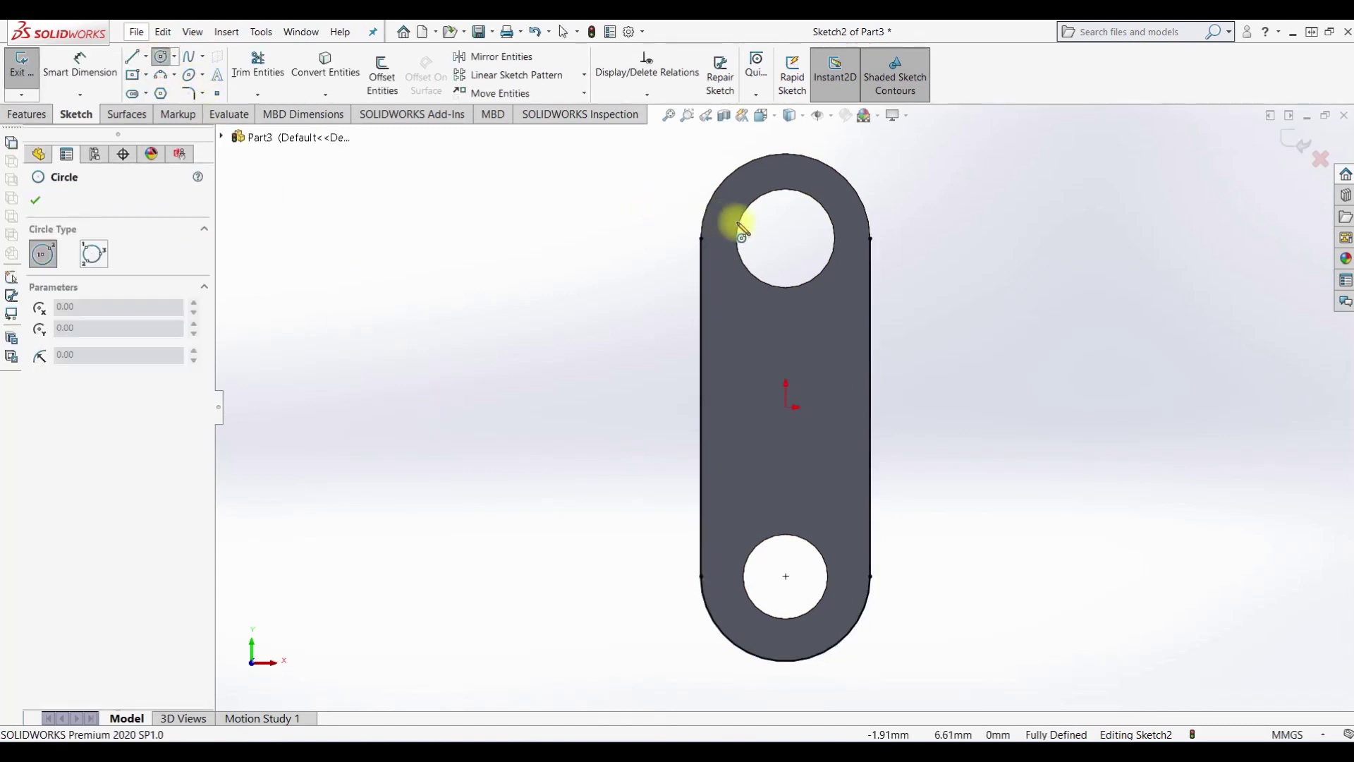
click(786, 237)
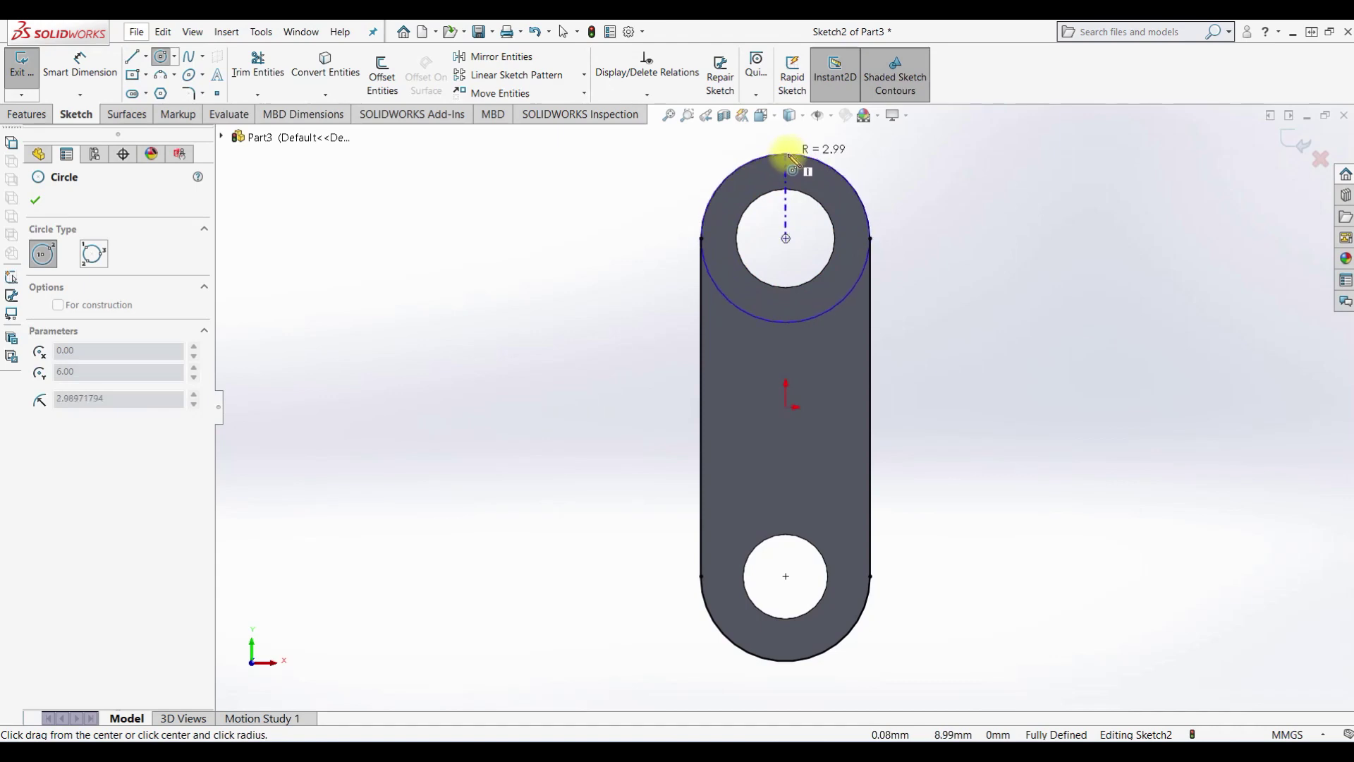
click(786, 153)
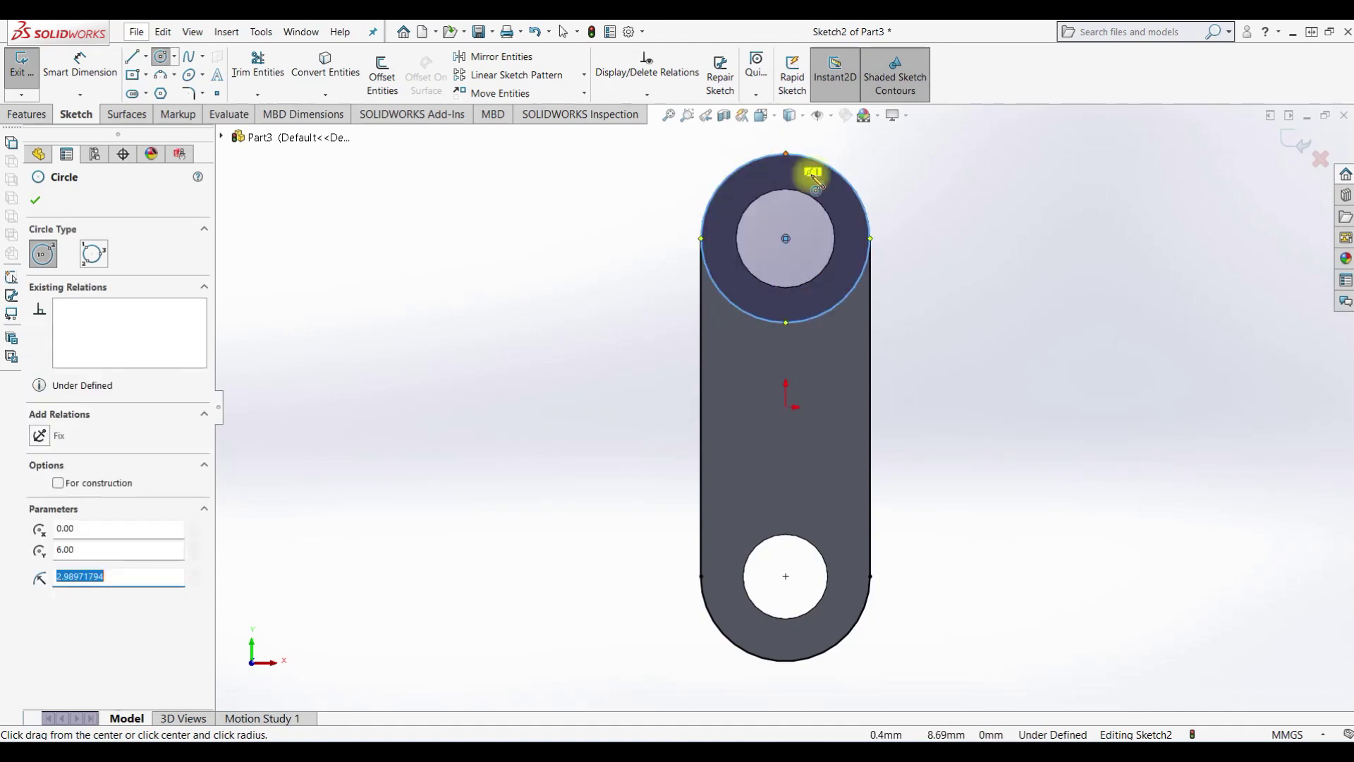
key(Escape)
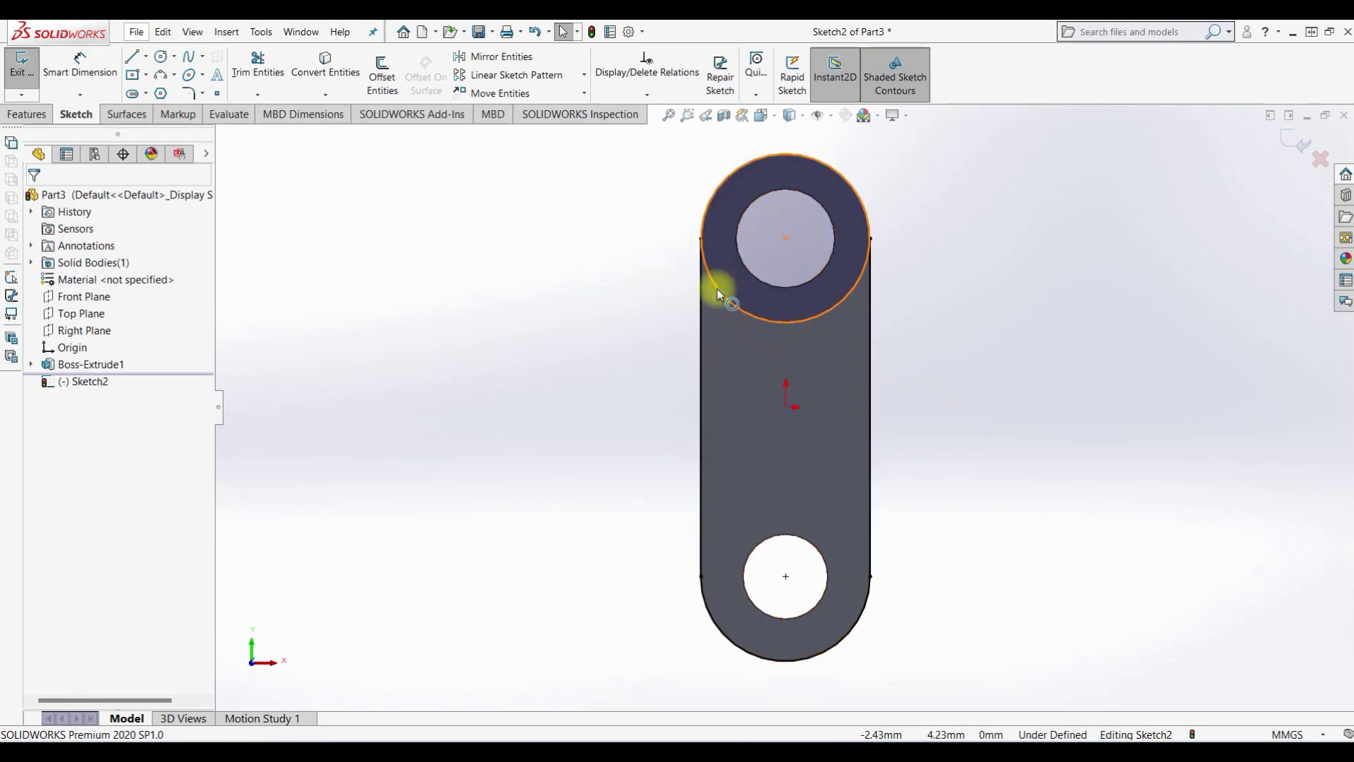
click(56, 69)
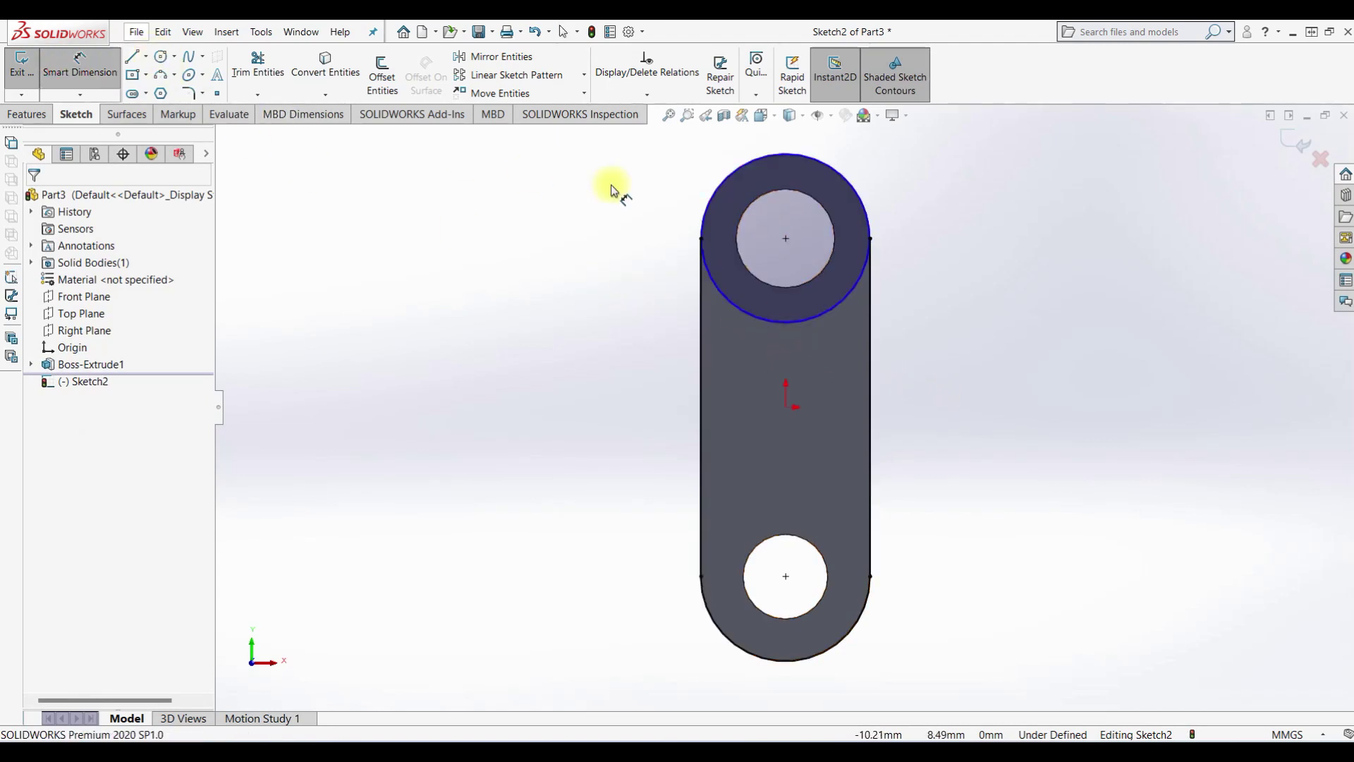
click(845, 176)
click(994, 190)
text(6)
key(Return)
key(Escape)
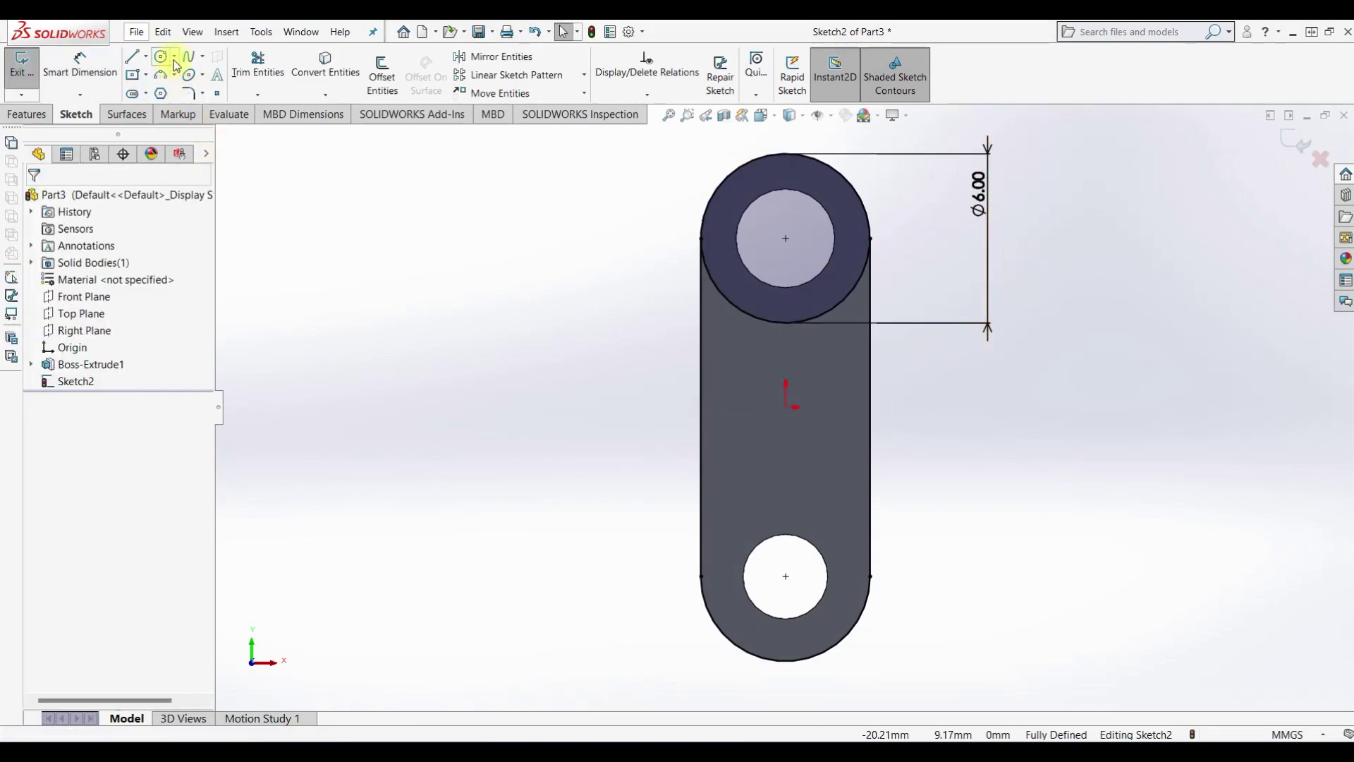
click(257, 64)
Trim the circle where it overlaps the outline and exit the over-defined sketch.
drag(595, 133, 735, 200)
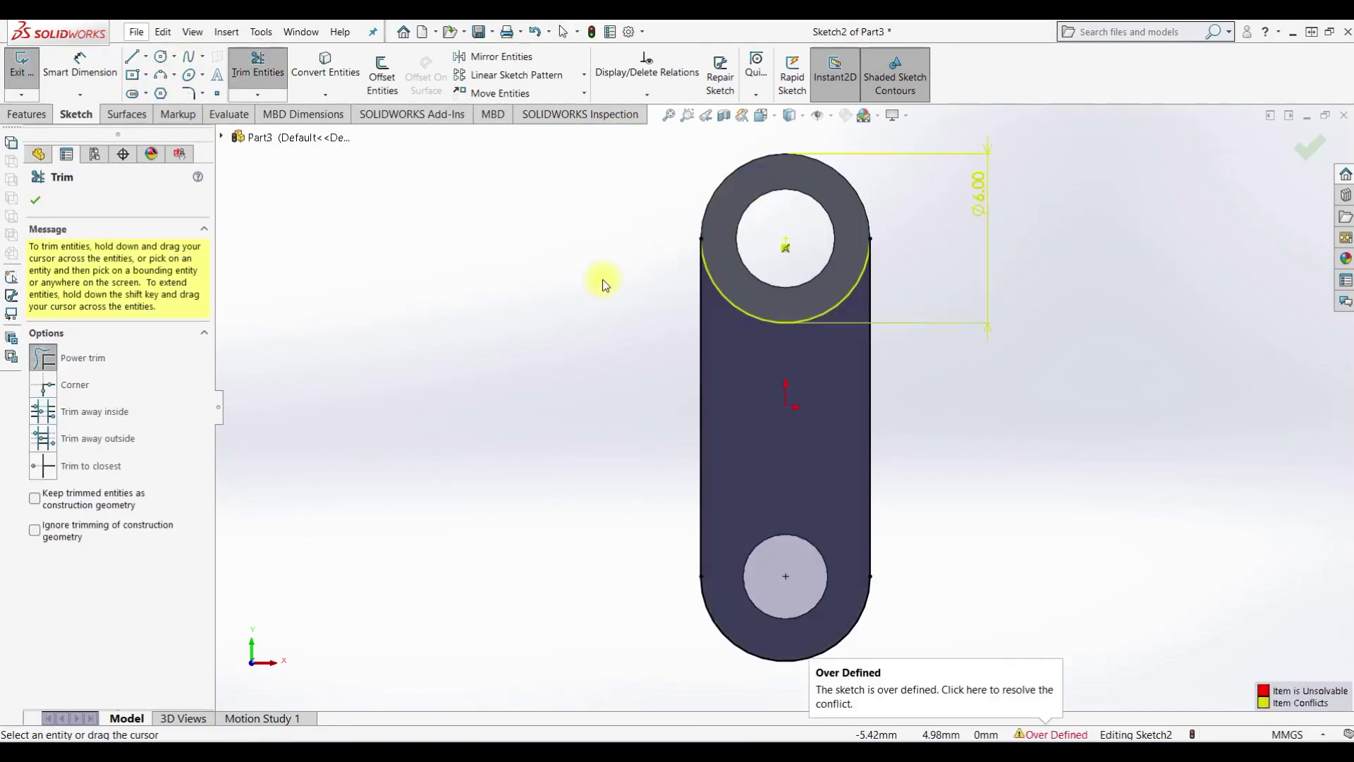
click(22, 64)
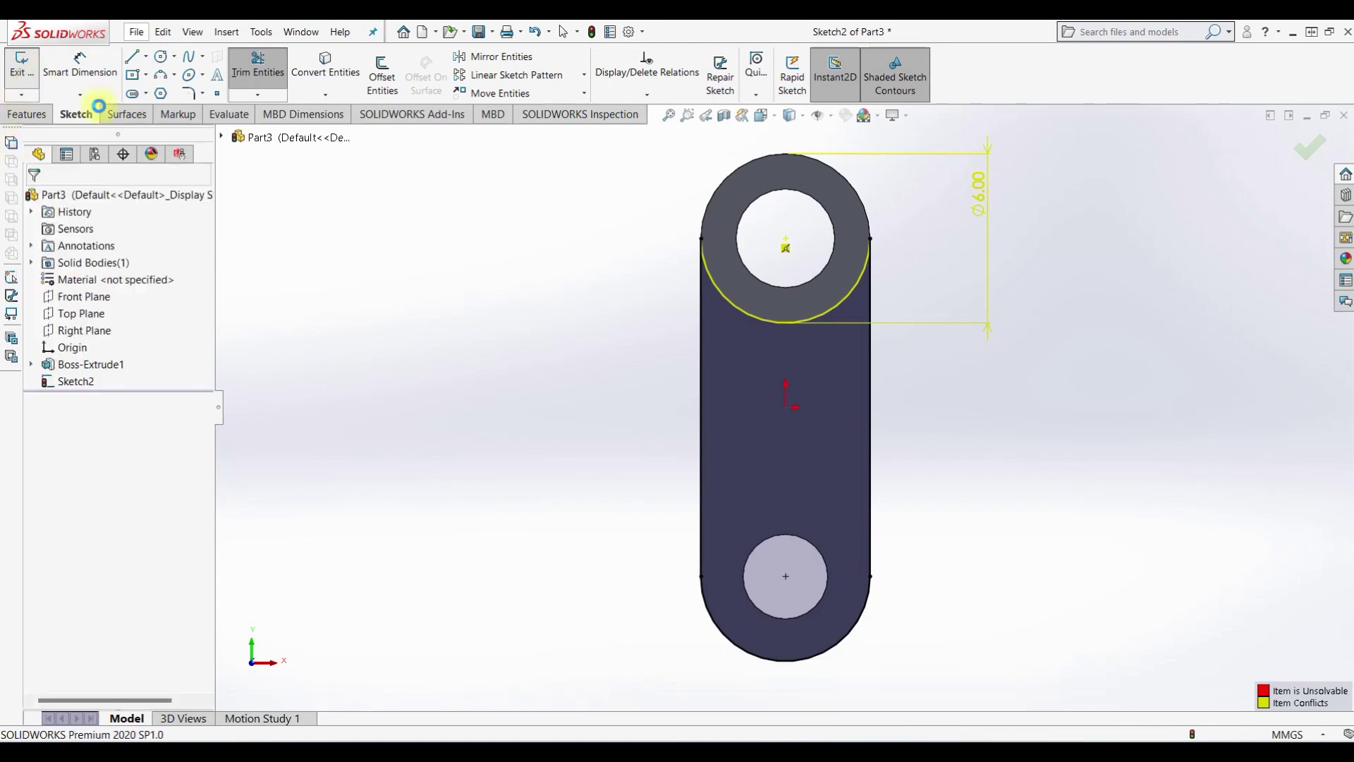
click(510, 134)
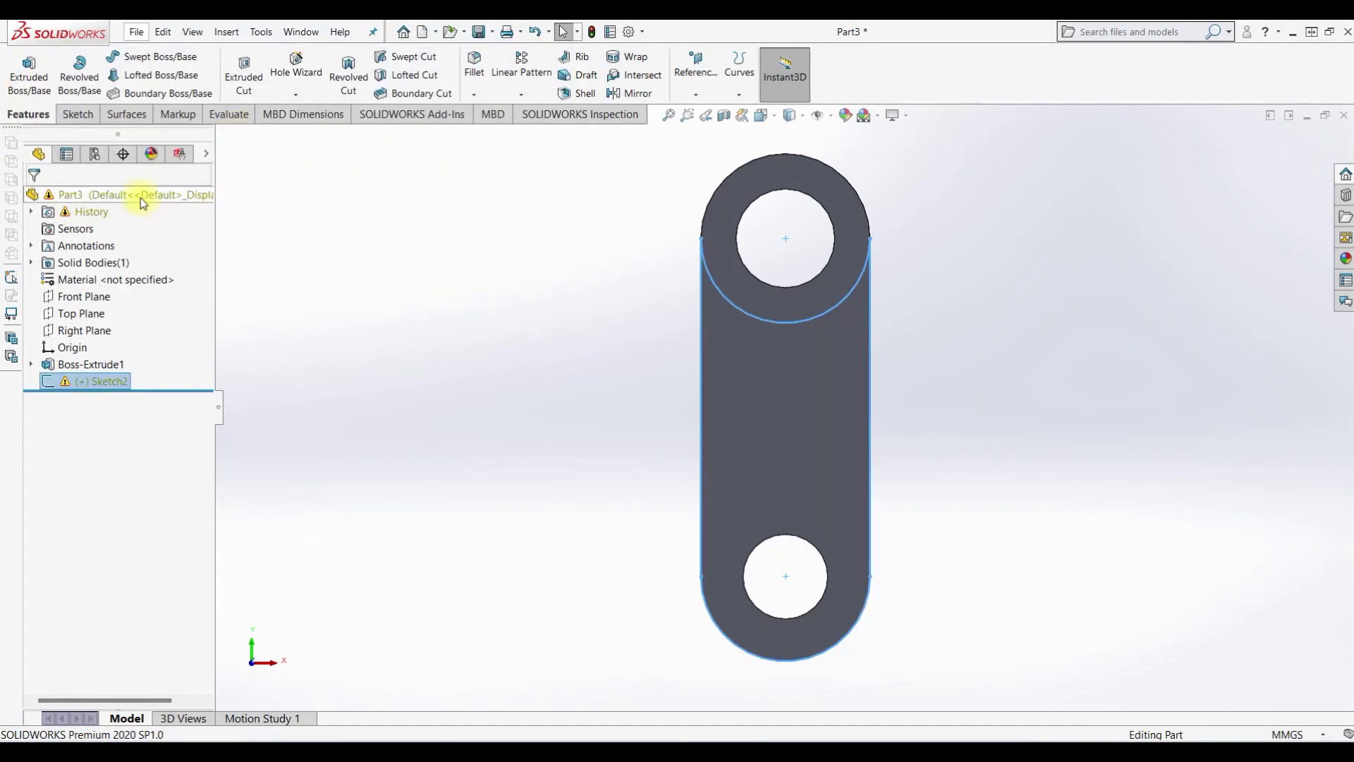
Reopen Sketch2, delete the conflicting Ø6.00 dimension, and exit the sketch.
right_click(89, 384)
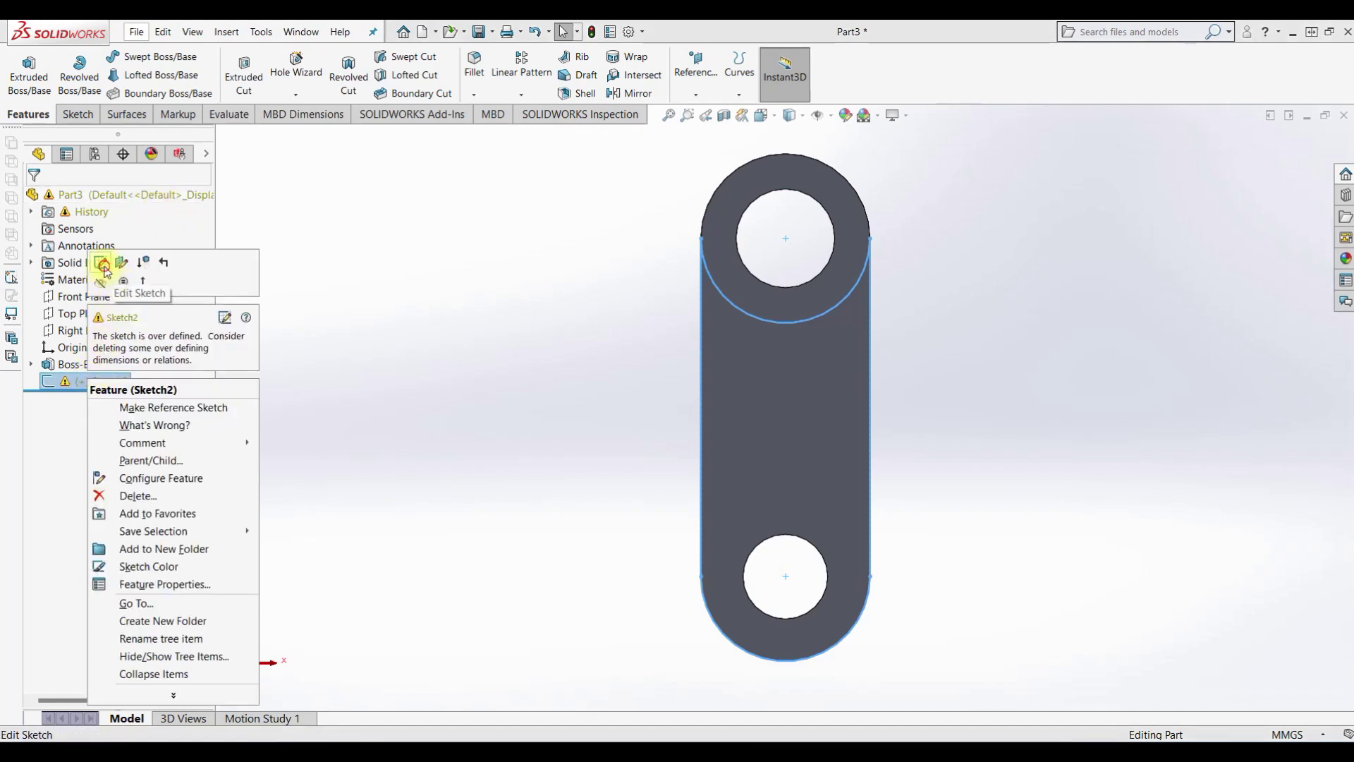
click(103, 264)
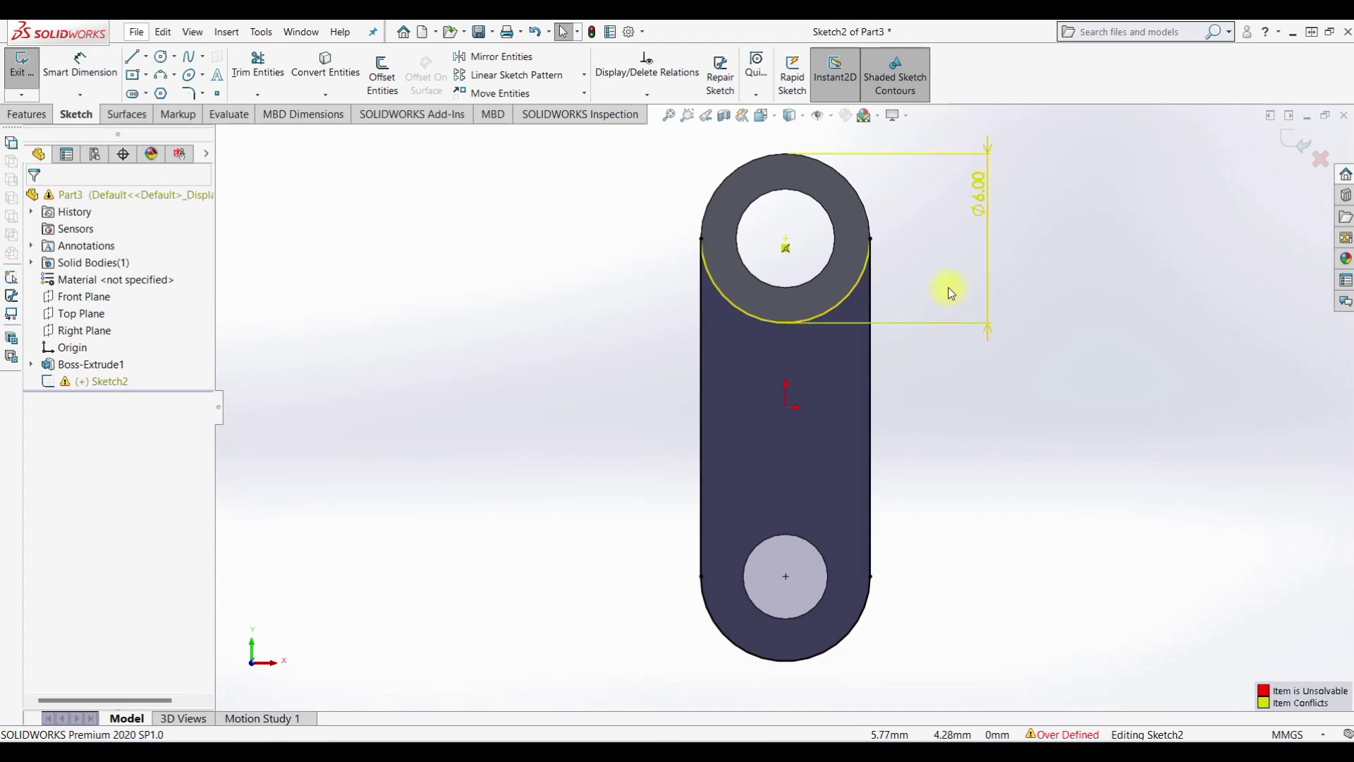
scroll(949, 293, down, 1)
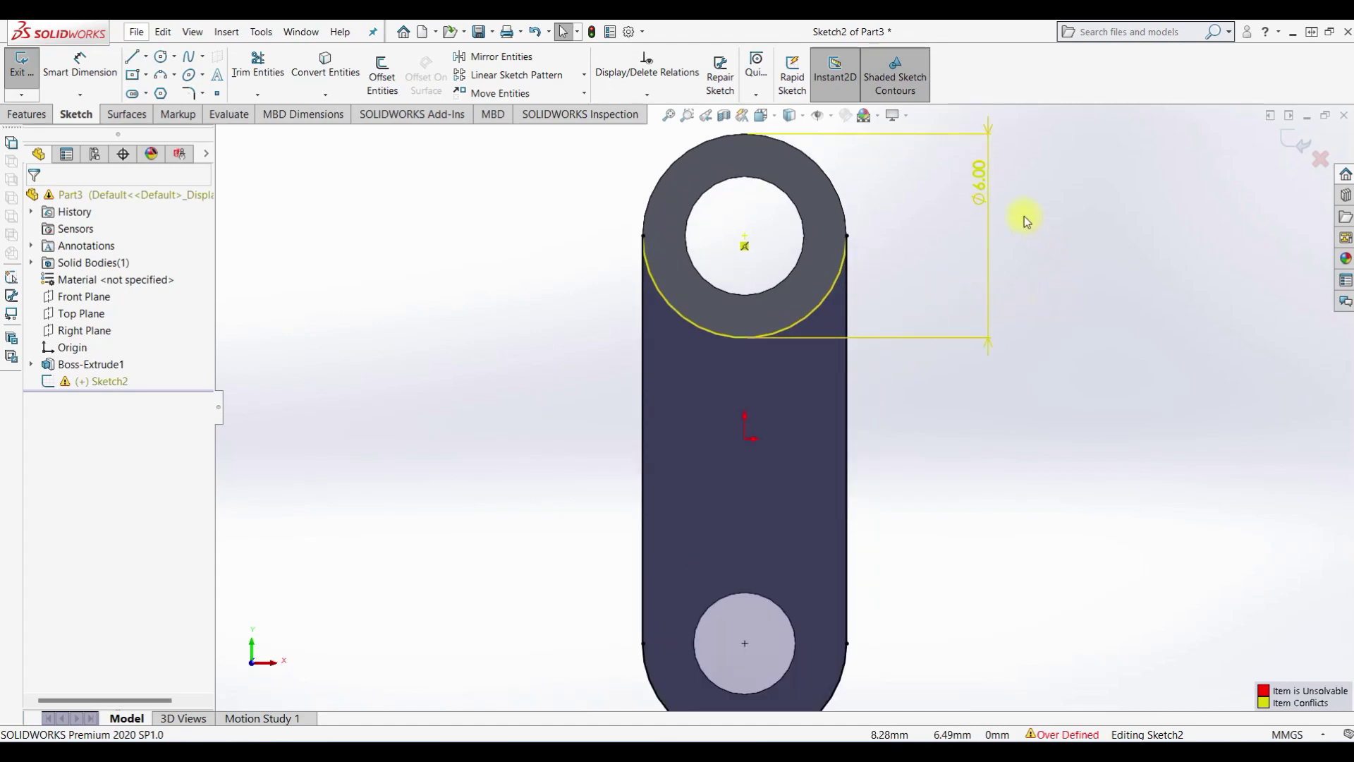
click(986, 232)
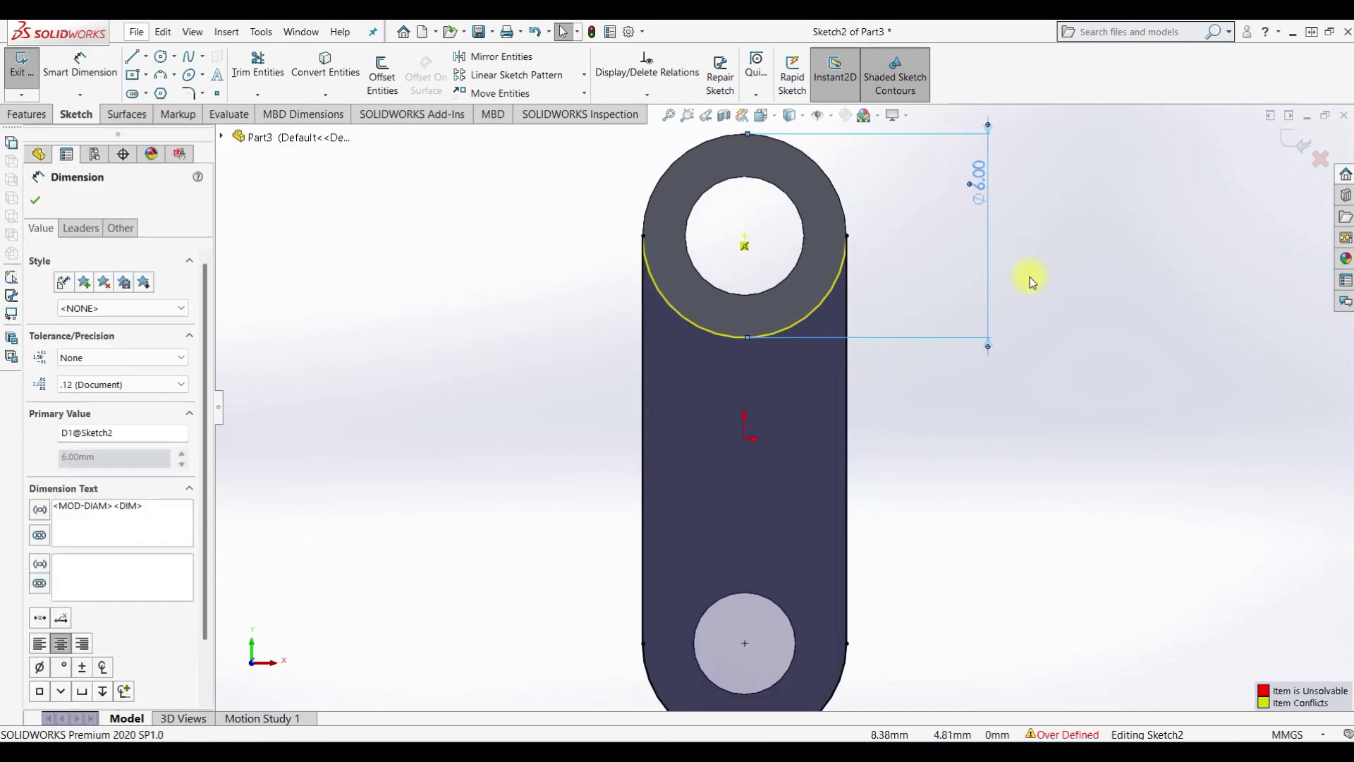
key(Delete)
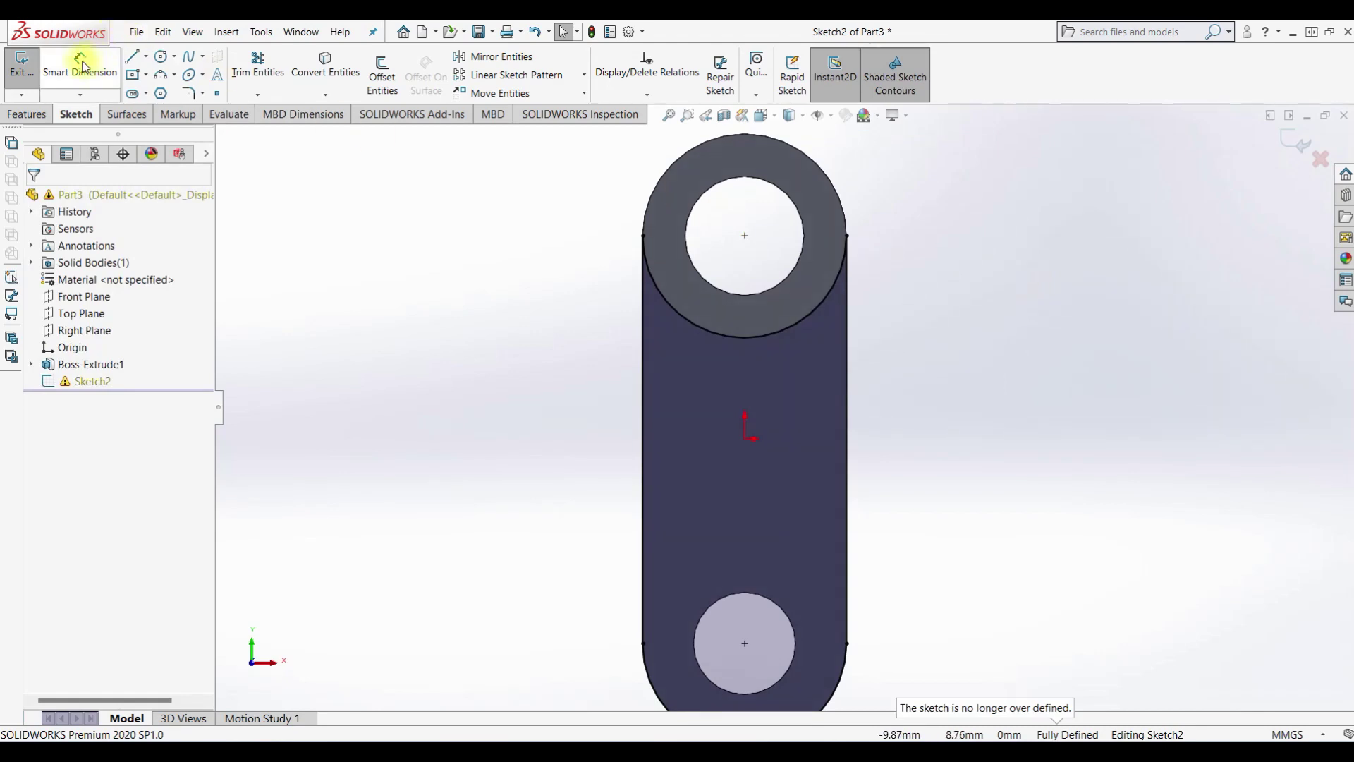
click(80, 67)
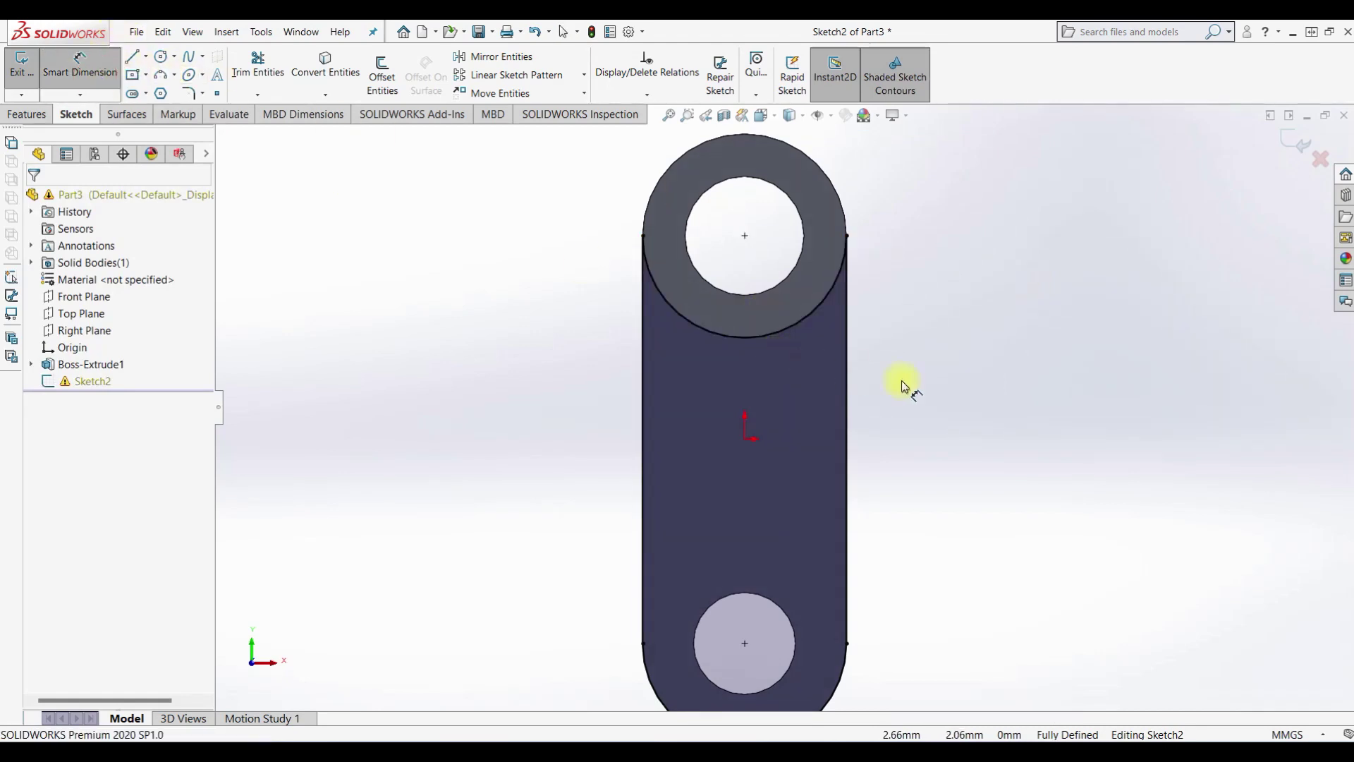
key(Escape)
scroll(1000, 387, up, 2)
scroll(953, 391, down, 2)
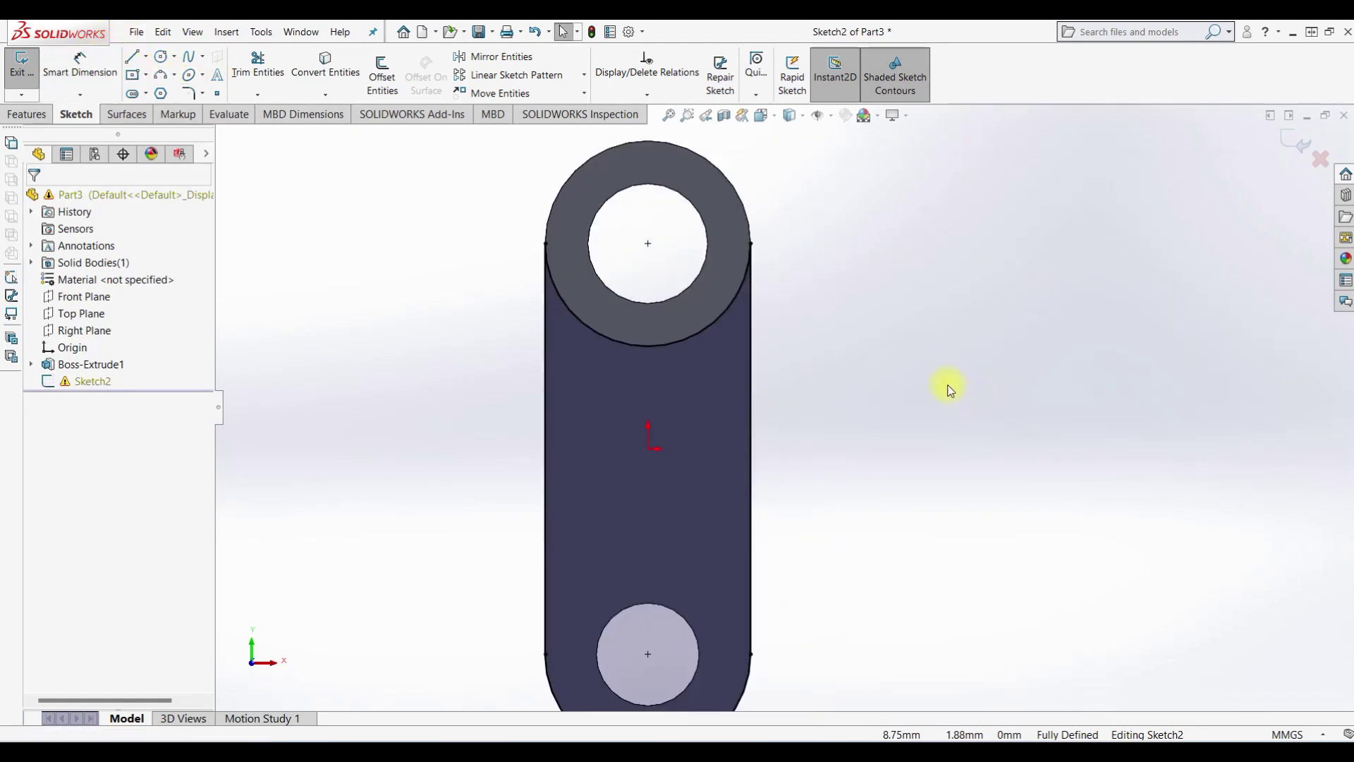
scroll(949, 390, up, 3)
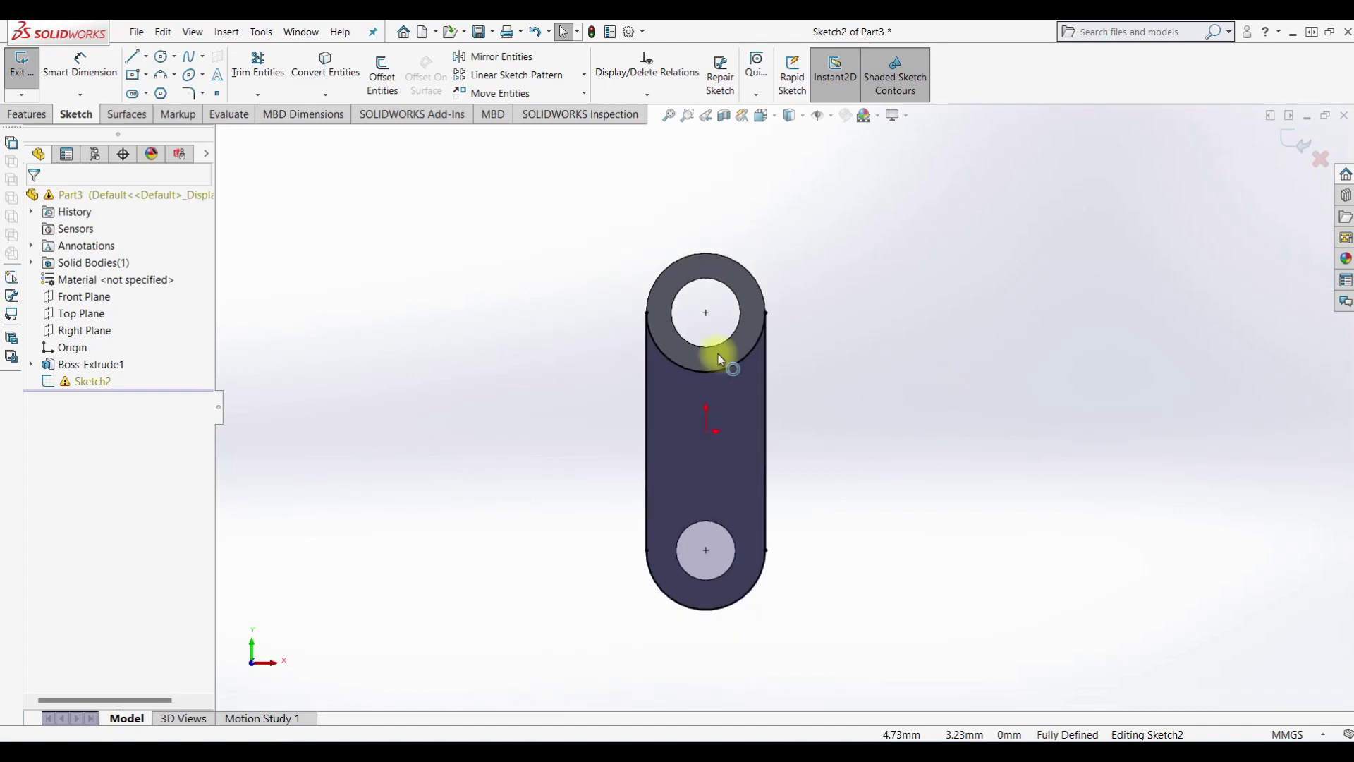
click(21, 65)
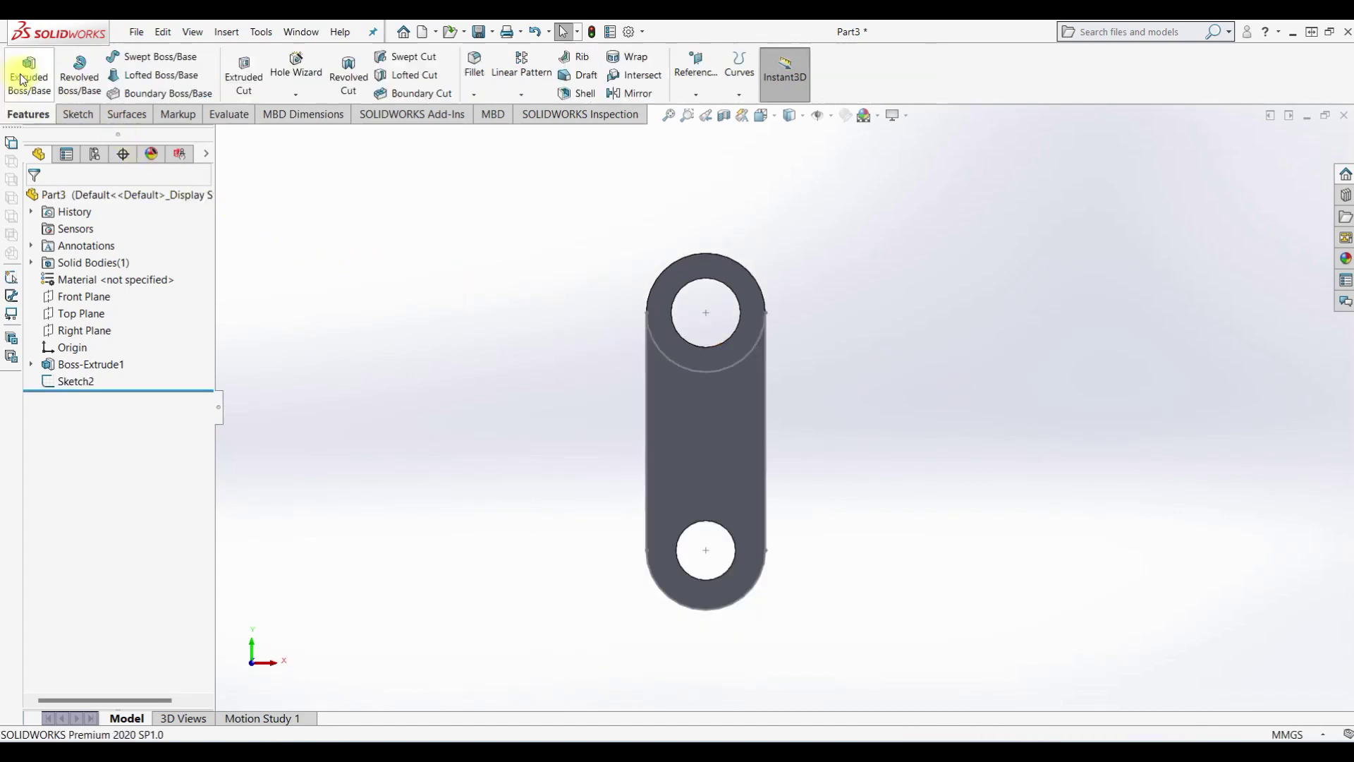
Extruded-cut the Sketch2 contour Blind to a depth of 4.50 mm.
click(243, 90)
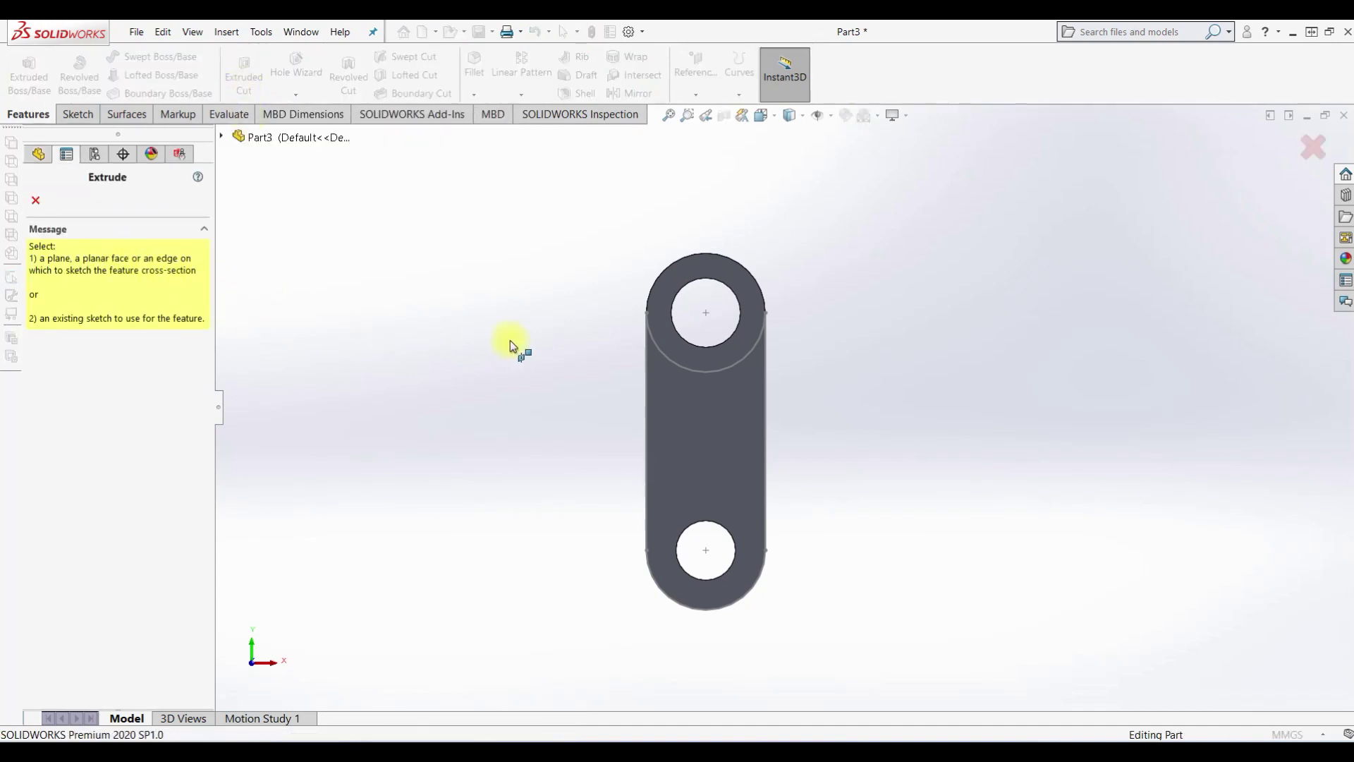
click(647, 412)
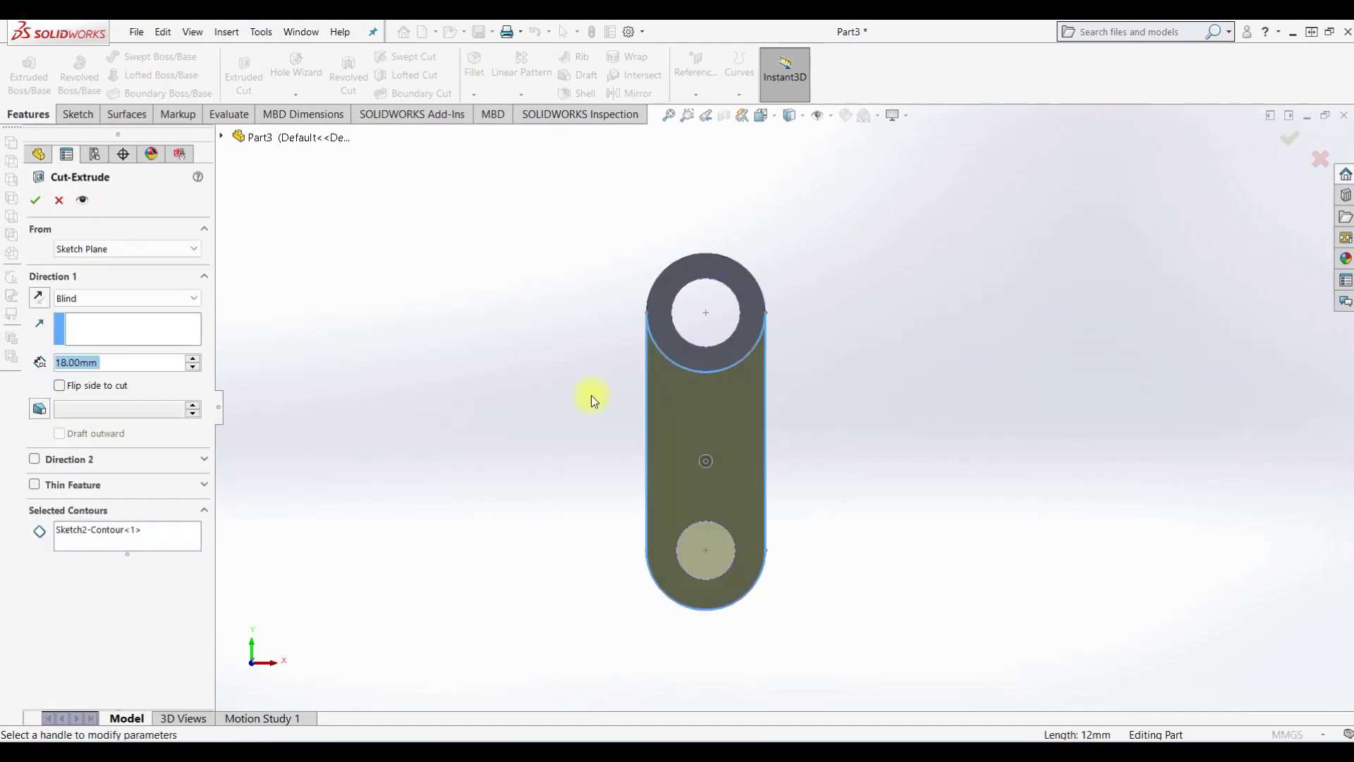
middle_drag(531, 417, 408, 429)
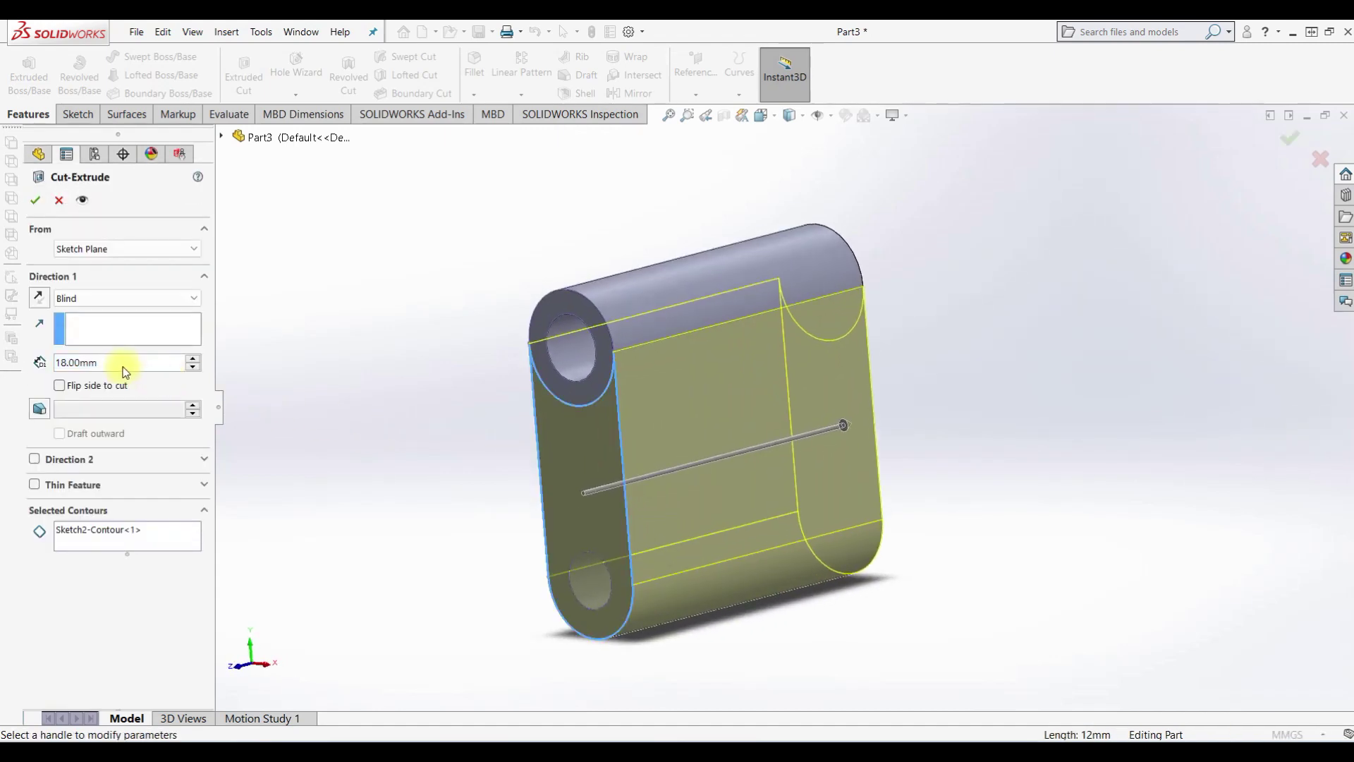
double_click(91, 362)
text(4.5)
key(Return)
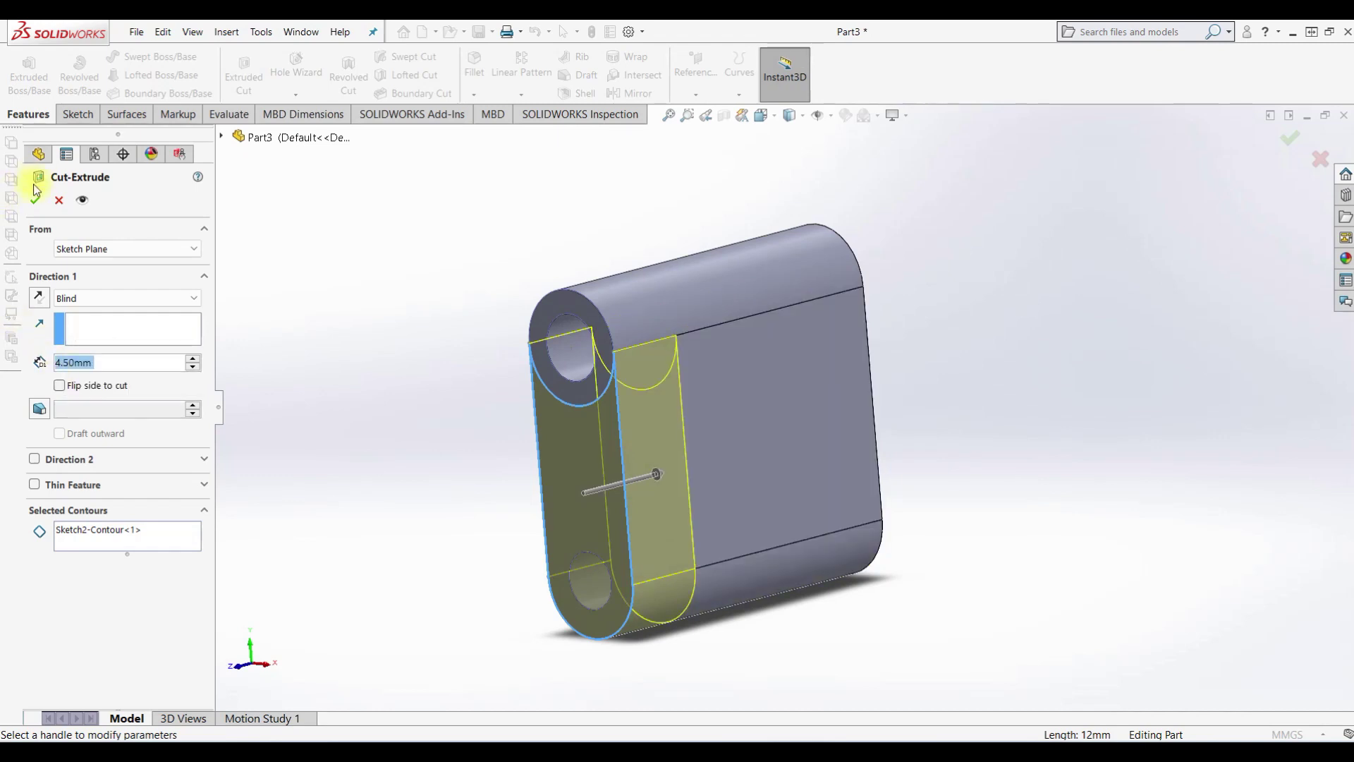
click(34, 200)
click(464, 451)
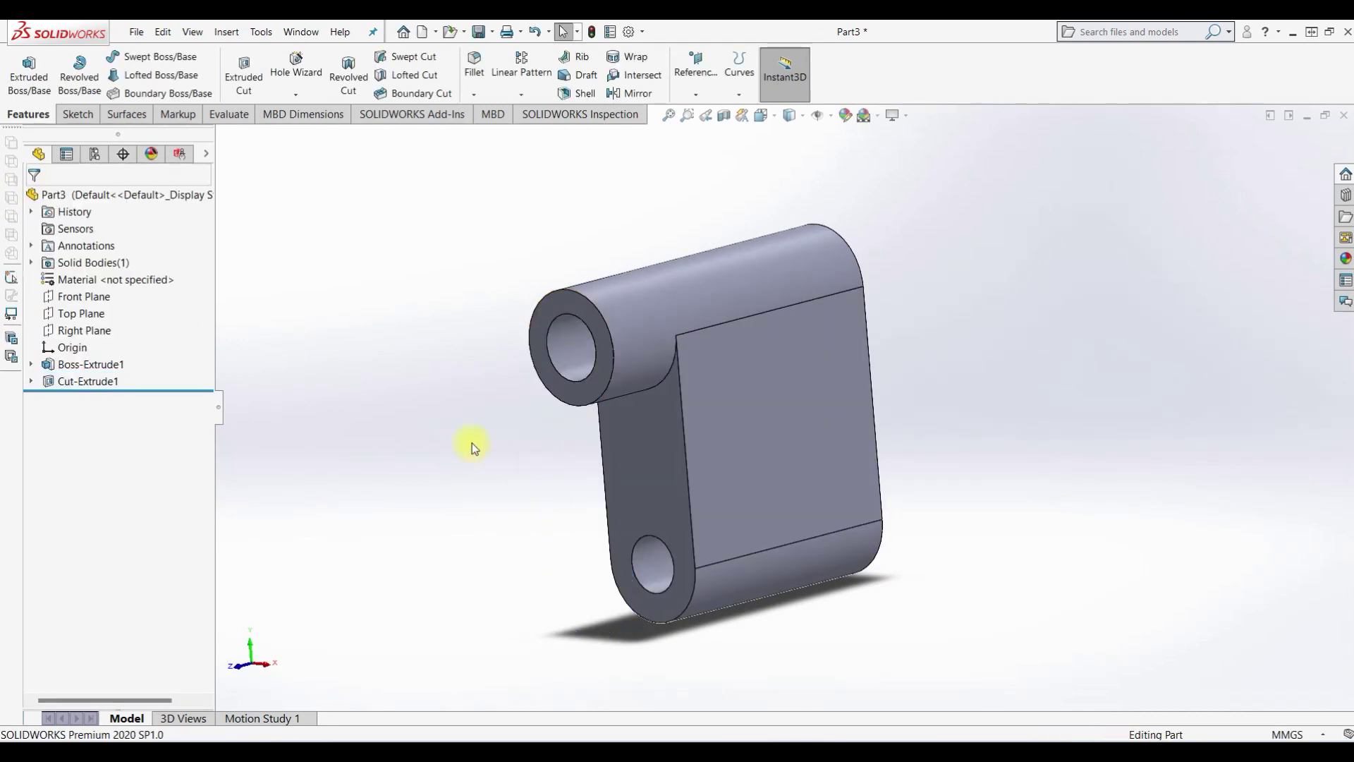
Mirror Cut-Extrude1 about the Front Plane to recess both faces.
click(73, 382)
click(521, 95)
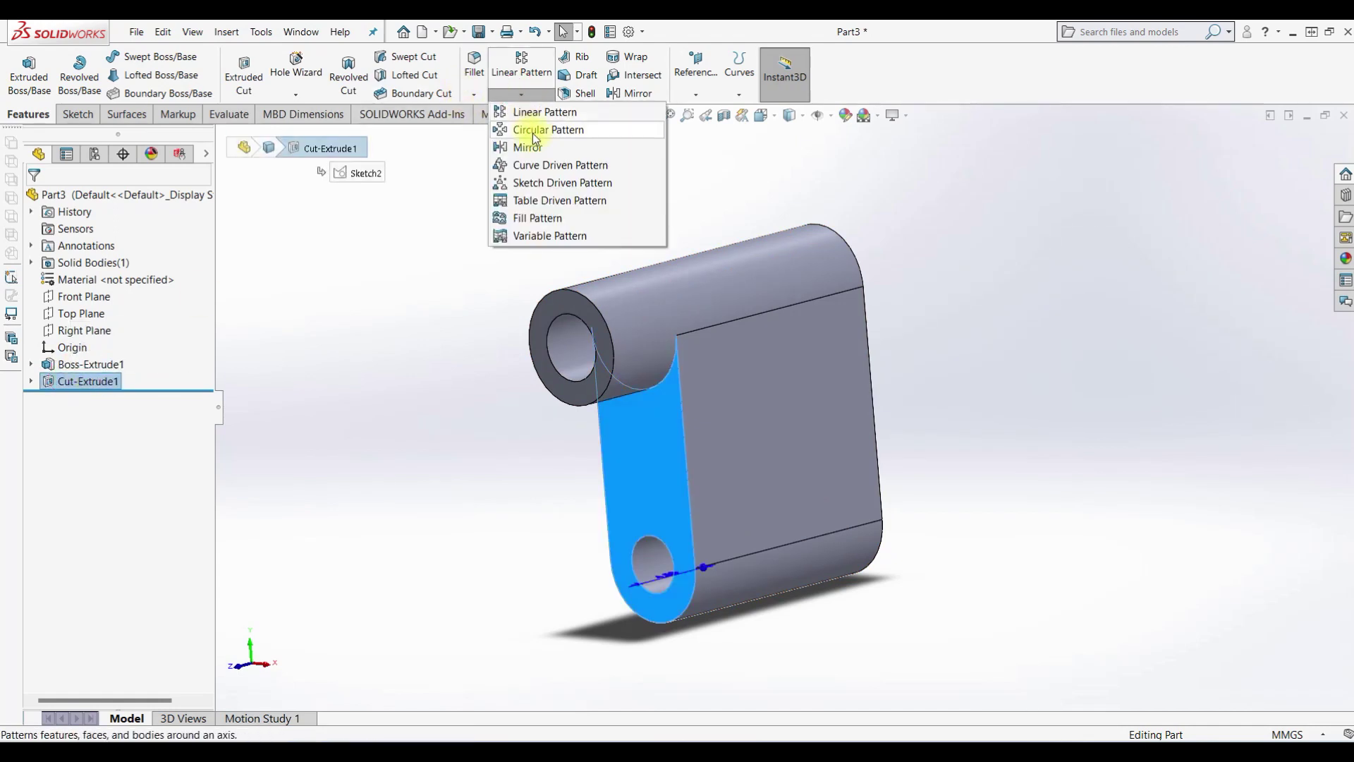
click(529, 147)
click(221, 138)
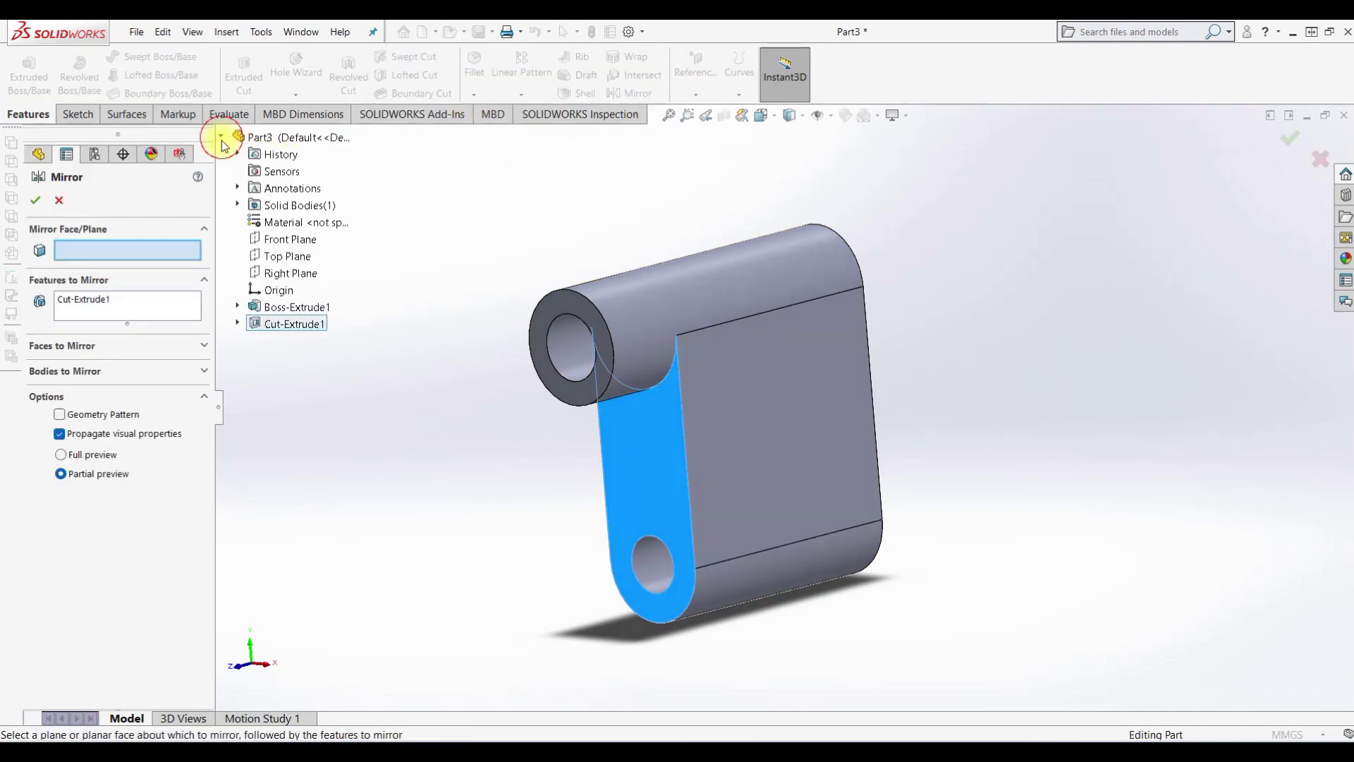
click(240, 242)
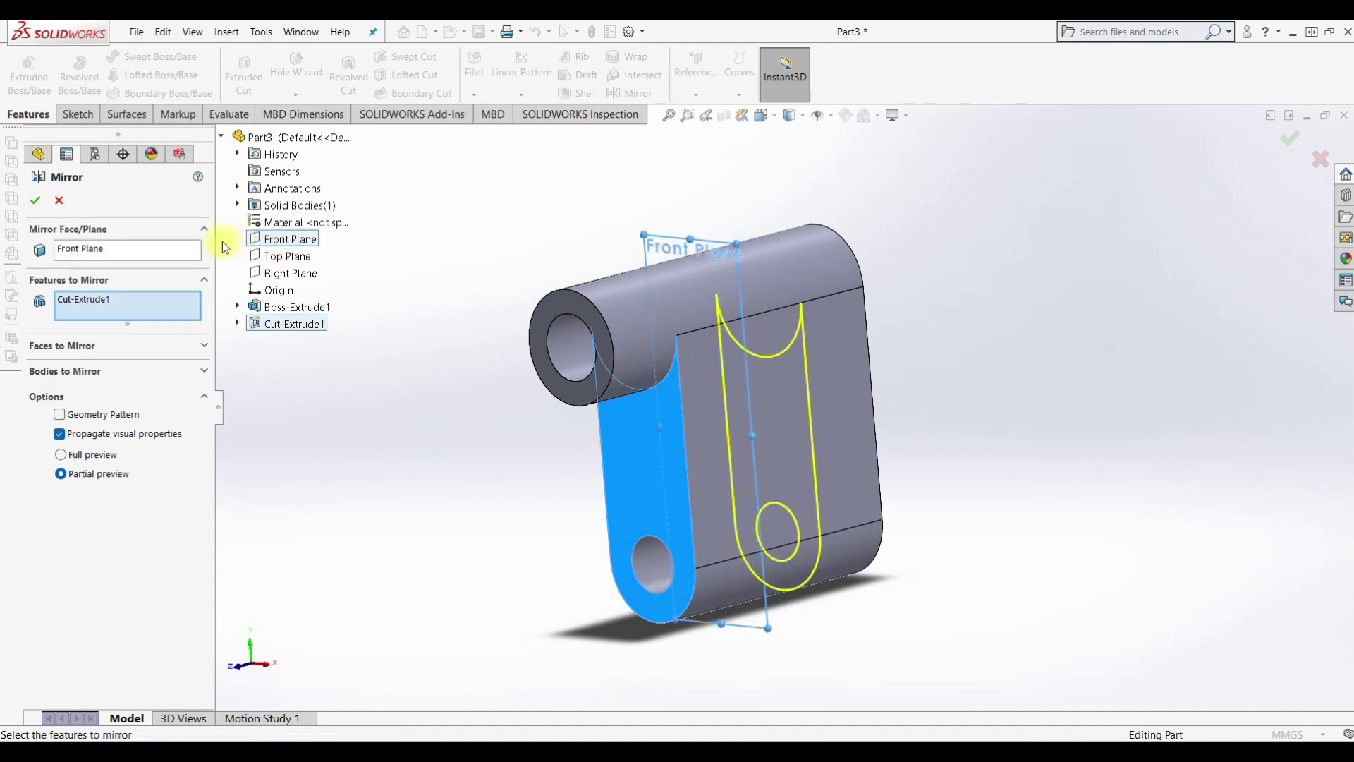
click(34, 200)
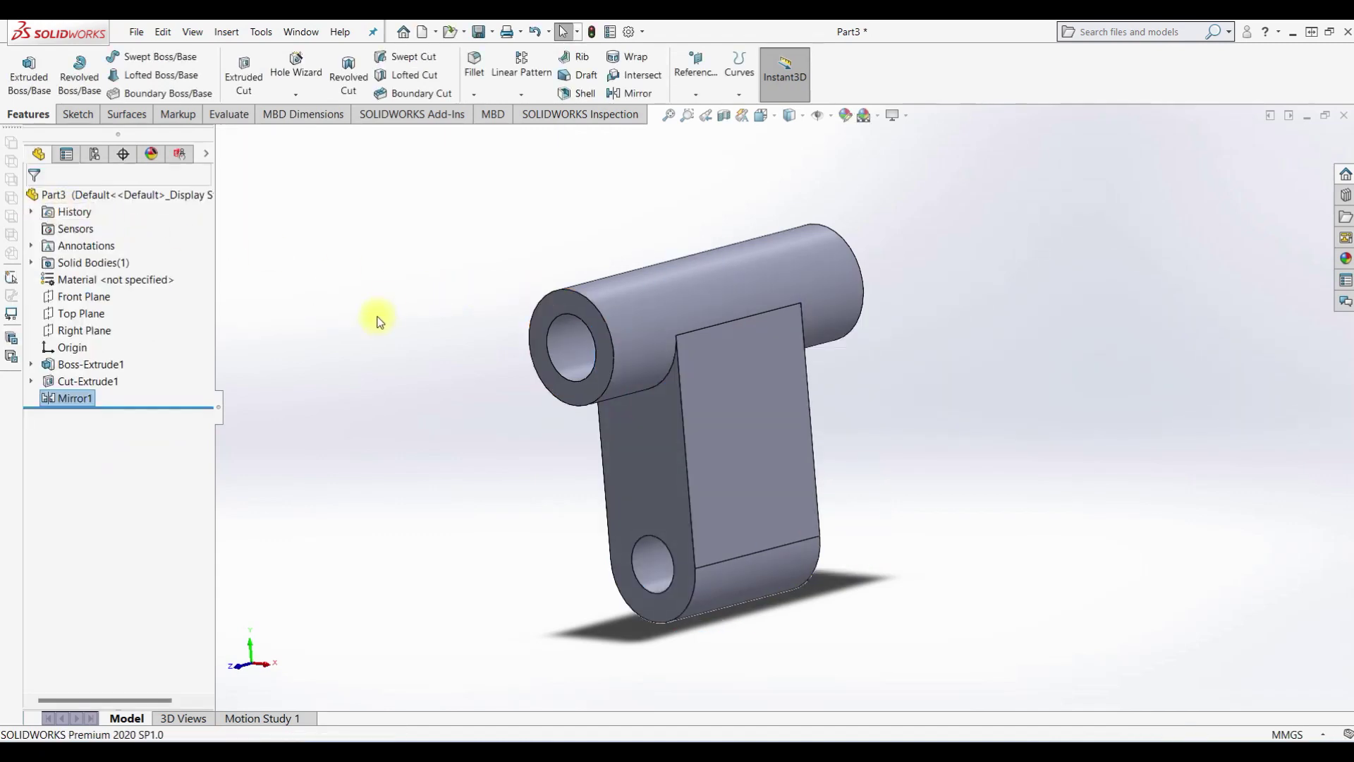
middle_drag(402, 357, 407, 330)
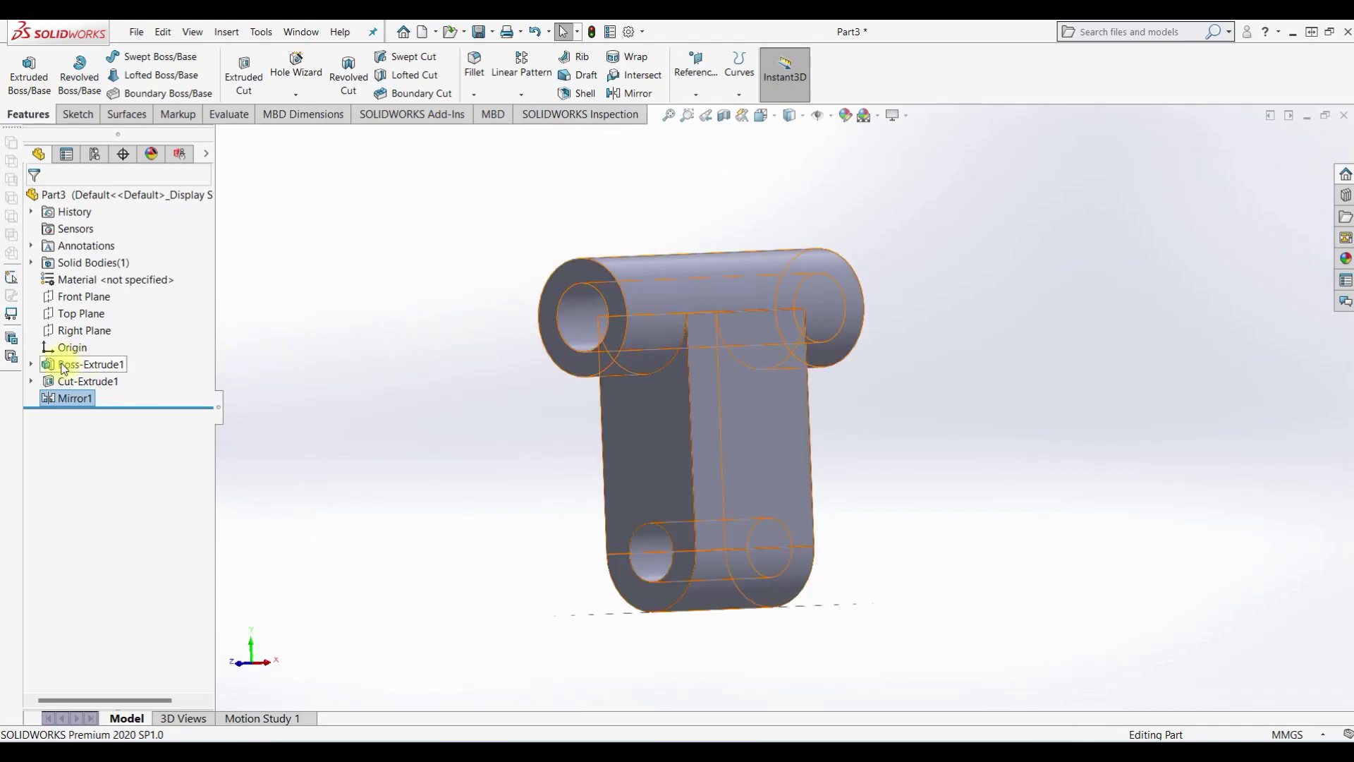
click(52, 399)
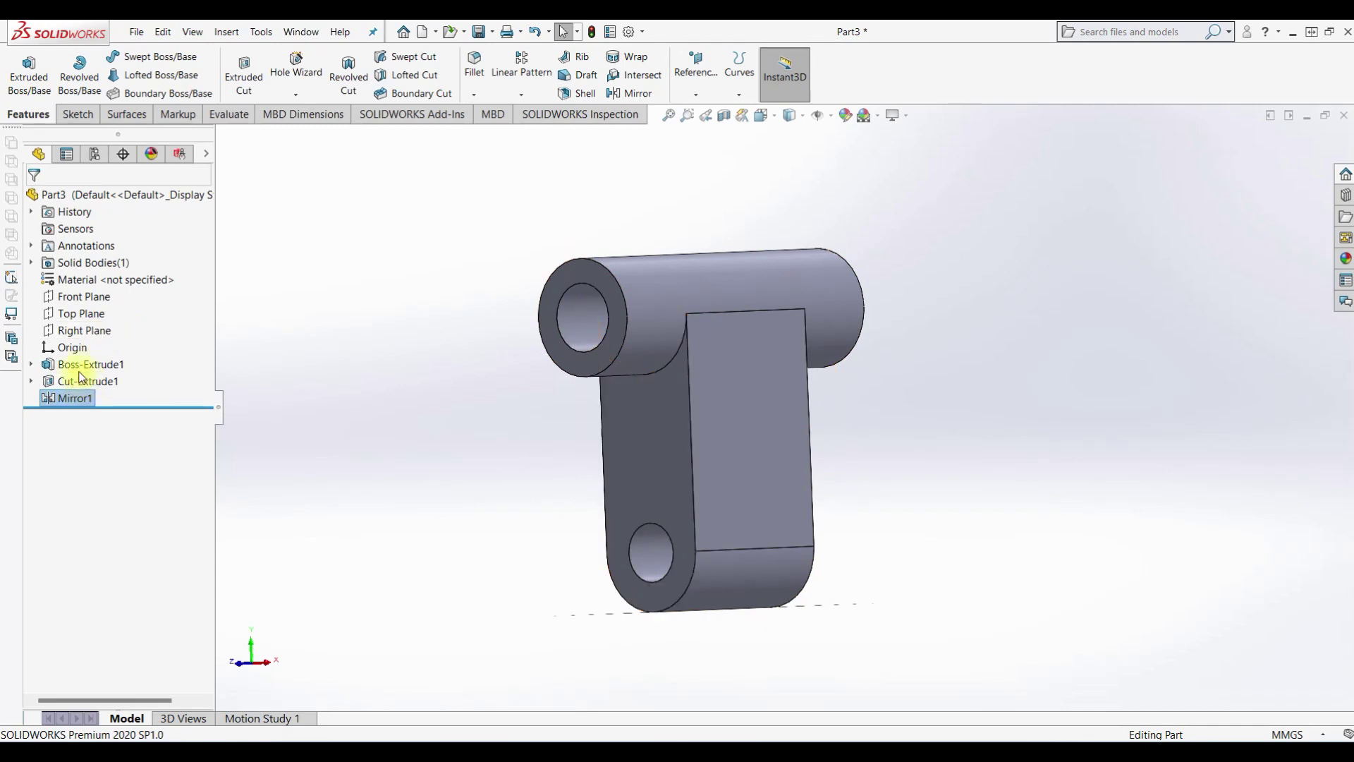
Start Sketch3 on the Right Plane, view it normal, and draw a small circle.
click(70, 331)
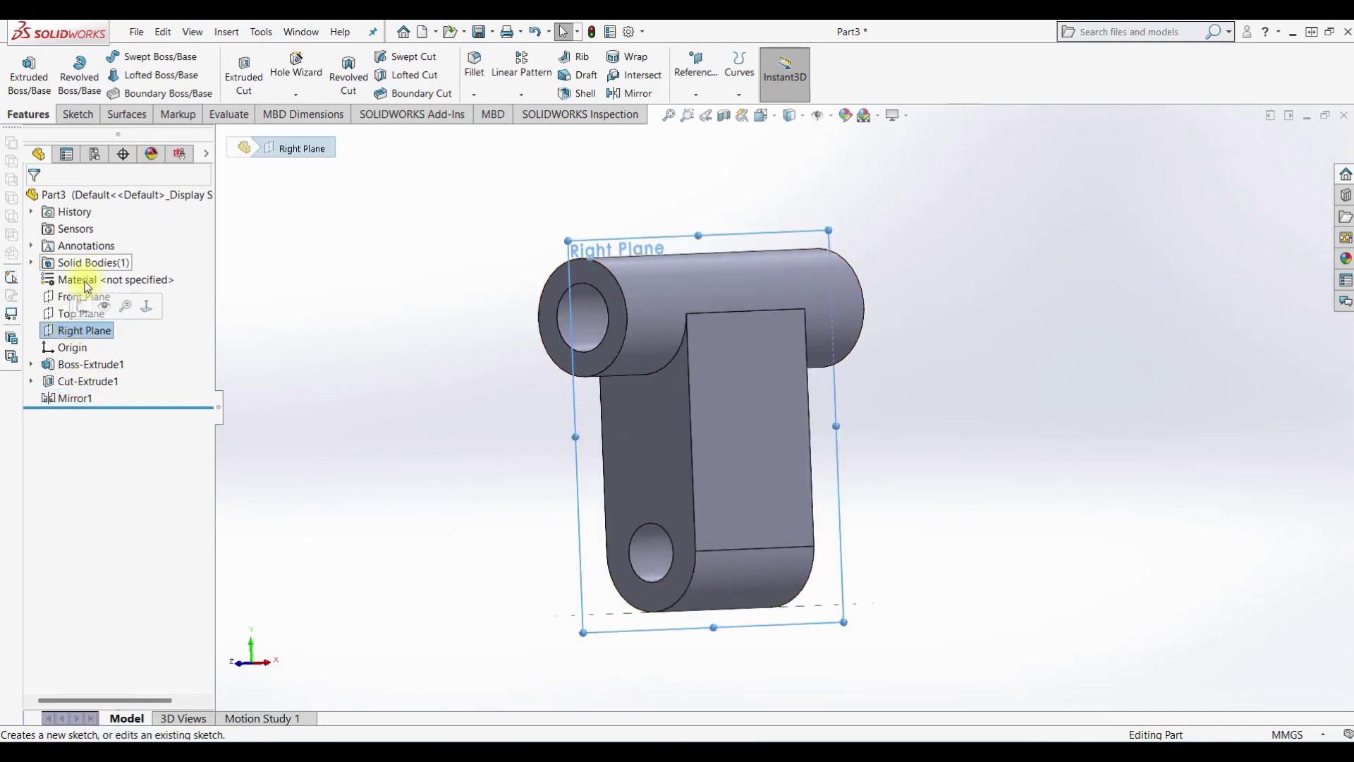
click(83, 306)
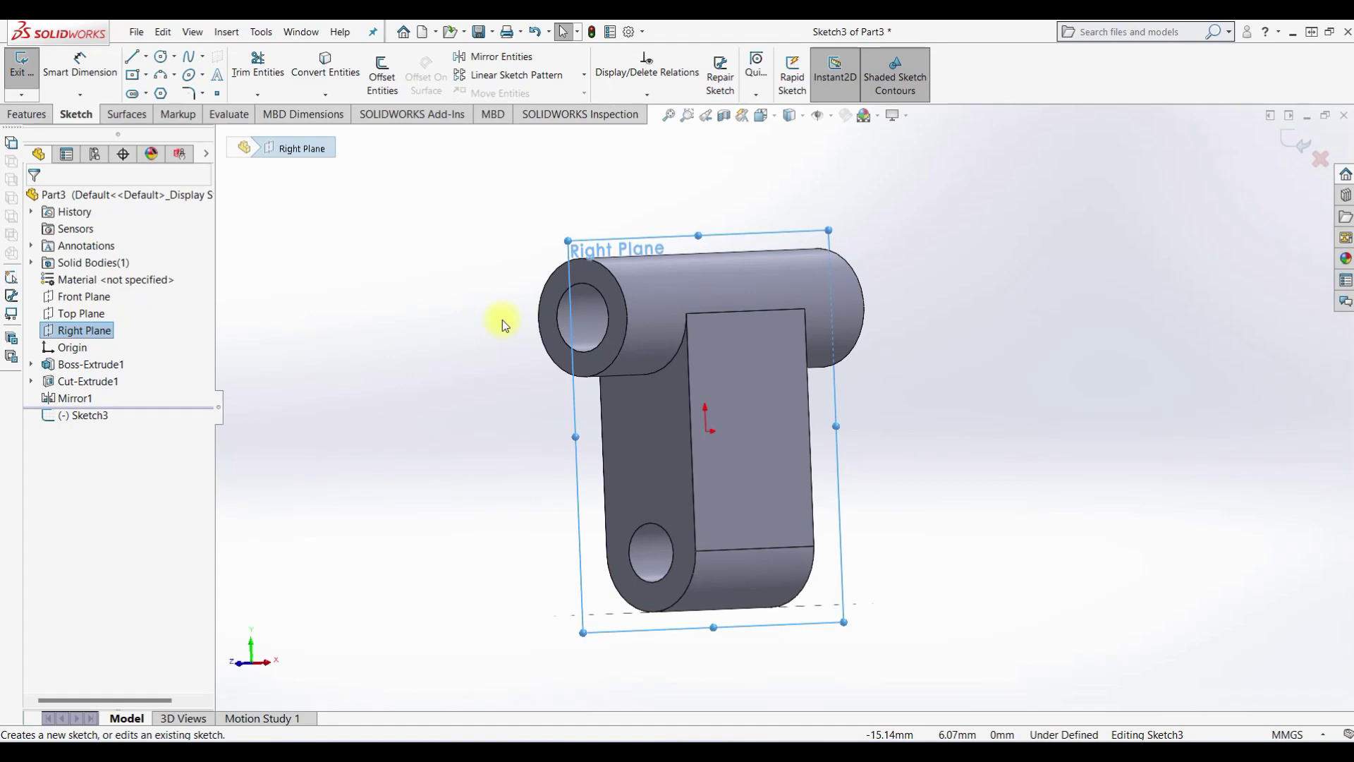
click(84, 416)
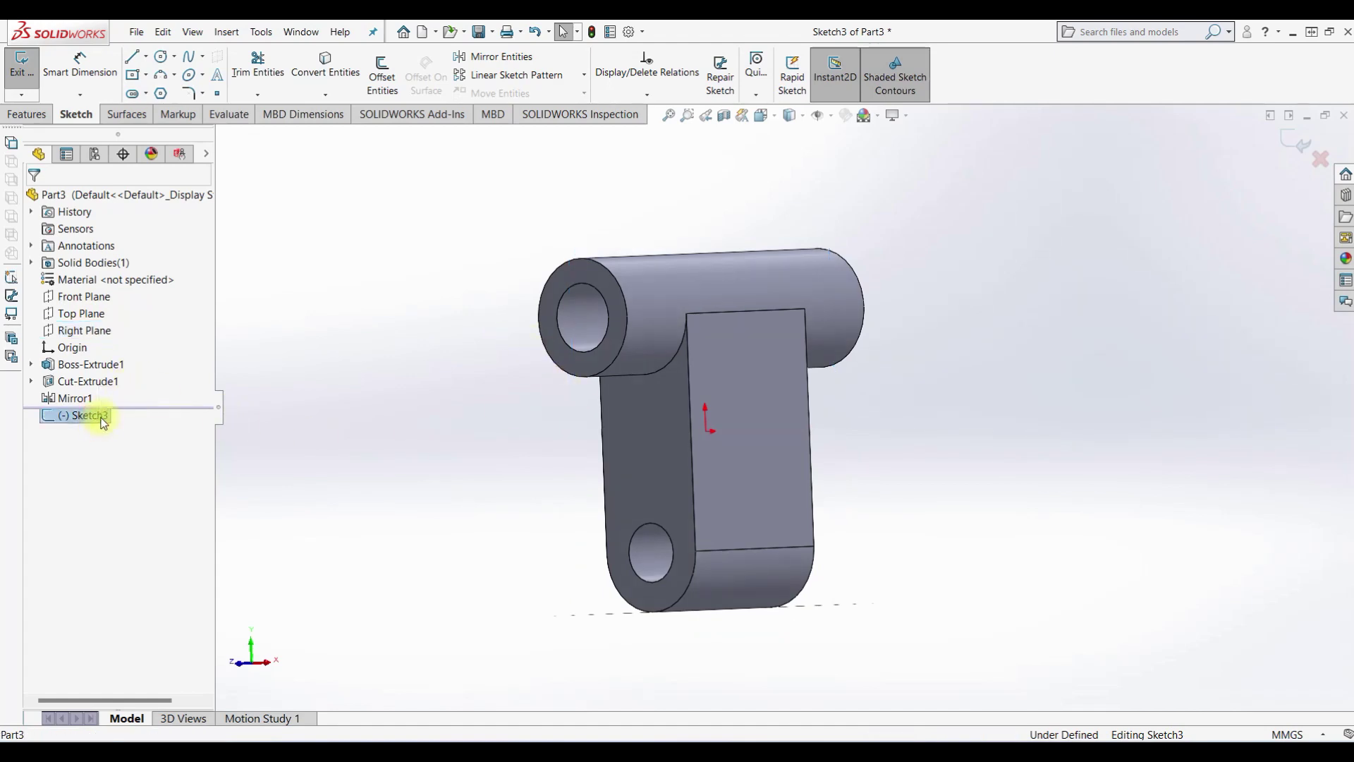
key(ctrl+8)
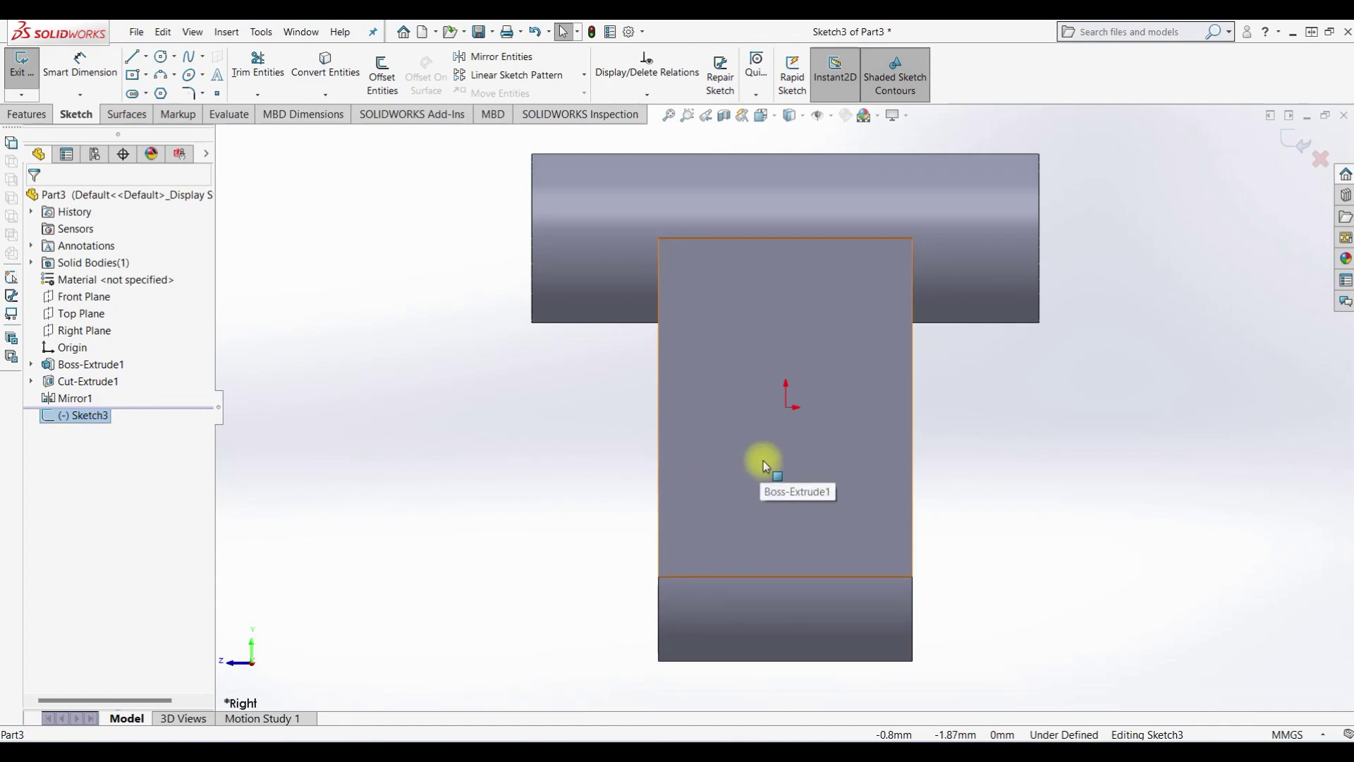
click(162, 59)
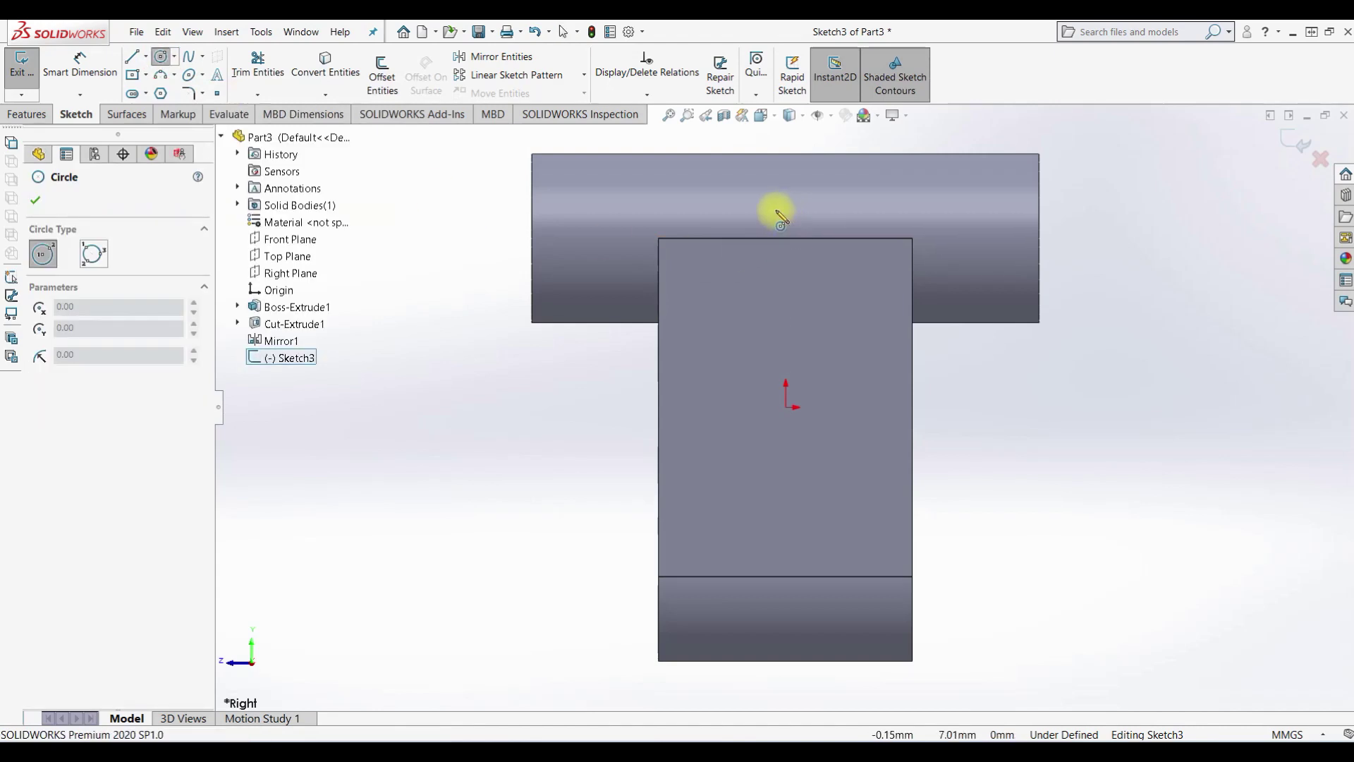
drag(773, 212, 785, 224)
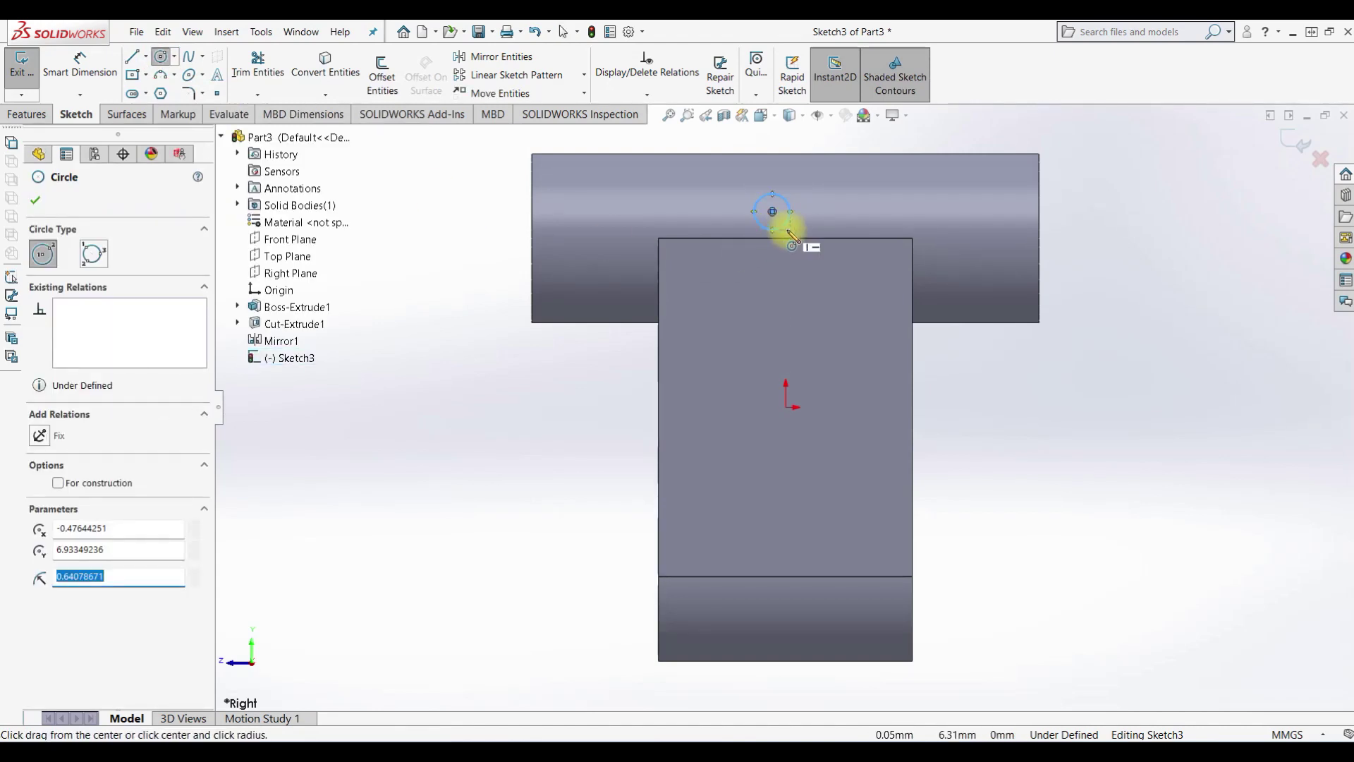
key(Escape)
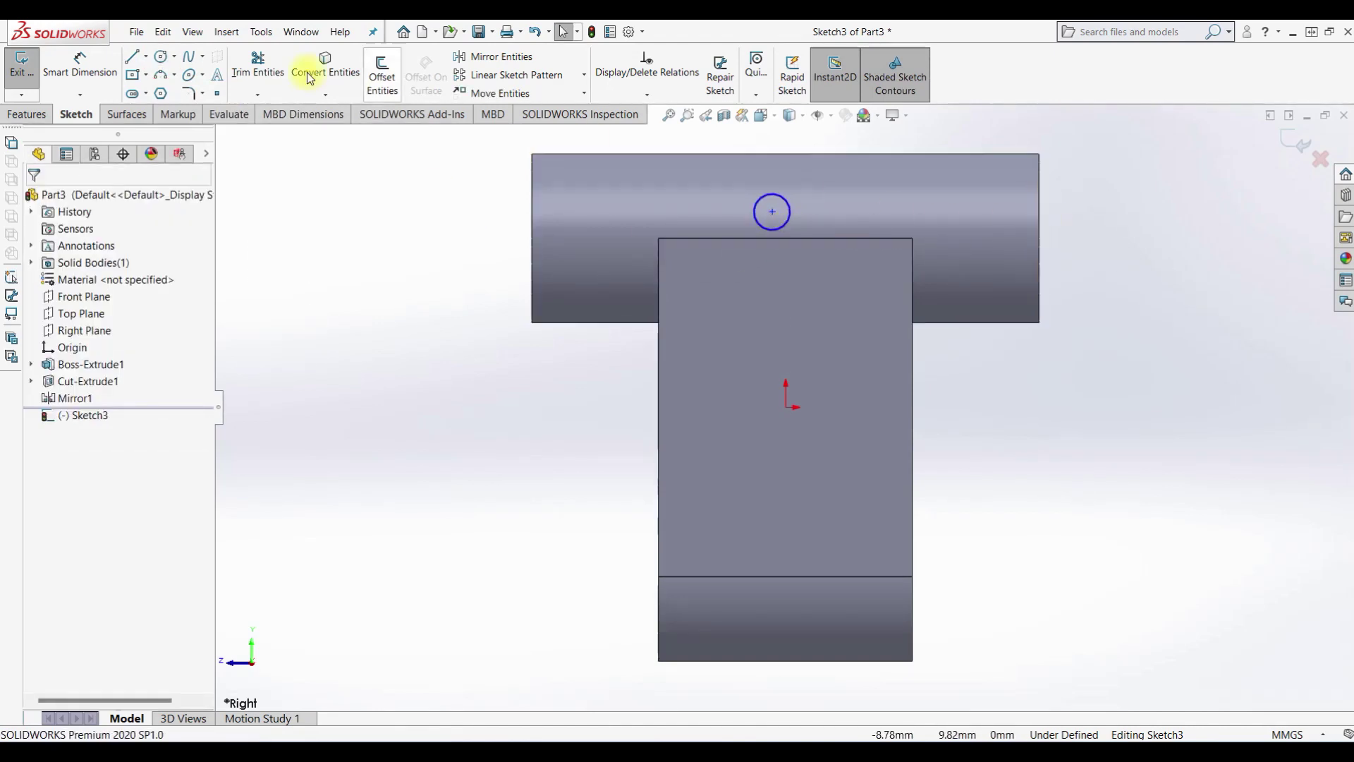
Project the tube's right end edge into the sketch as construction geometry.
click(293, 76)
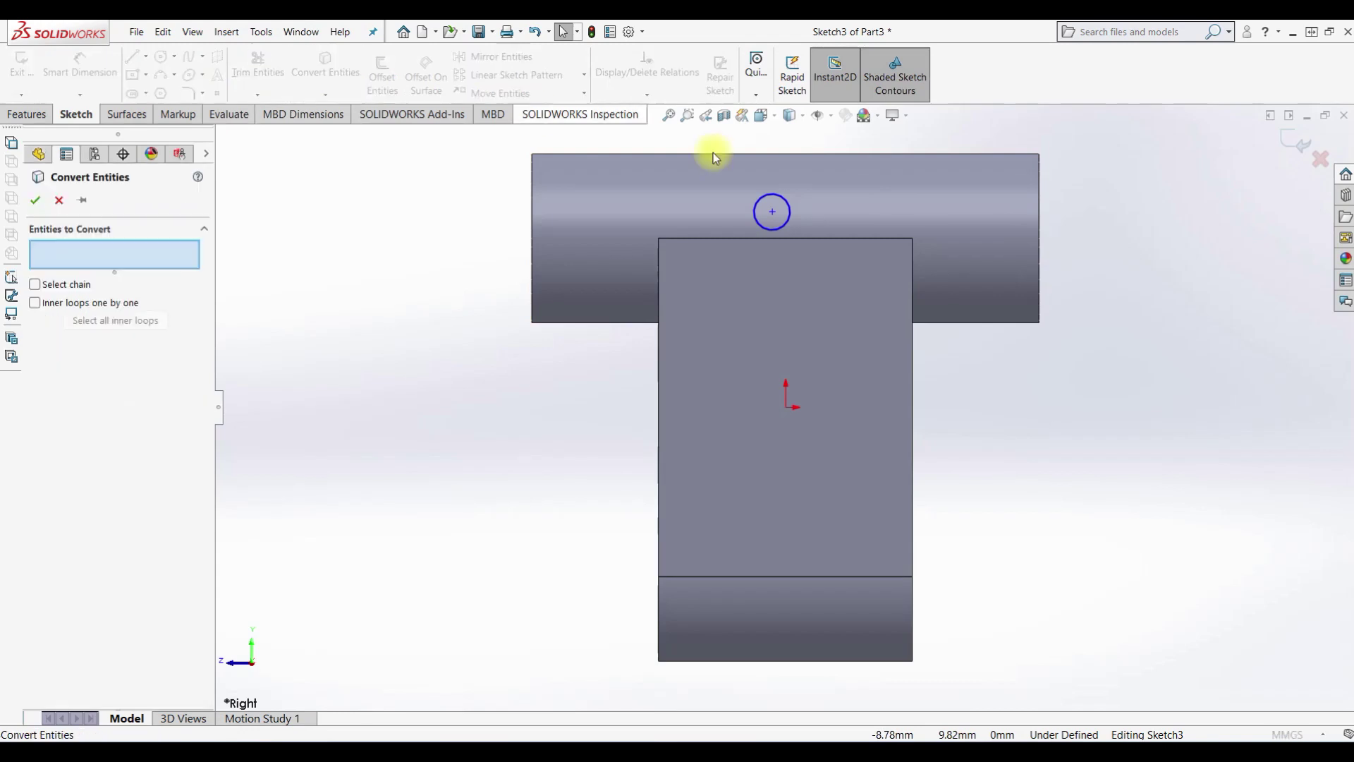
click(1040, 215)
click(35, 199)
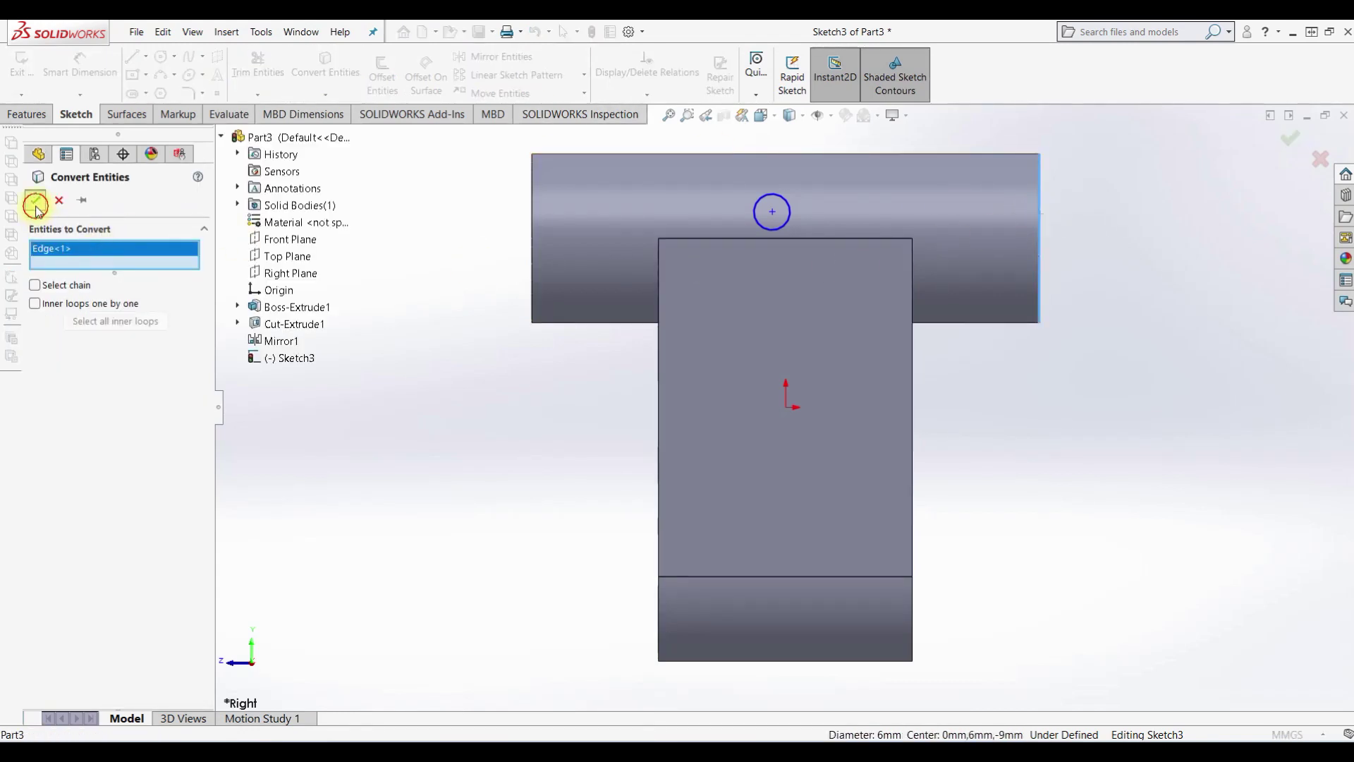
click(1037, 235)
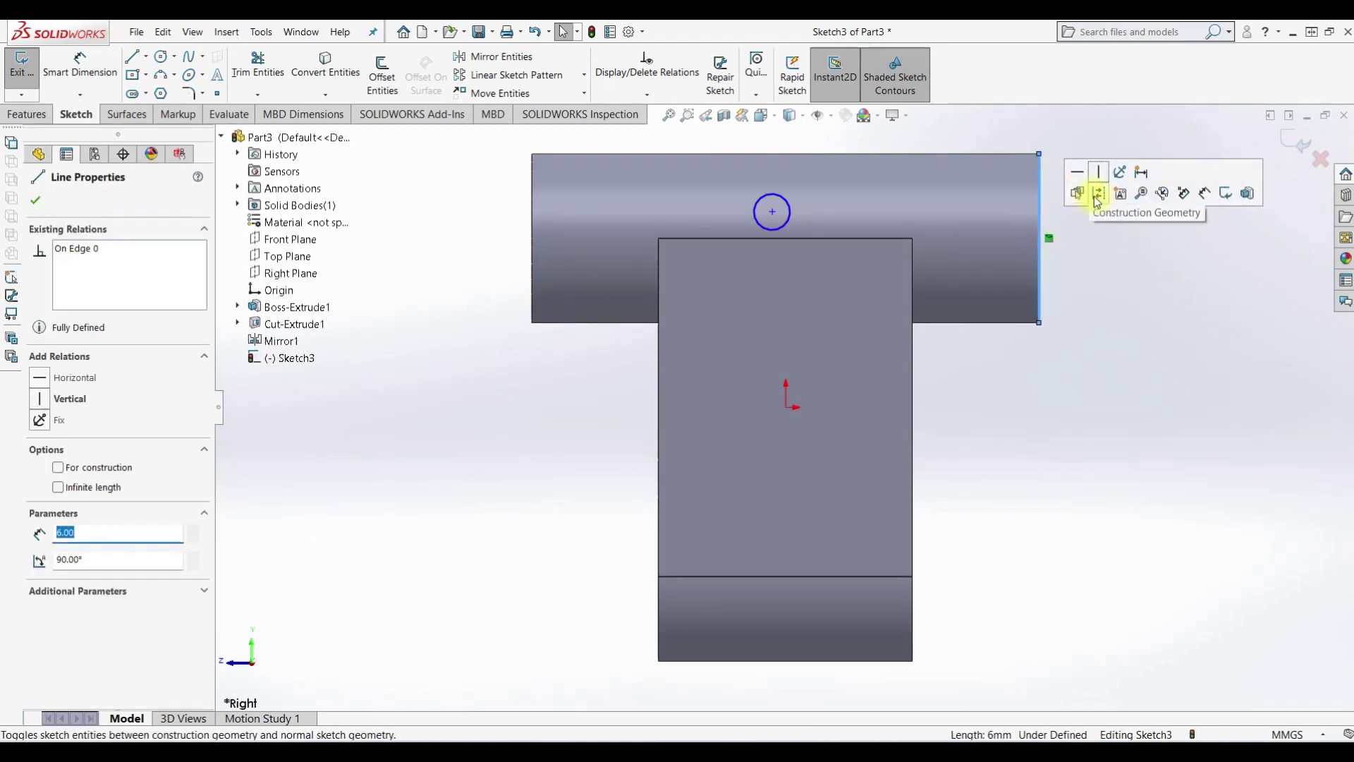
click(1097, 196)
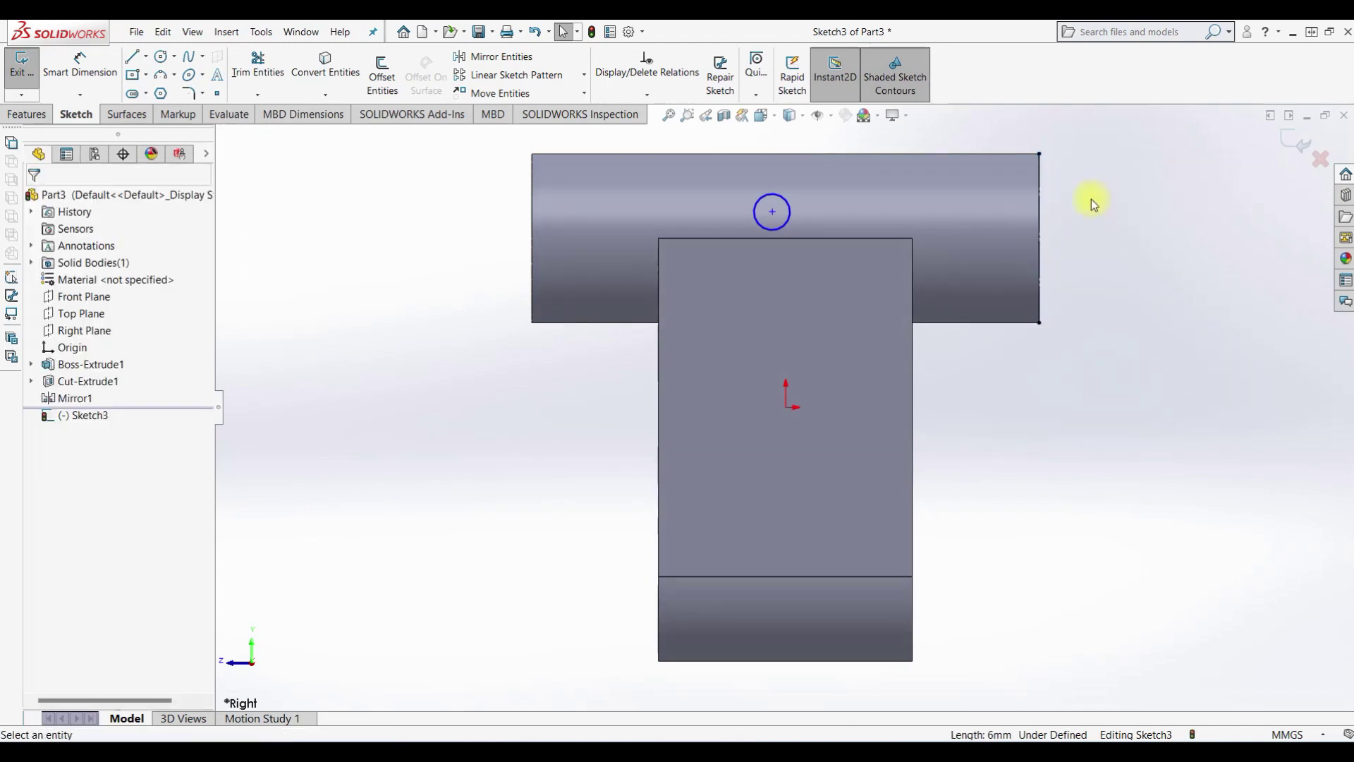
Align the circle centre horizontally with the edge midpoint and vertically with the origin.
click(771, 211)
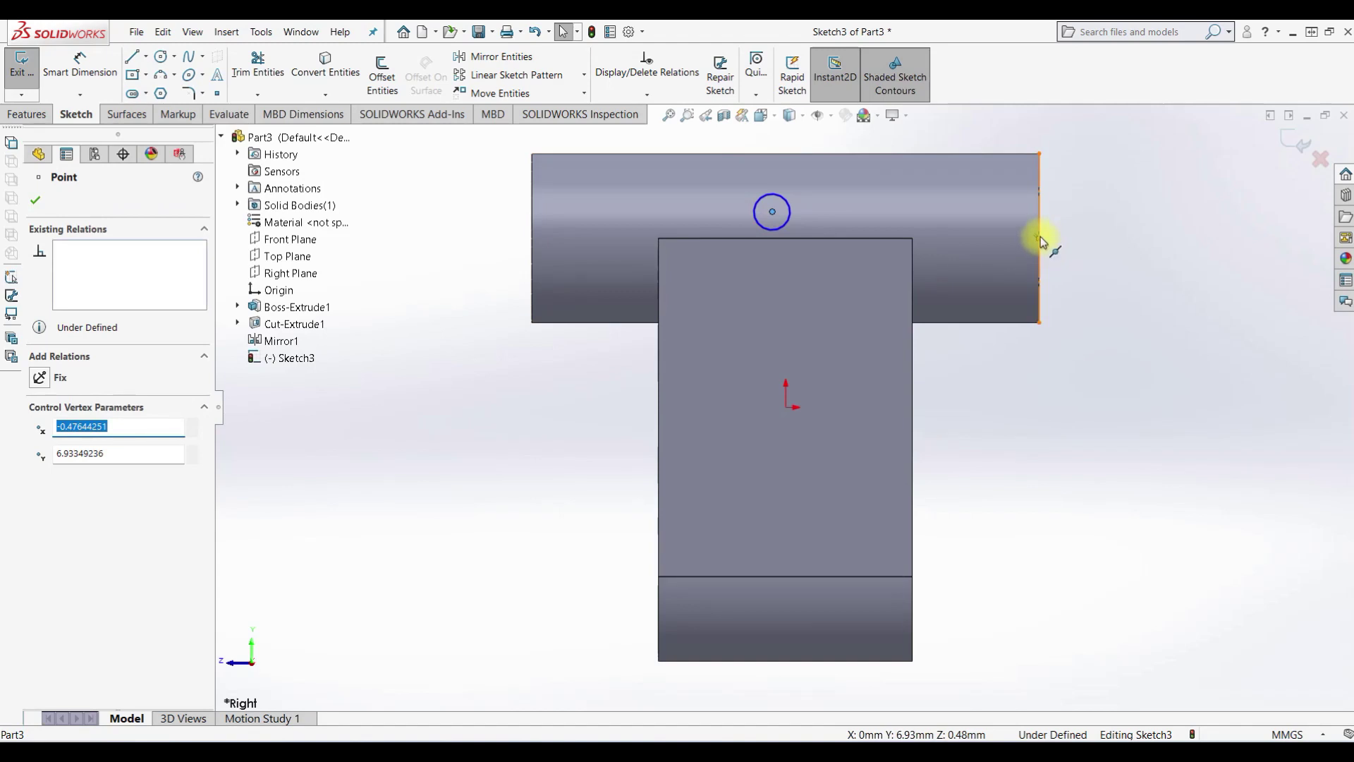
ctrl+click(1040, 237)
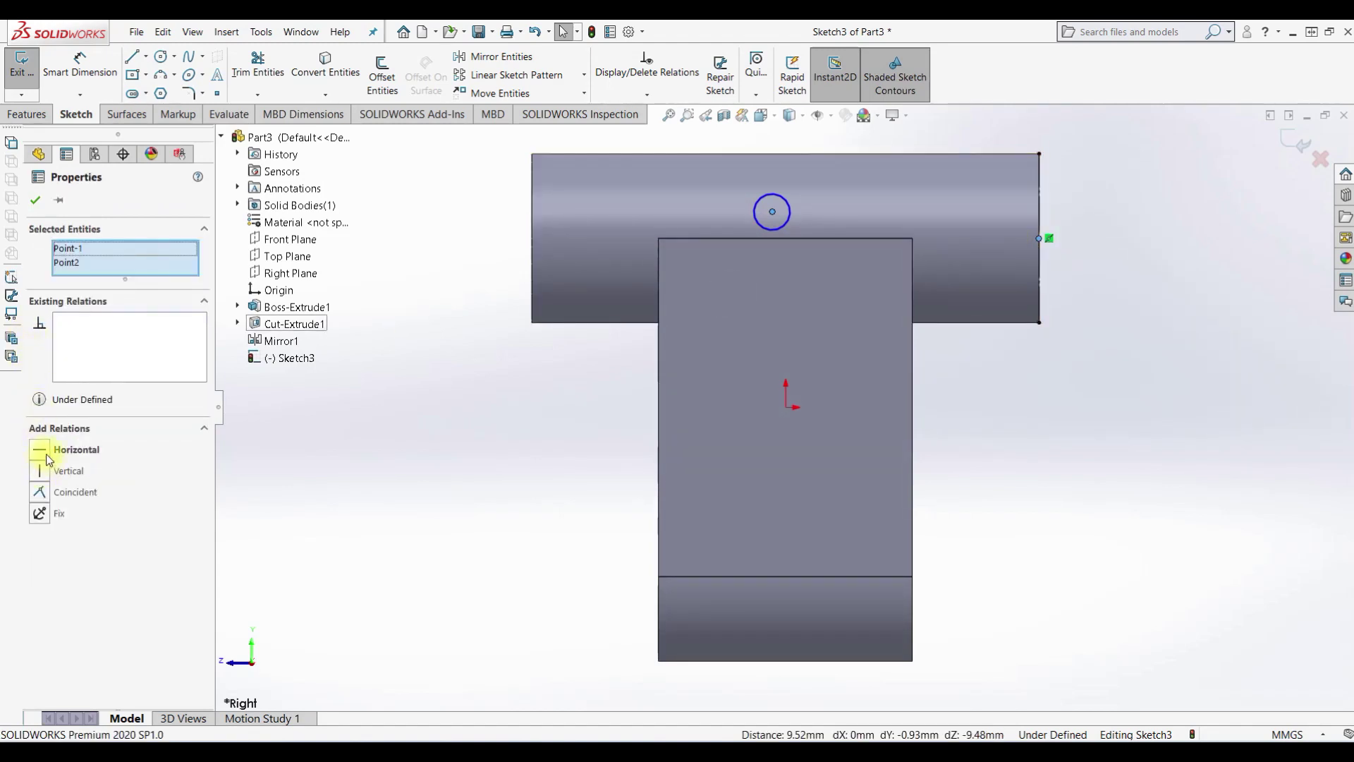
click(48, 459)
click(1108, 453)
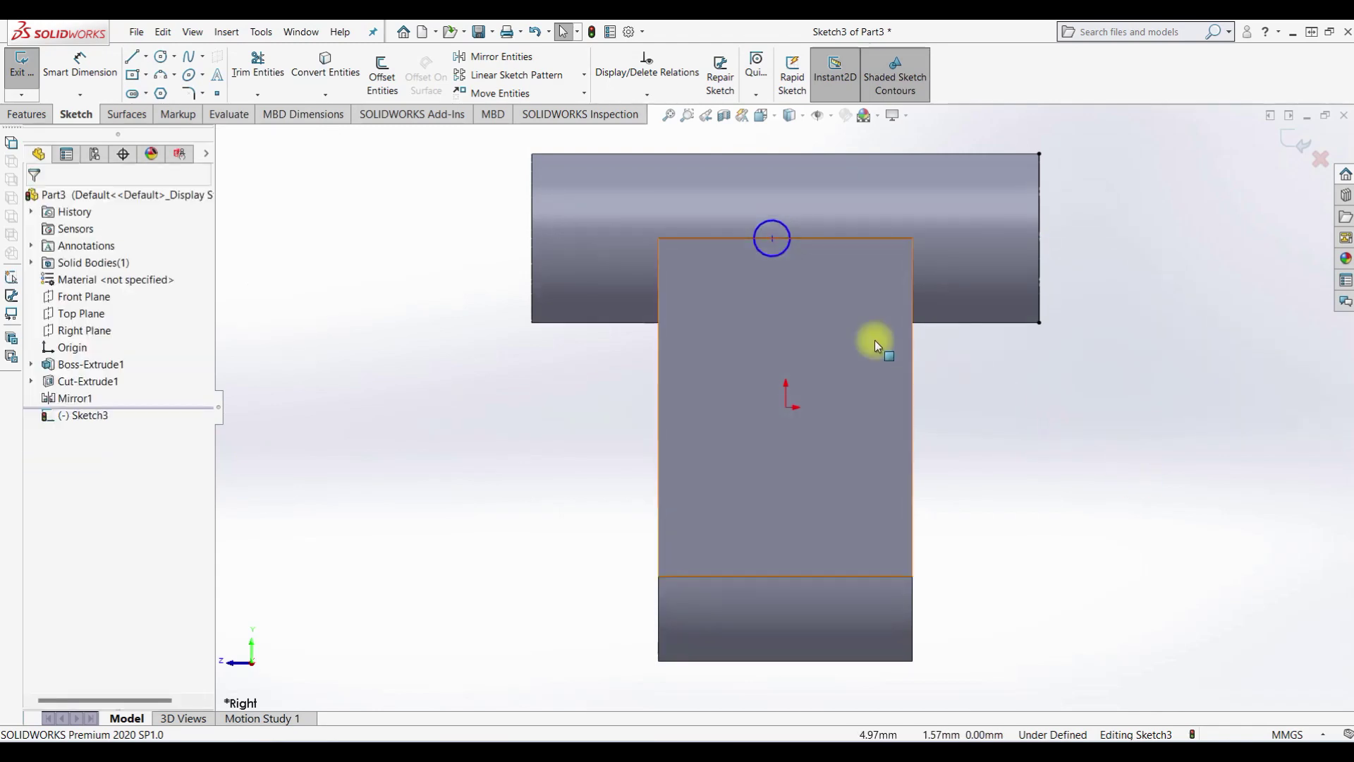
click(773, 237)
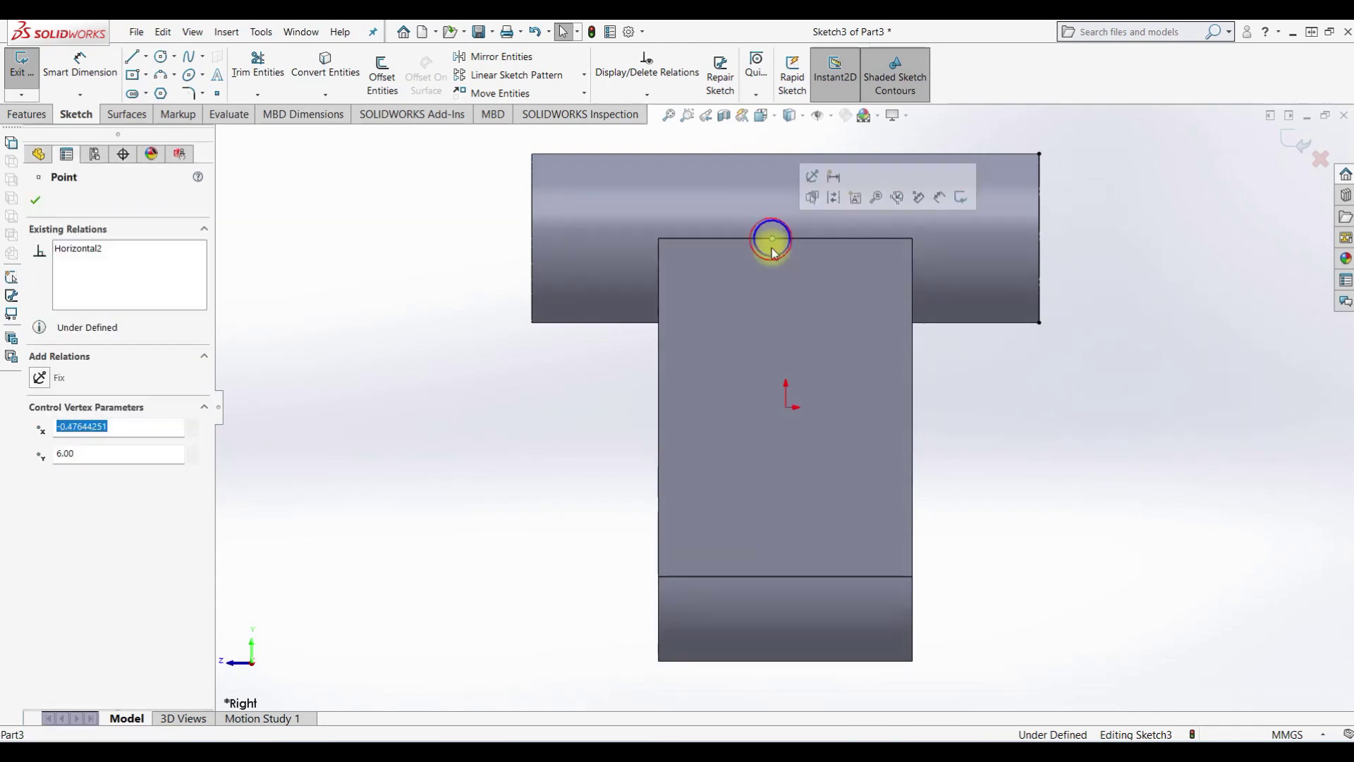
ctrl+click(786, 410)
click(39, 471)
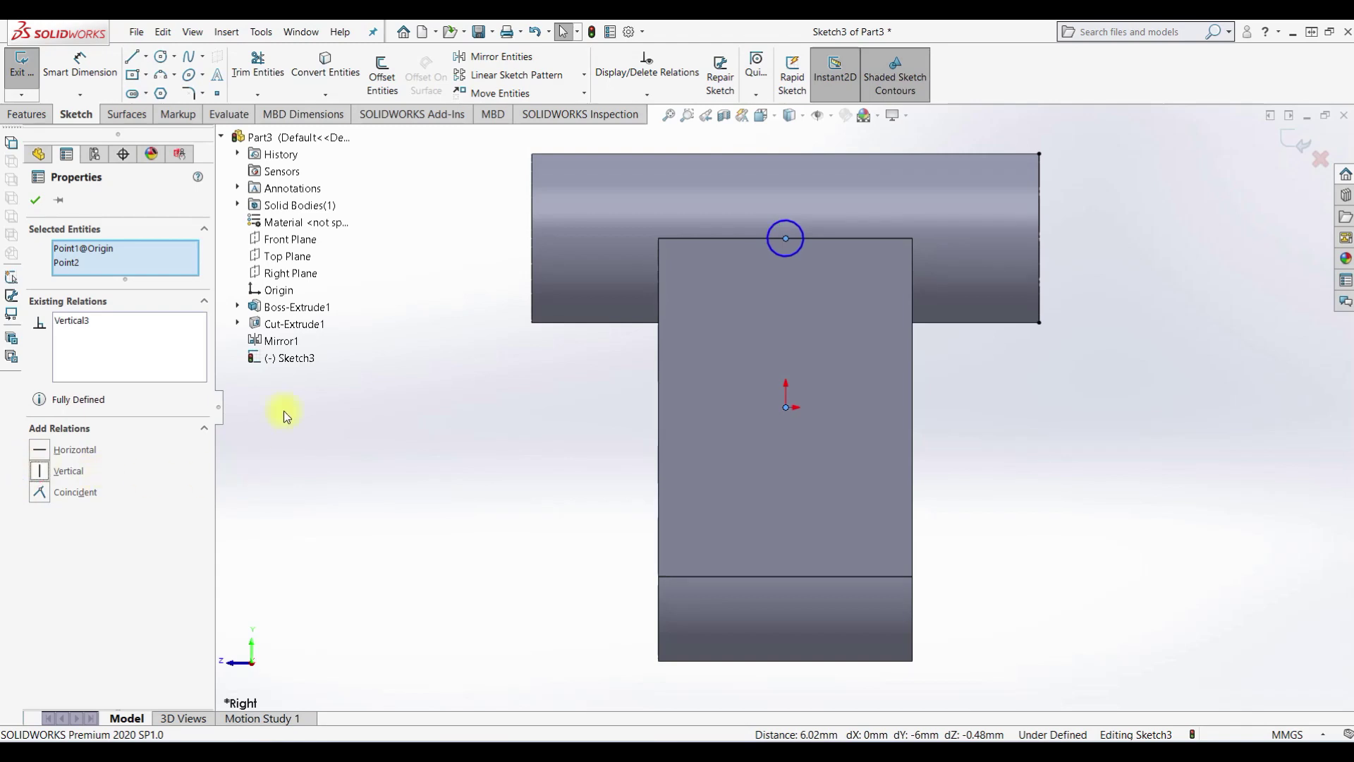
click(63, 67)
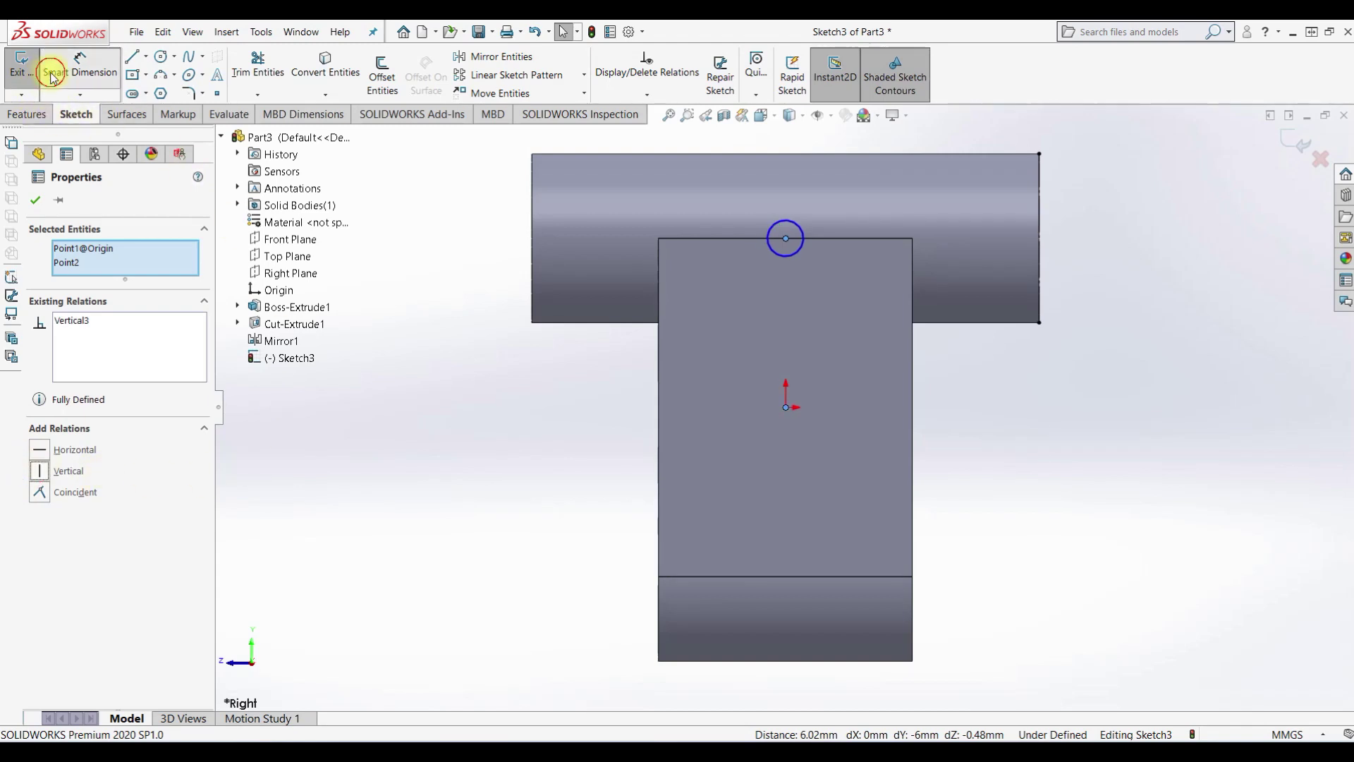
Dimension the circle to Ø2 mm and exit Sketch3.
click(795, 222)
click(872, 204)
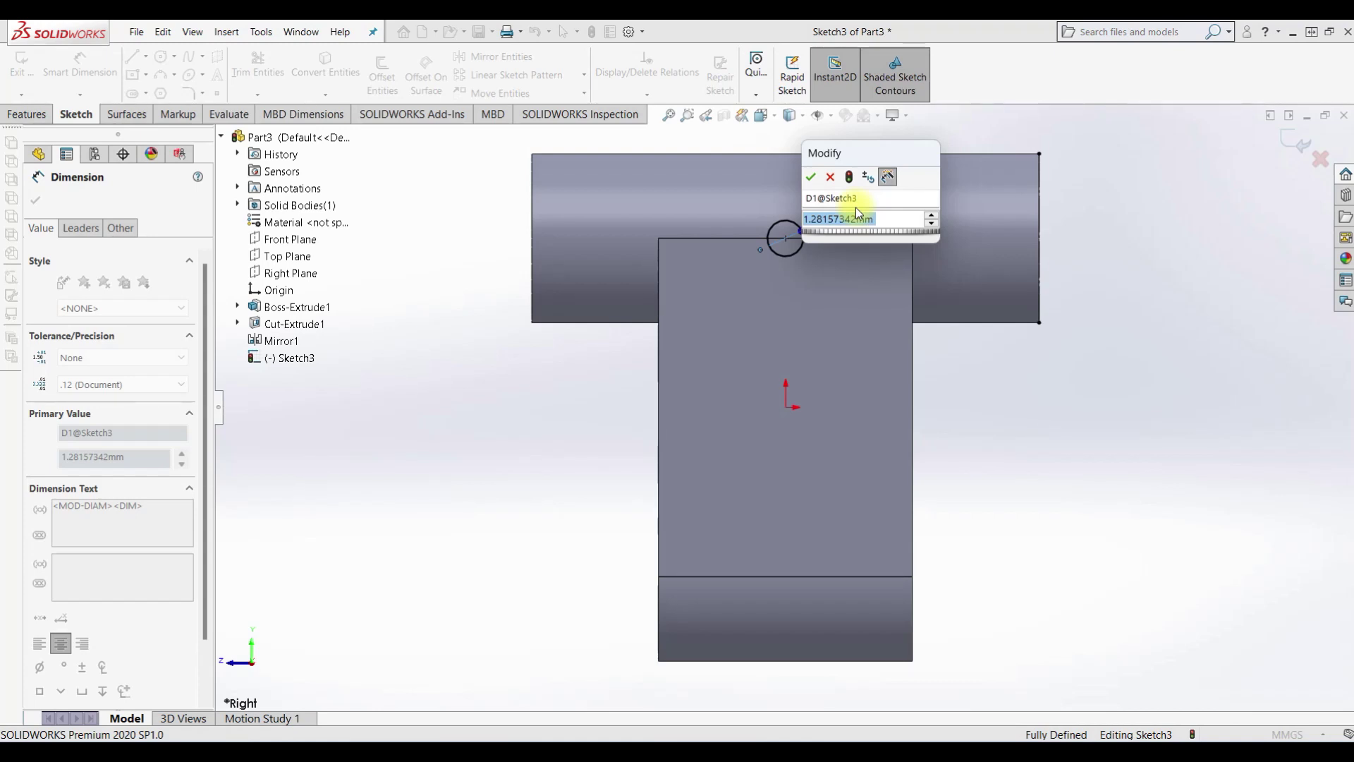
text(2)
key(Return)
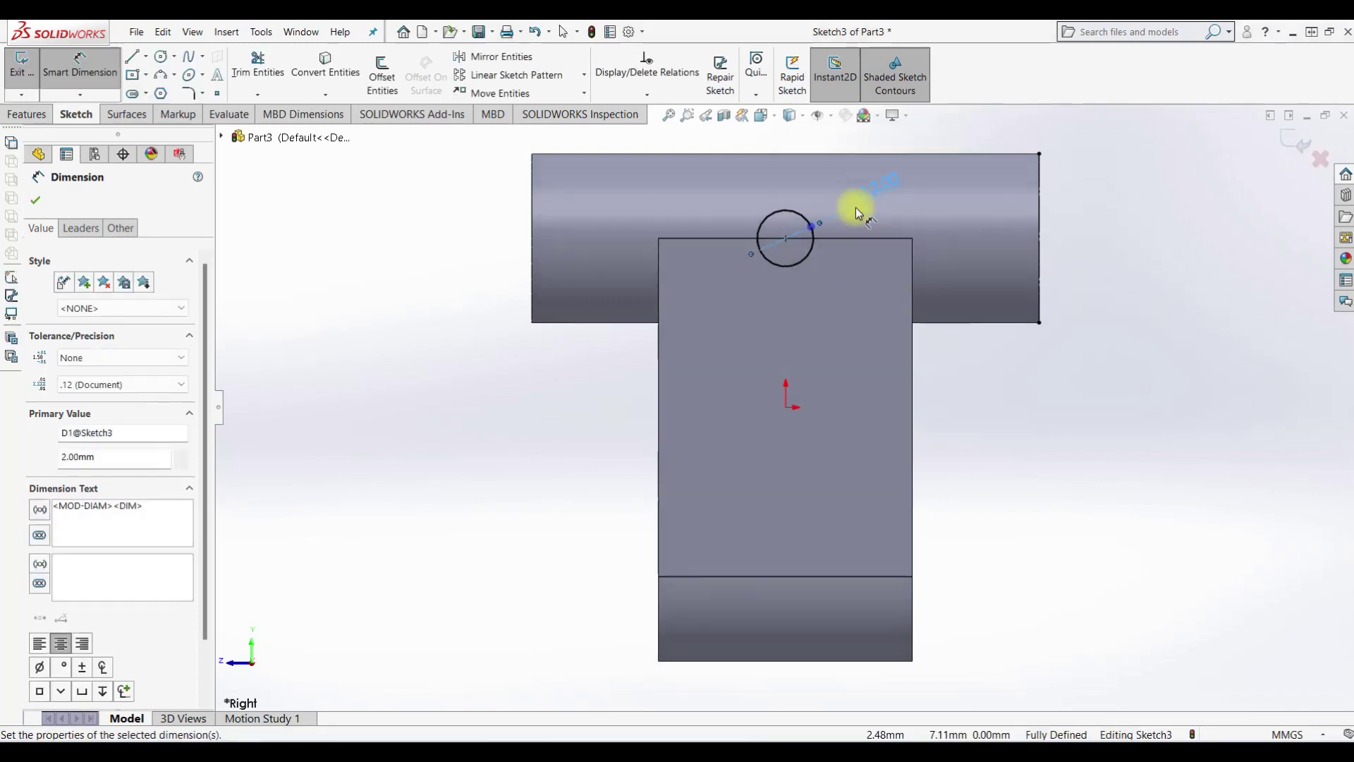
click(21, 62)
Extruded-cut the circle Through All - Both to form the cross hole.
middle_drag(683, 318, 569, 381)
click(247, 88)
click(126, 298)
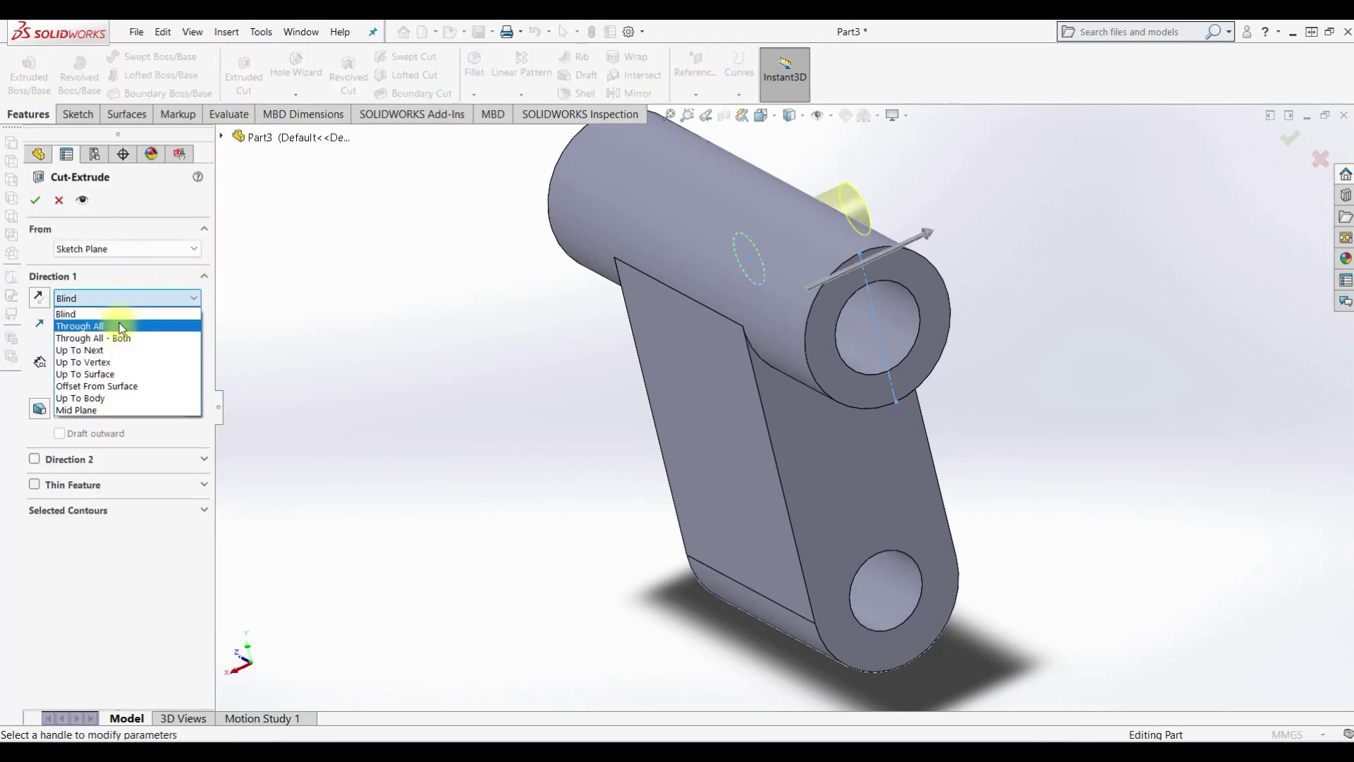
click(106, 338)
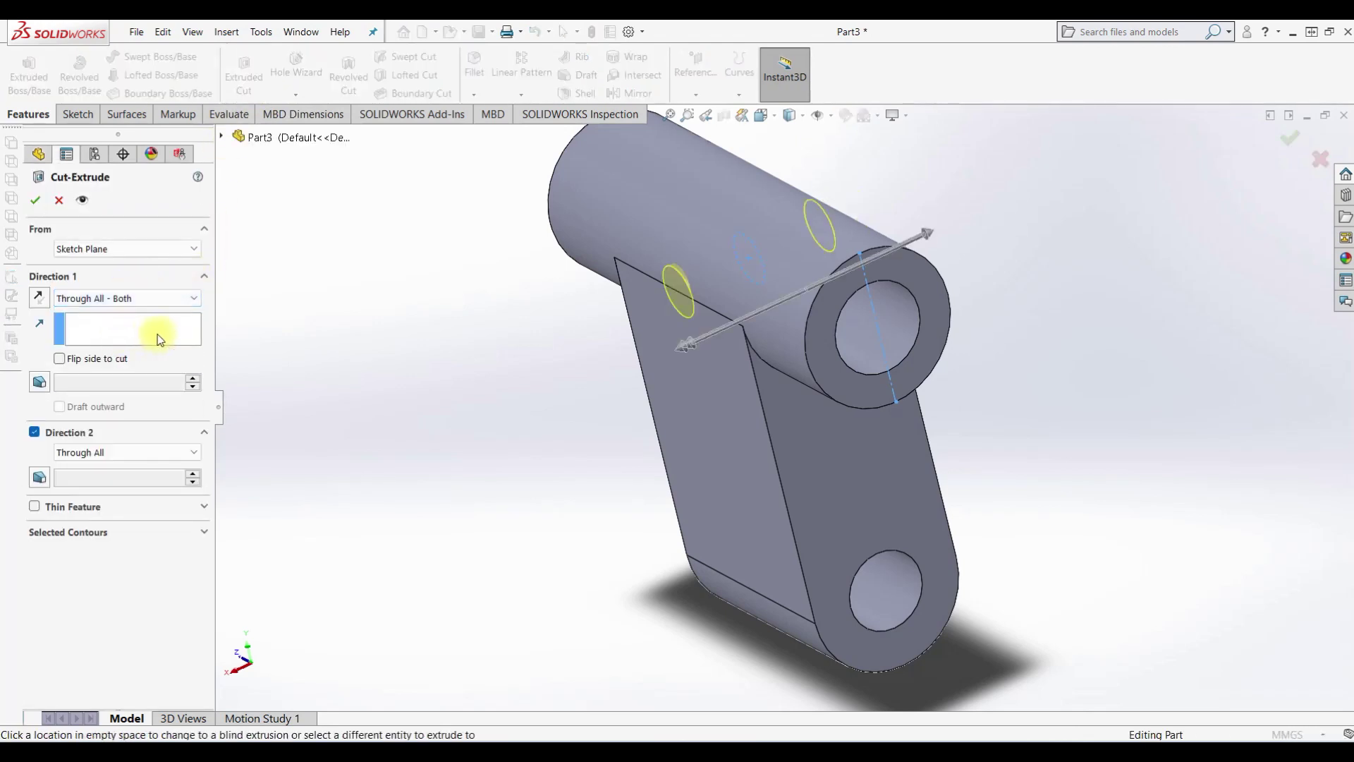
click(41, 199)
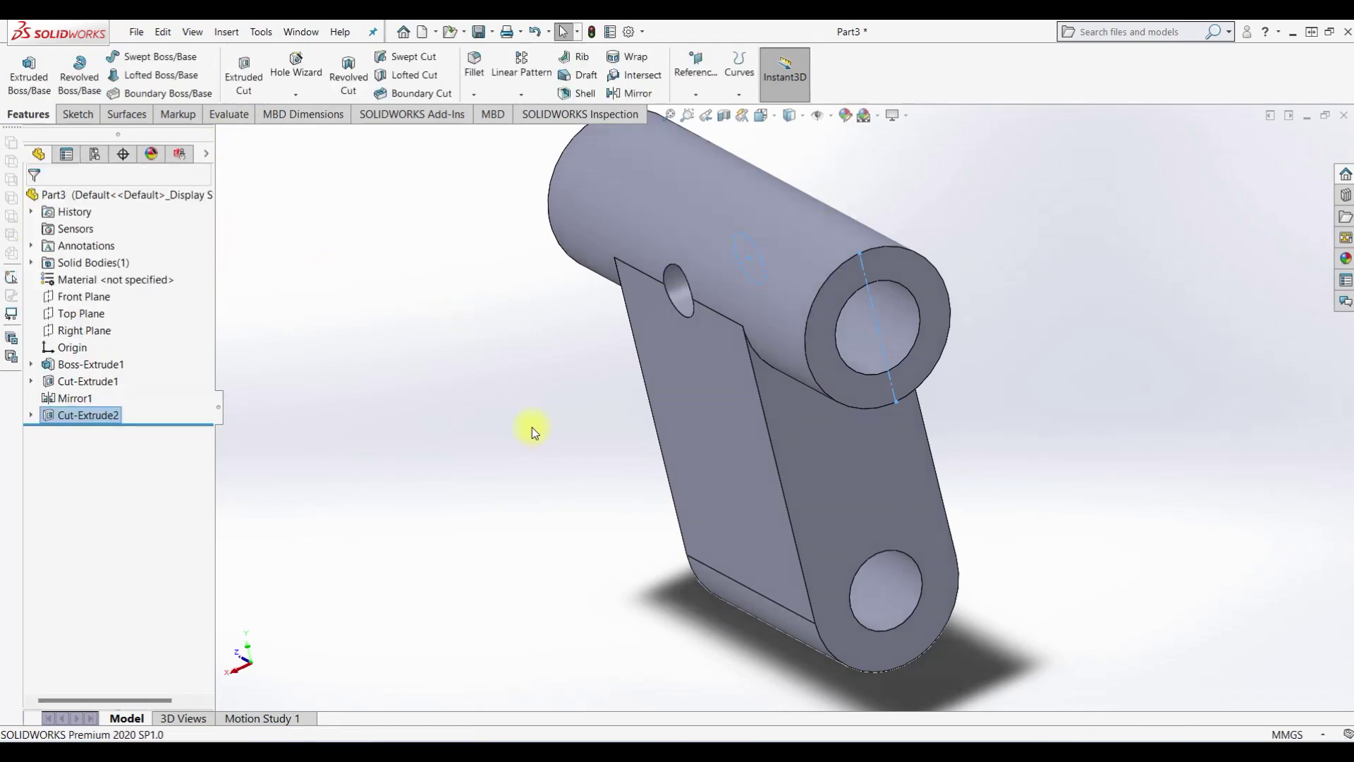
click(468, 95)
Start a chamfer and set its distance to 0.2 mm.
click(491, 134)
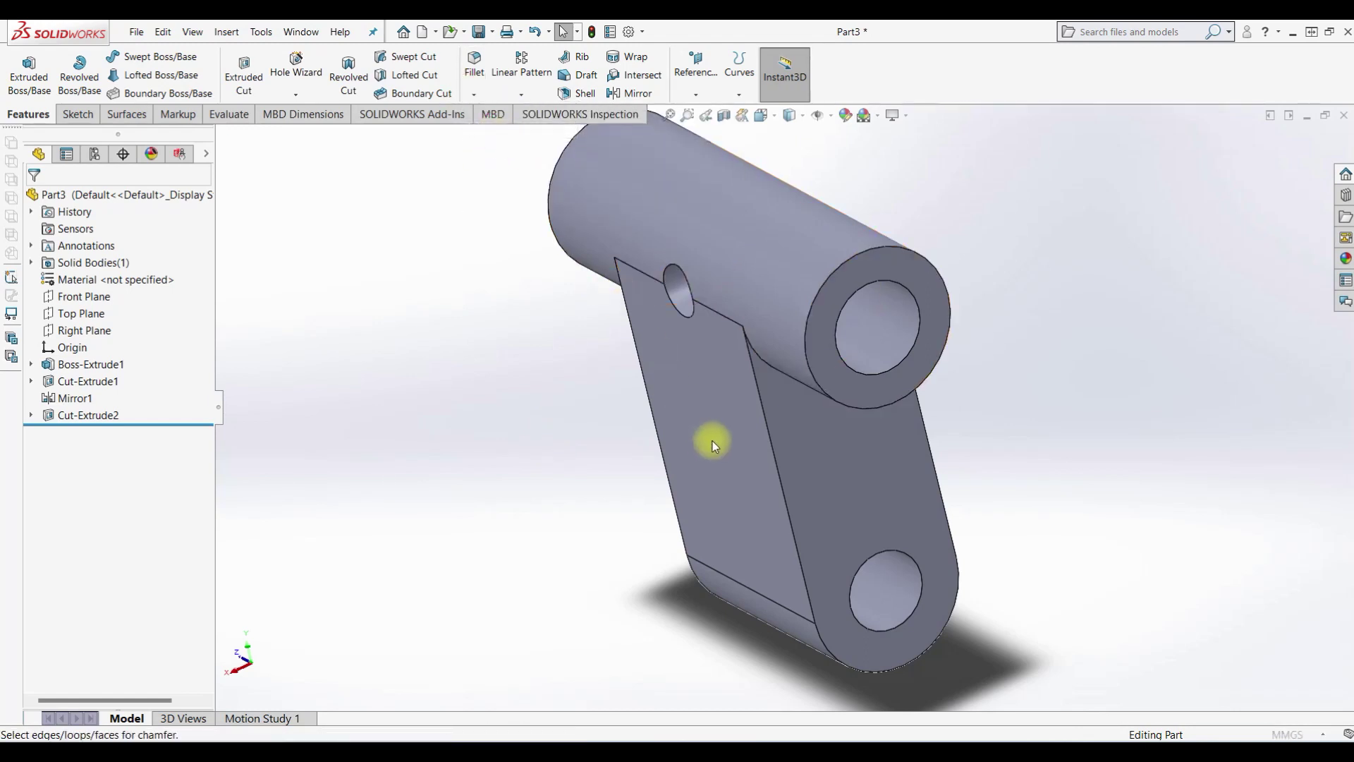
double_click(77, 520)
key(BackSpace)
text(0.2)
key(Return)
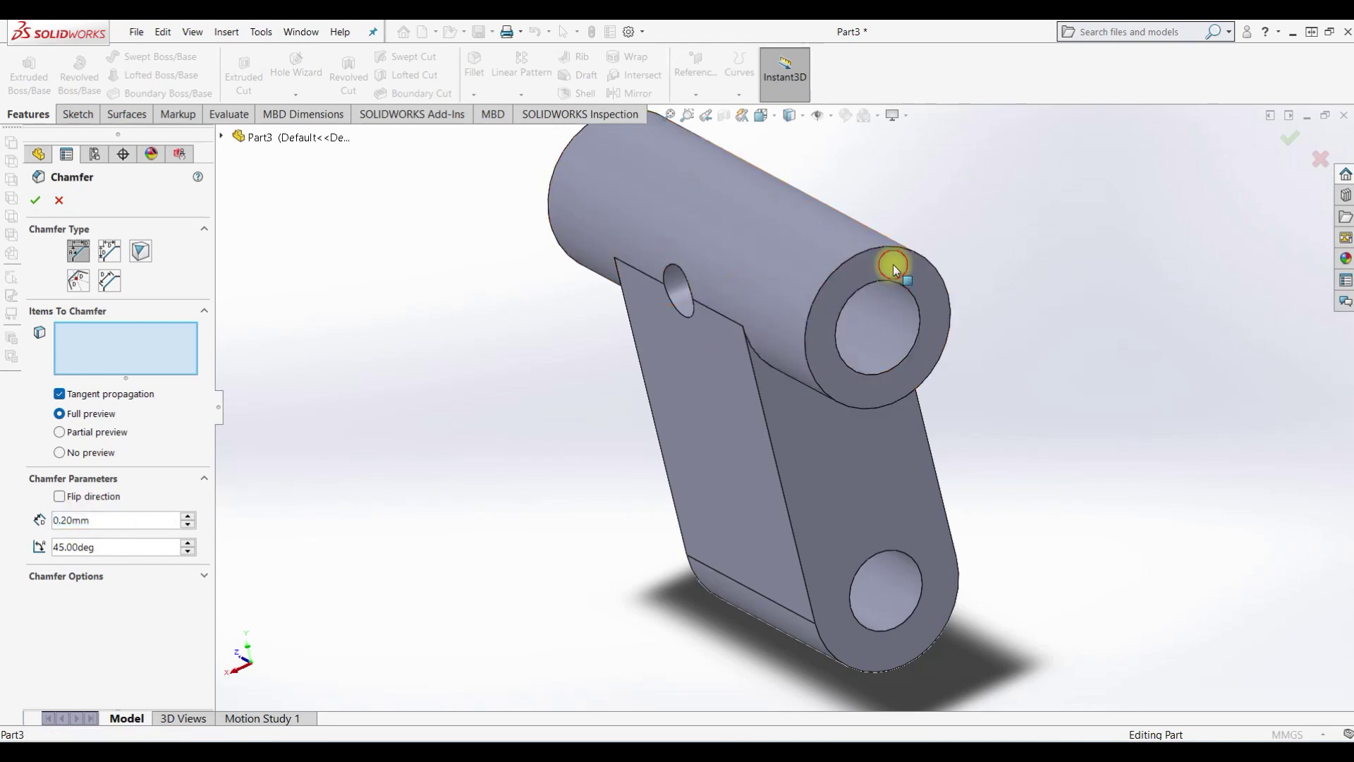
Select only the two tube end faces and apply the 0.2 mm chamfer.
click(894, 270)
middle_drag(751, 408, 950, 454)
click(820, 199)
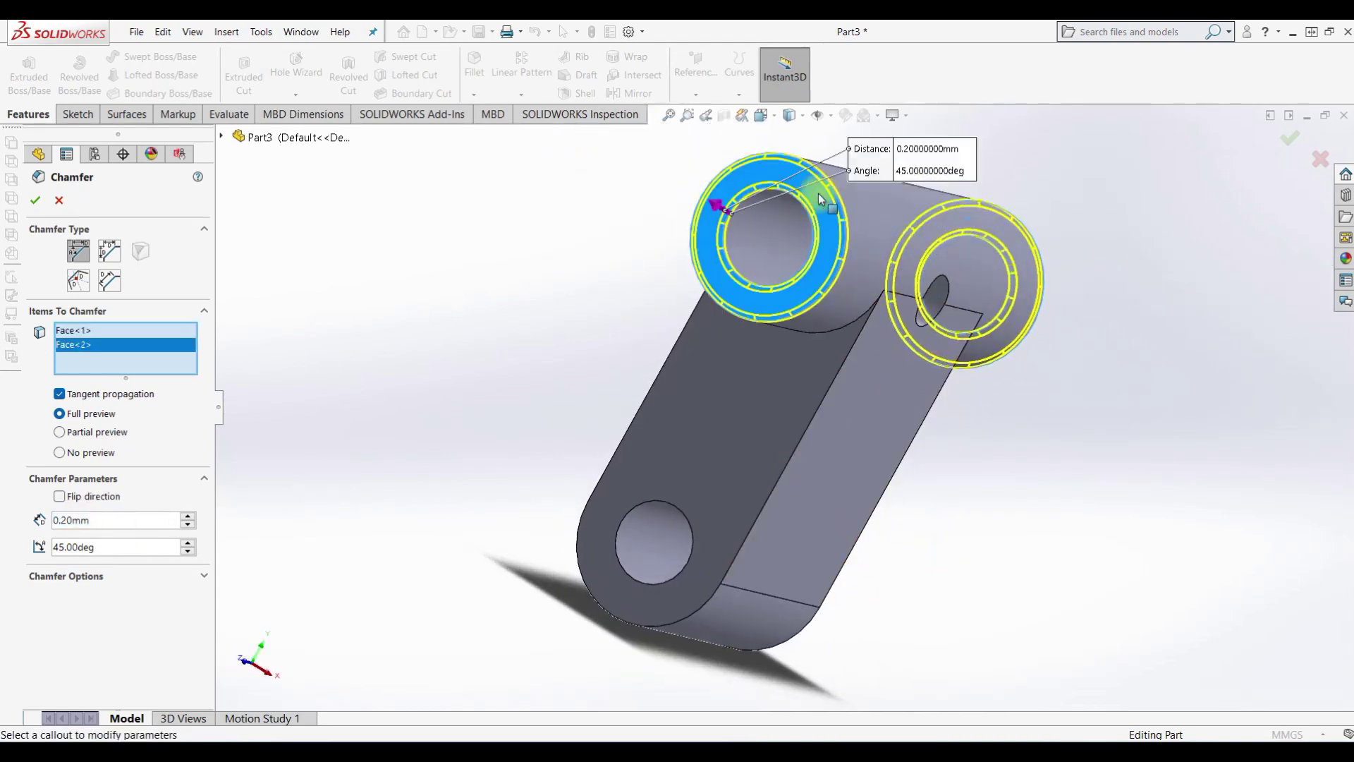
click(697, 459)
middle_drag(706, 462, 1058, 553)
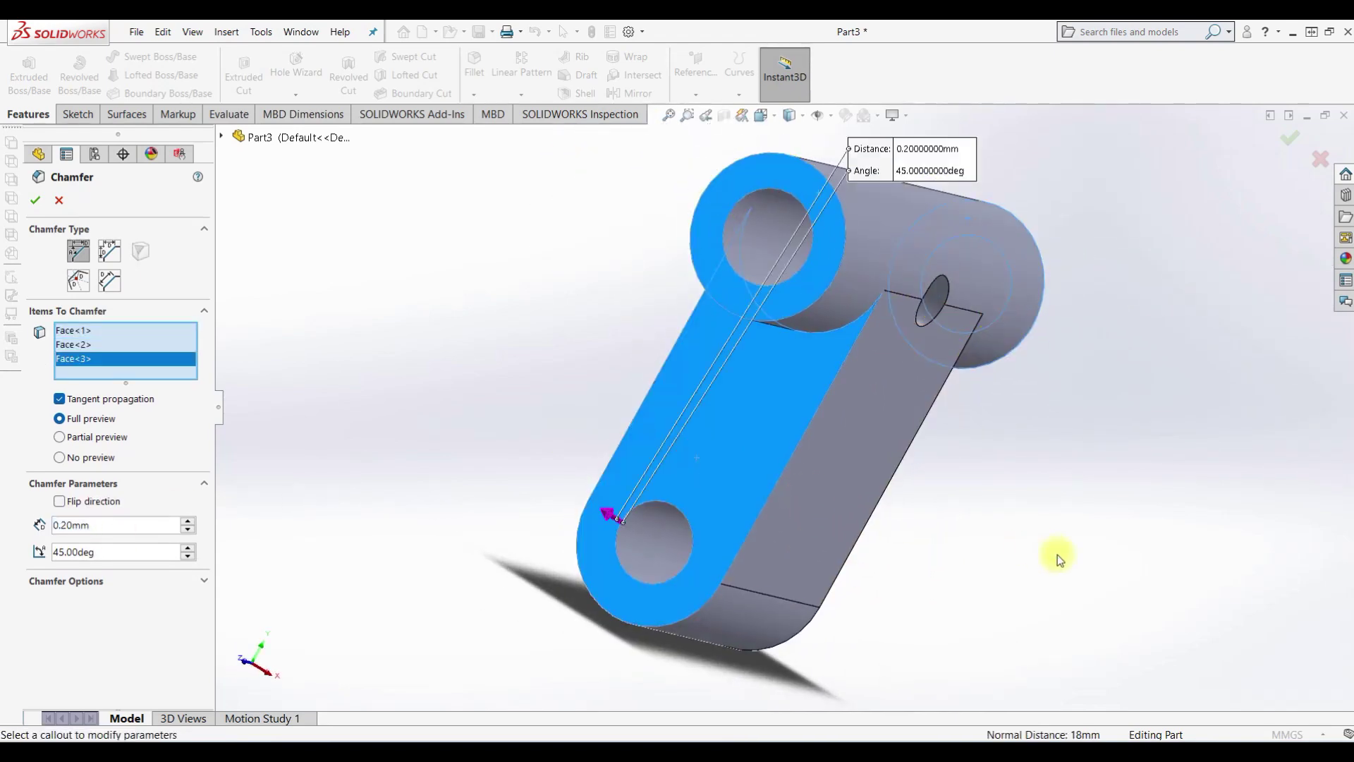
click(743, 451)
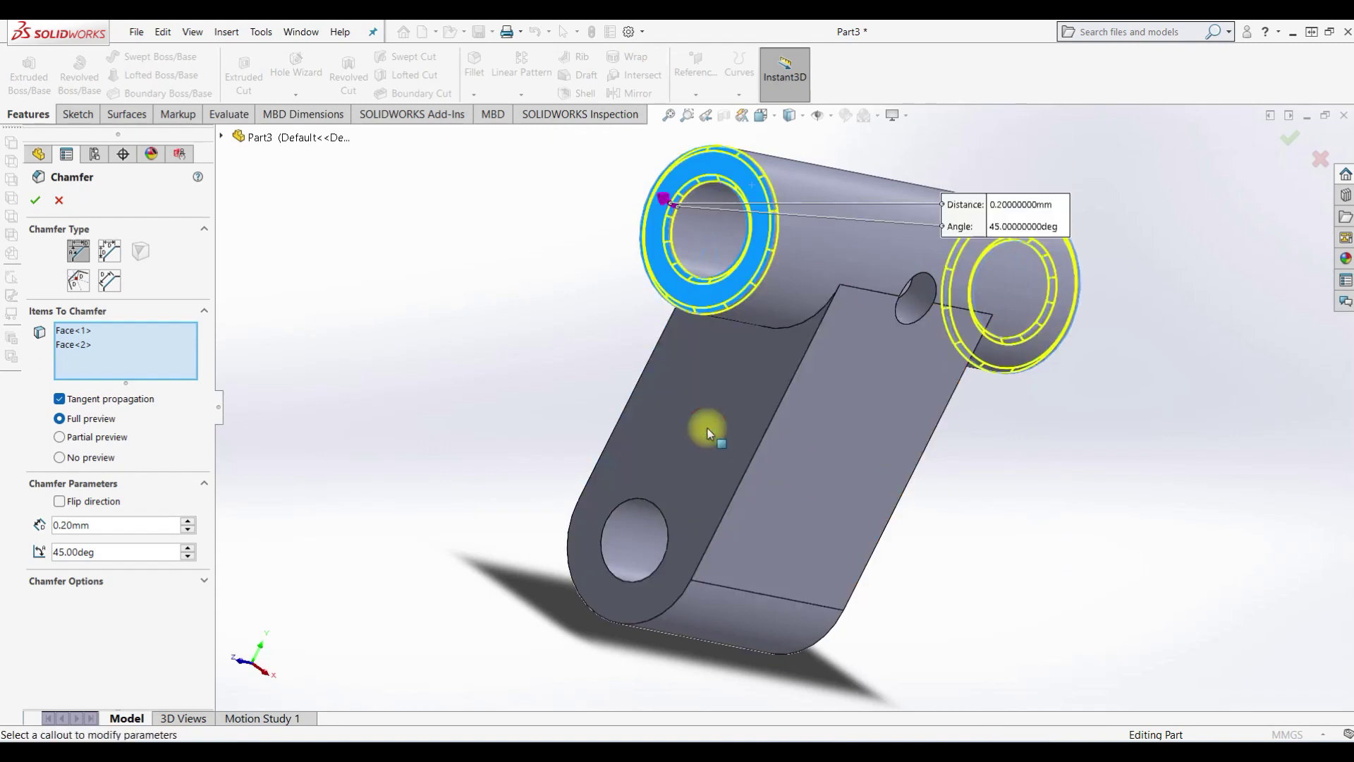
click(34, 203)
middle_drag(669, 379, 659, 350)
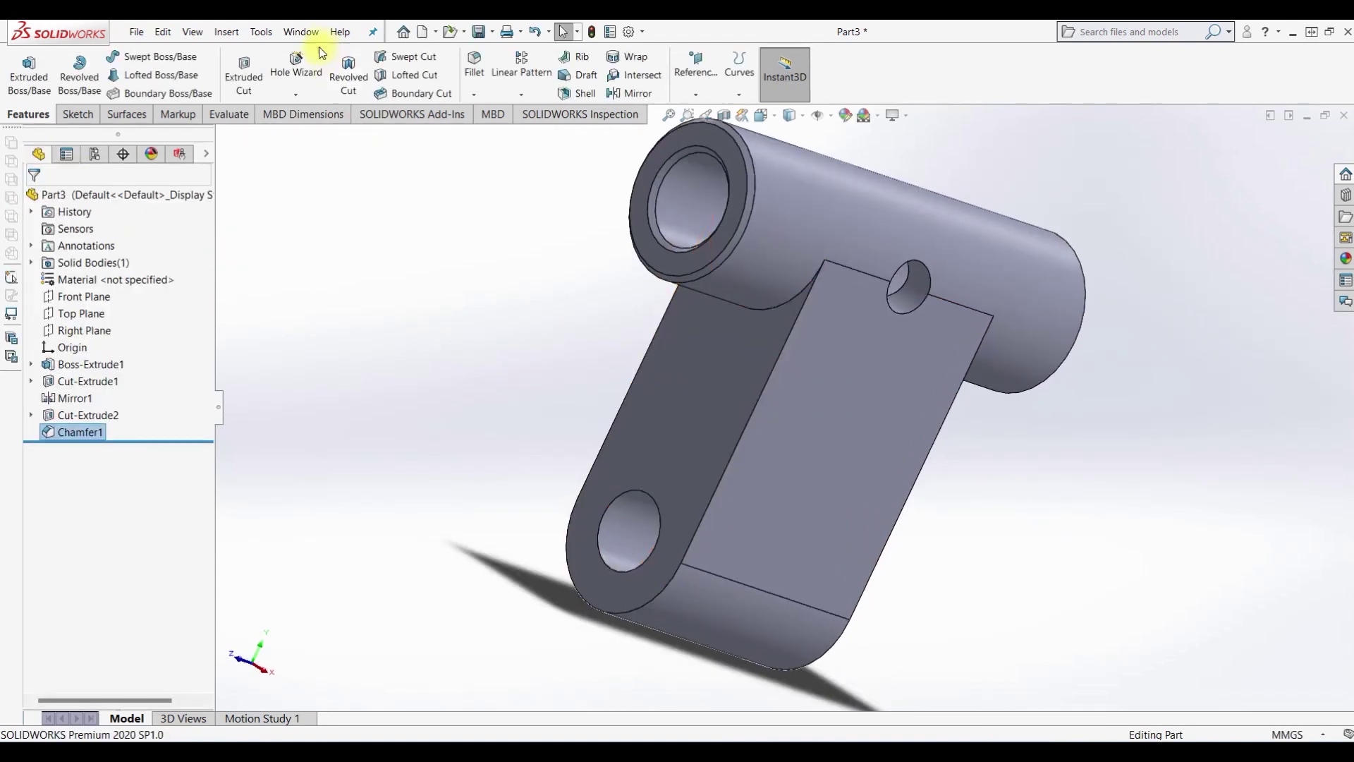
Chamfer two stem edges and both lower hole rims by 0.2 mm.
click(474, 94)
click(506, 130)
click(741, 434)
mouse_move(1021, 499)
middle_down()
mouse_move(874, 420)
mouse_move(776, 433)
middle_up()
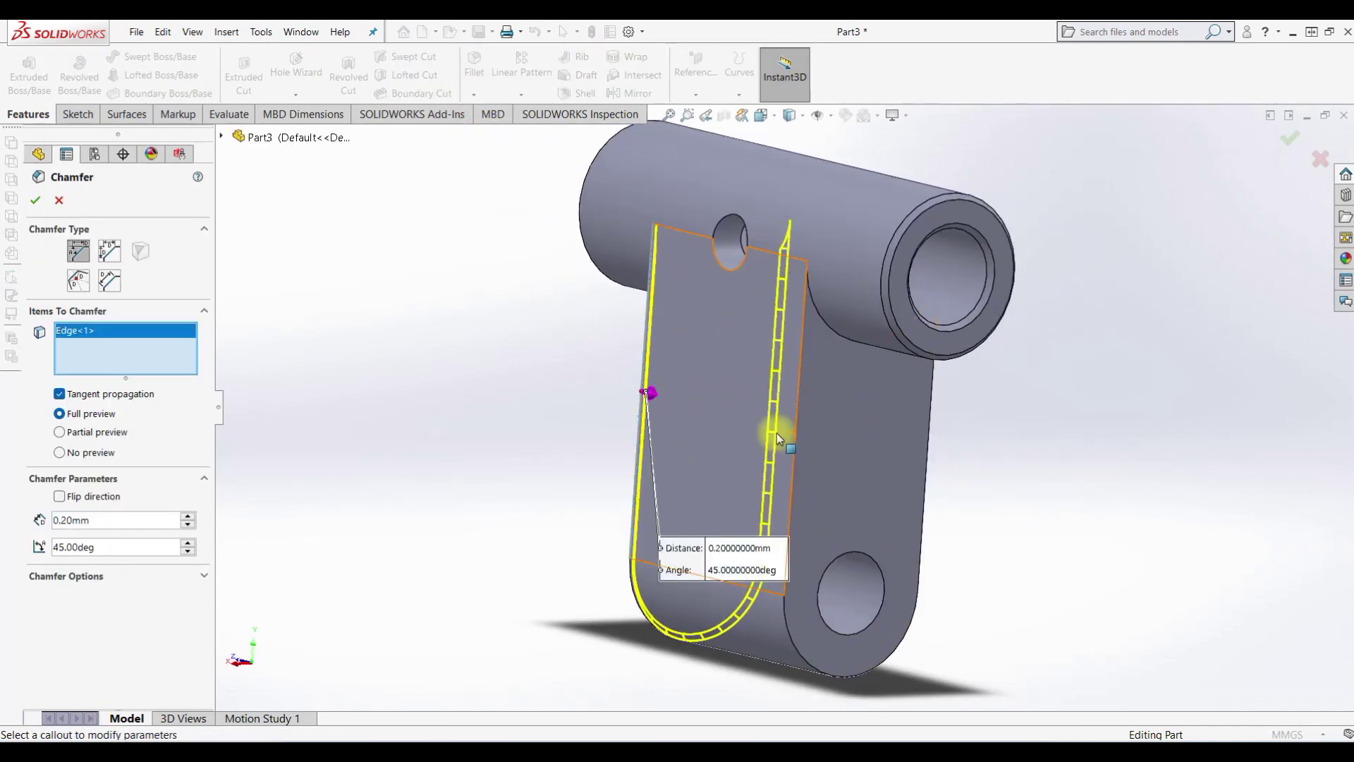
click(798, 431)
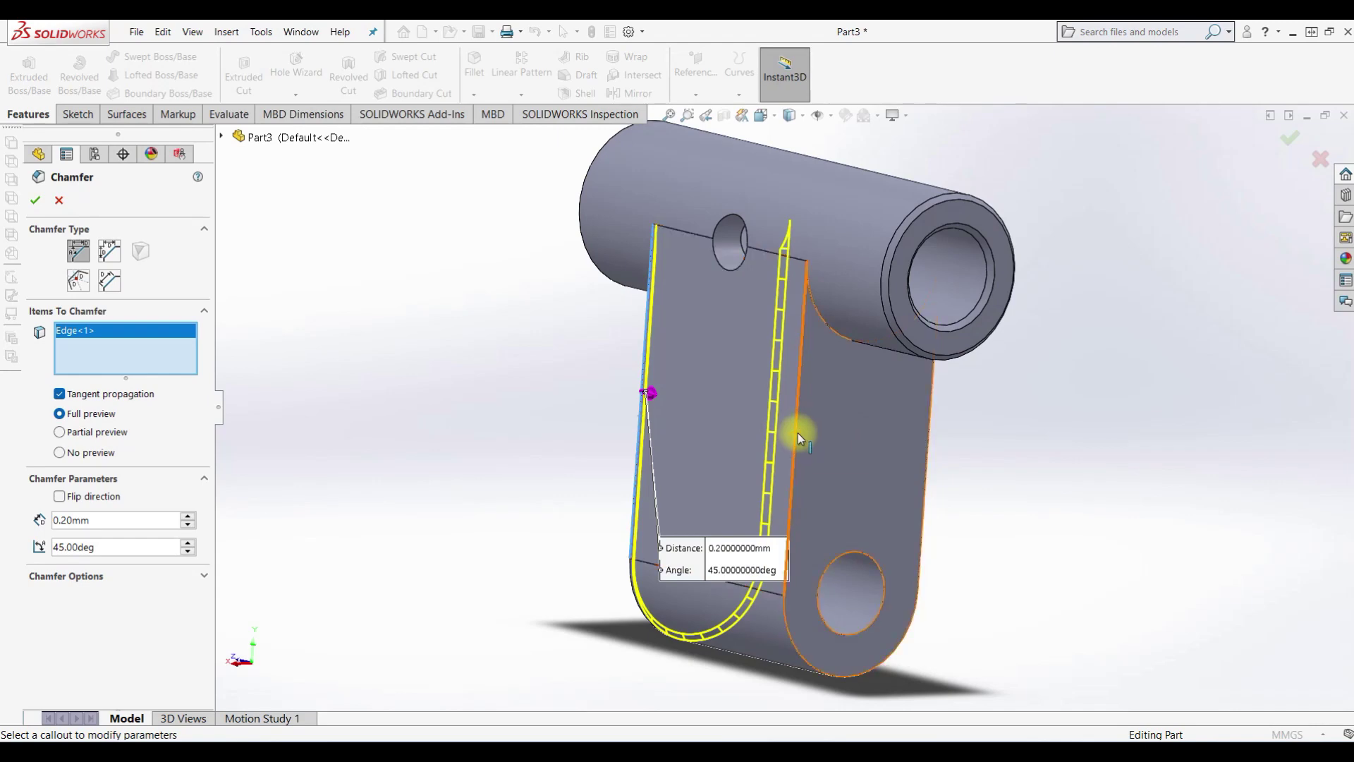
click(870, 556)
mouse_move(870, 557)
middle_down()
mouse_move(998, 523)
mouse_move(709, 535)
middle_up()
click(702, 539)
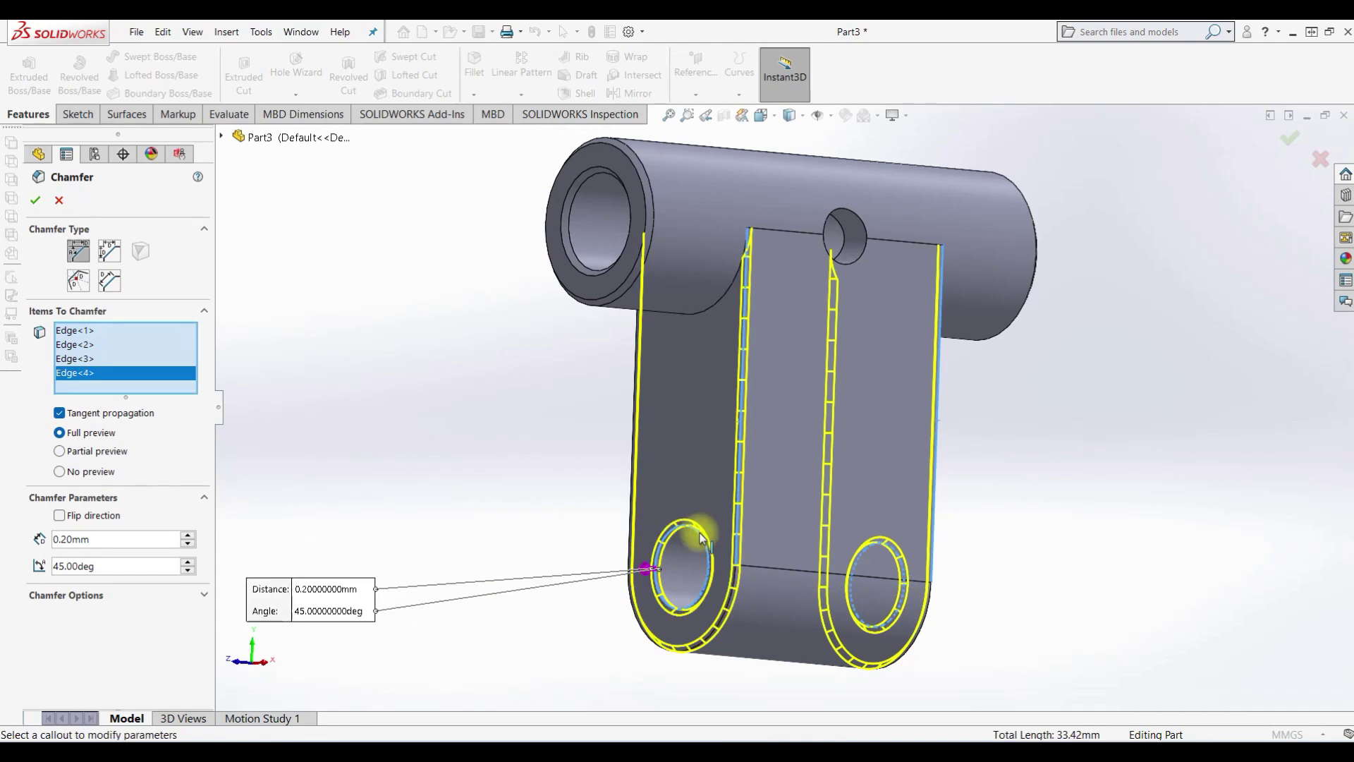
click(28, 201)
mouse_move(873, 374)
middle_down()
mouse_move(910, 251)
mouse_move(840, 275)
mouse_move(529, 226)
mouse_move(701, 200)
mouse_move(734, 248)
middle_up()
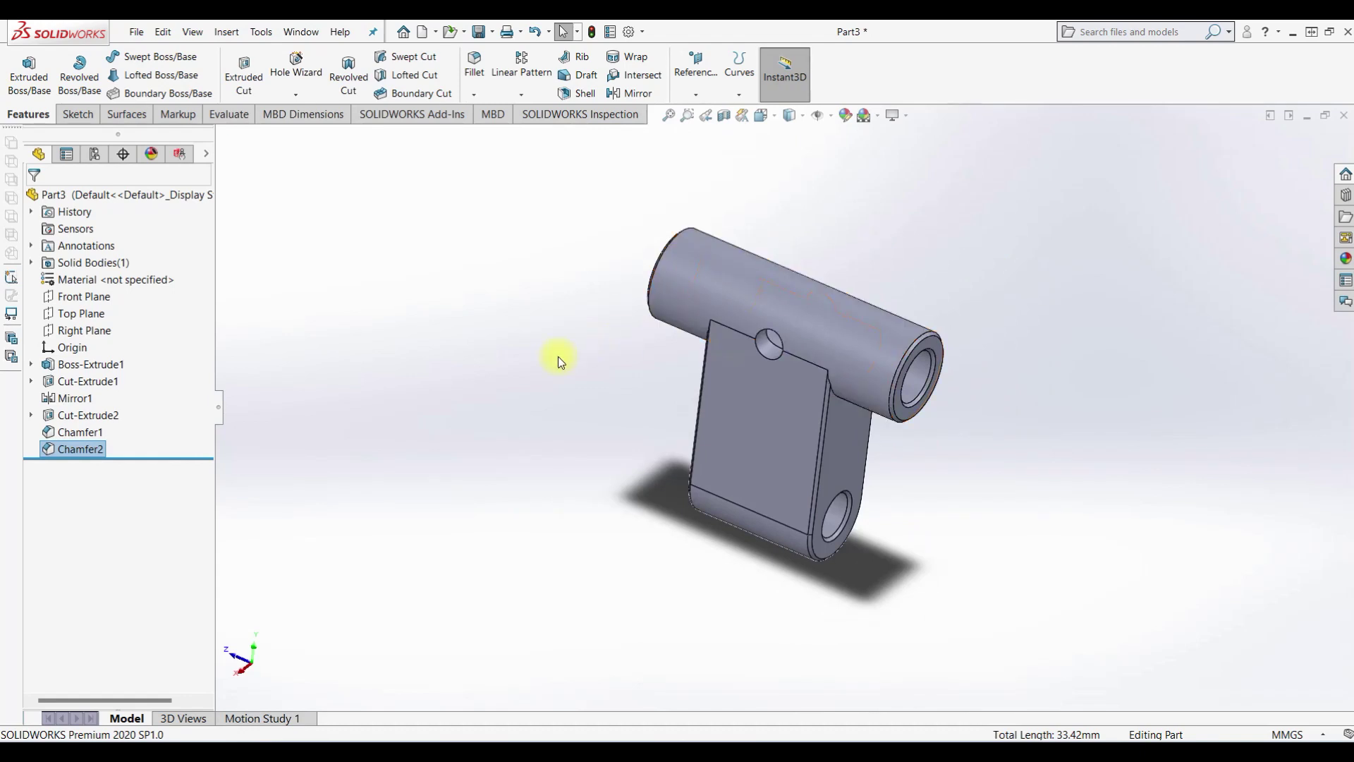
Assign Brass as the part material and begin saving the part.
right_click(71, 279)
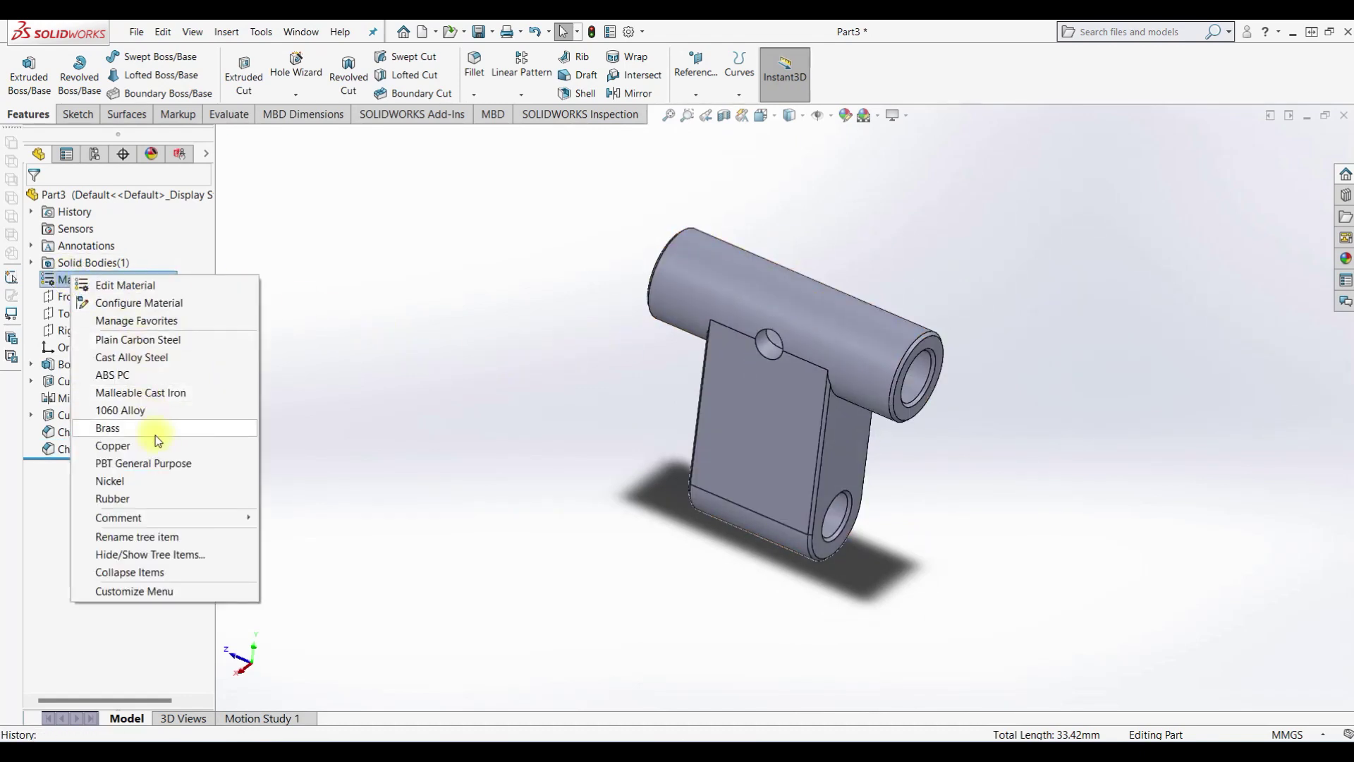
click(141, 430)
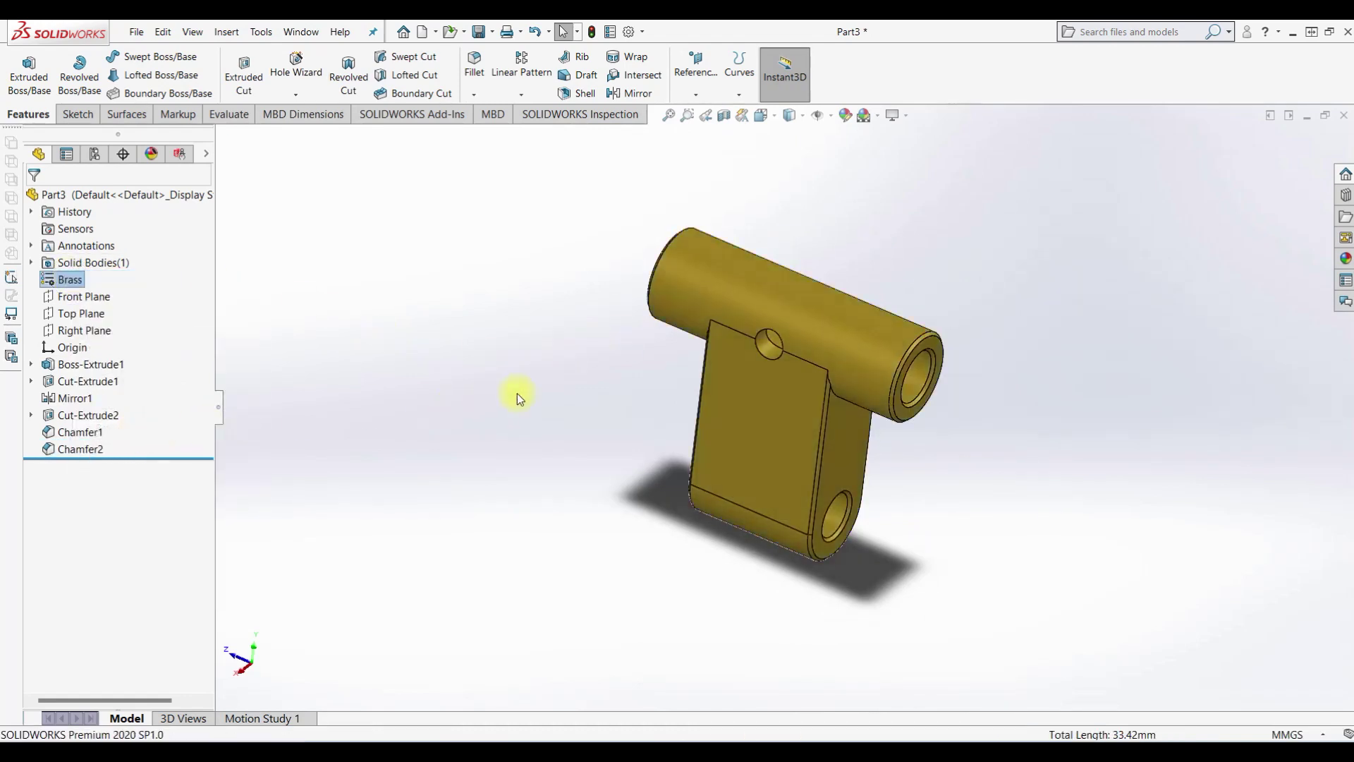
click(479, 33)
Save the part as 2-07.3, then switch to isometric view and save again.
text(2-0)
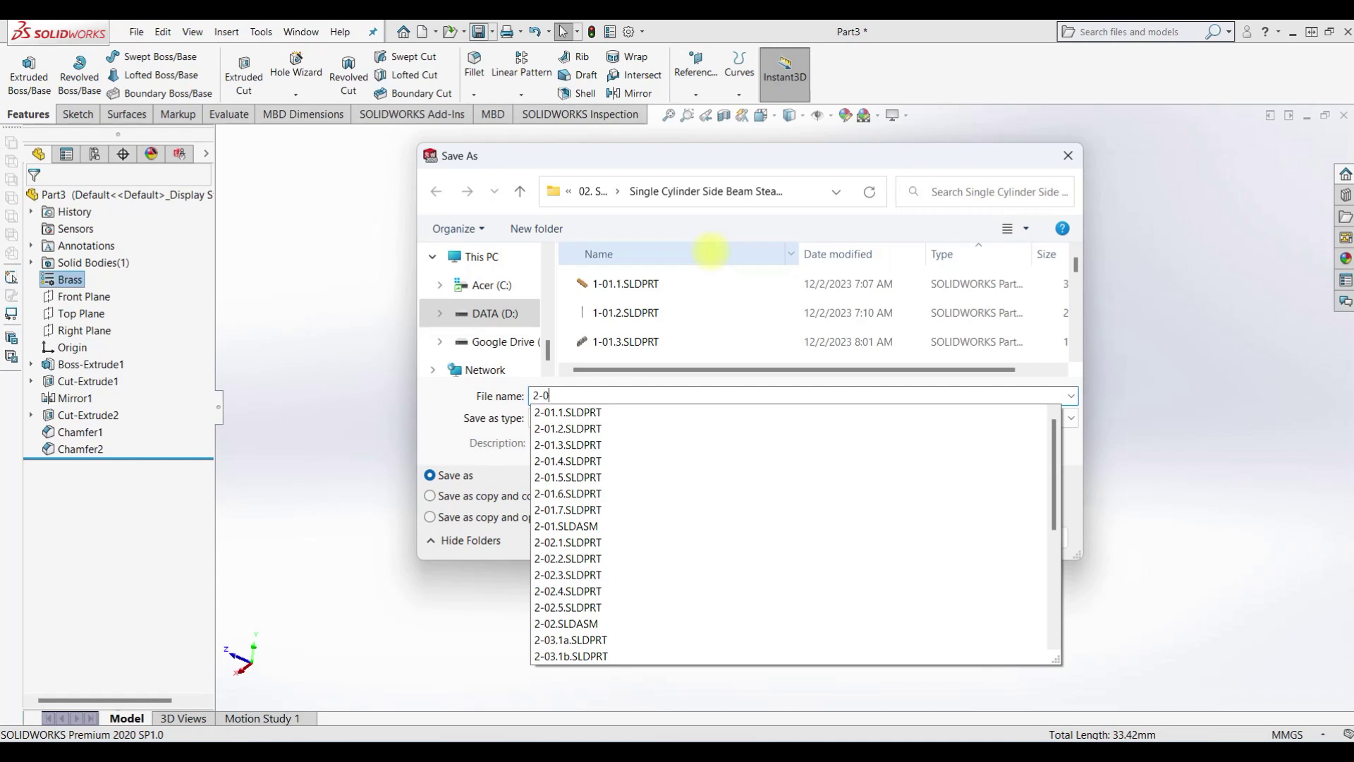
text(7.3)
key(Return)
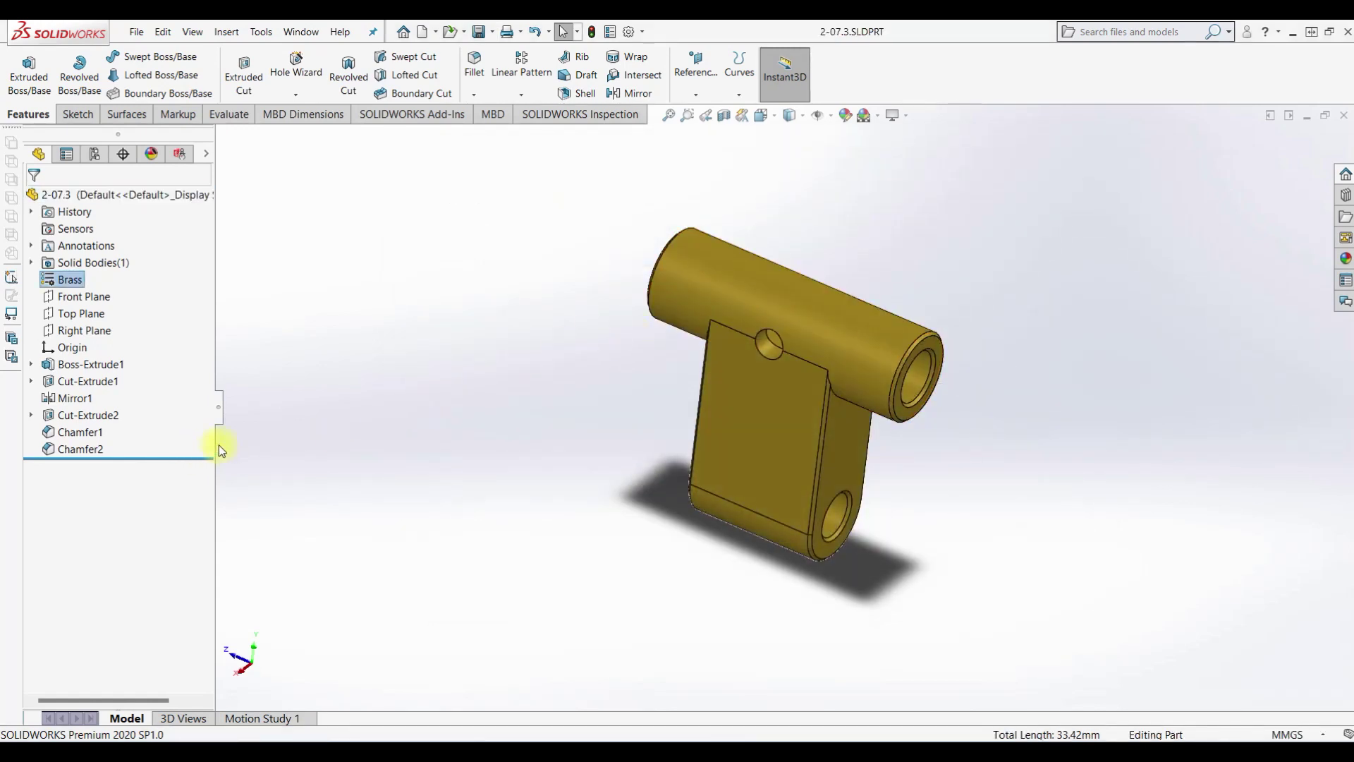
key(ctrl+8)
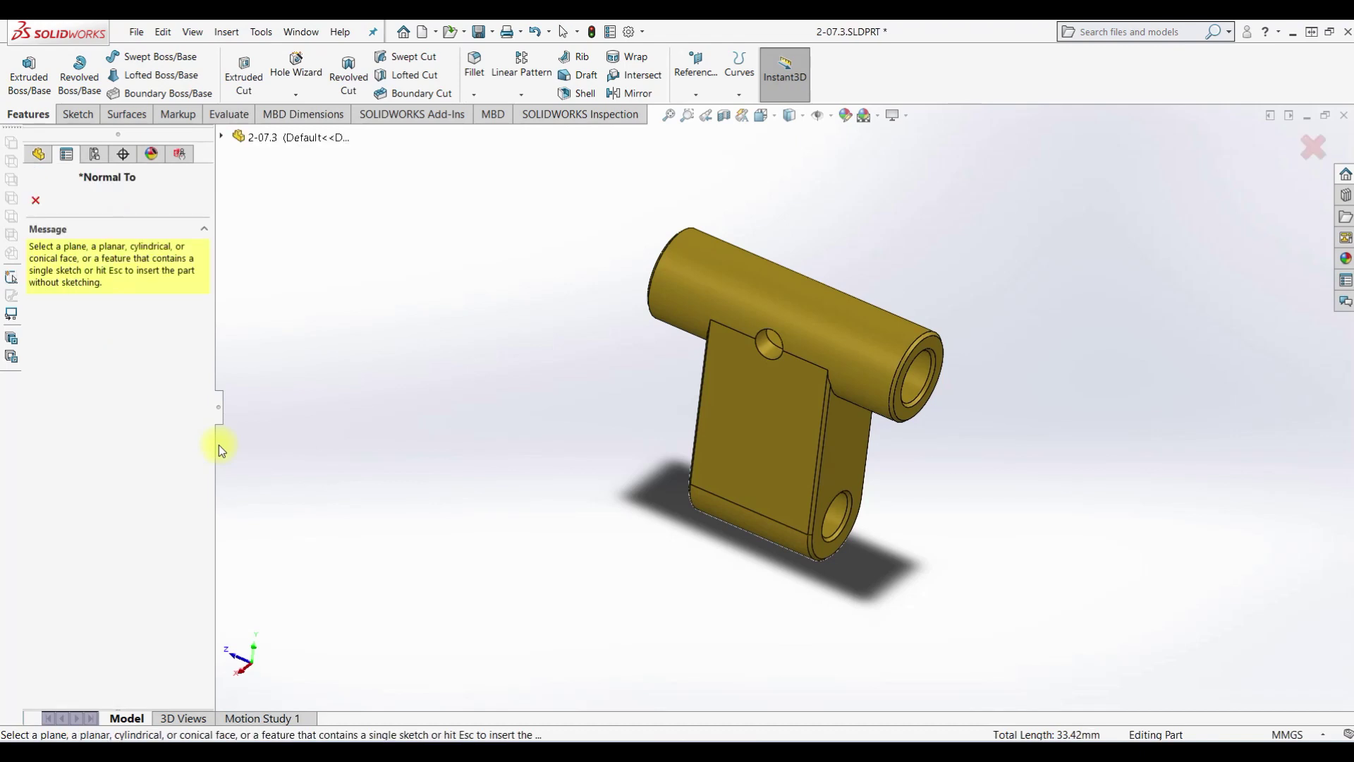
key(ctrl+7)
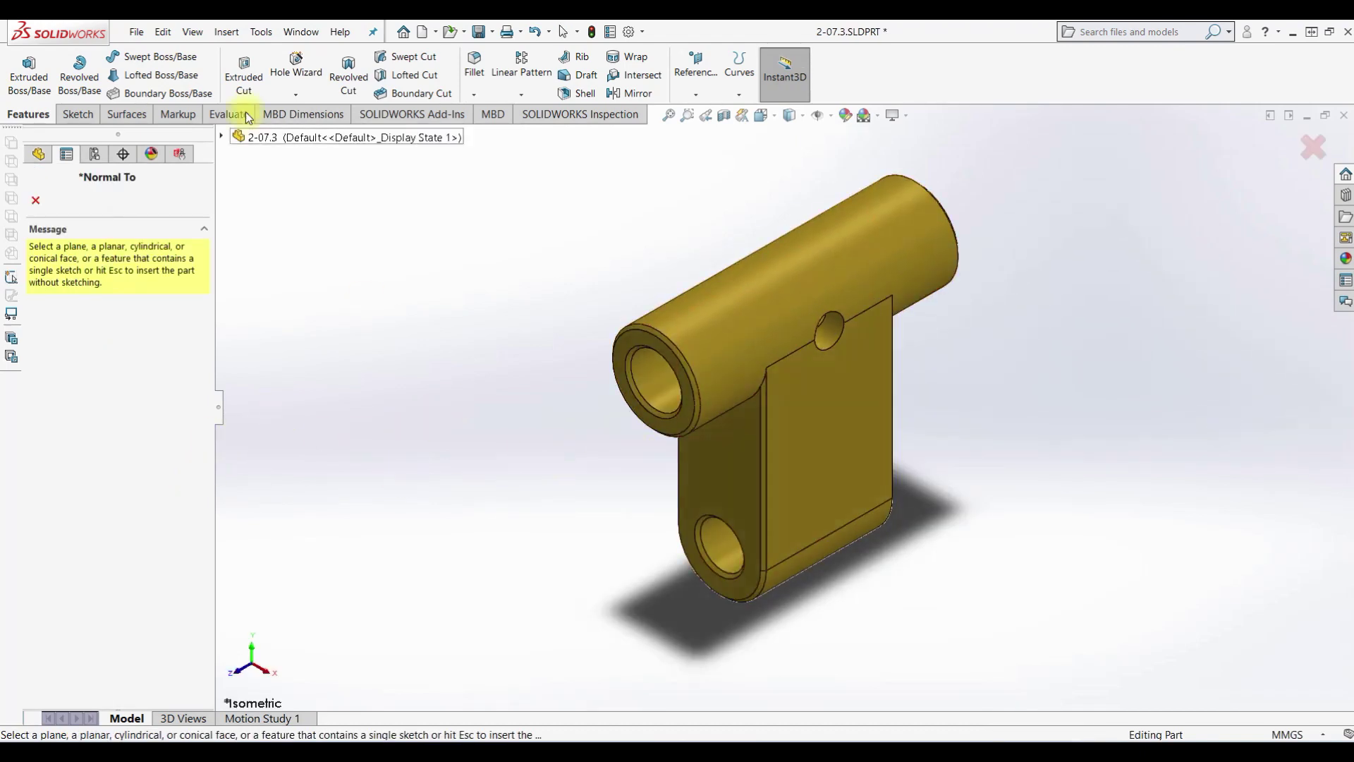
click(479, 31)
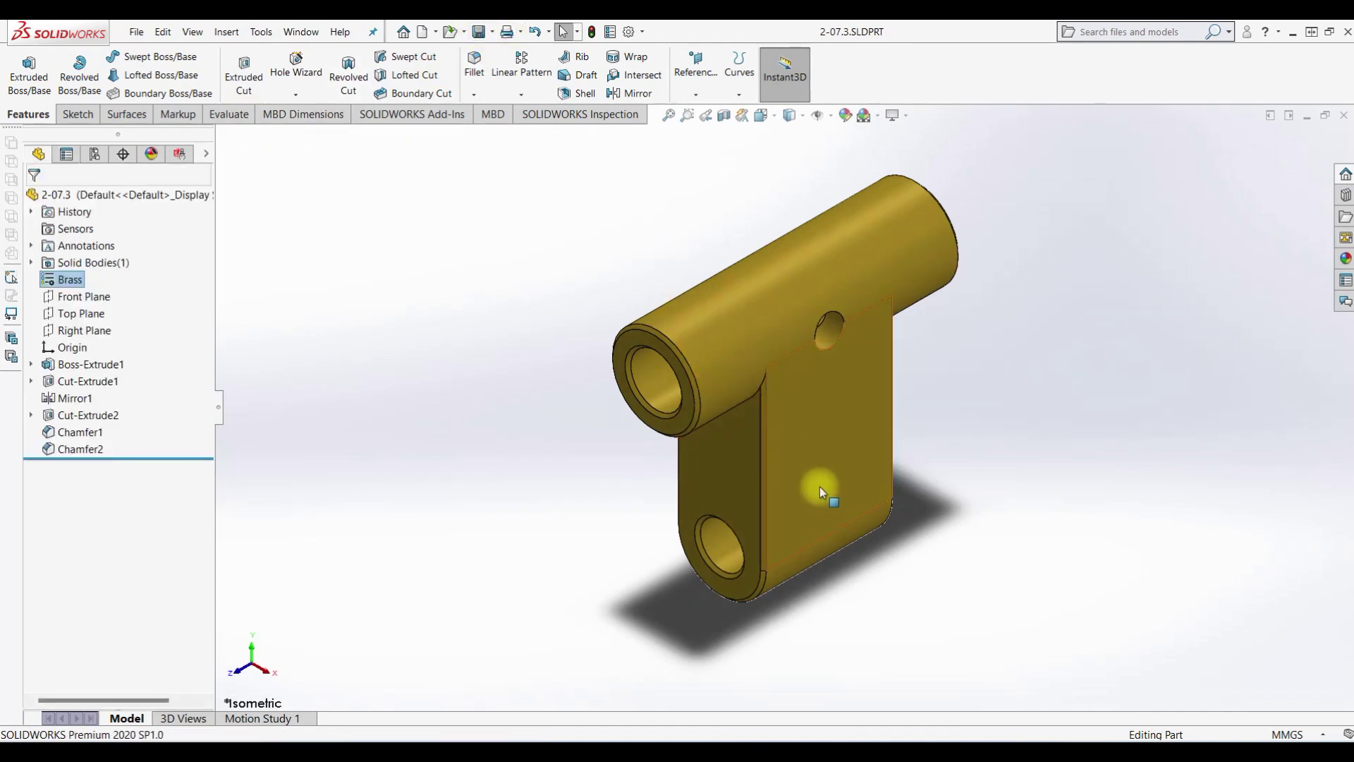
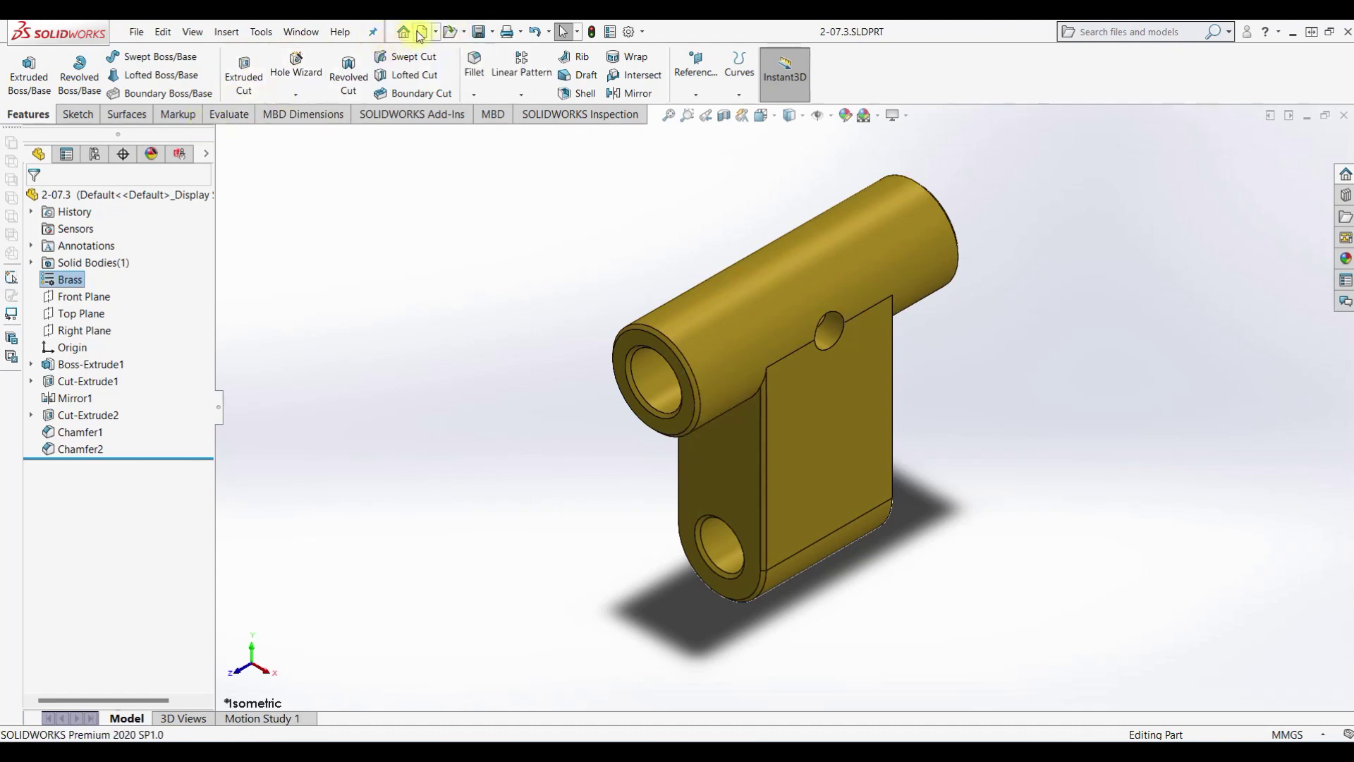
Start a new part and sketch a circle centred on the origin on the Front Plane.
click(424, 35)
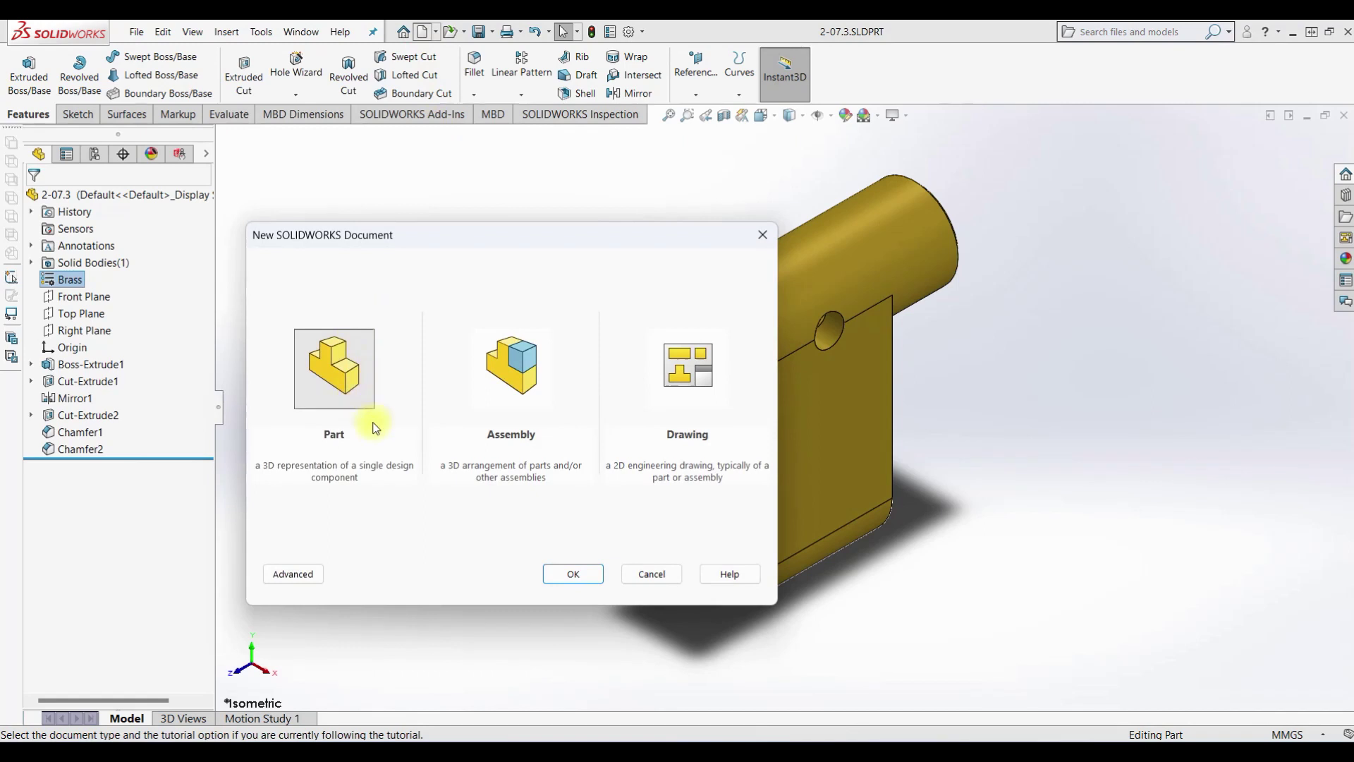
click(583, 574)
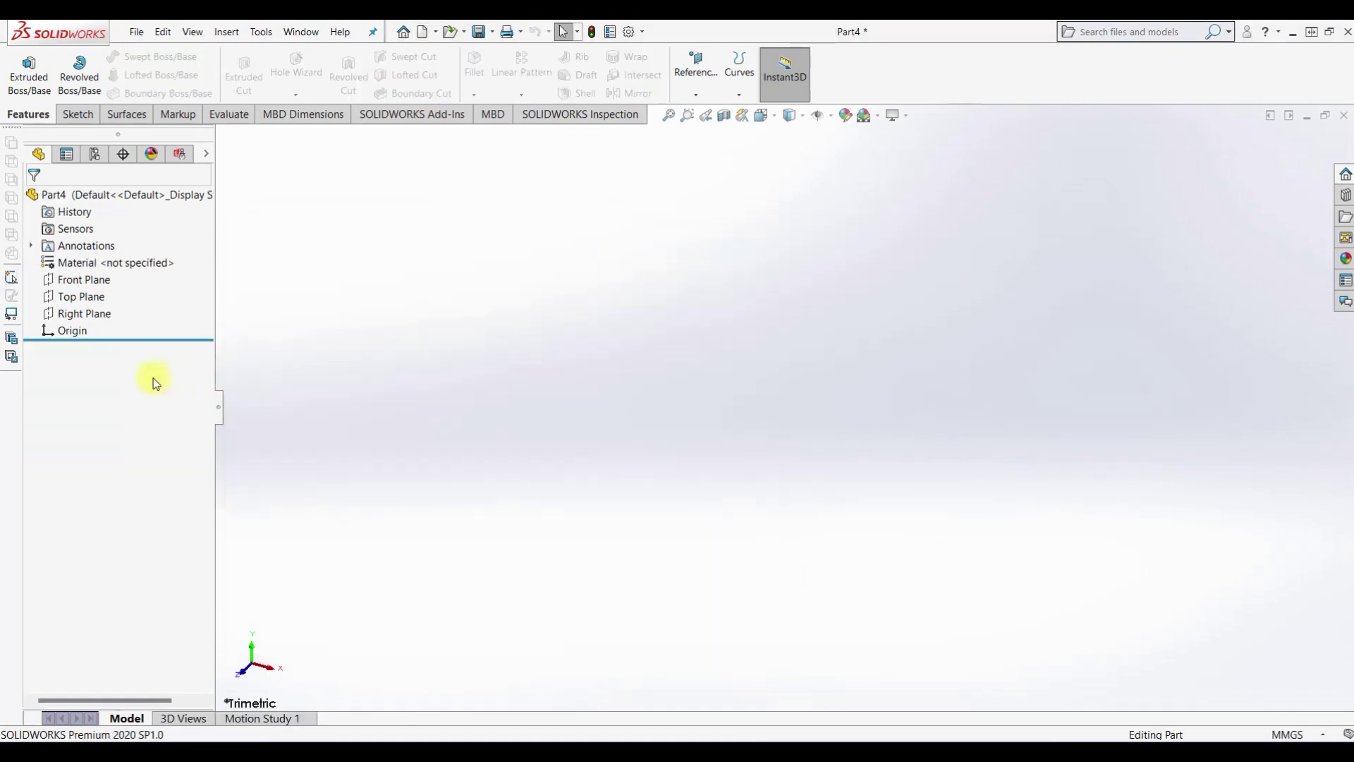
click(98, 280)
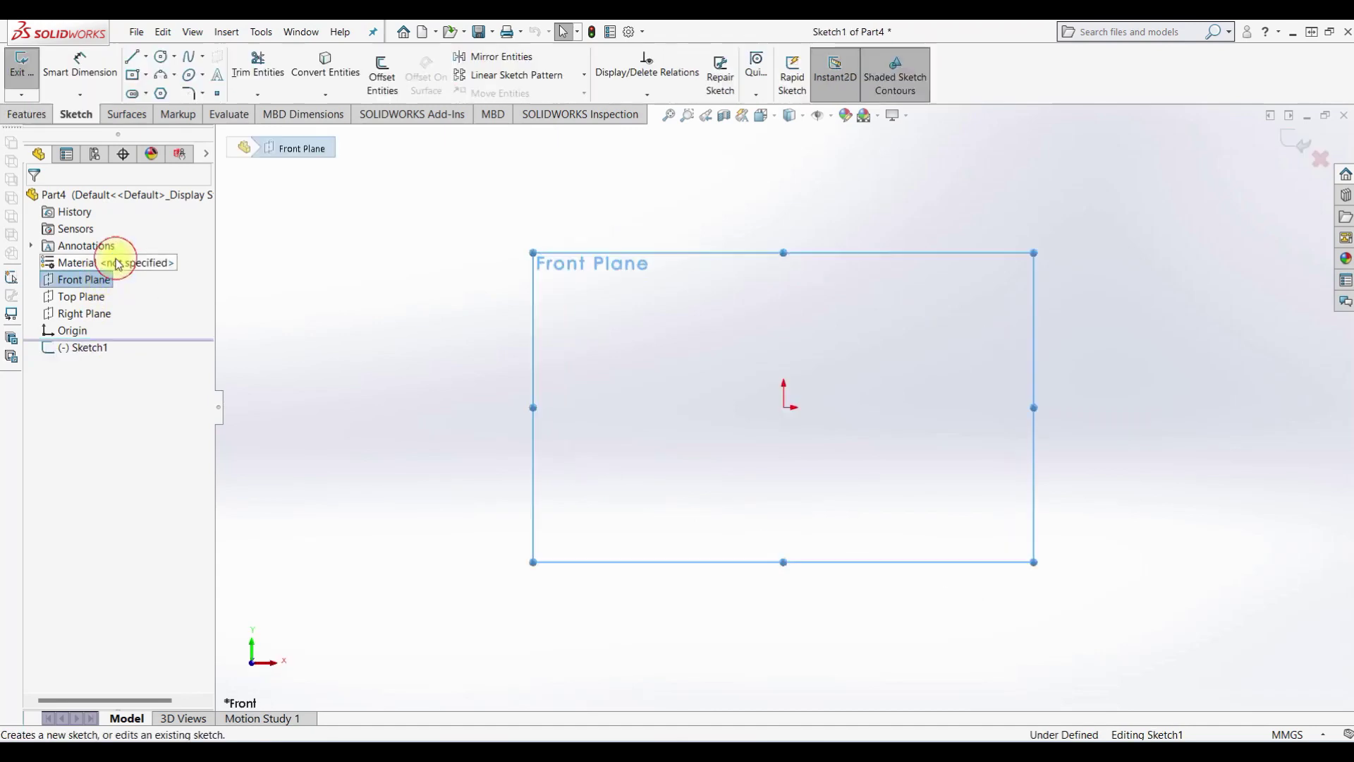
click(161, 57)
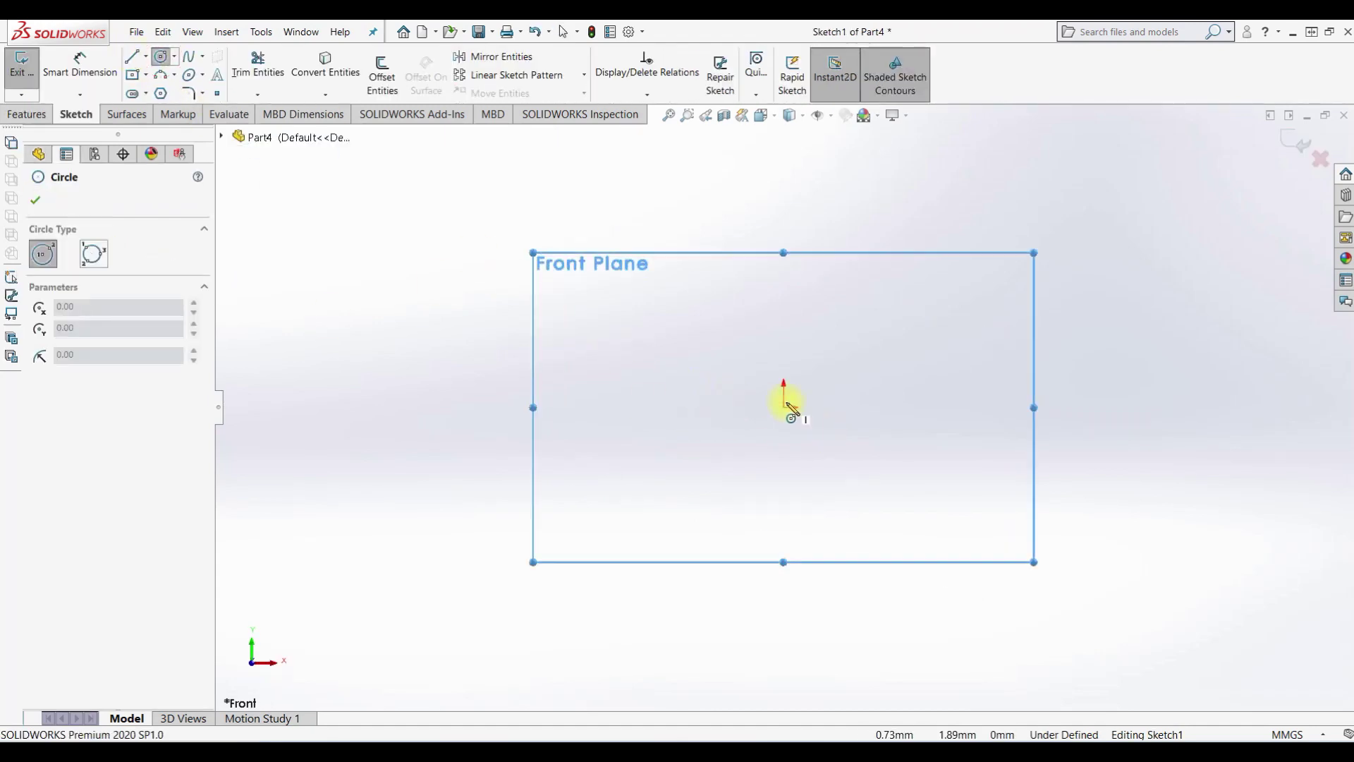
click(784, 407)
click(828, 407)
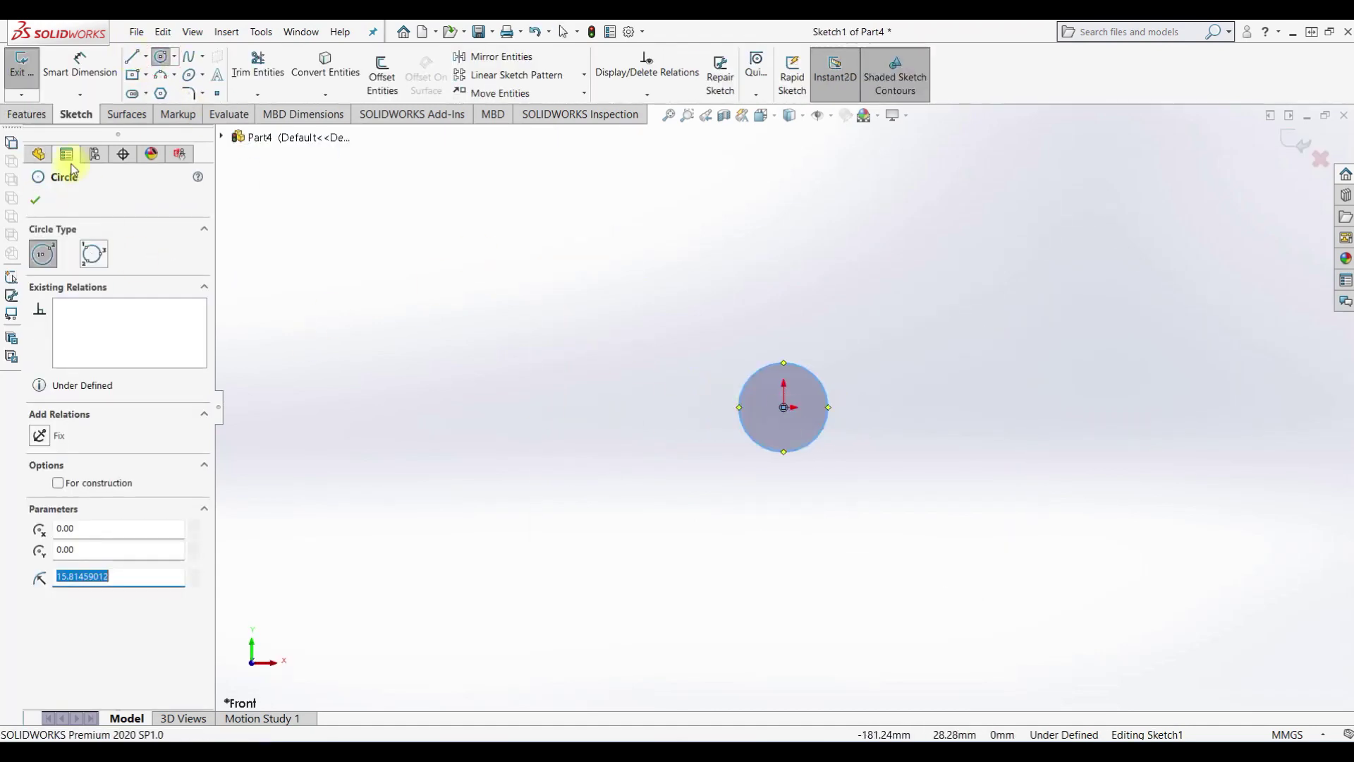
Dimension the circle's diameter to 3 mm and exit the sketch.
click(71, 74)
click(830, 399)
click(937, 356)
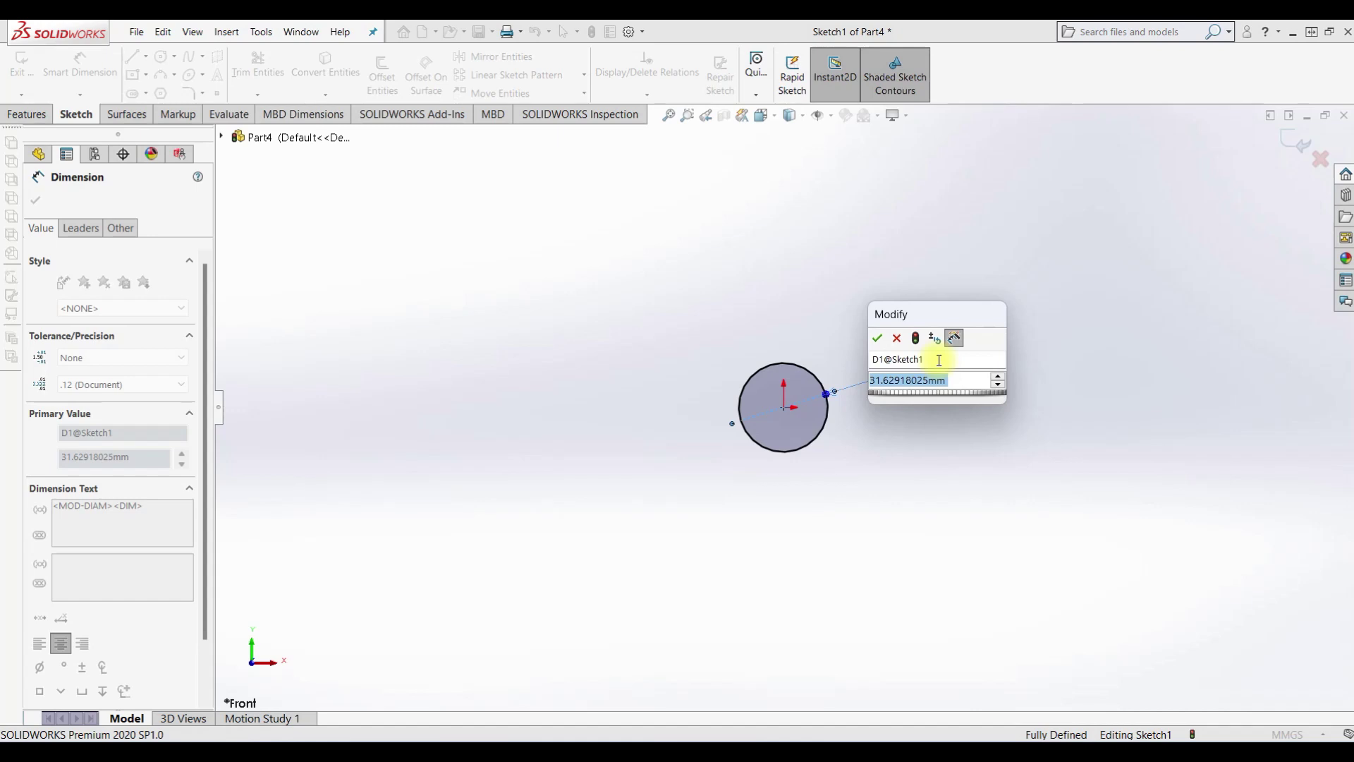
text(3)
key(Return)
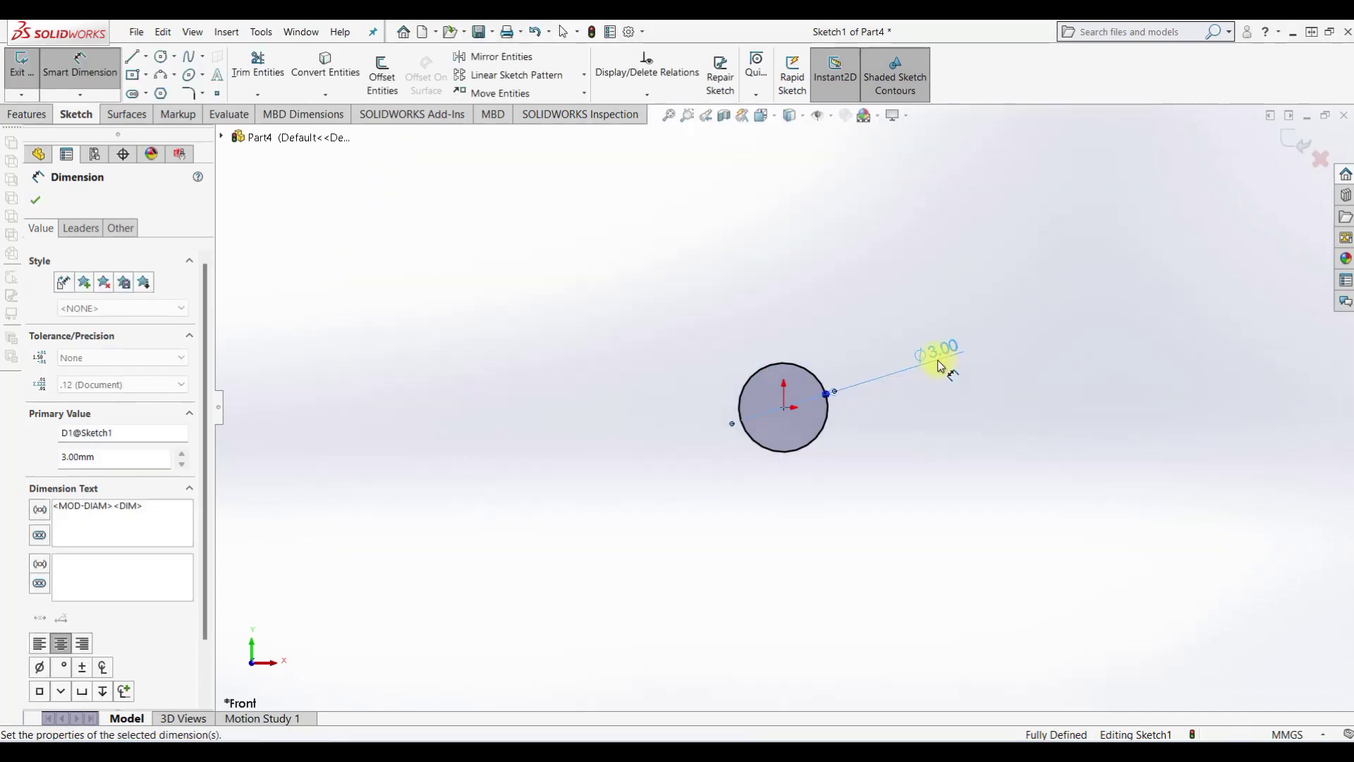
click(19, 62)
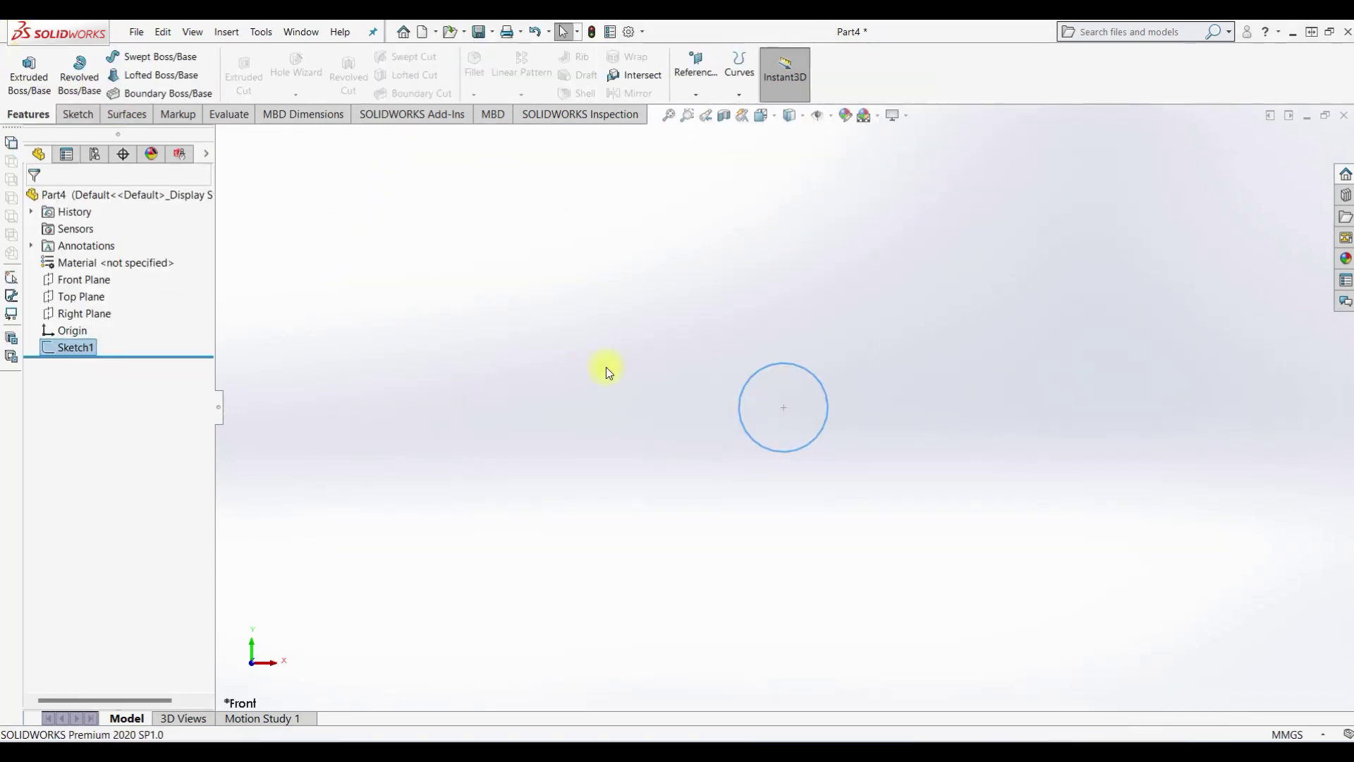
Extrude the 3 mm circle Mid Plane to 14 mm, creating the rod Boss-Extrude1.
click(29, 77)
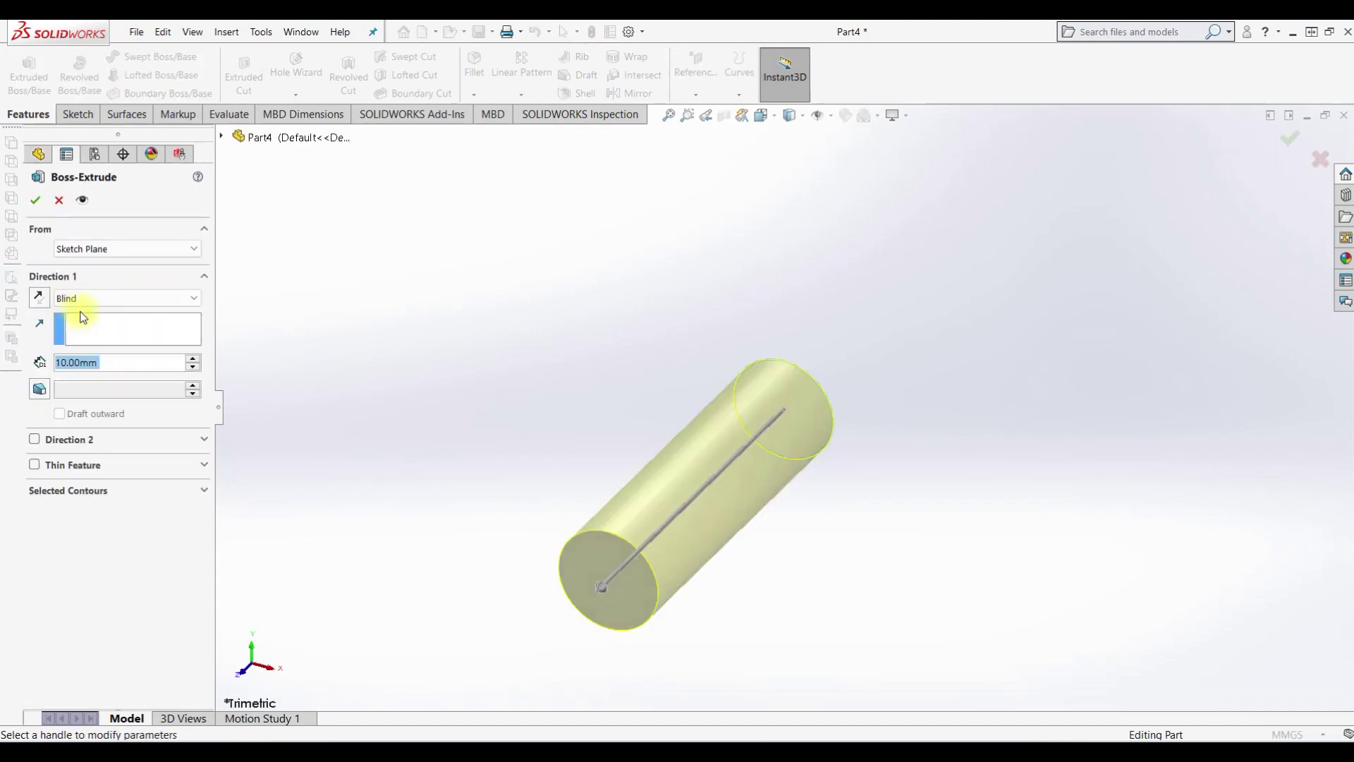
click(97, 298)
click(112, 374)
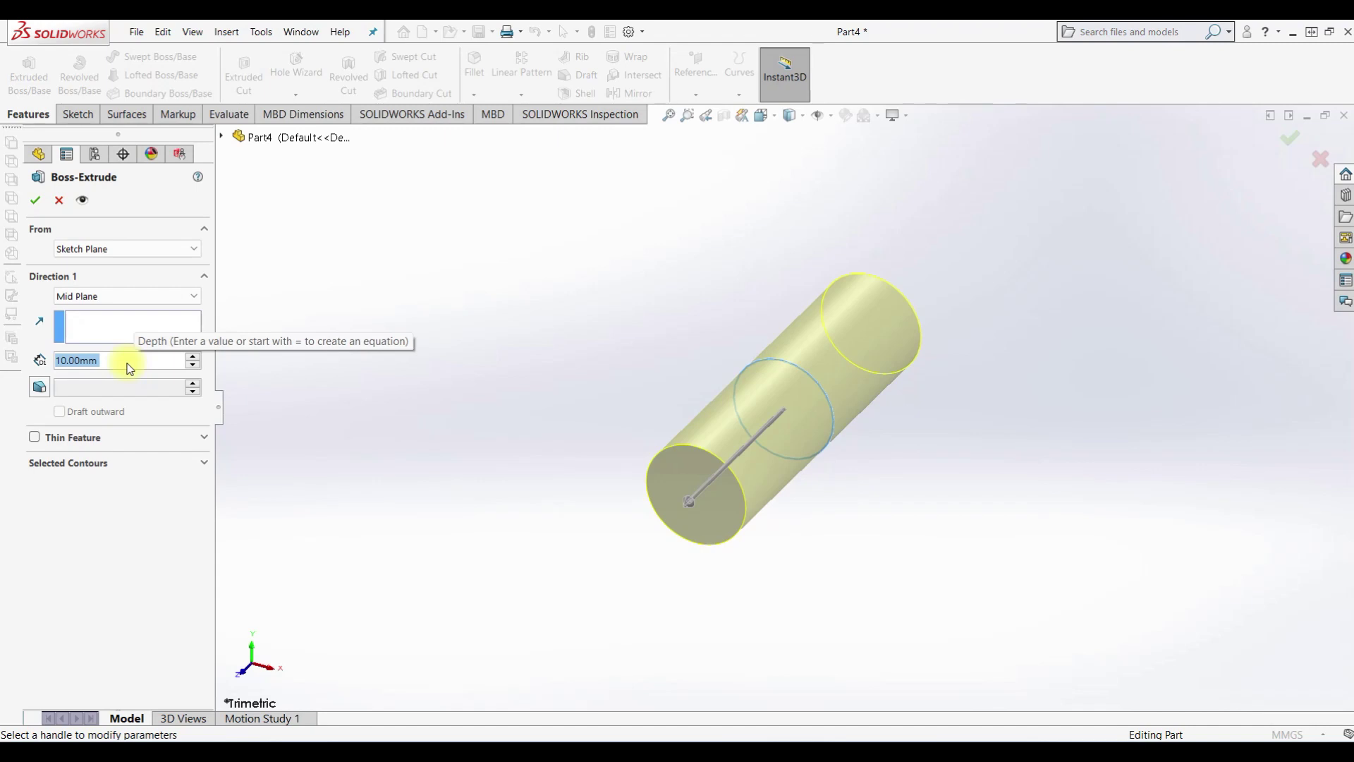
text(14)
key(Return)
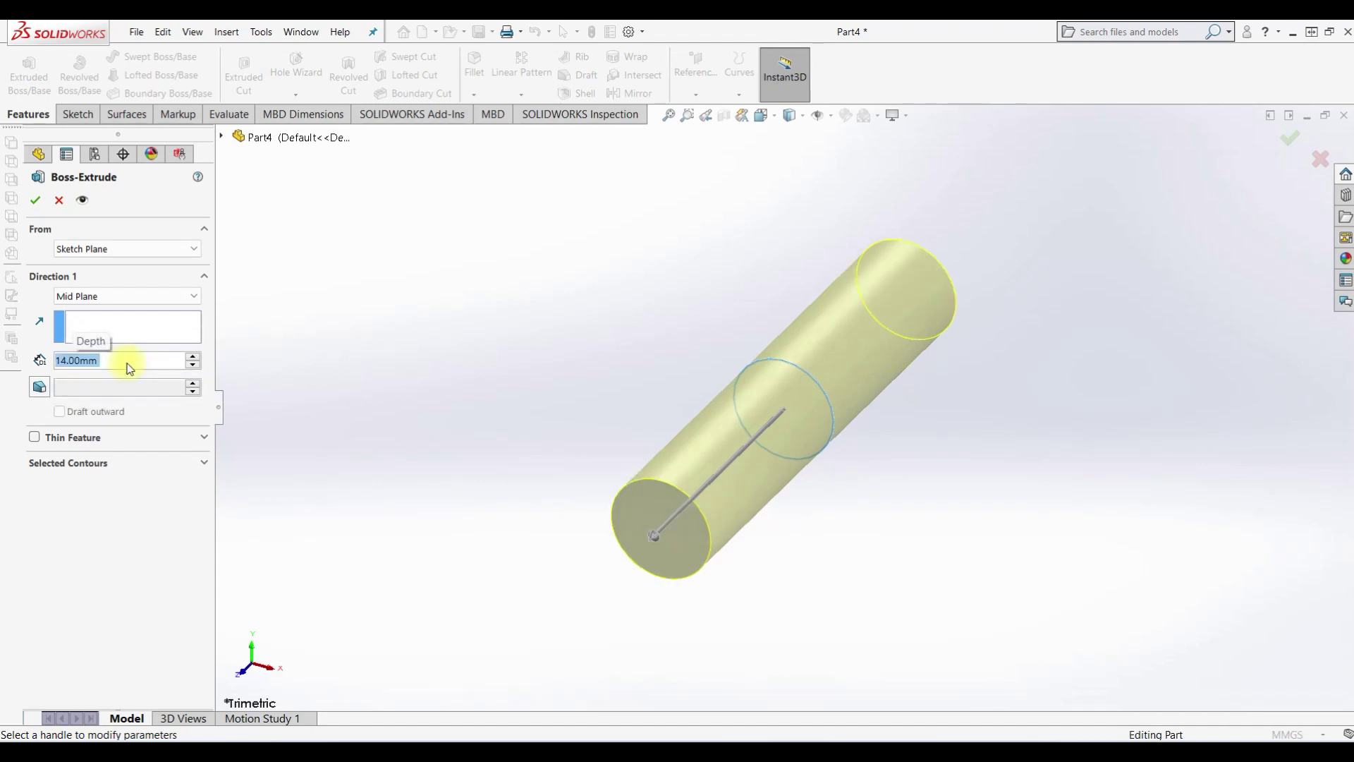
click(36, 201)
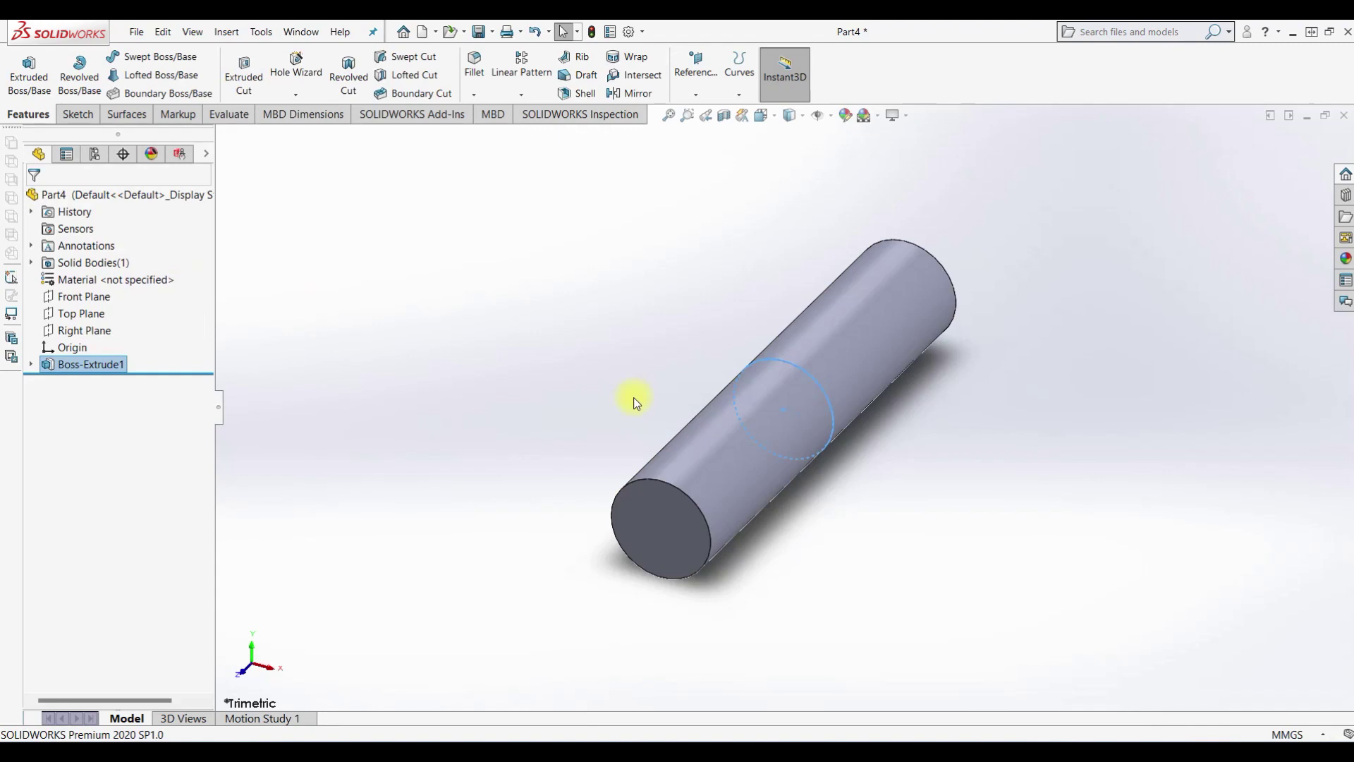
click(634, 402)
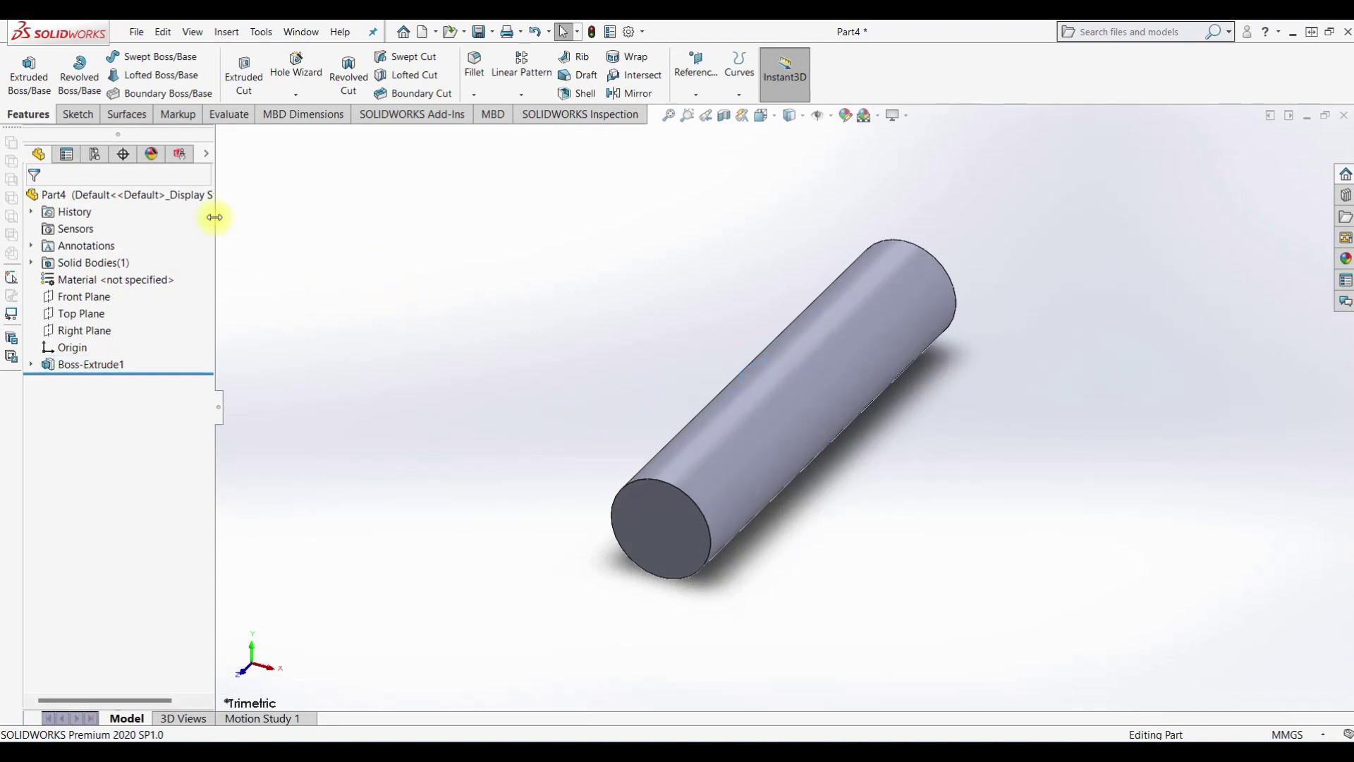
click(295, 93)
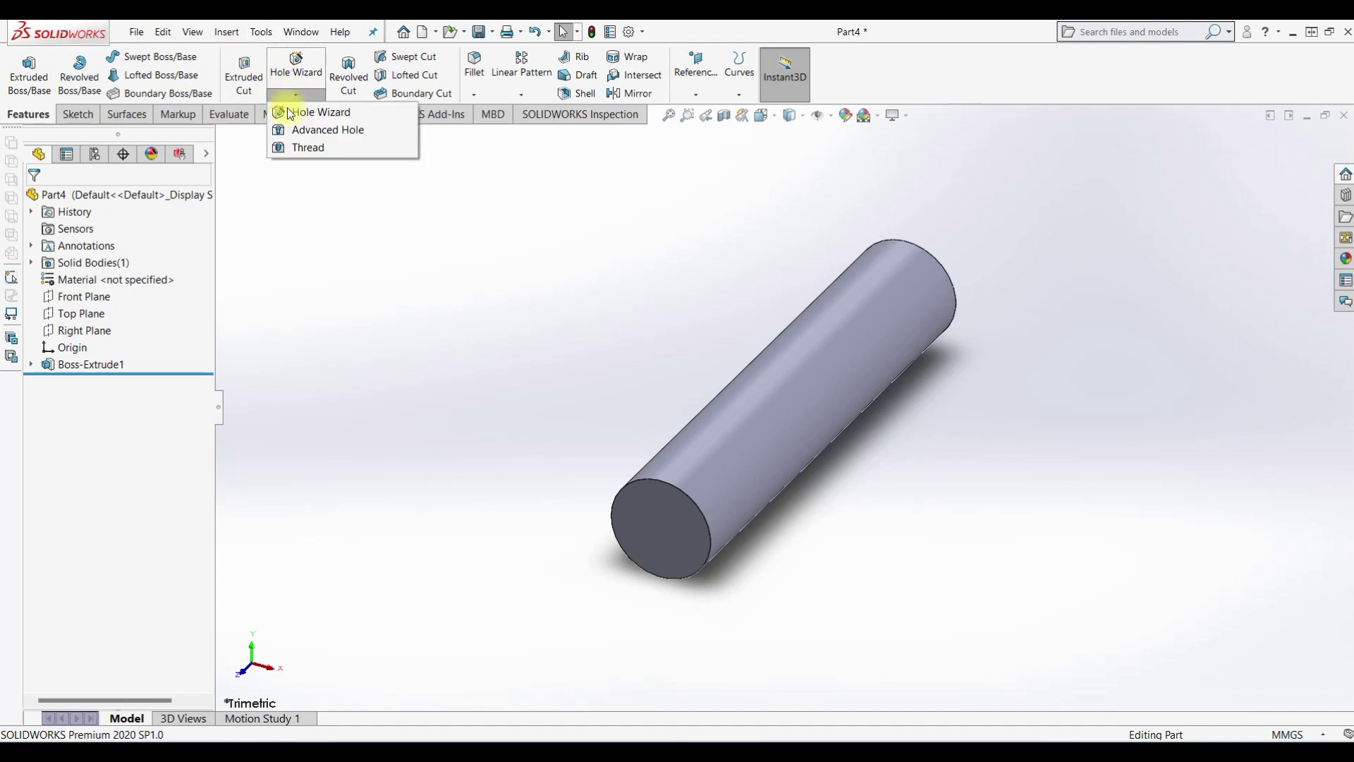
Cut a 5 mm deep M3x0.5 Metric Die thread at the rod's near end.
click(309, 146)
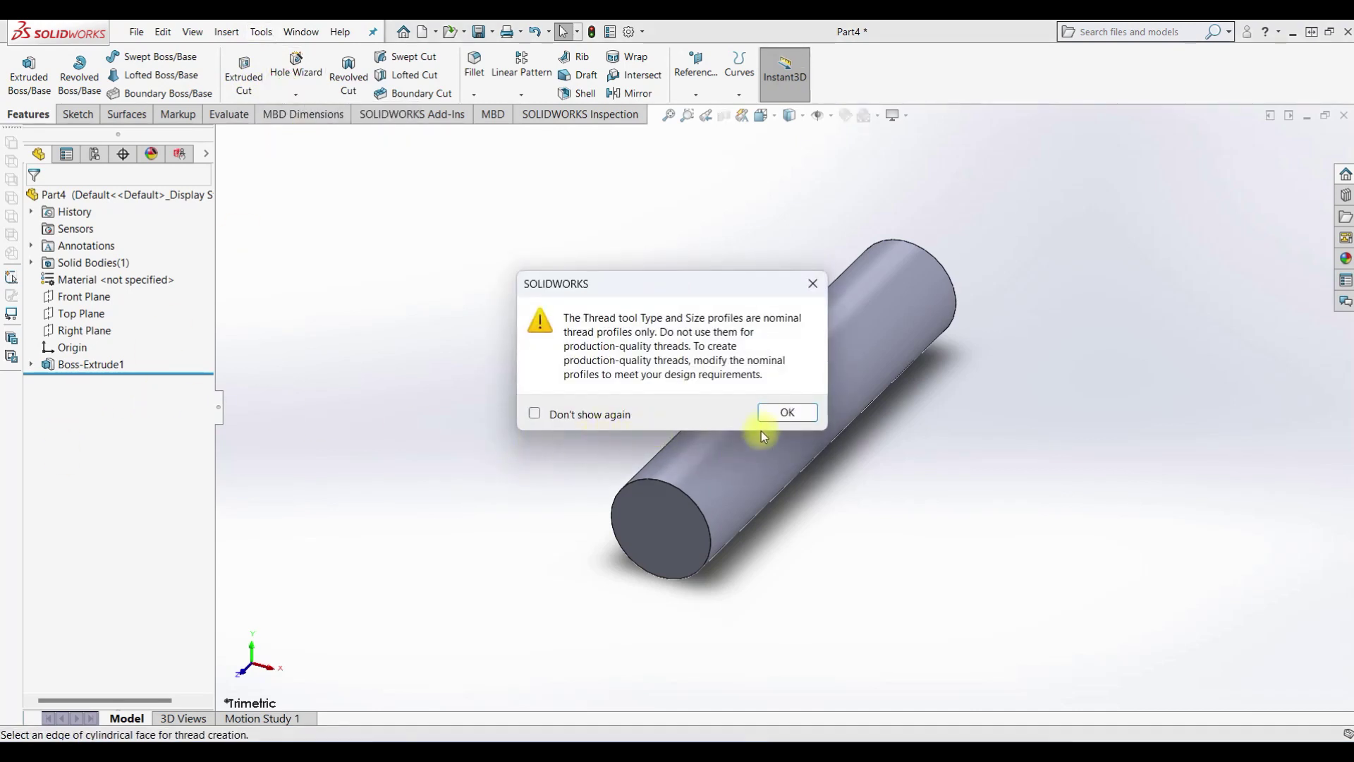
click(776, 413)
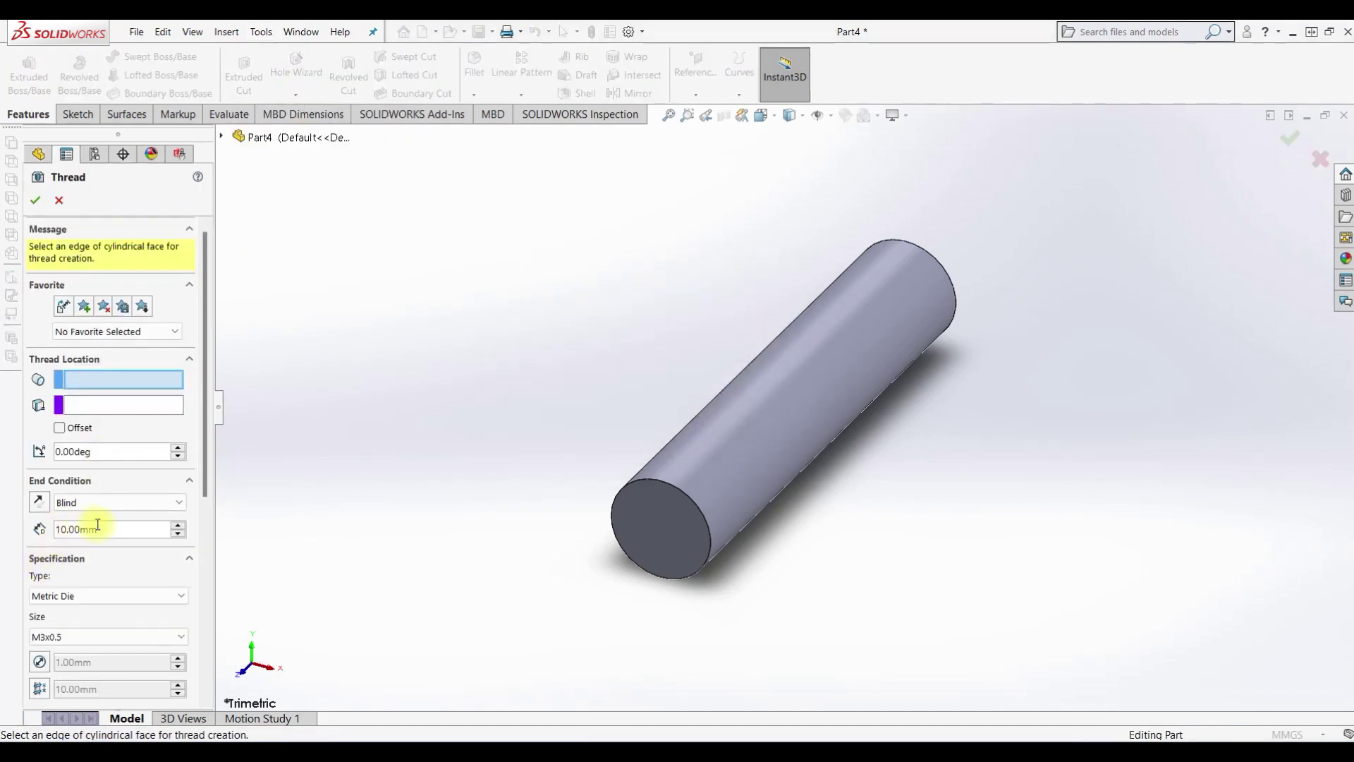
drag(107, 534, 4, 542)
text(5)
key(Return)
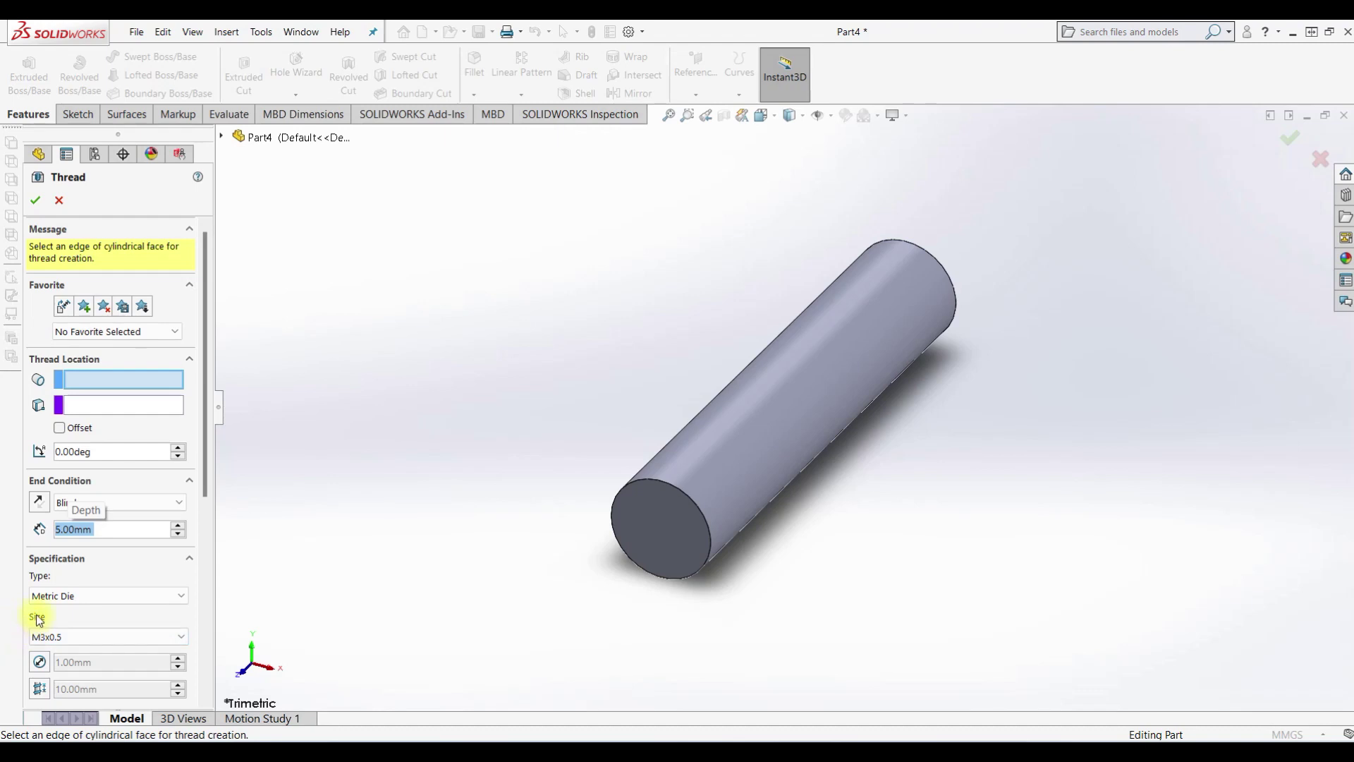
click(686, 489)
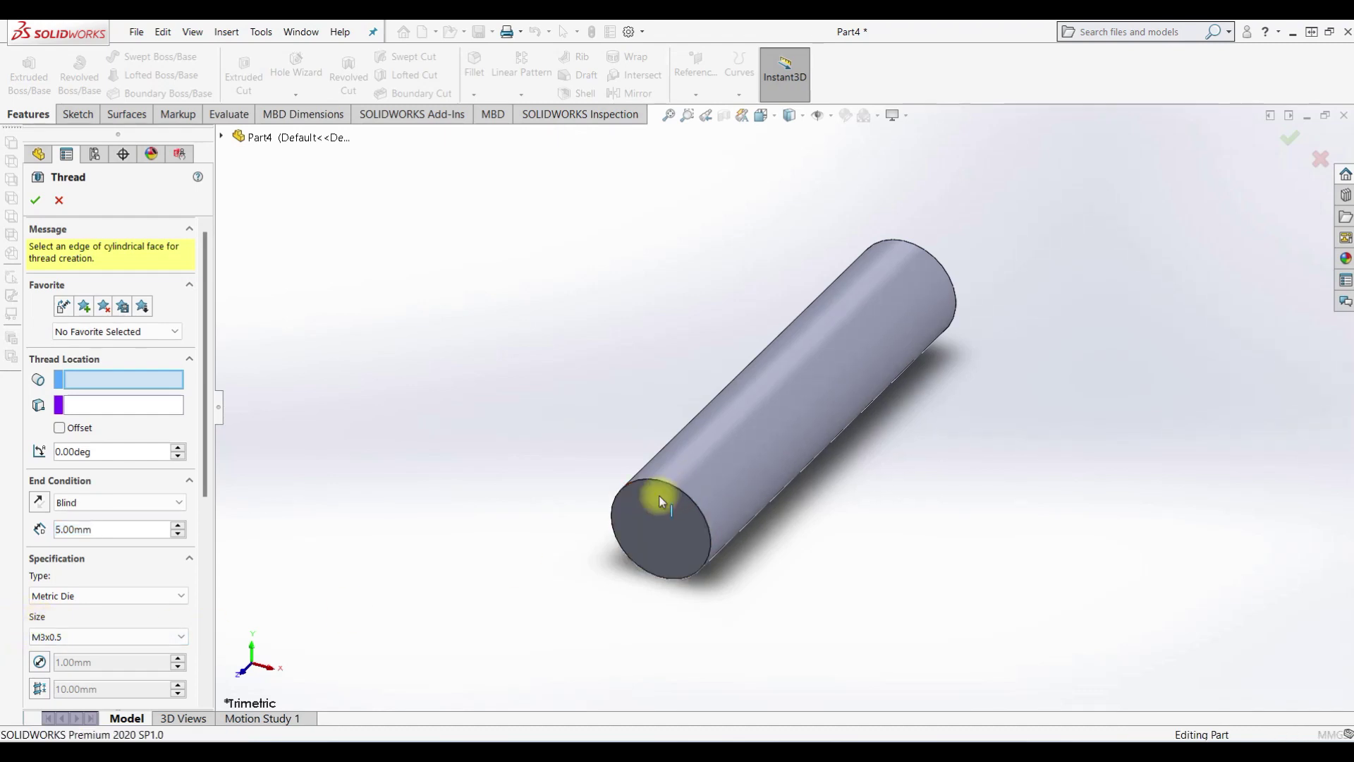
click(35, 201)
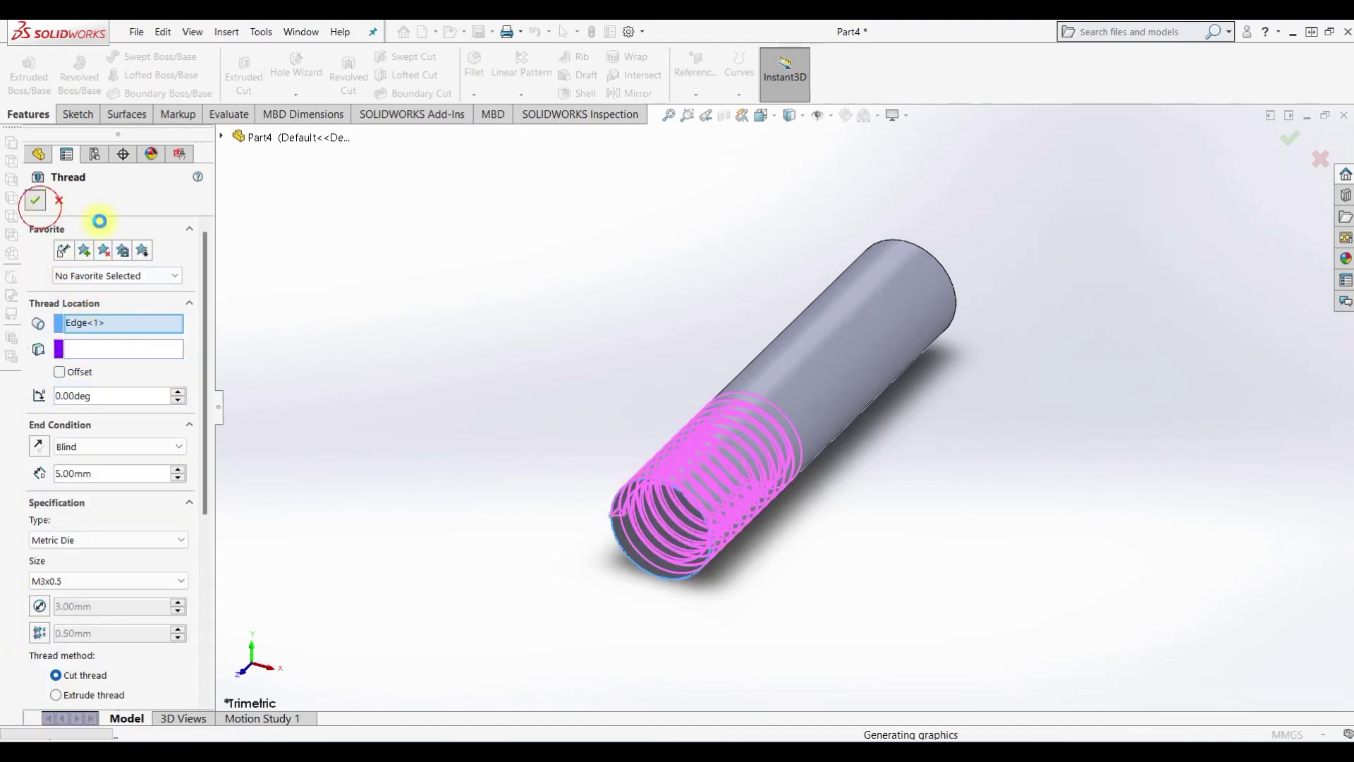
Add a matching 5 mm M3x0.5 thread at the rod's far end.
click(295, 94)
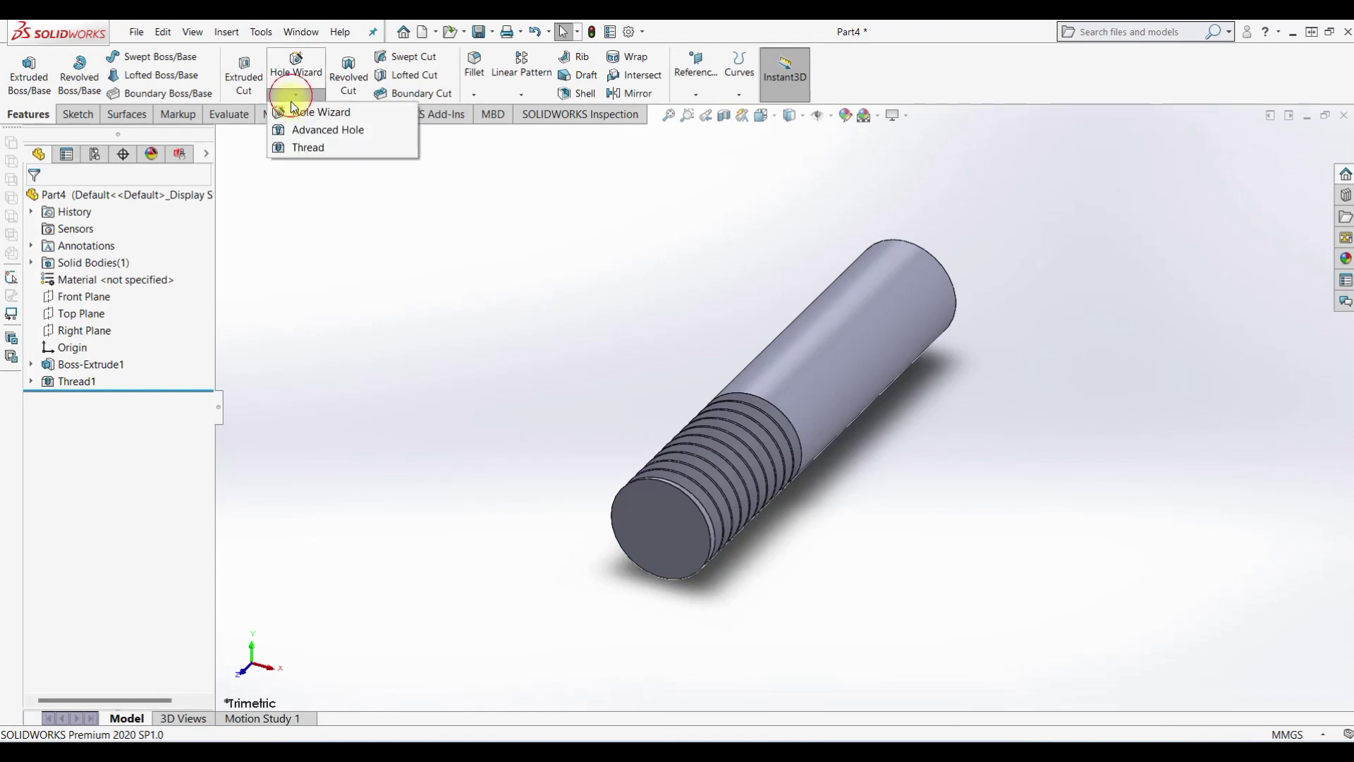
click(300, 144)
click(772, 405)
mouse_move(886, 413)
middle_down()
mouse_move(907, 460)
mouse_move(851, 455)
middle_up()
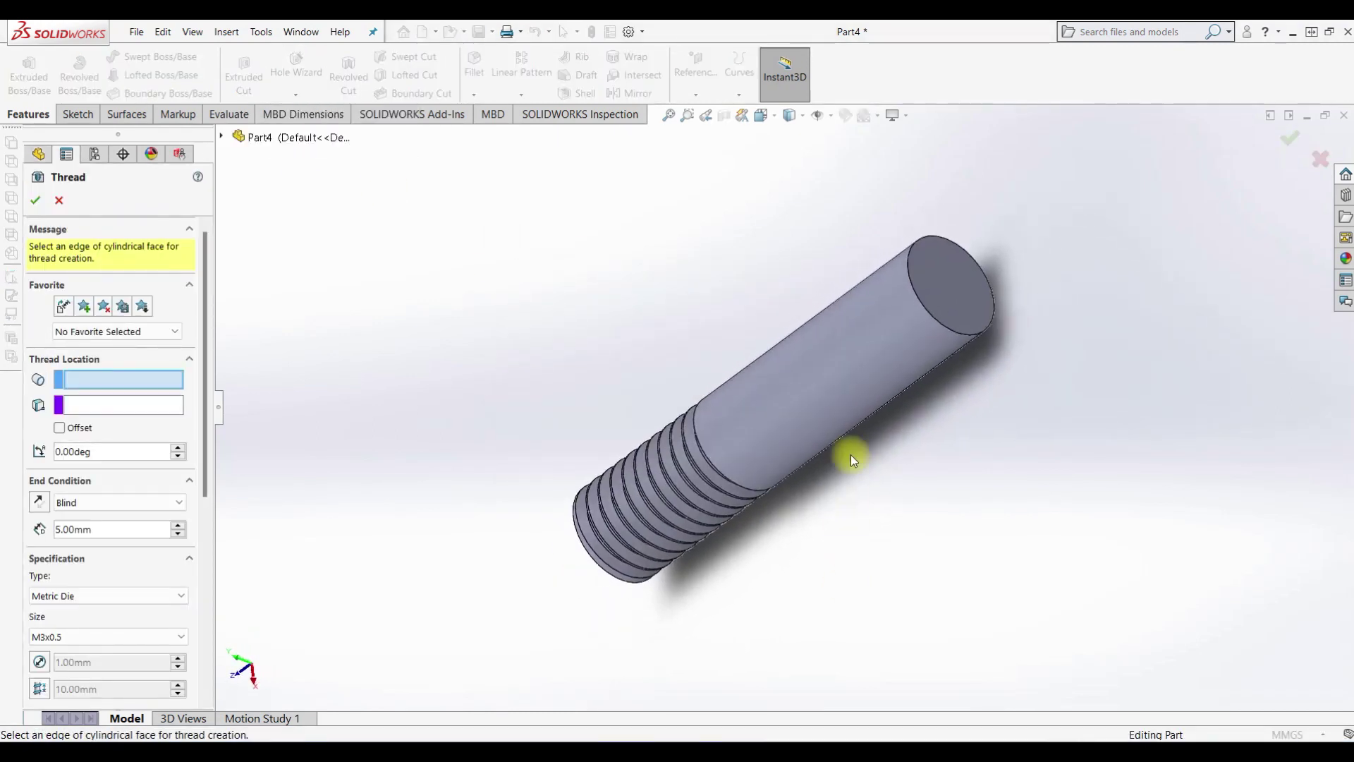
click(930, 312)
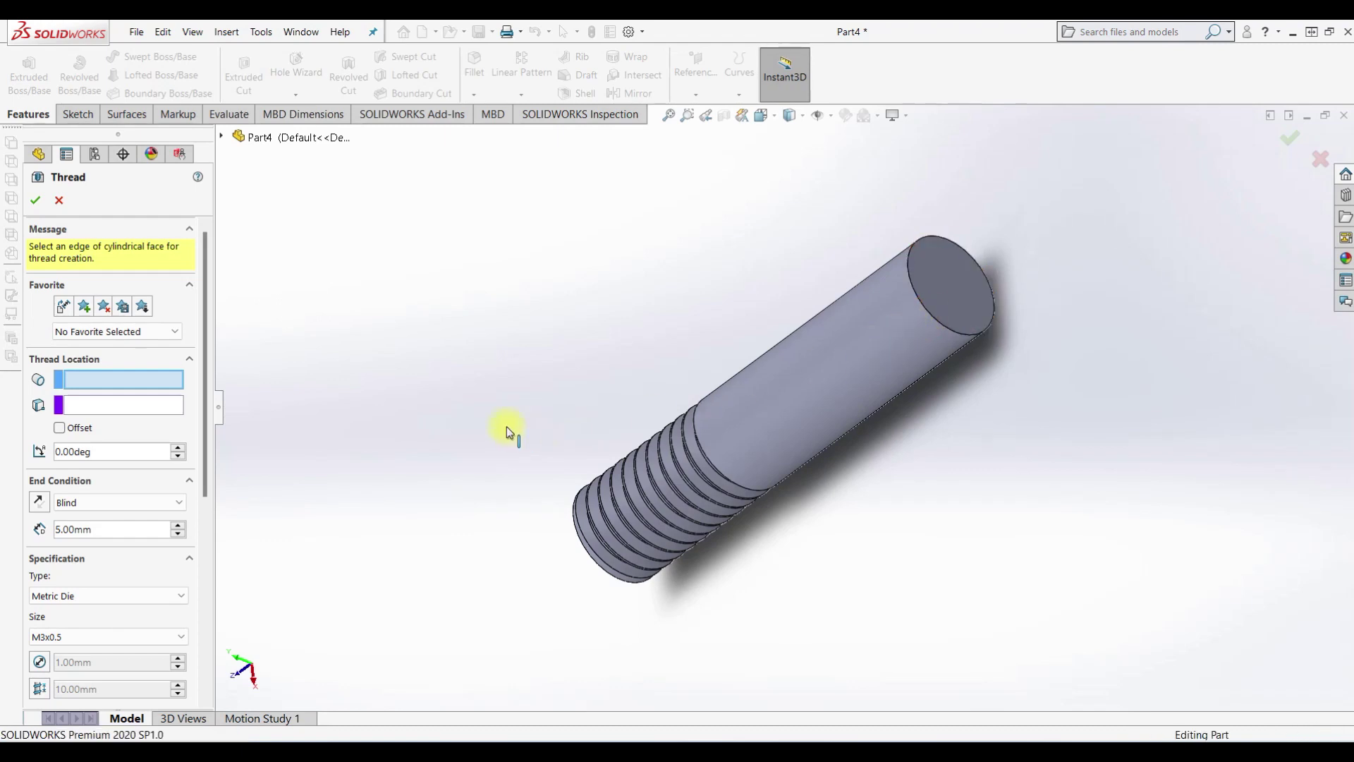
click(34, 200)
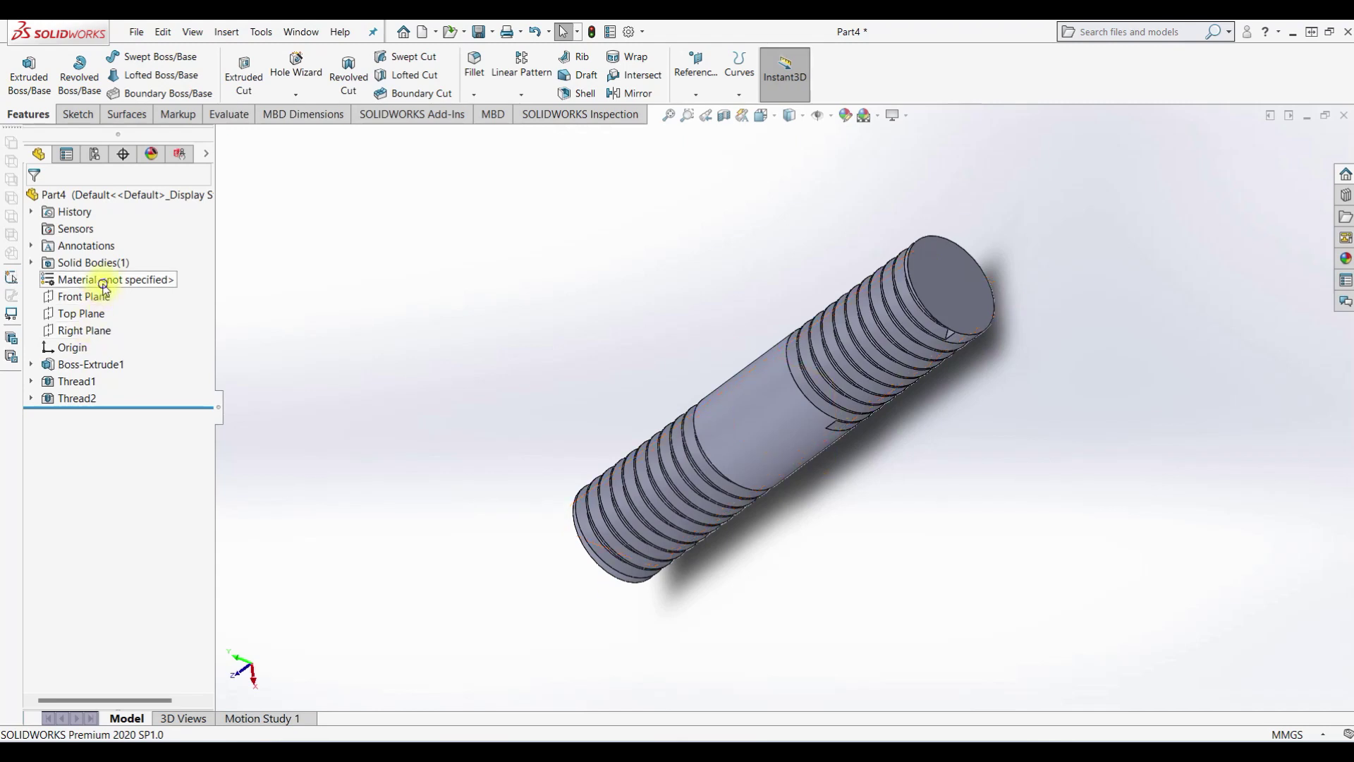
Assign Malleable Cast Iron to the stud, then rebuild and save it as 2-07.4.SLDPRT.
right_click(103, 279)
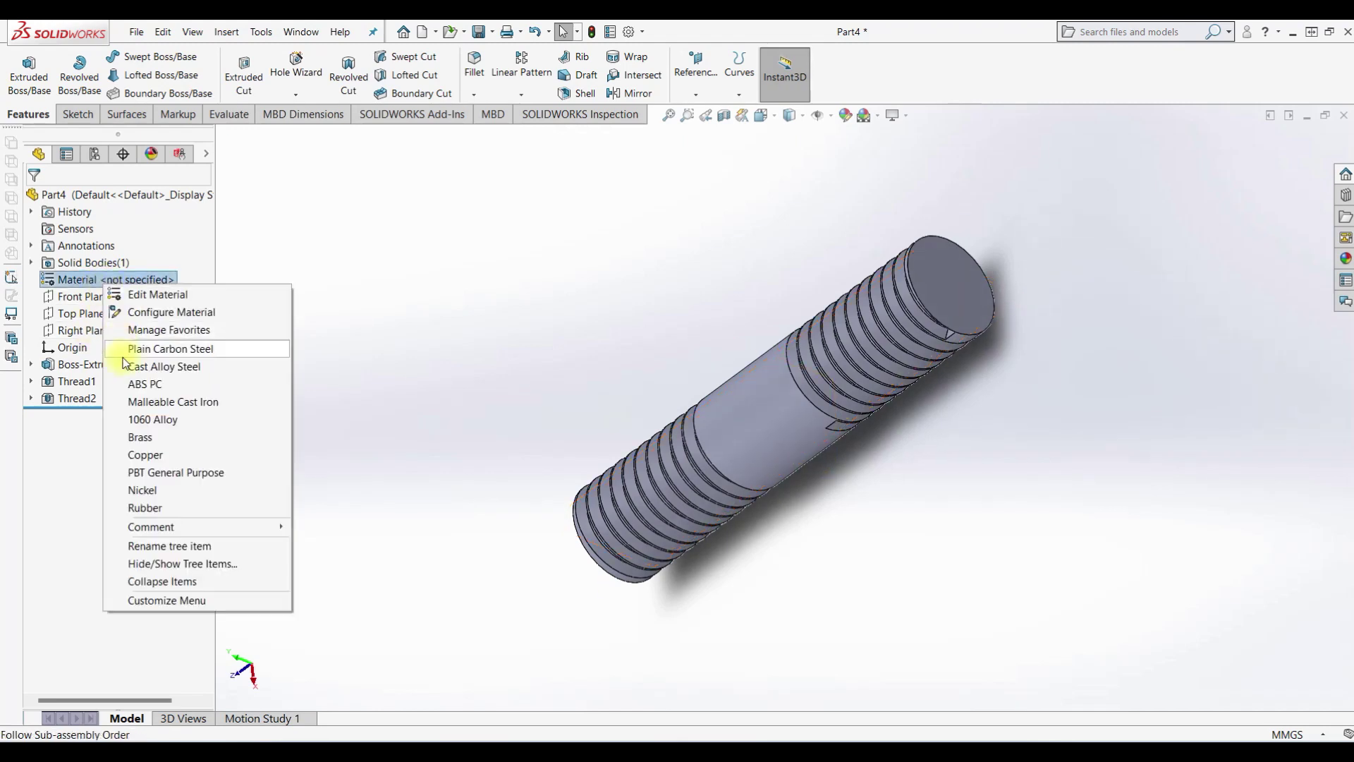
click(158, 401)
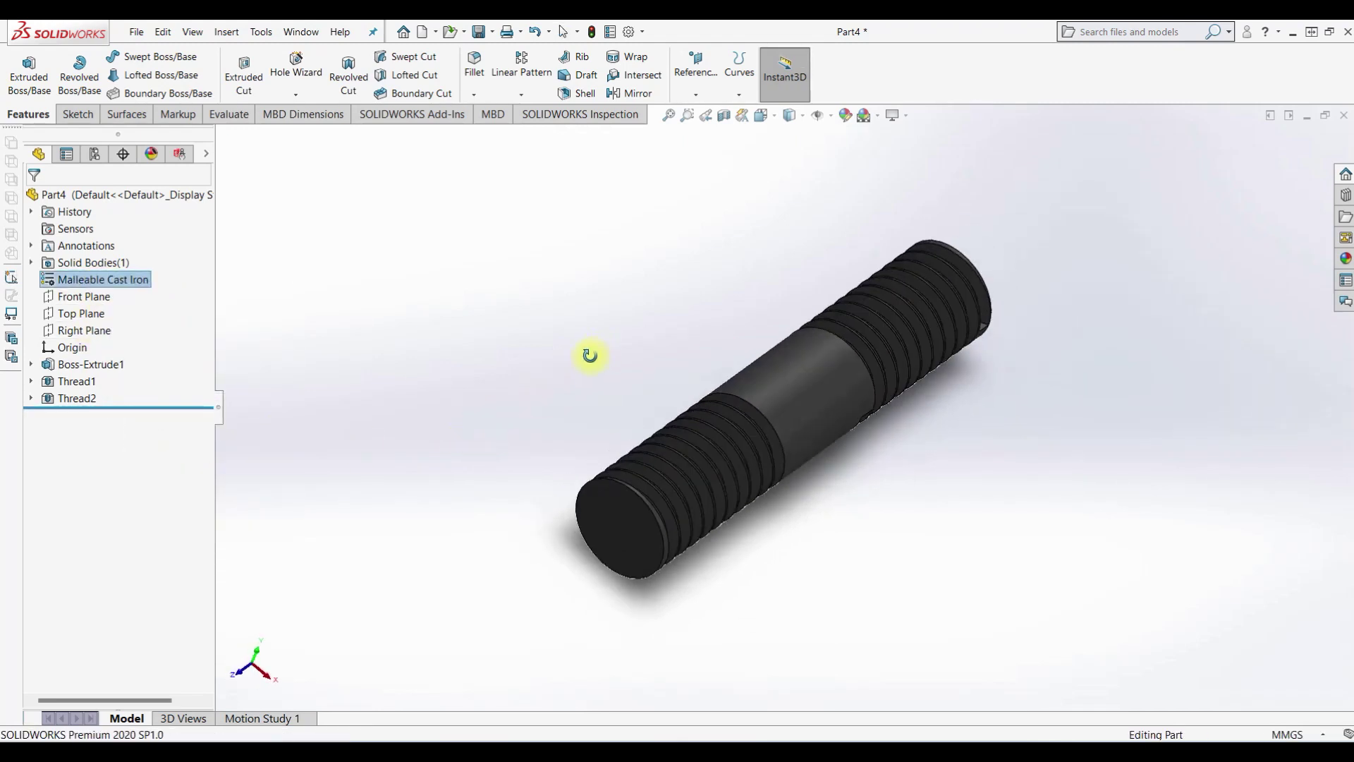
click(479, 31)
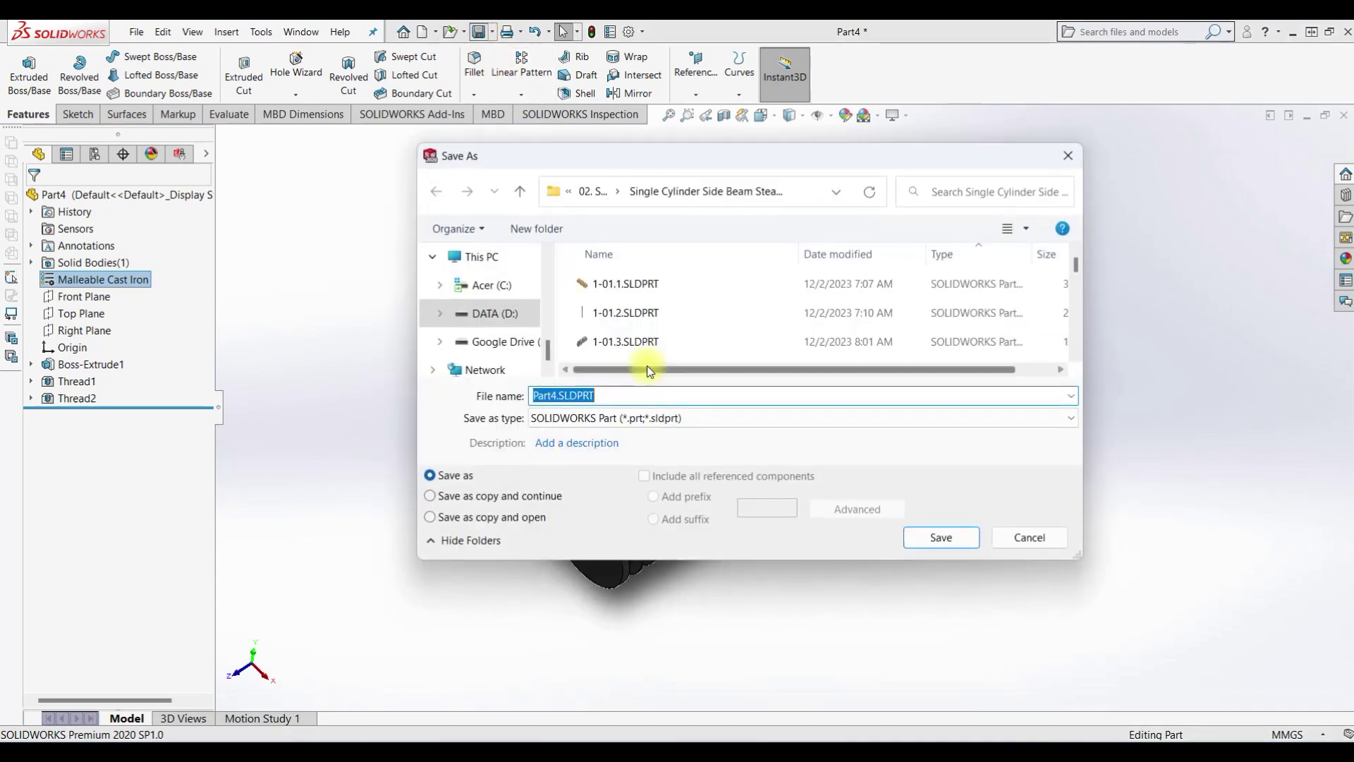
scroll(607, 310, down, 10)
scroll(635, 314, down, 3)
scroll(645, 317, down, 3)
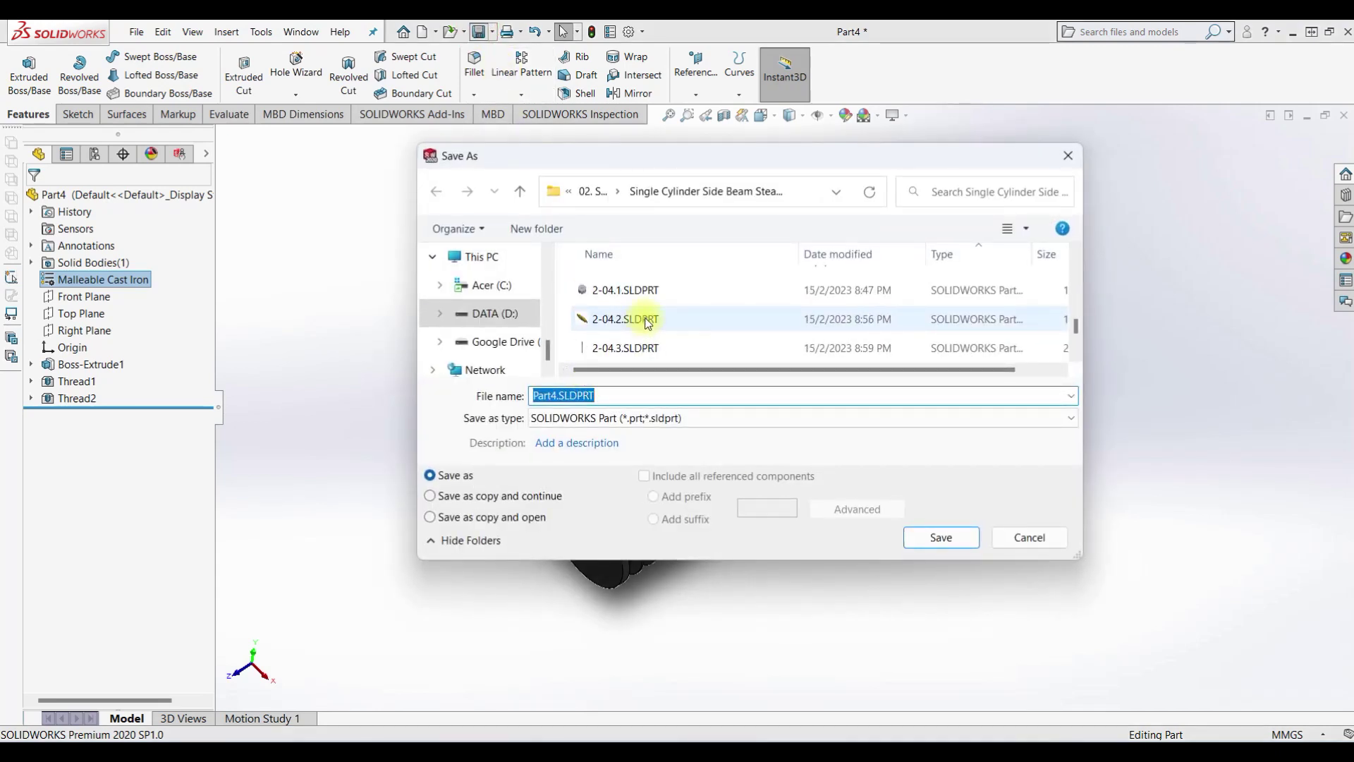
text(2-)
text(04.4)
key(Return)
click(603, 324)
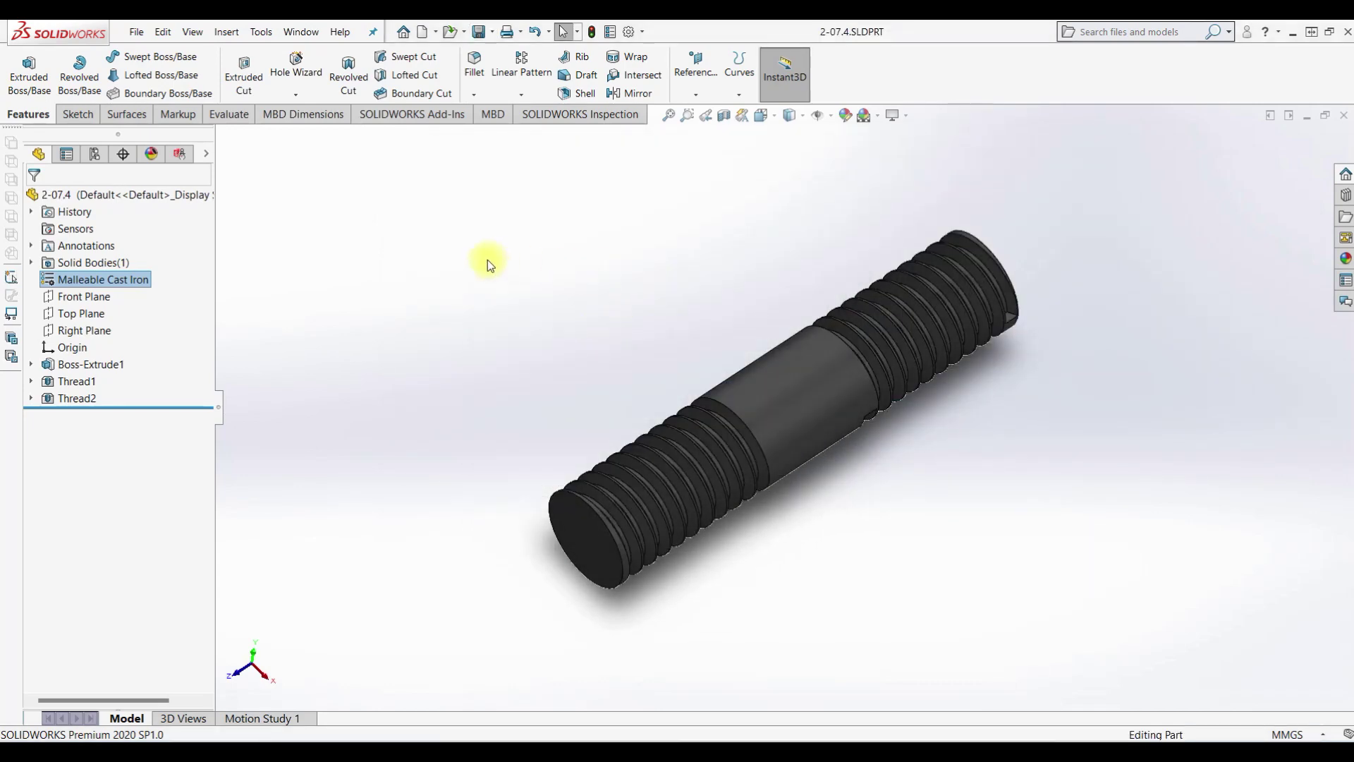
Create a new assembly with bracket 2-07.3 placed as the fixed base part.
click(423, 32)
click(510, 368)
click(568, 575)
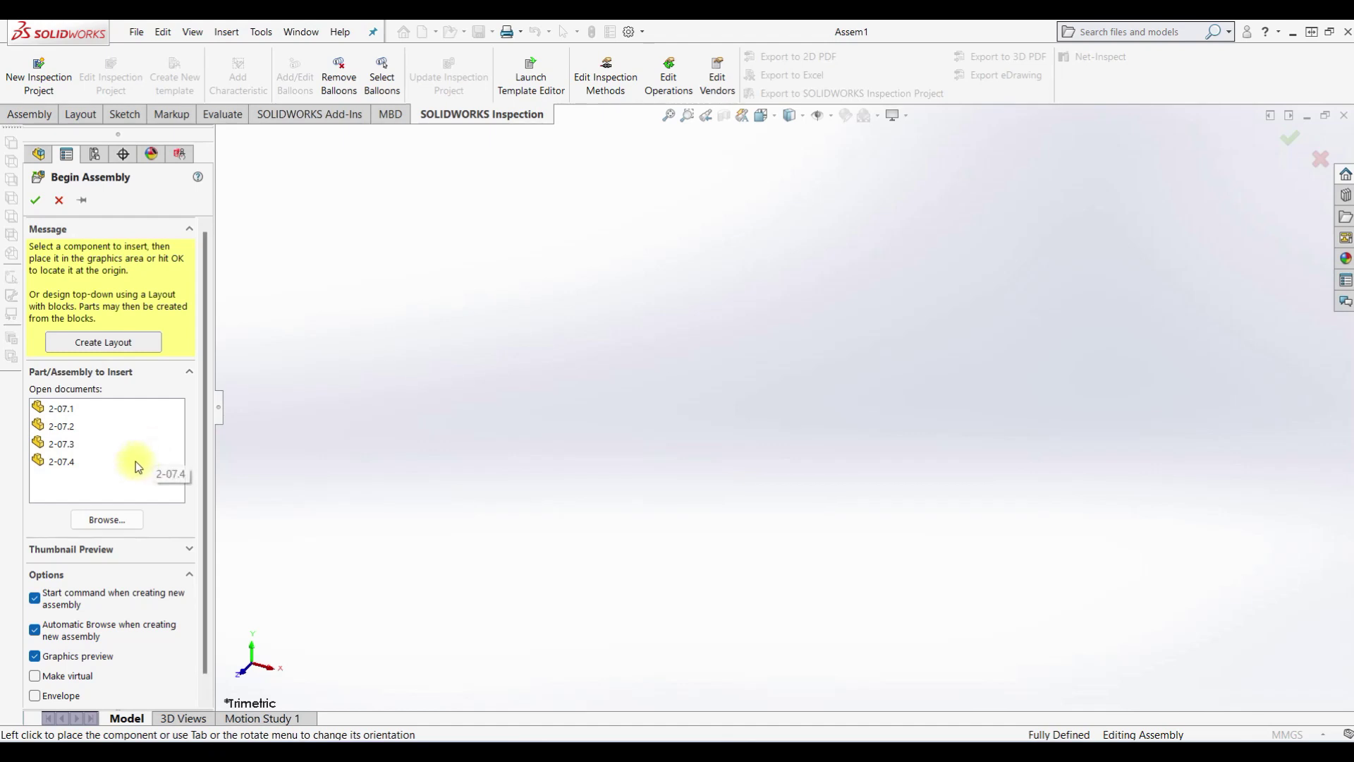
click(74, 444)
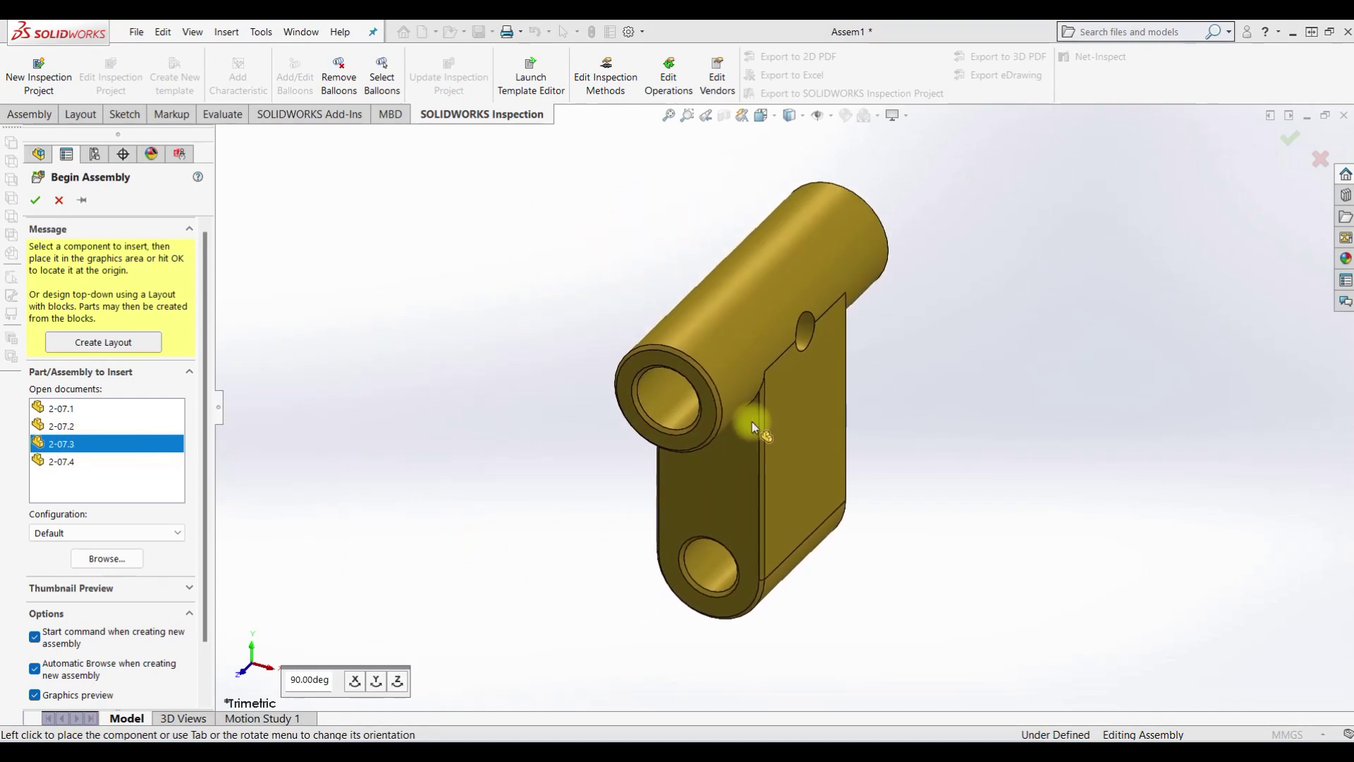
click(754, 408)
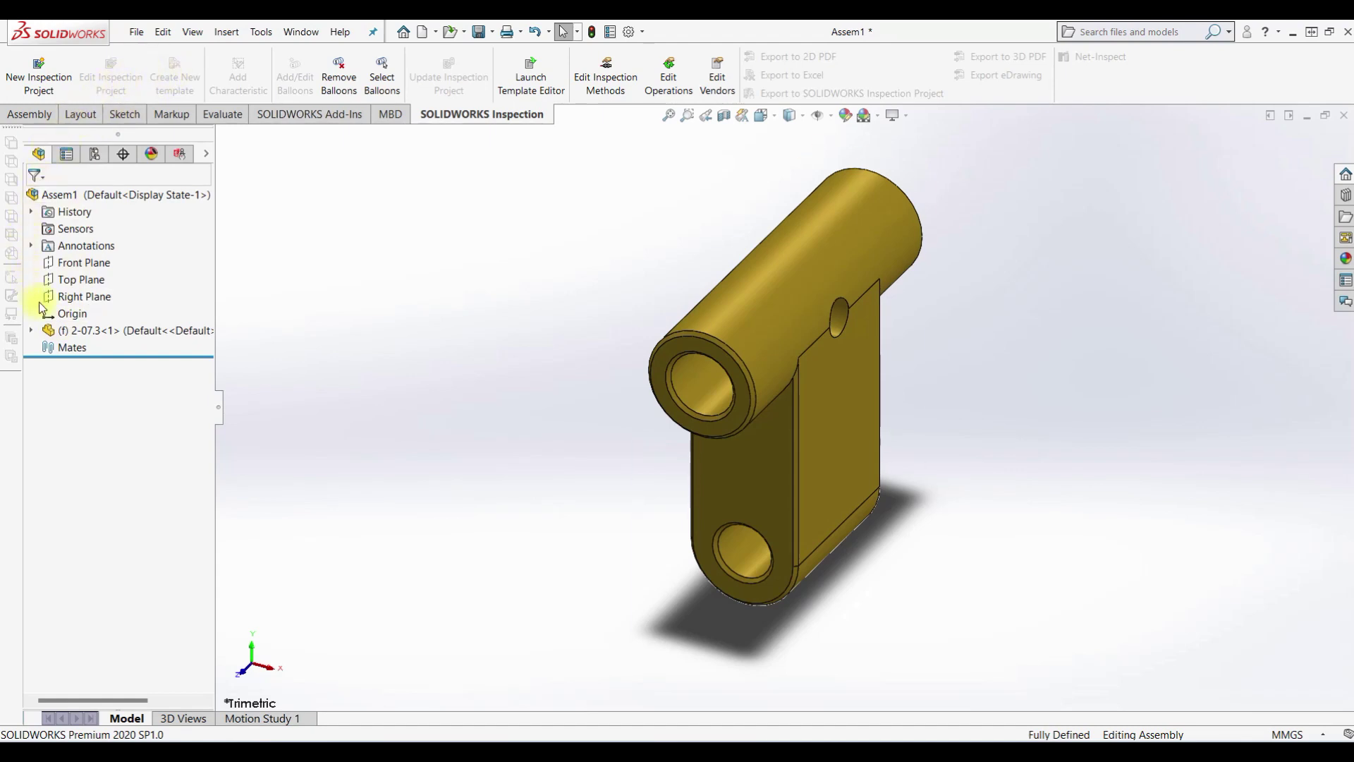
Insert the link 2-07.1 to the left of the bracket.
click(37, 114)
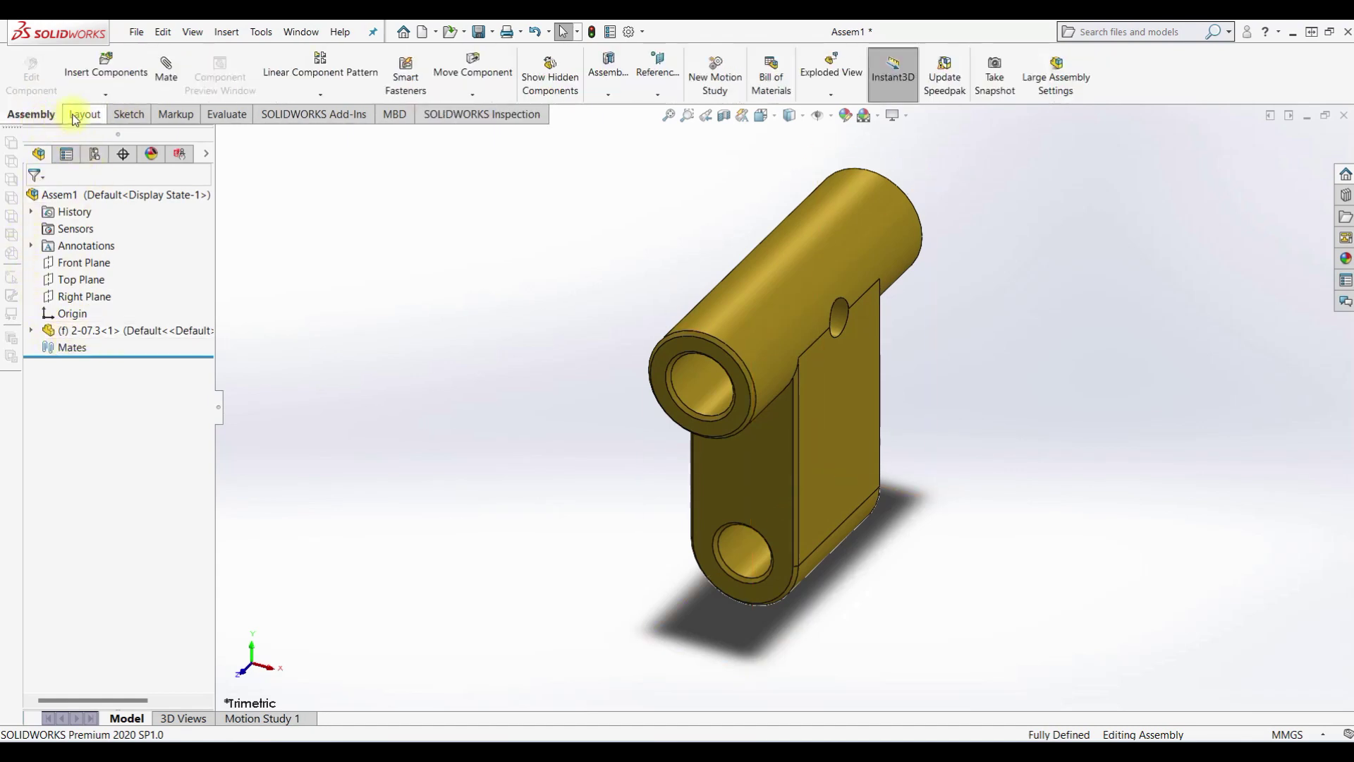
click(104, 62)
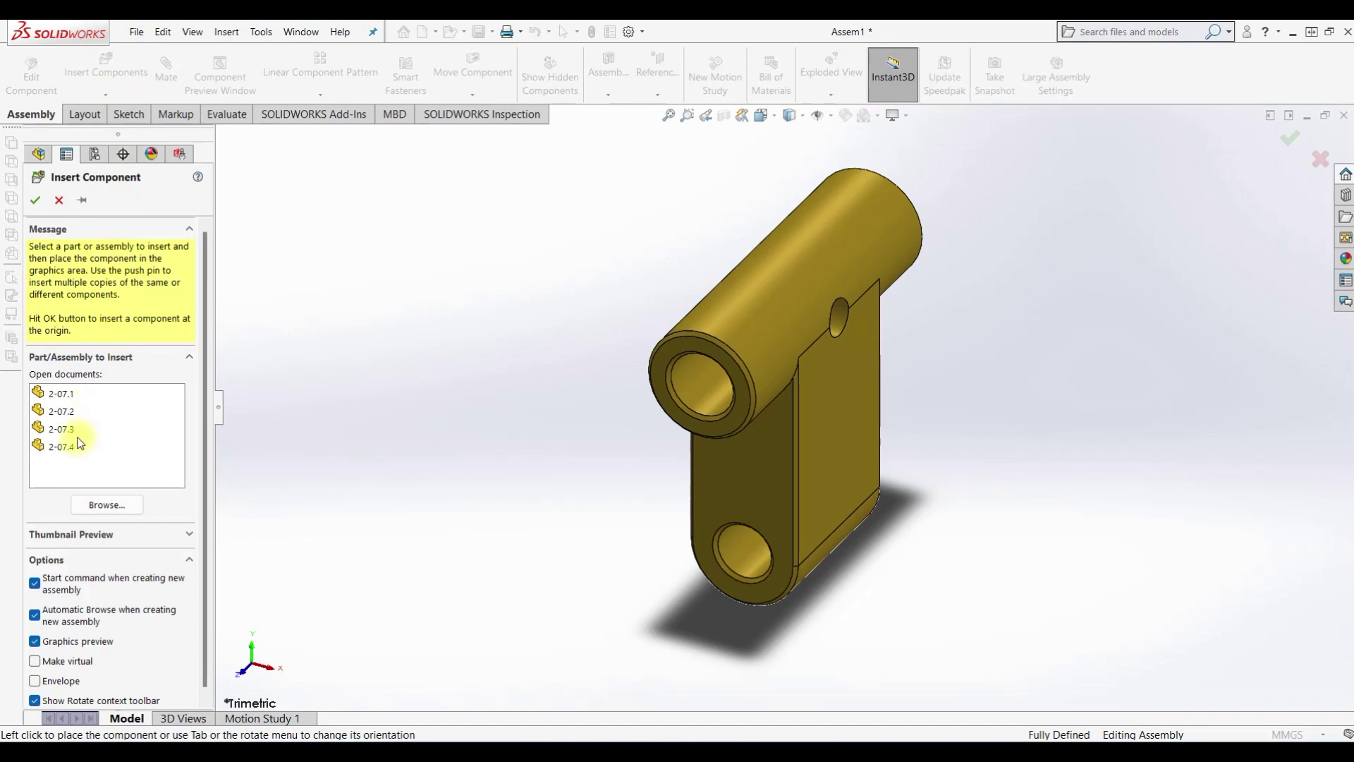
click(65, 431)
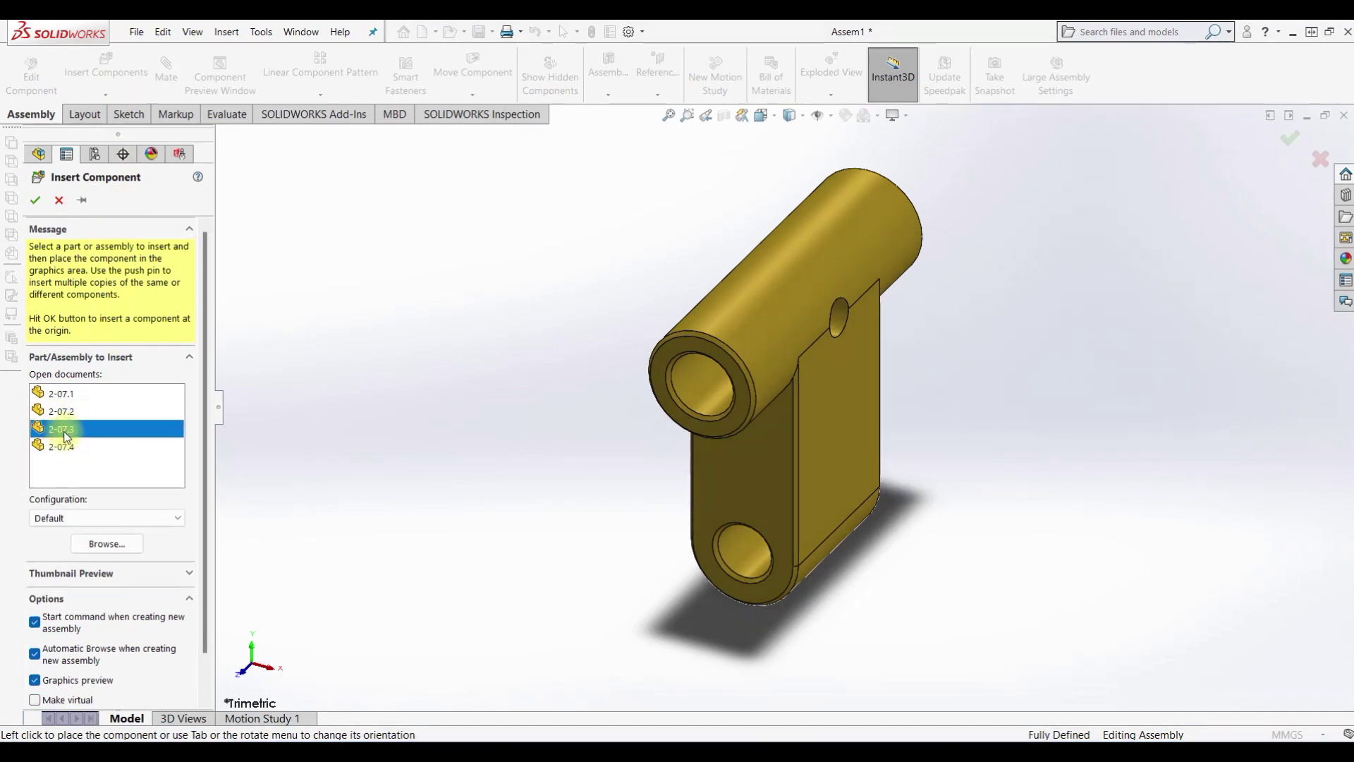
click(61, 393)
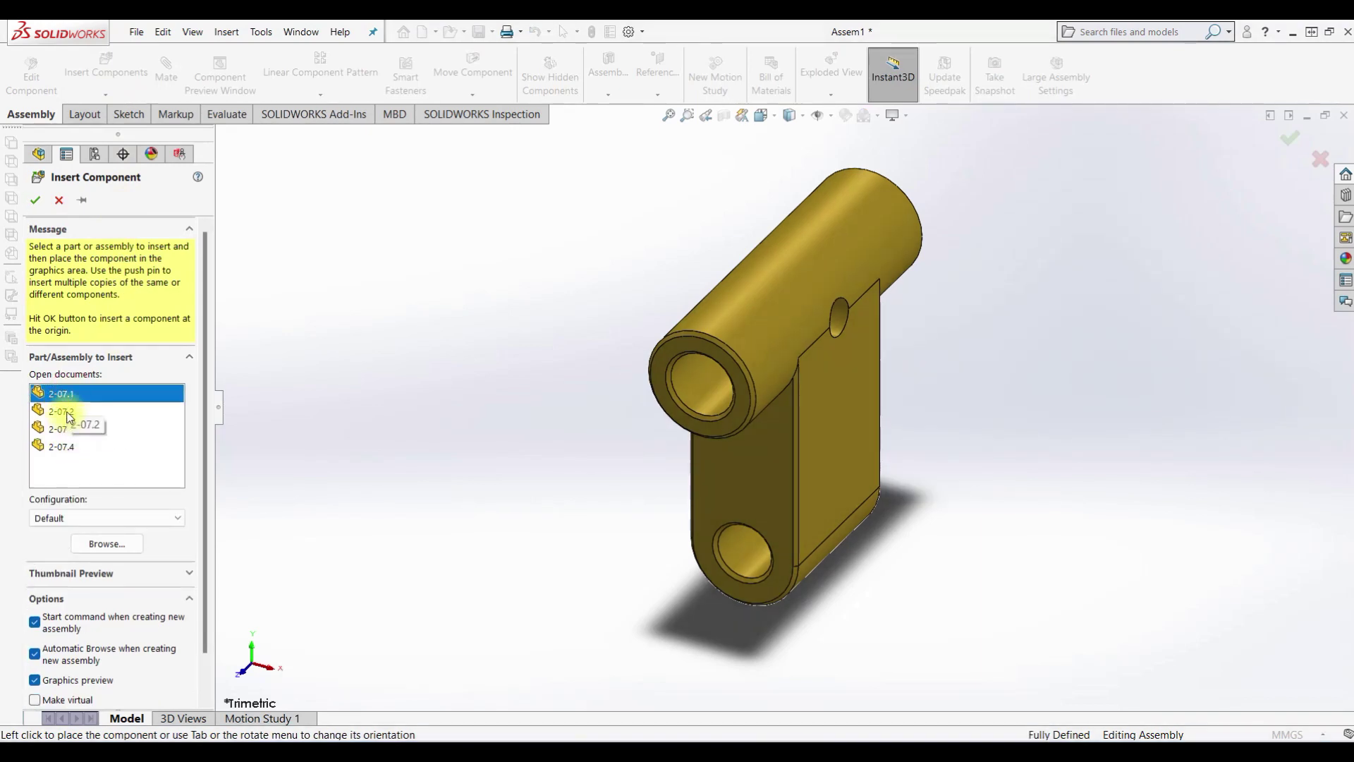
click(407, 349)
Insert the stud 2-07.4 and the shaft 2-07.2 beside the bracket.
click(134, 64)
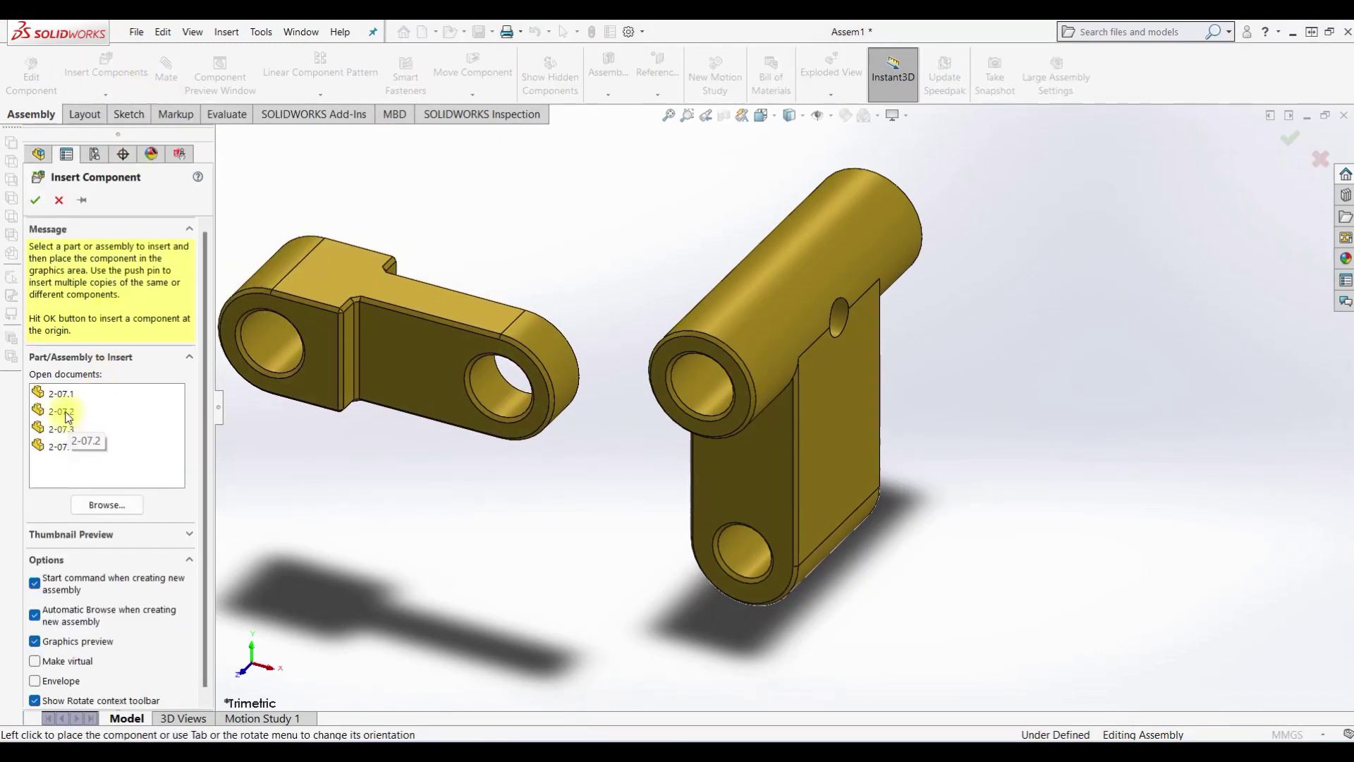
click(66, 413)
click(56, 446)
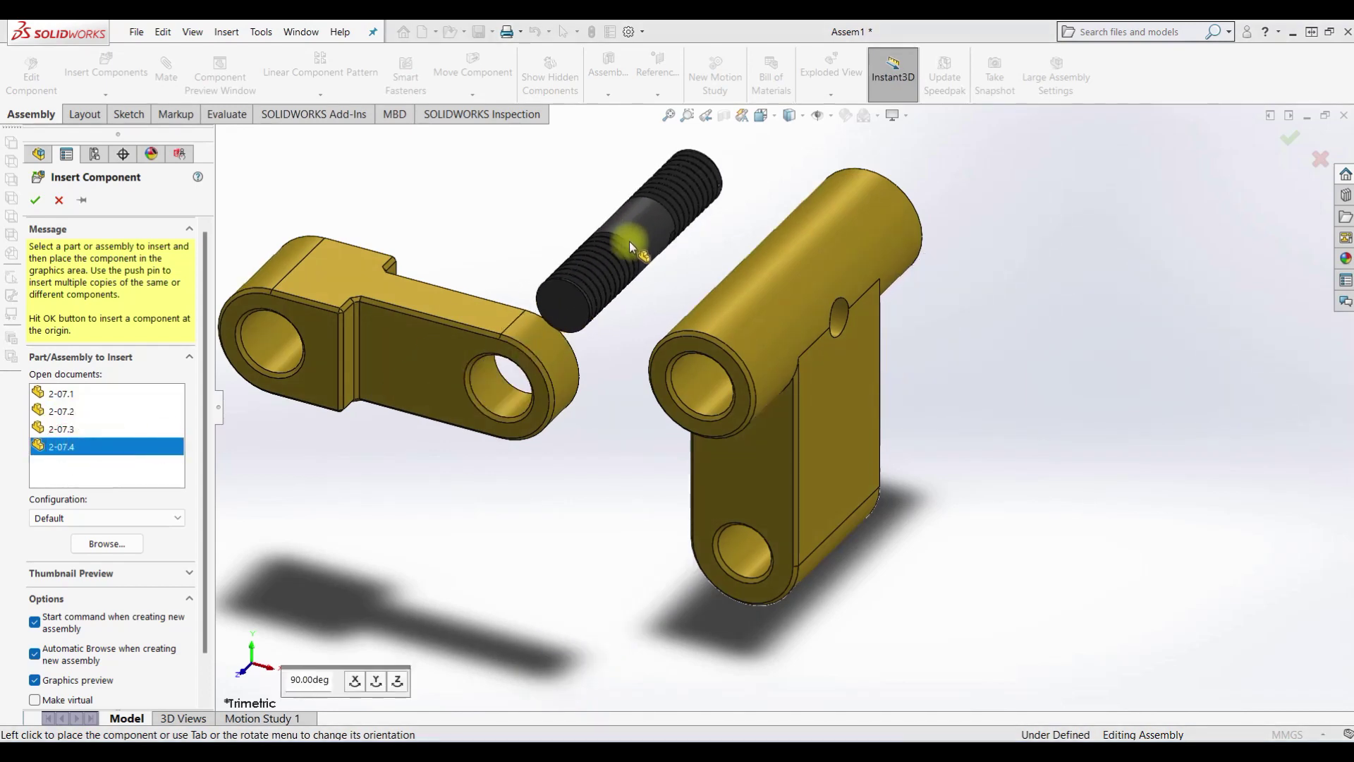
click(632, 247)
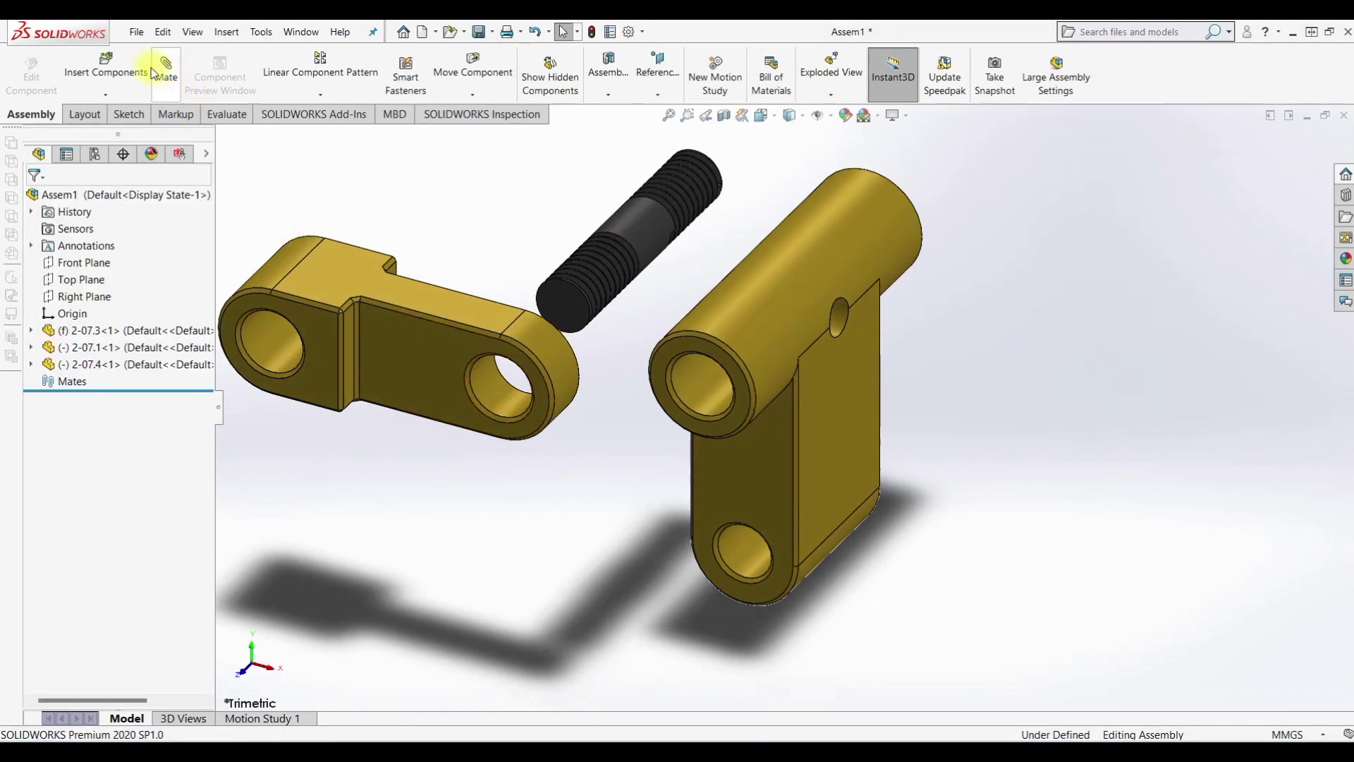
click(106, 65)
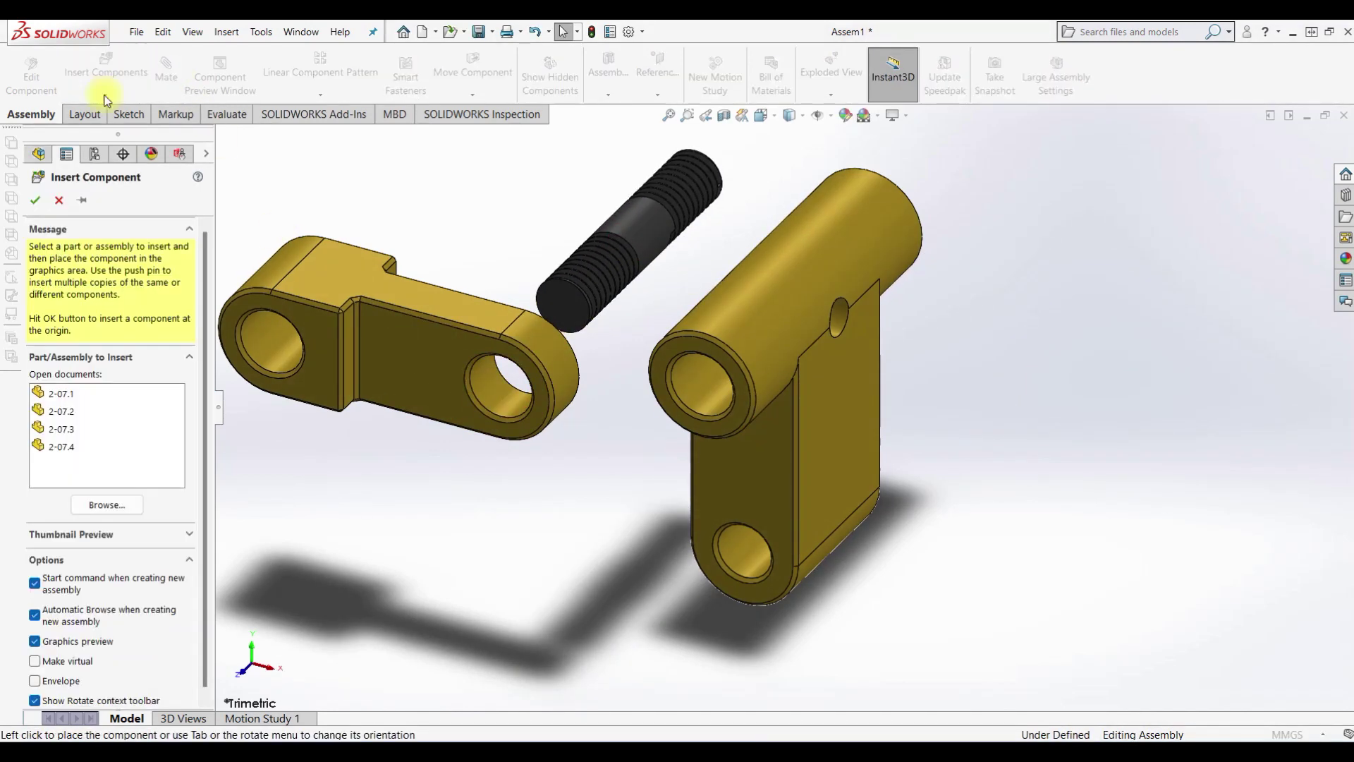
click(62, 411)
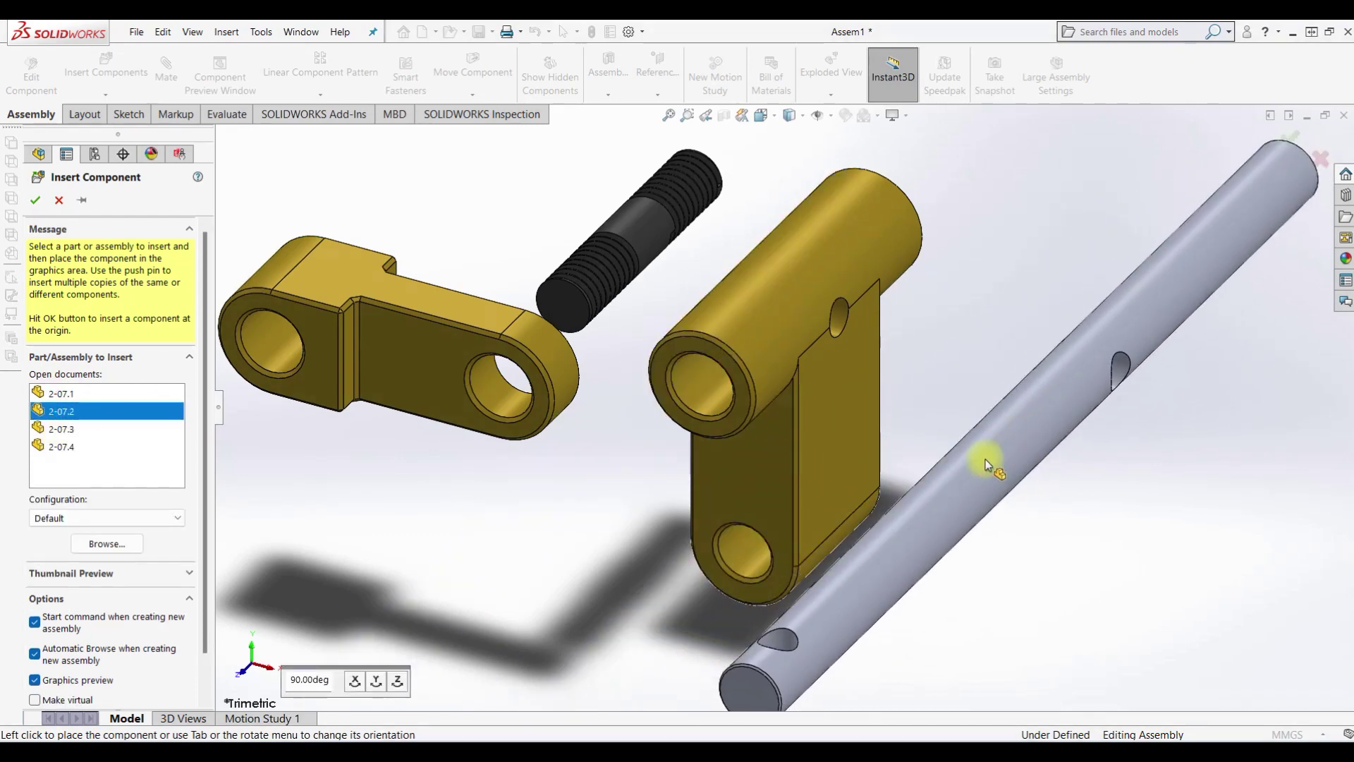
click(984, 459)
scroll(951, 545, up, 3)
scroll(1002, 416, down, 2)
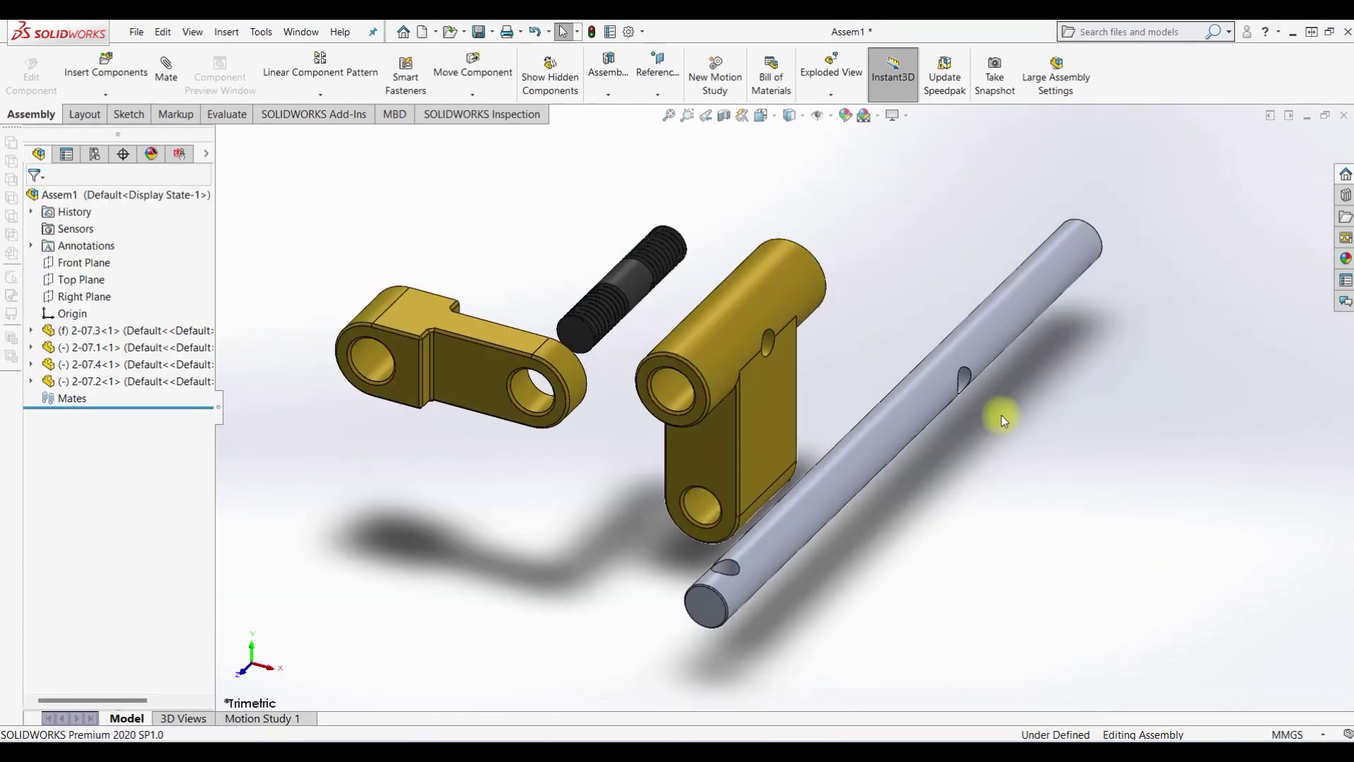
click(166, 70)
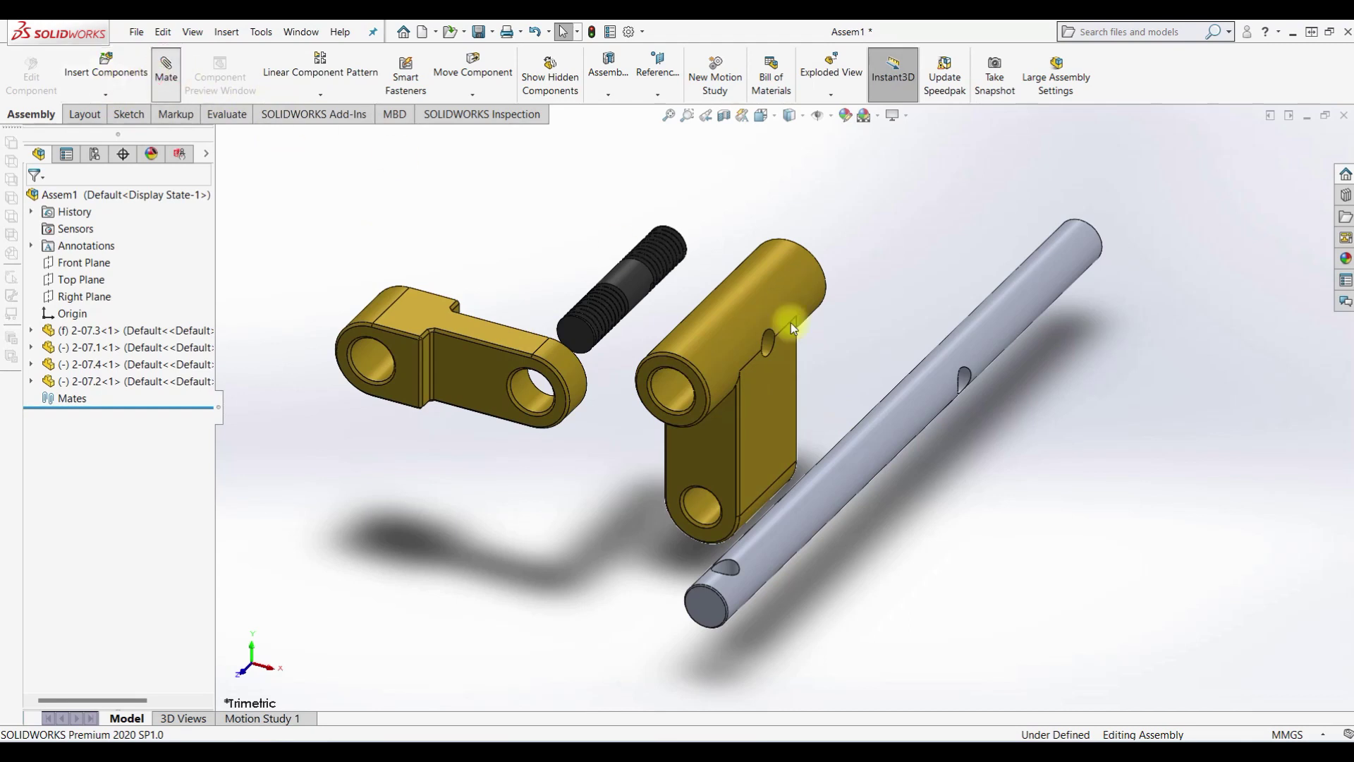
Mate the shaft's pin hole concentric with the bracket's small hole, and the shaft concentric with the bore.
click(961, 379)
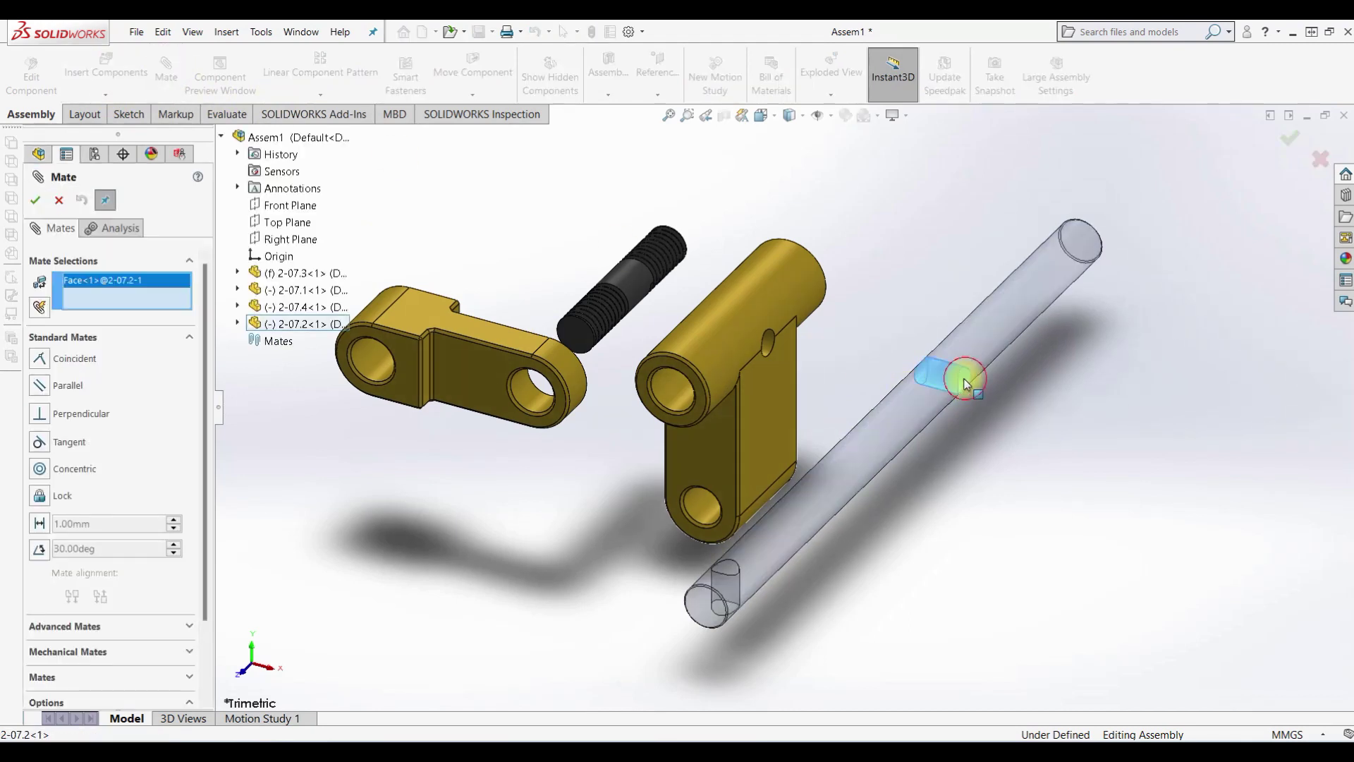
click(780, 345)
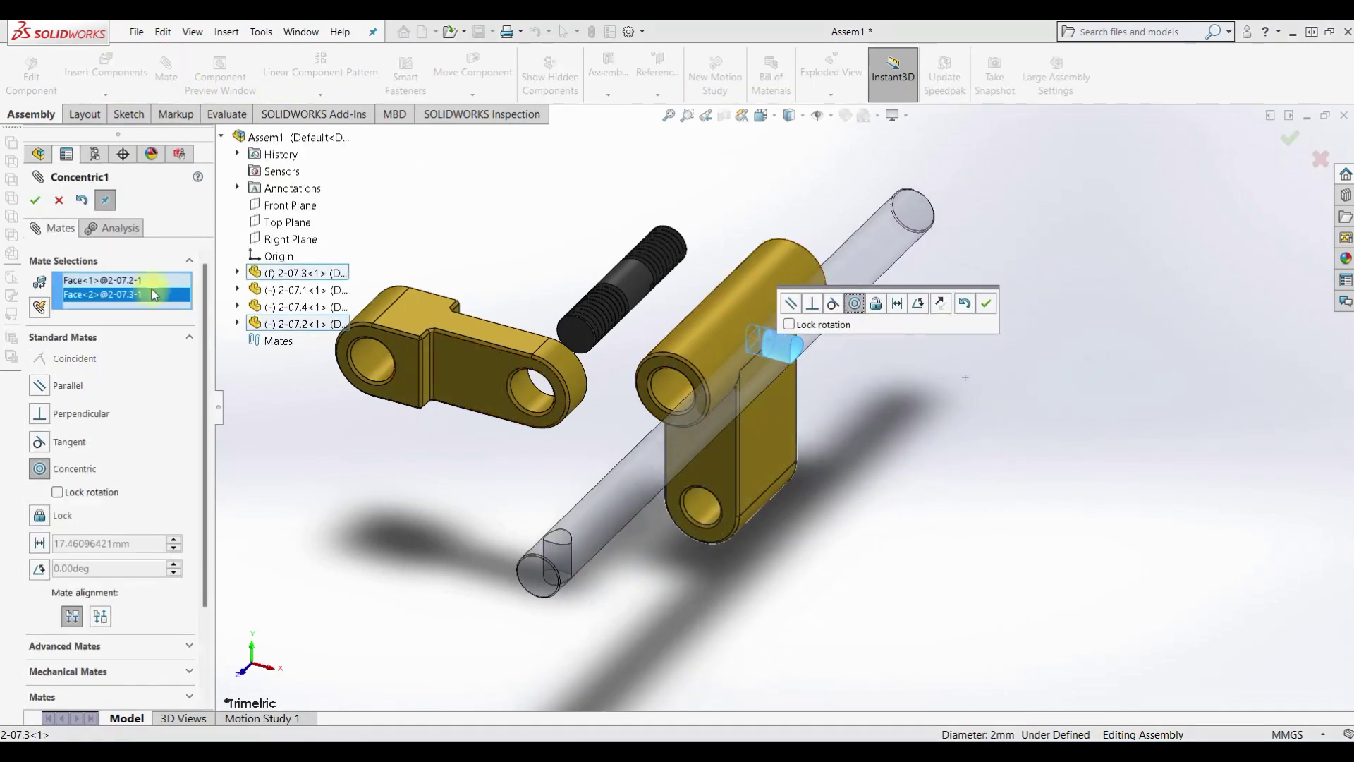
click(34, 200)
click(695, 445)
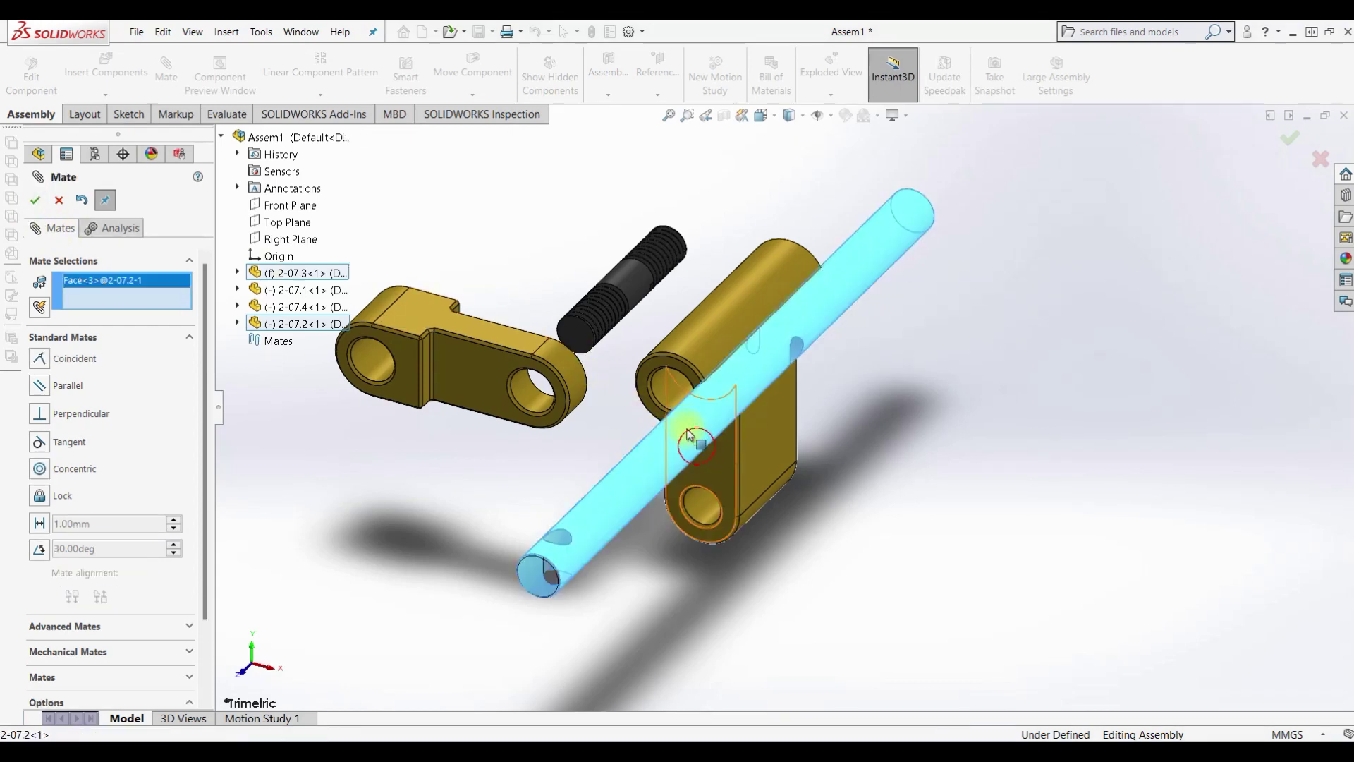
click(659, 381)
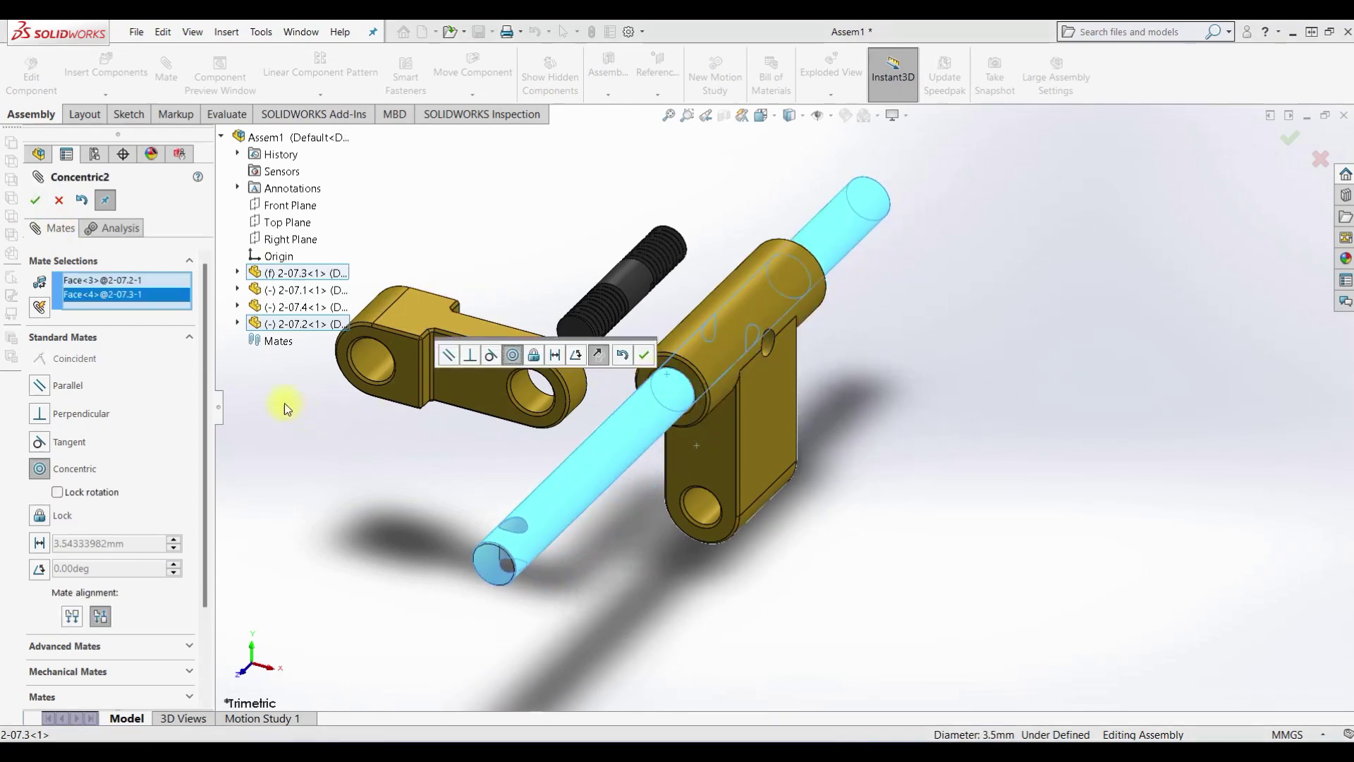
click(35, 201)
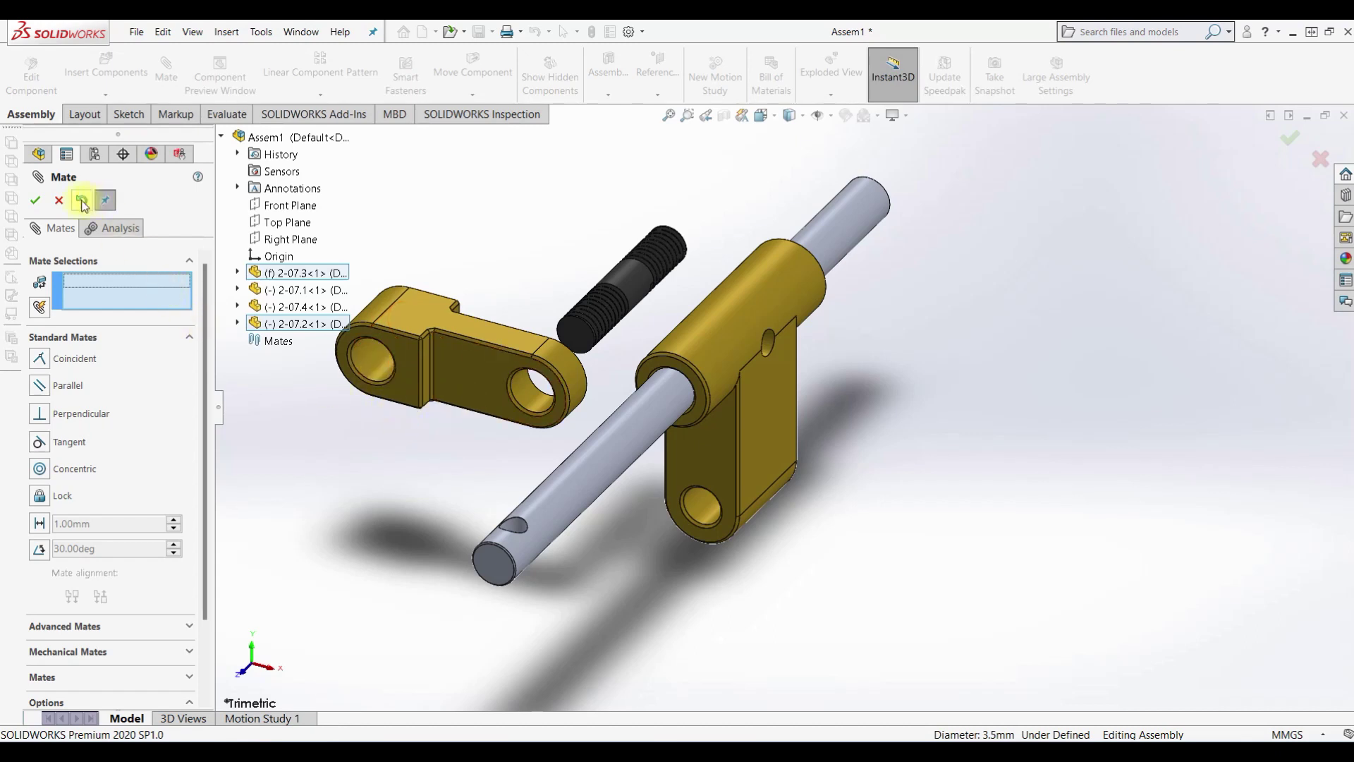
click(36, 203)
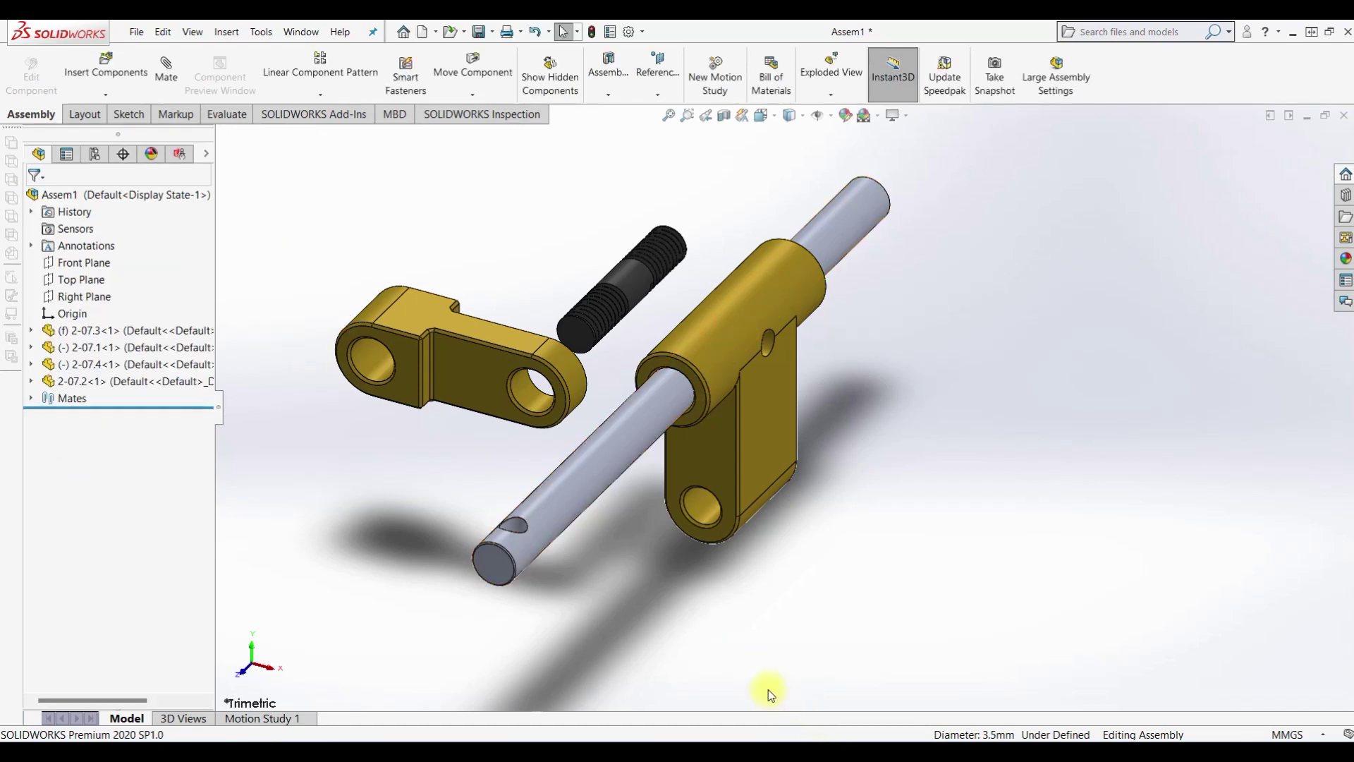
right_click(490, 356)
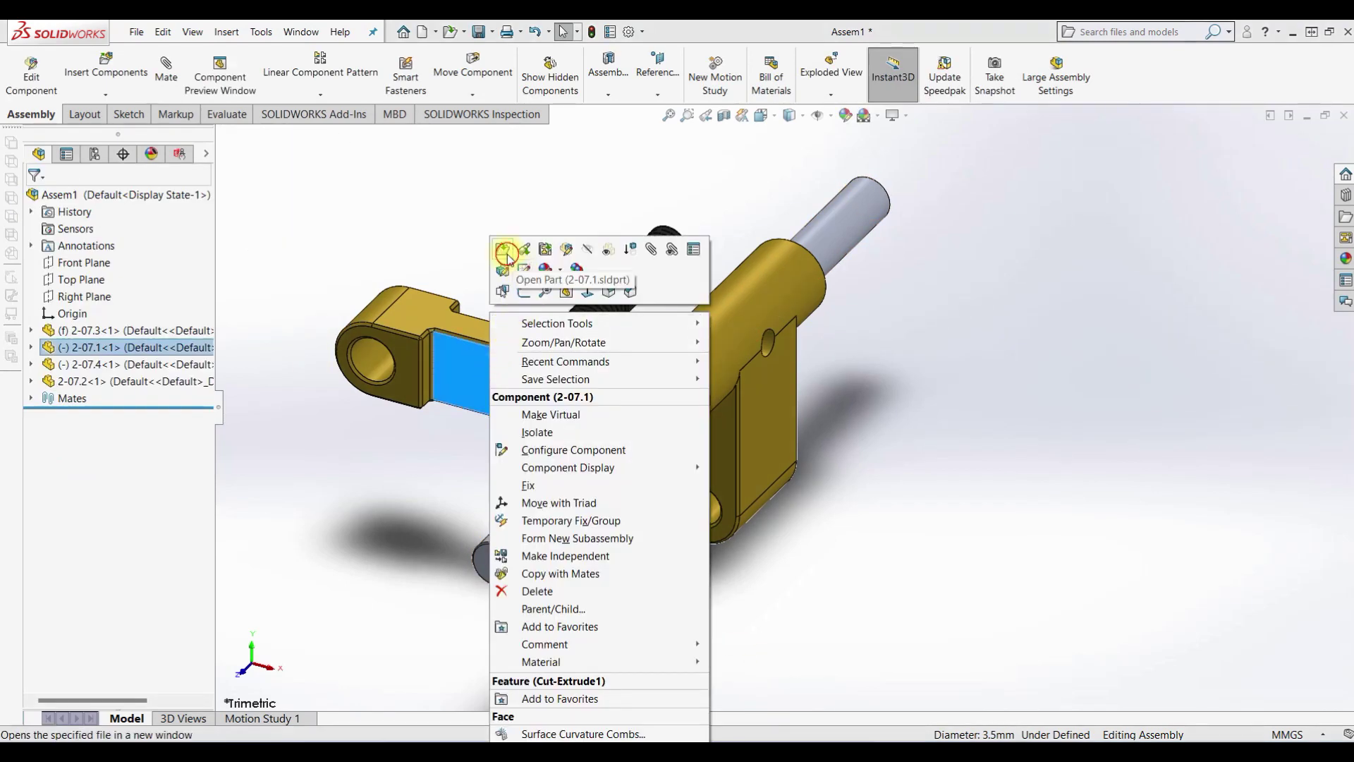
Open link 2-07.1 and start a sketch on its top face, viewed Normal To.
click(505, 252)
mouse_move(806, 435)
middle_down()
mouse_move(850, 353)
mouse_move(901, 323)
mouse_move(895, 349)
middle_up()
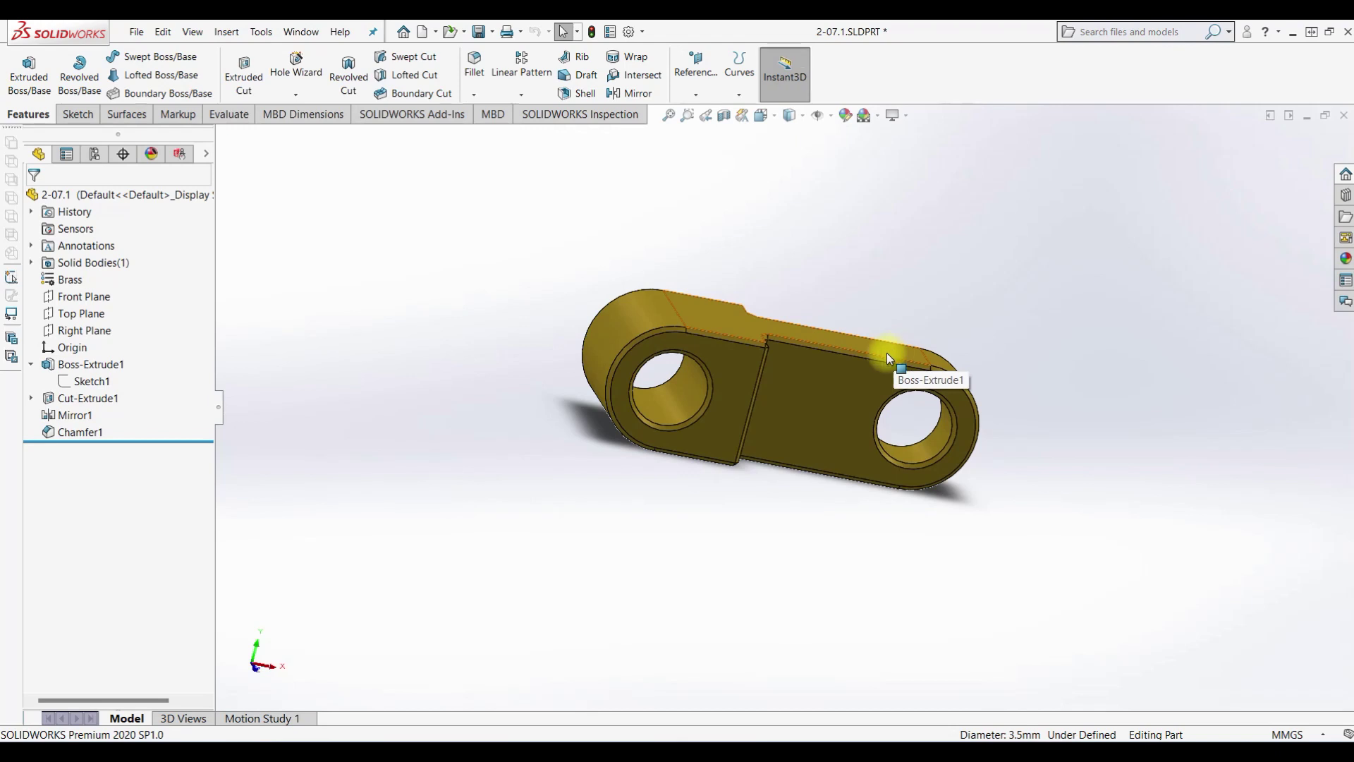
click(733, 324)
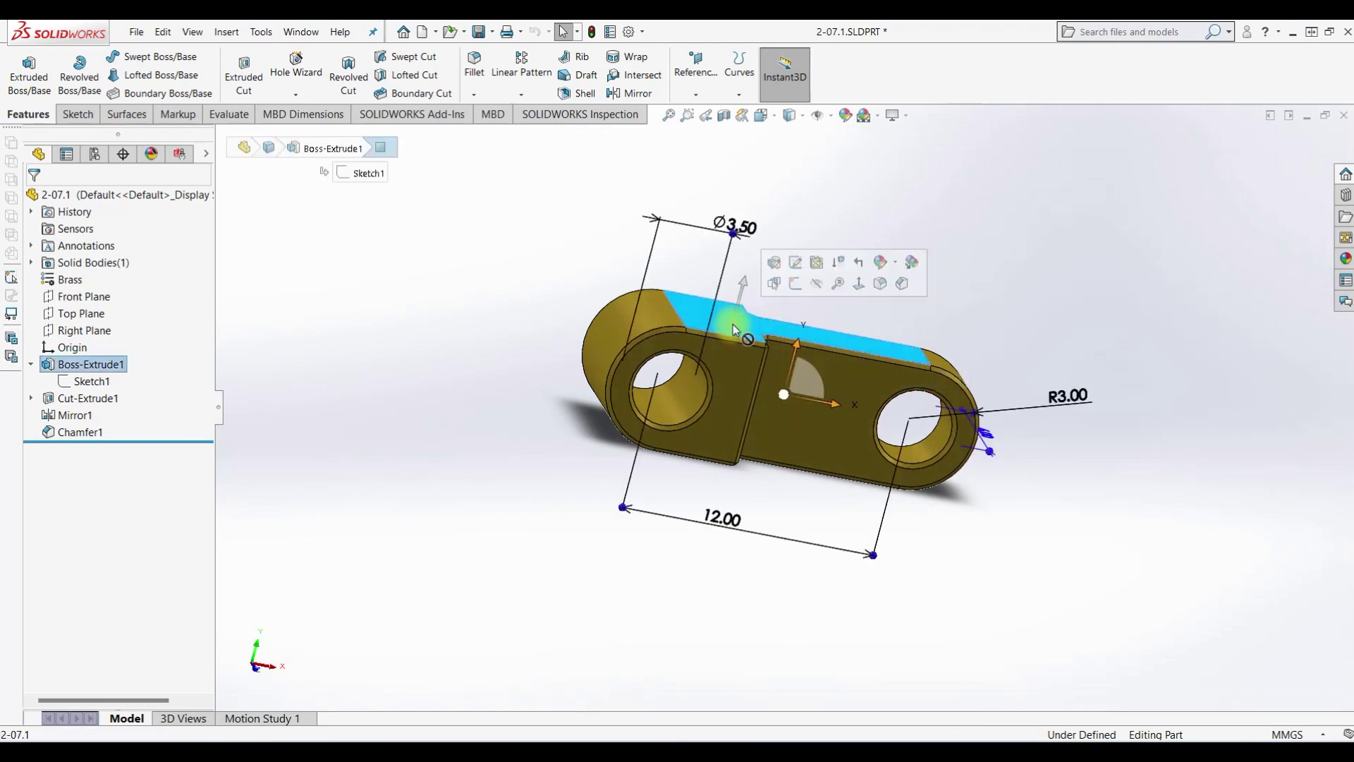
click(795, 283)
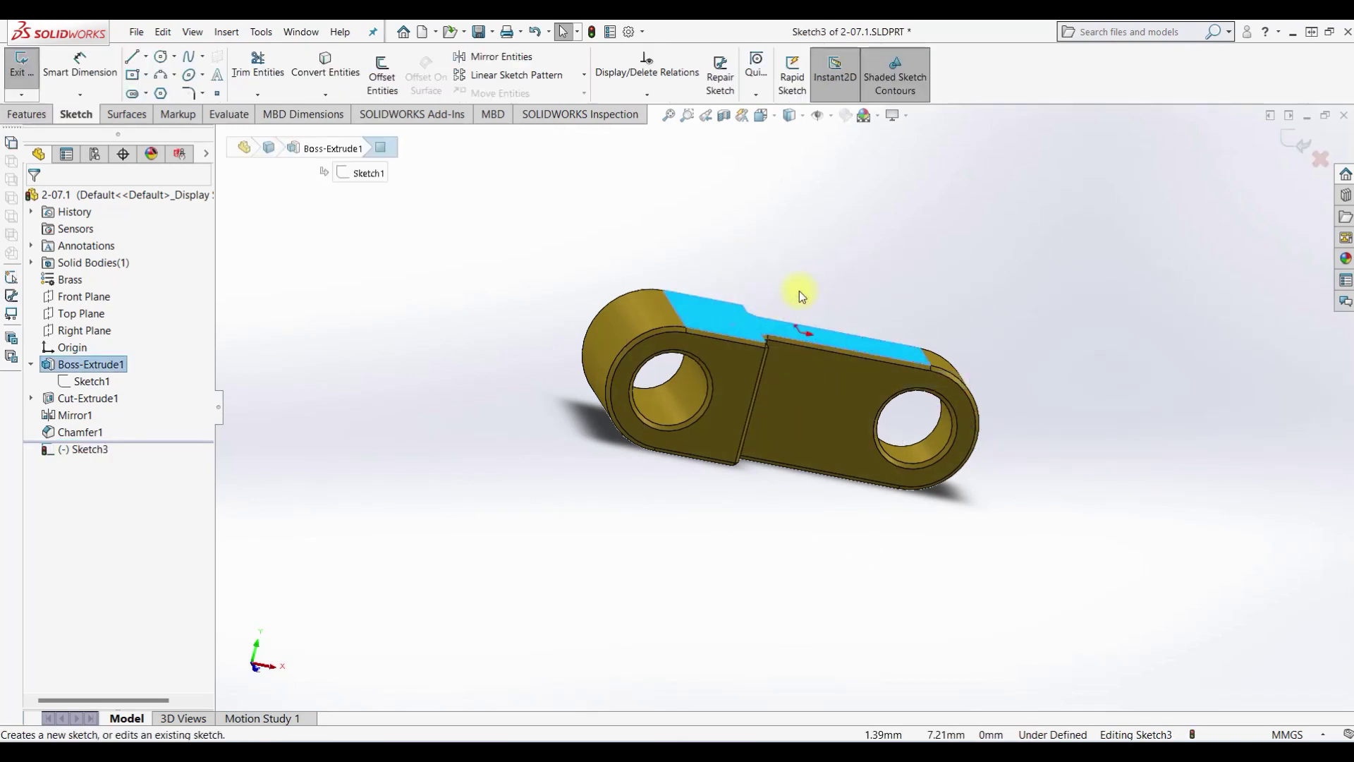
key(ctrl+8)
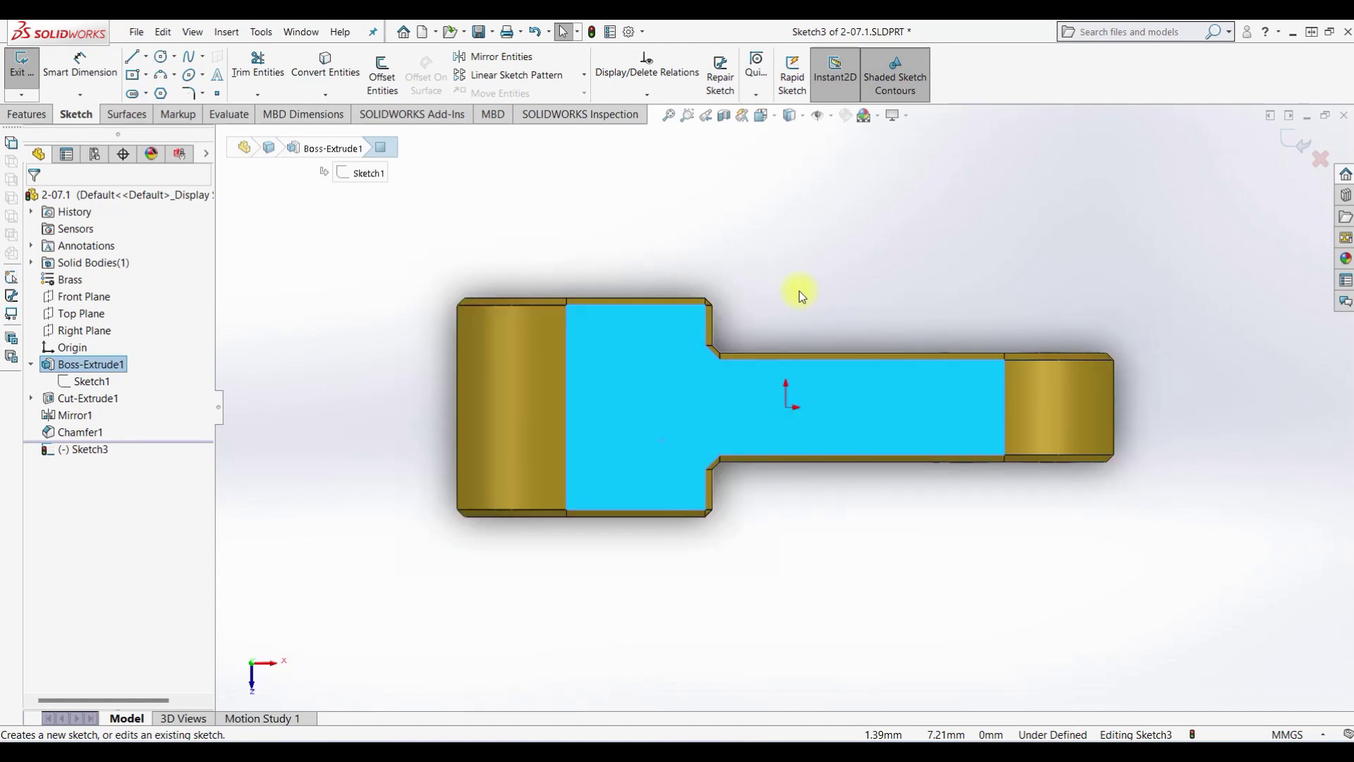
click(802, 243)
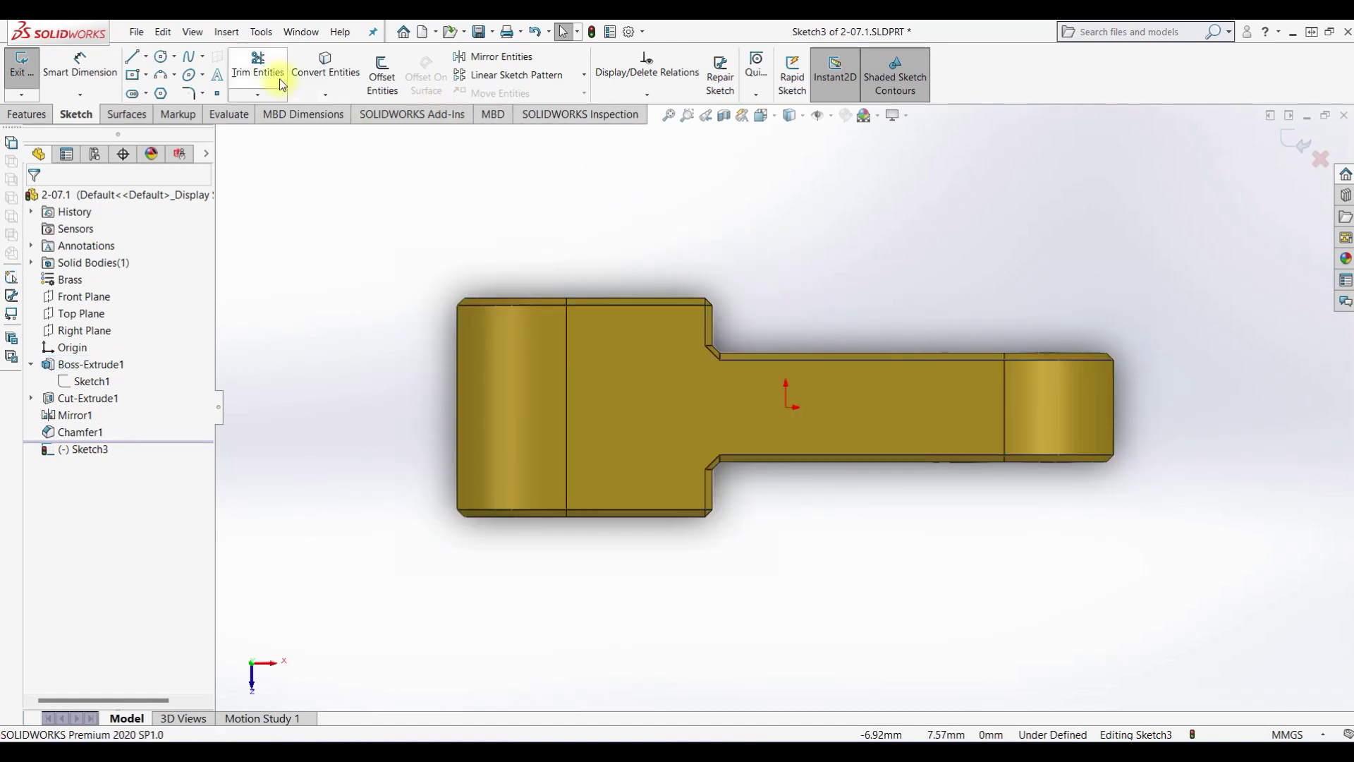
click(161, 57)
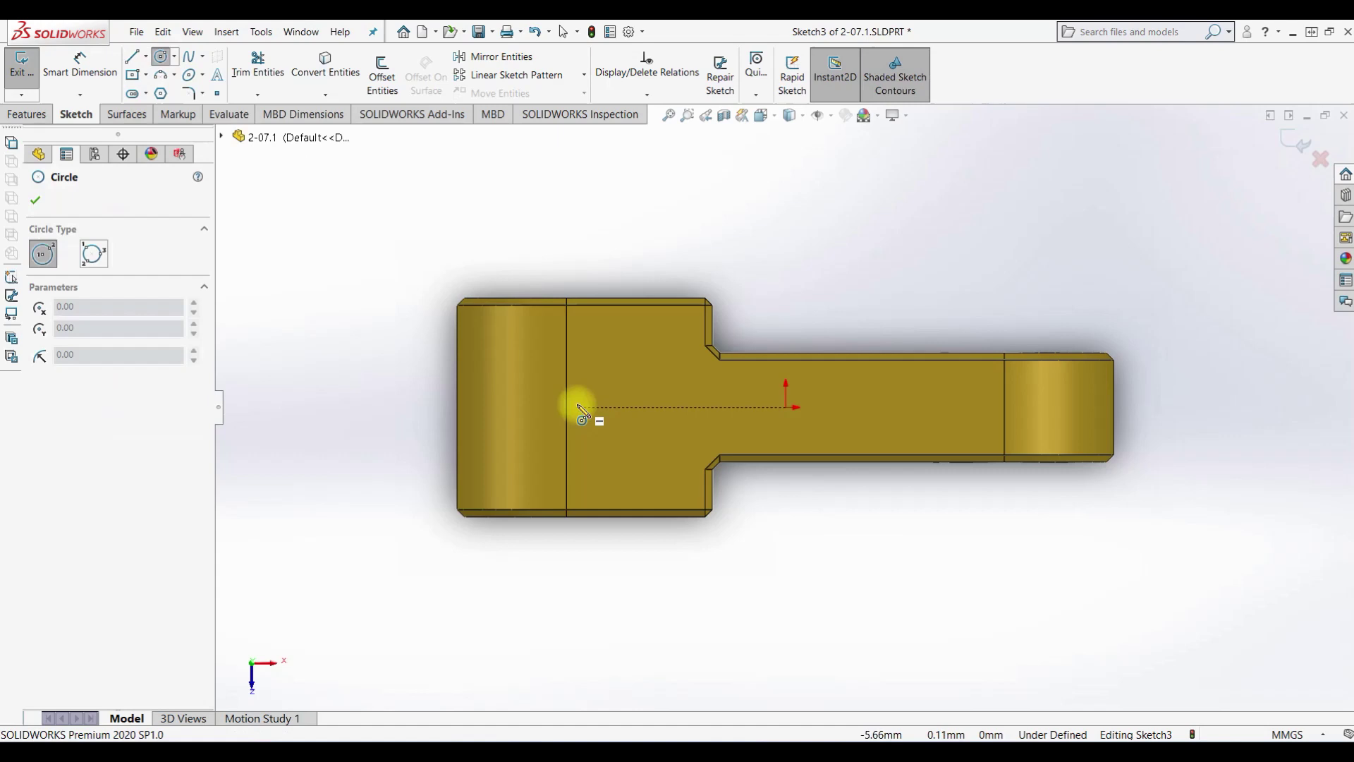
Draw a circle near the link's left end, its centre dimensioned 3 mm from the left edge.
click(577, 407)
click(602, 431)
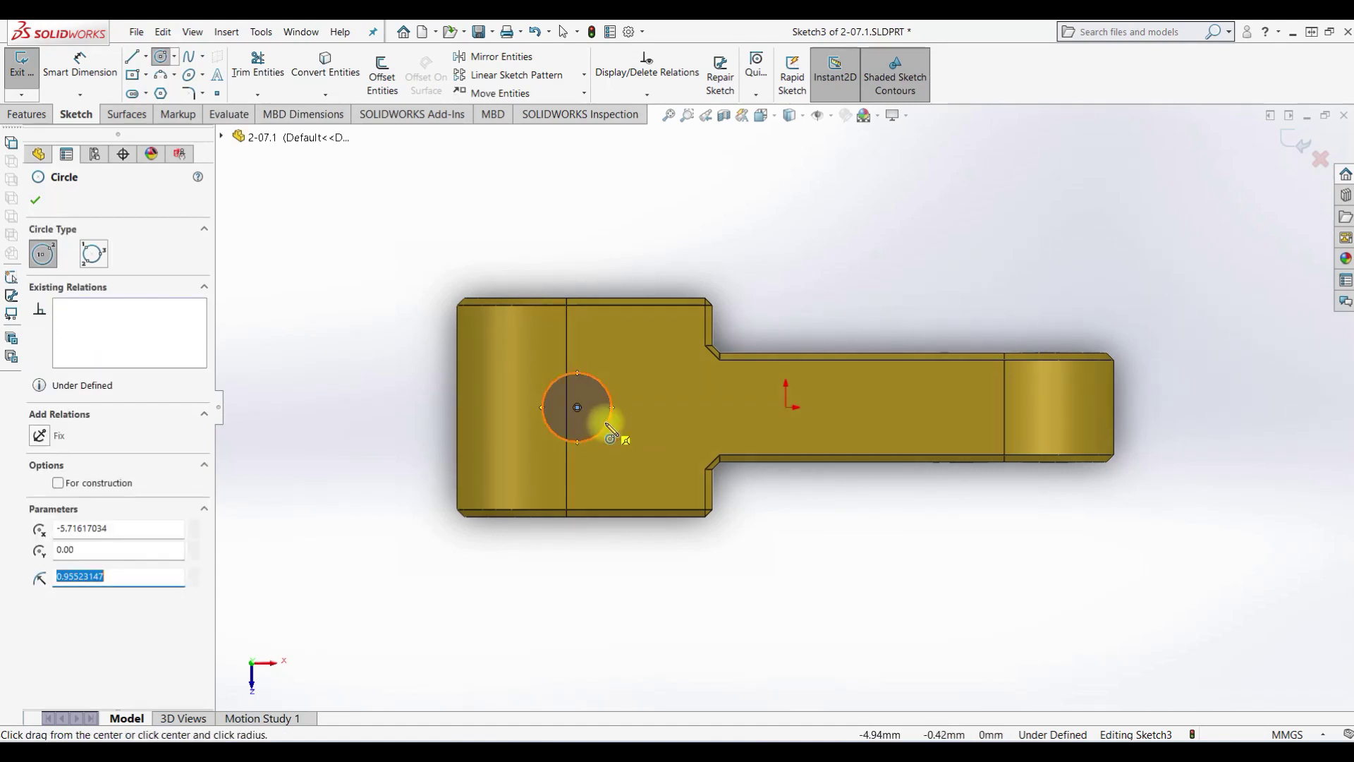
key(Escape)
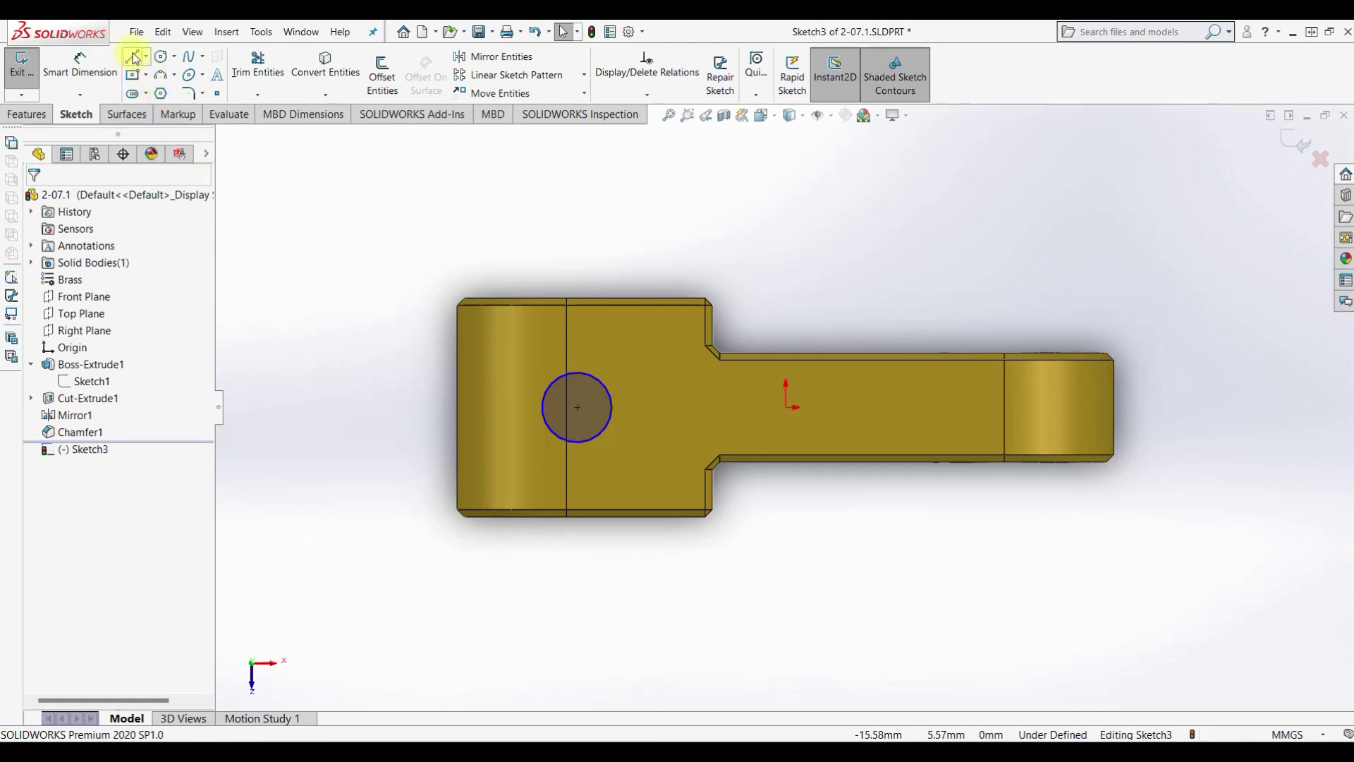
click(92, 62)
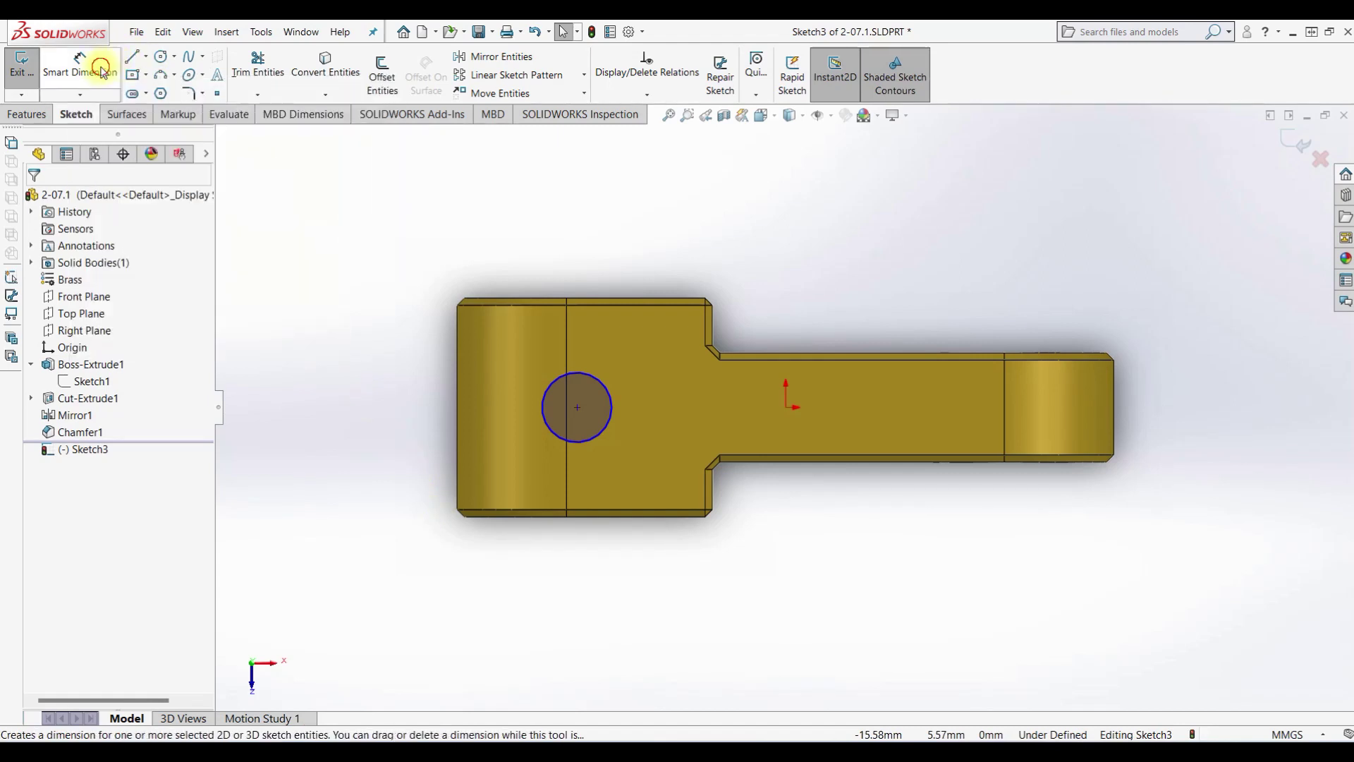
click(578, 409)
click(459, 414)
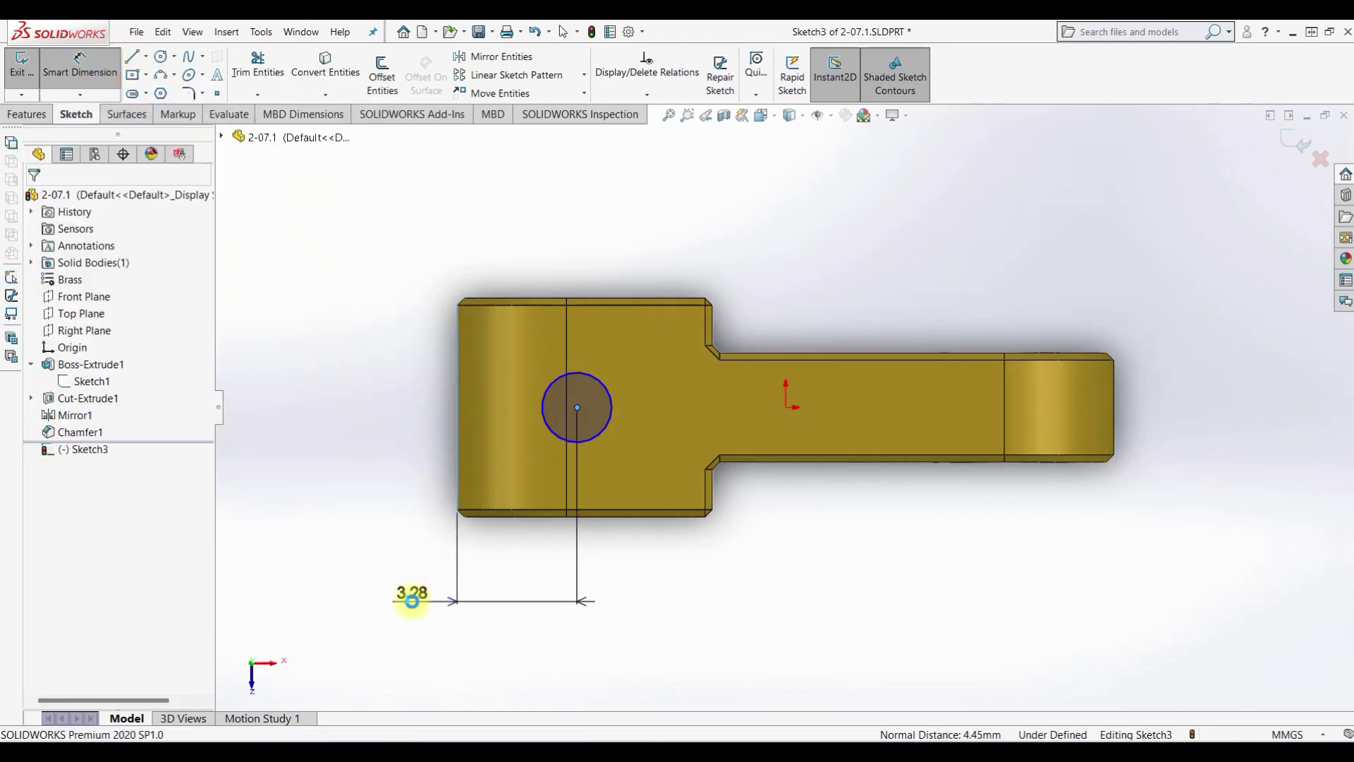
click(412, 605)
key(Return)
key(Escape)
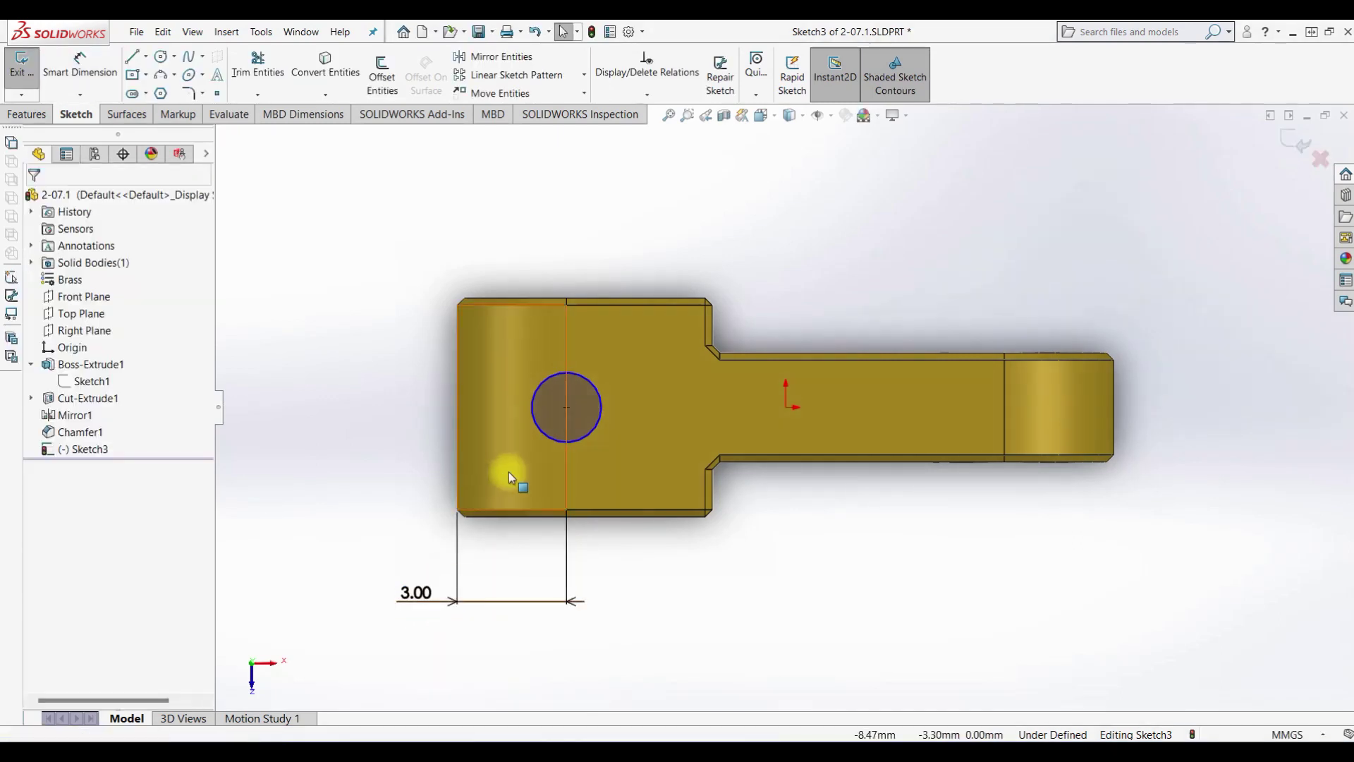
Make the circle's centre Horizontal with the origin and dimension its diameter 2 mm.
click(565, 407)
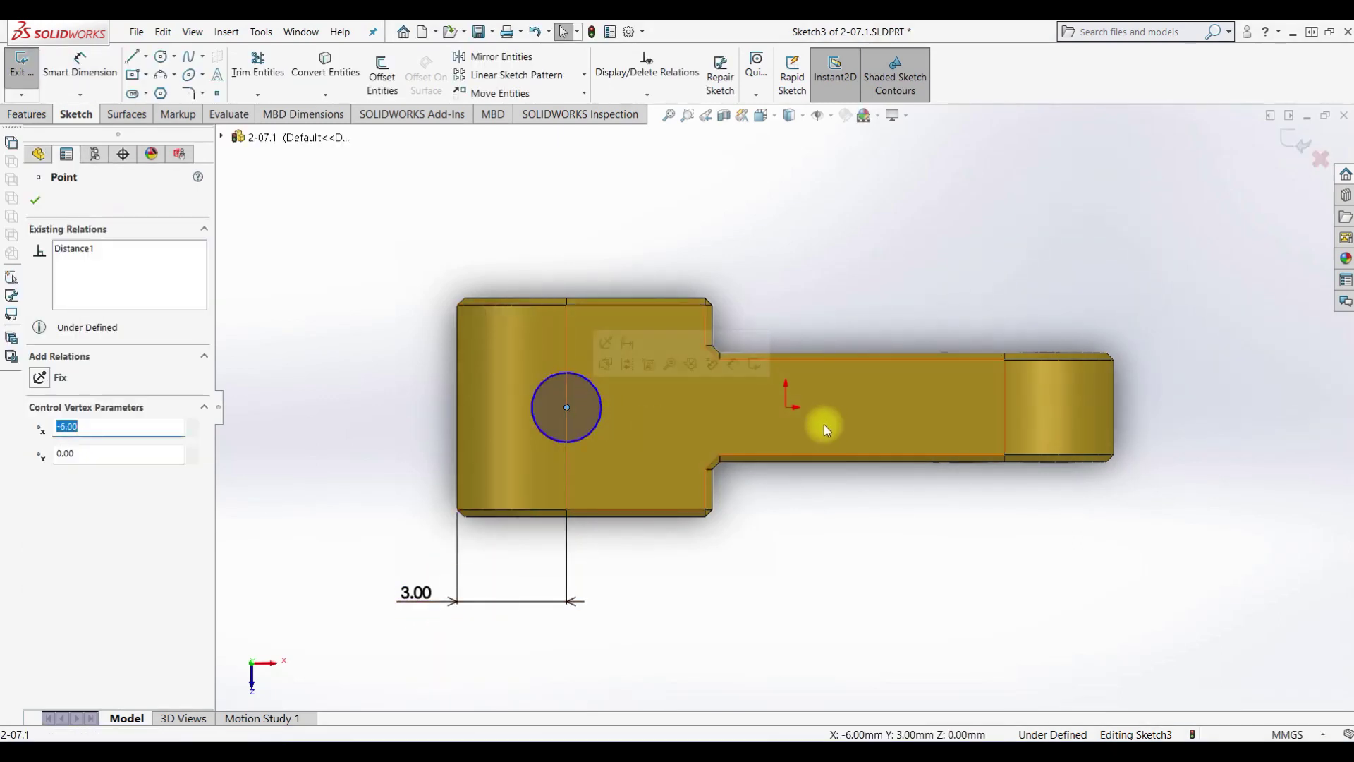
ctrl+click(786, 406)
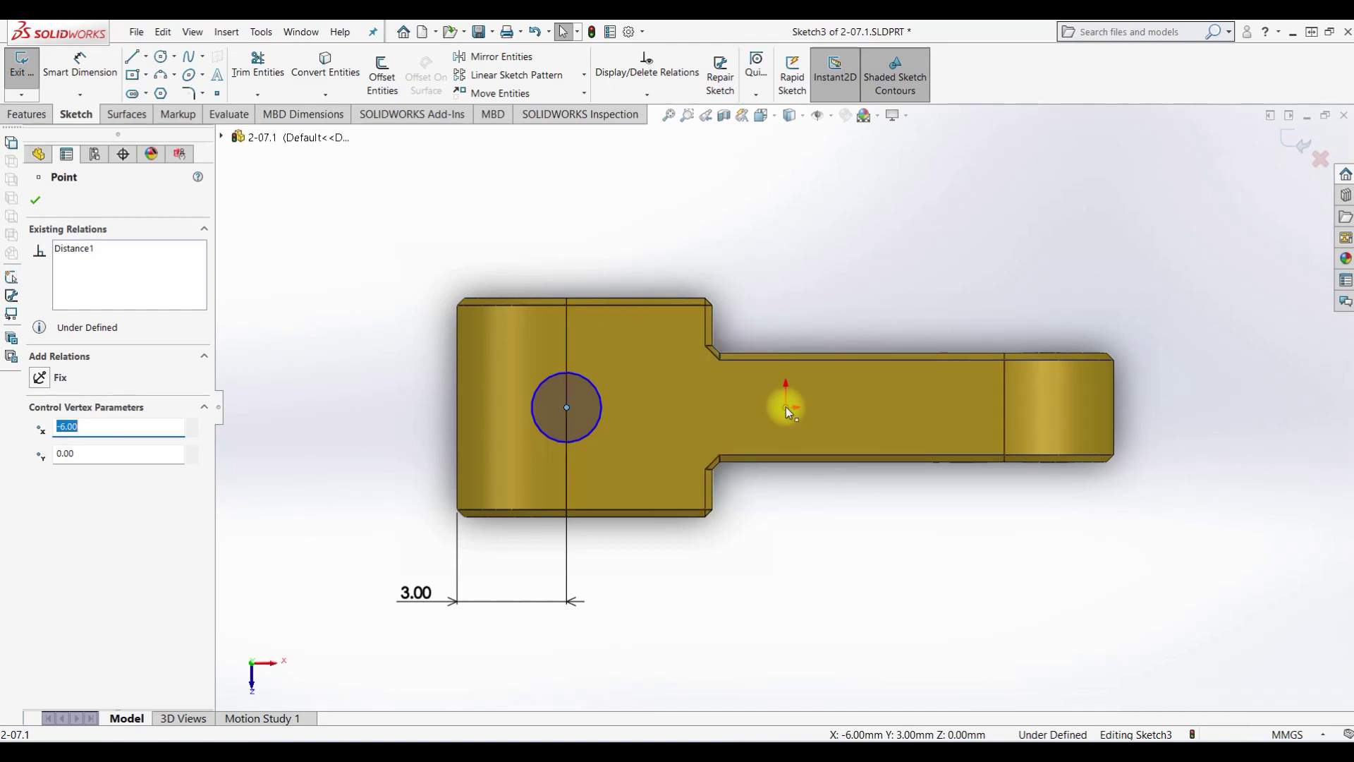
click(39, 451)
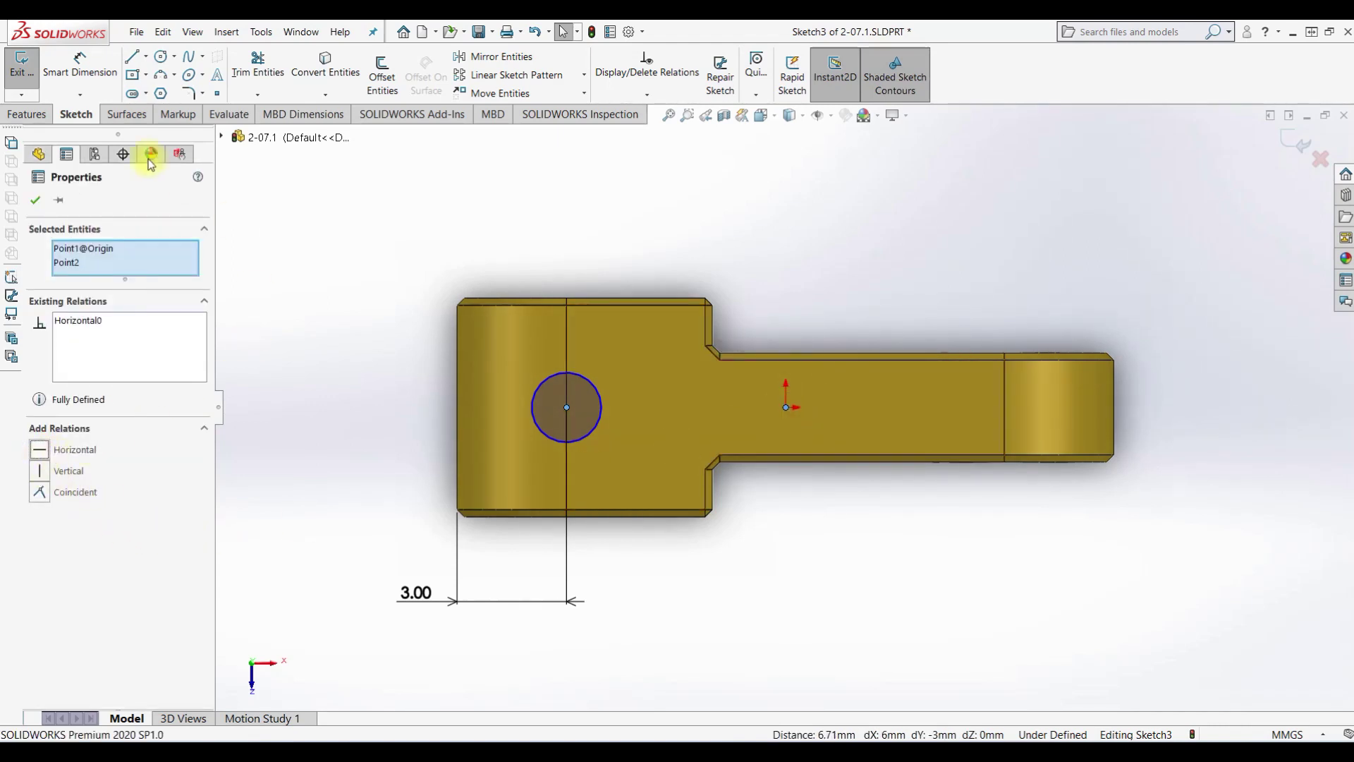
click(80, 67)
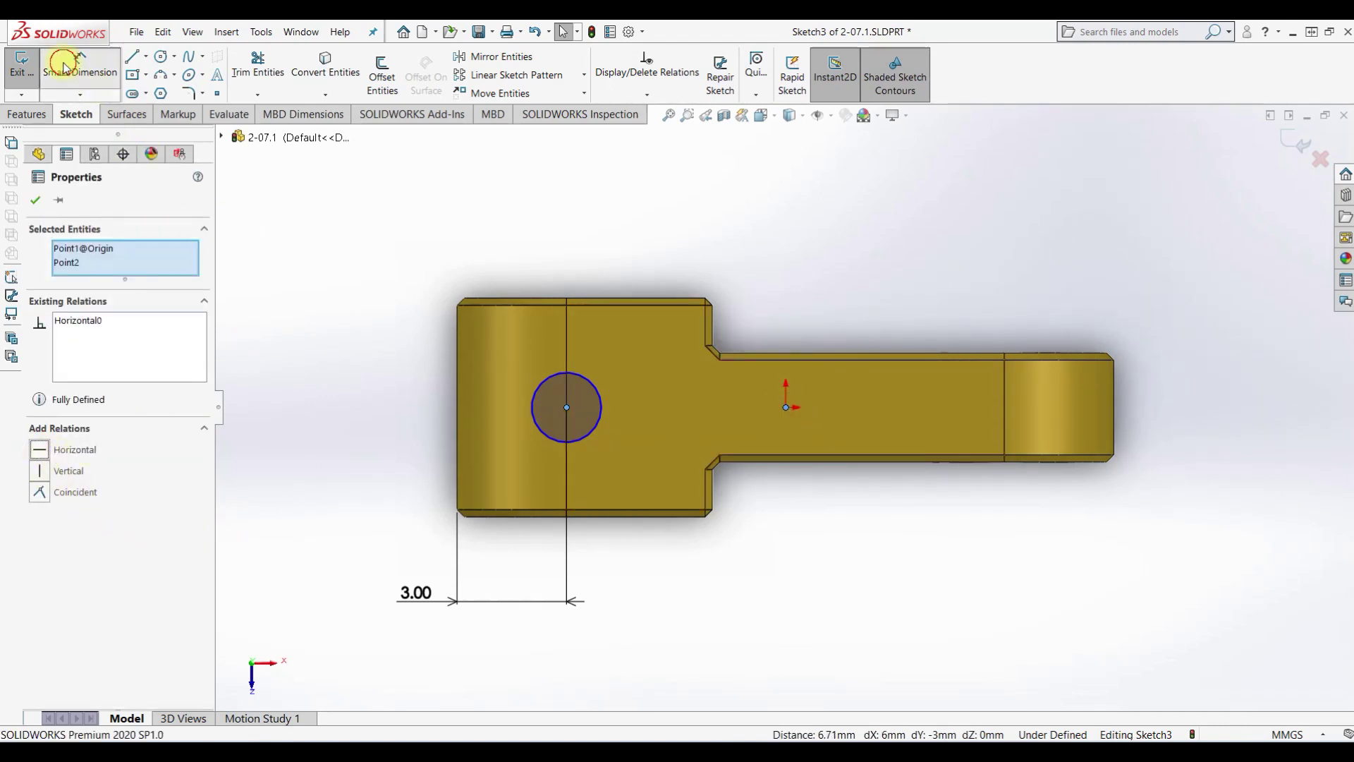
click(578, 378)
click(642, 223)
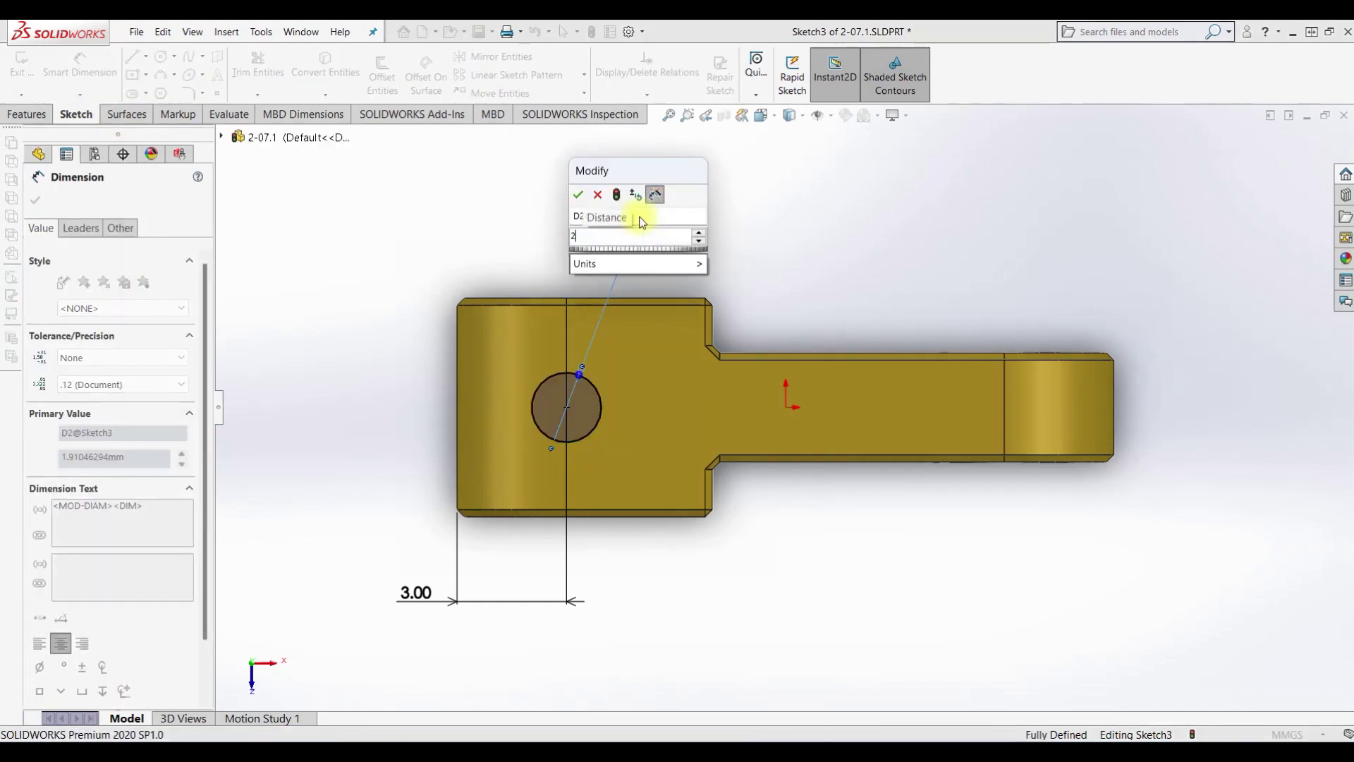
key(Return)
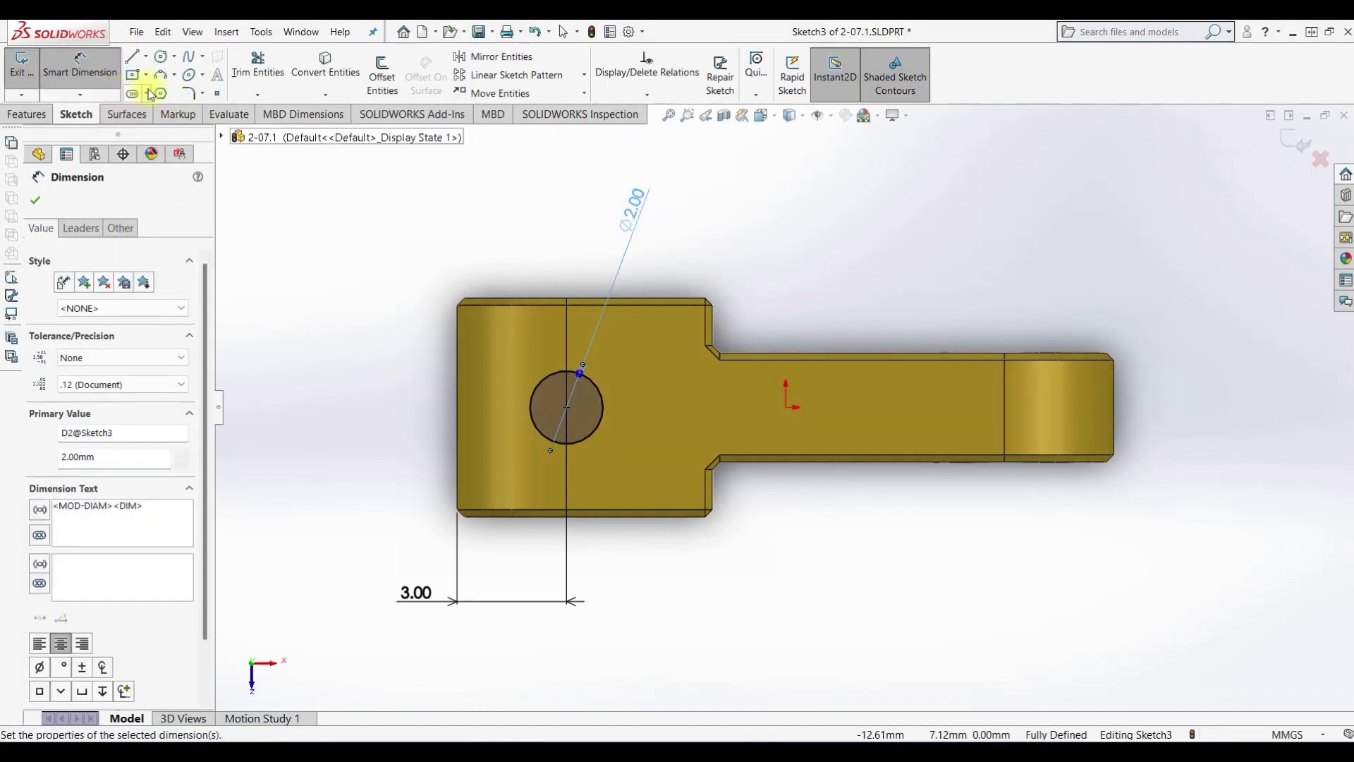
Cut the Ø2 circle Through All - Both as Cut-Extrude2 and save link 2-07.1.
click(23, 69)
click(243, 74)
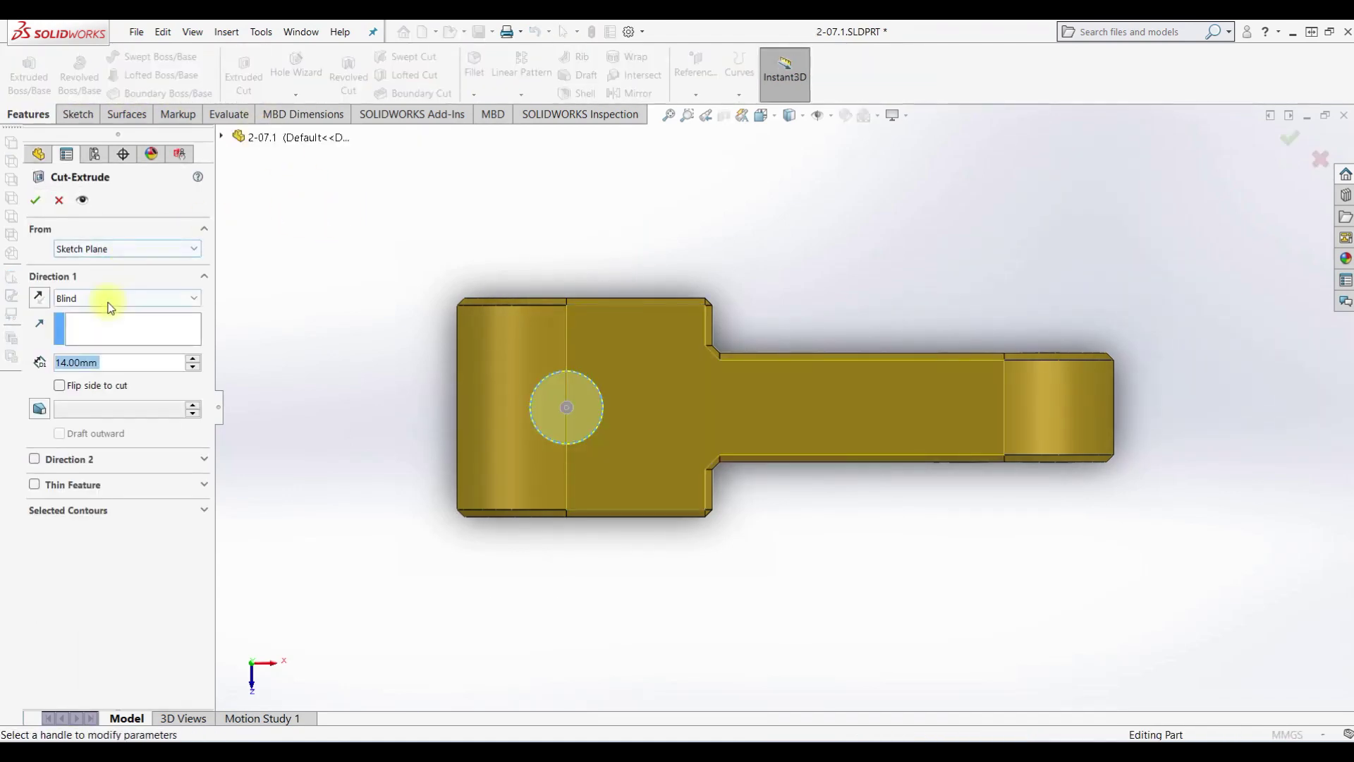
click(106, 298)
click(109, 339)
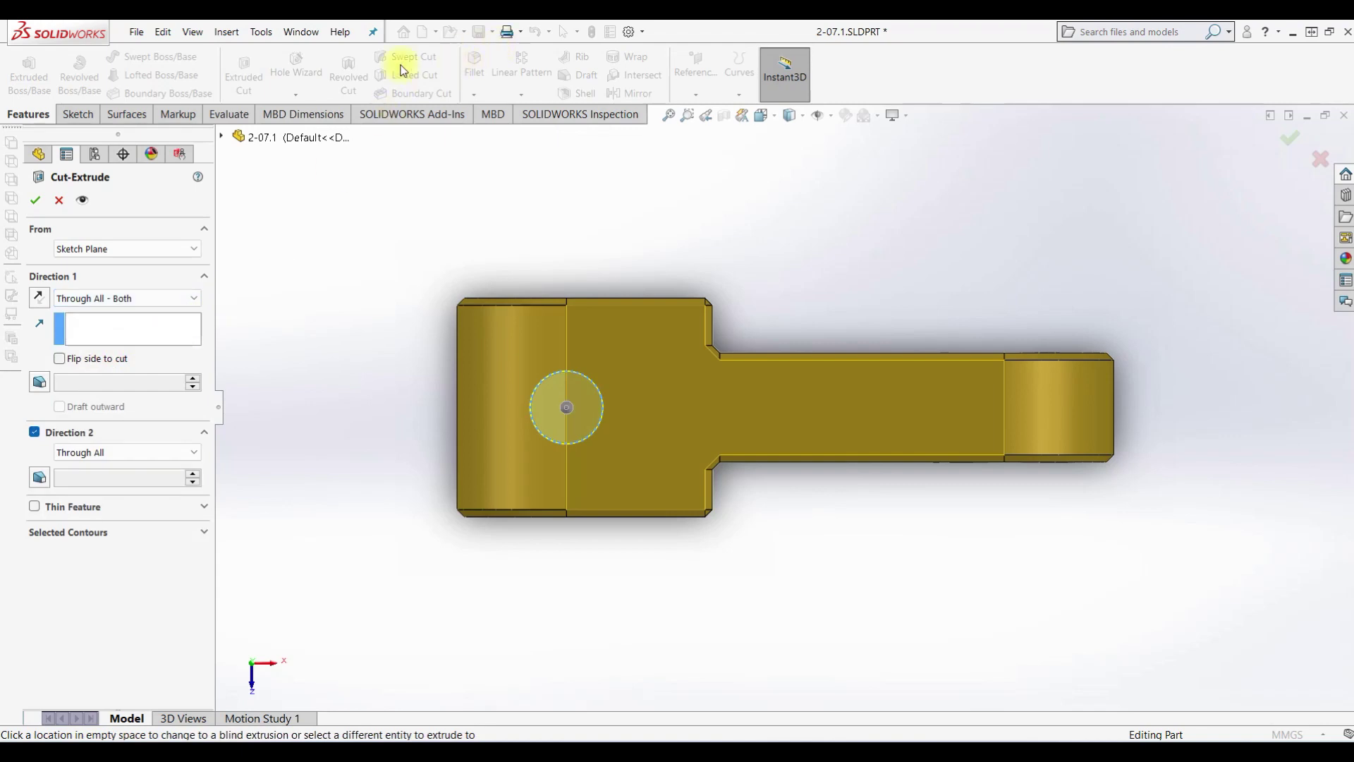
click(34, 199)
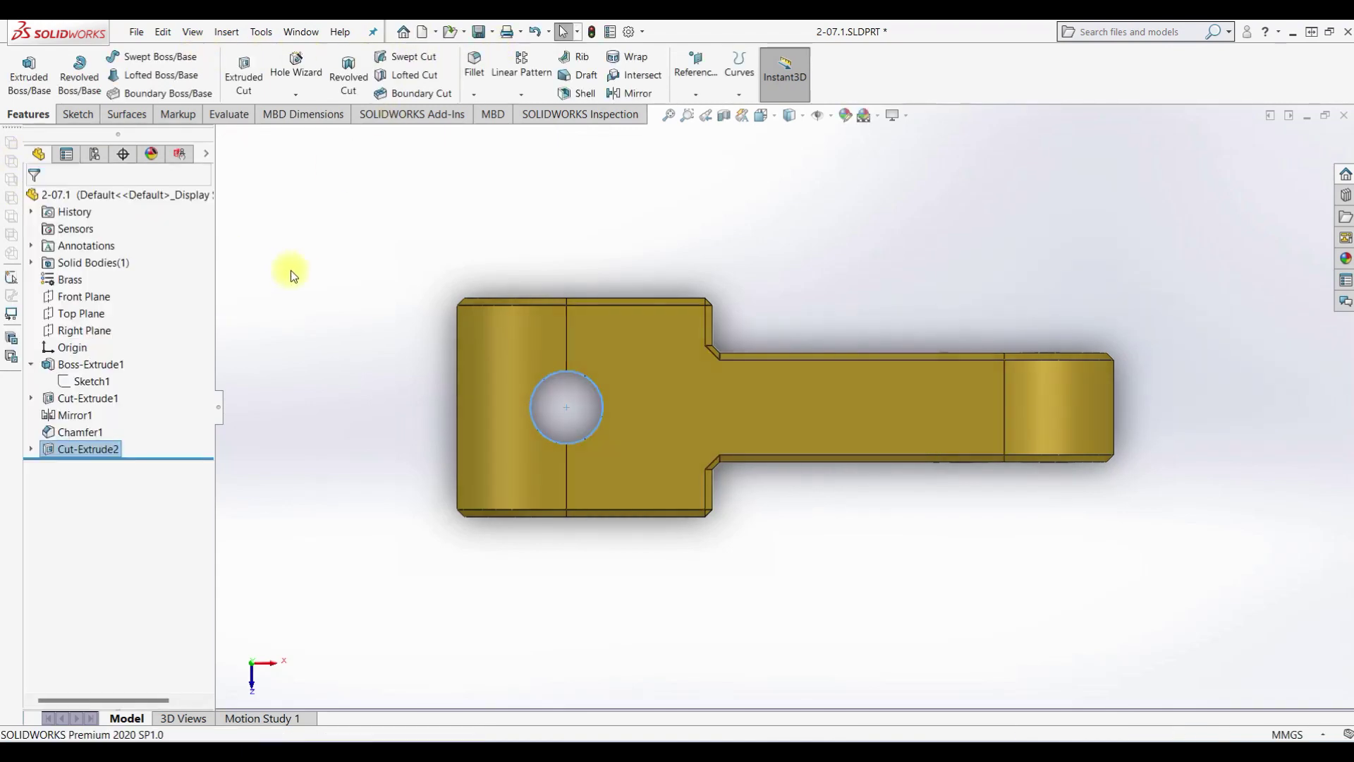
click(478, 31)
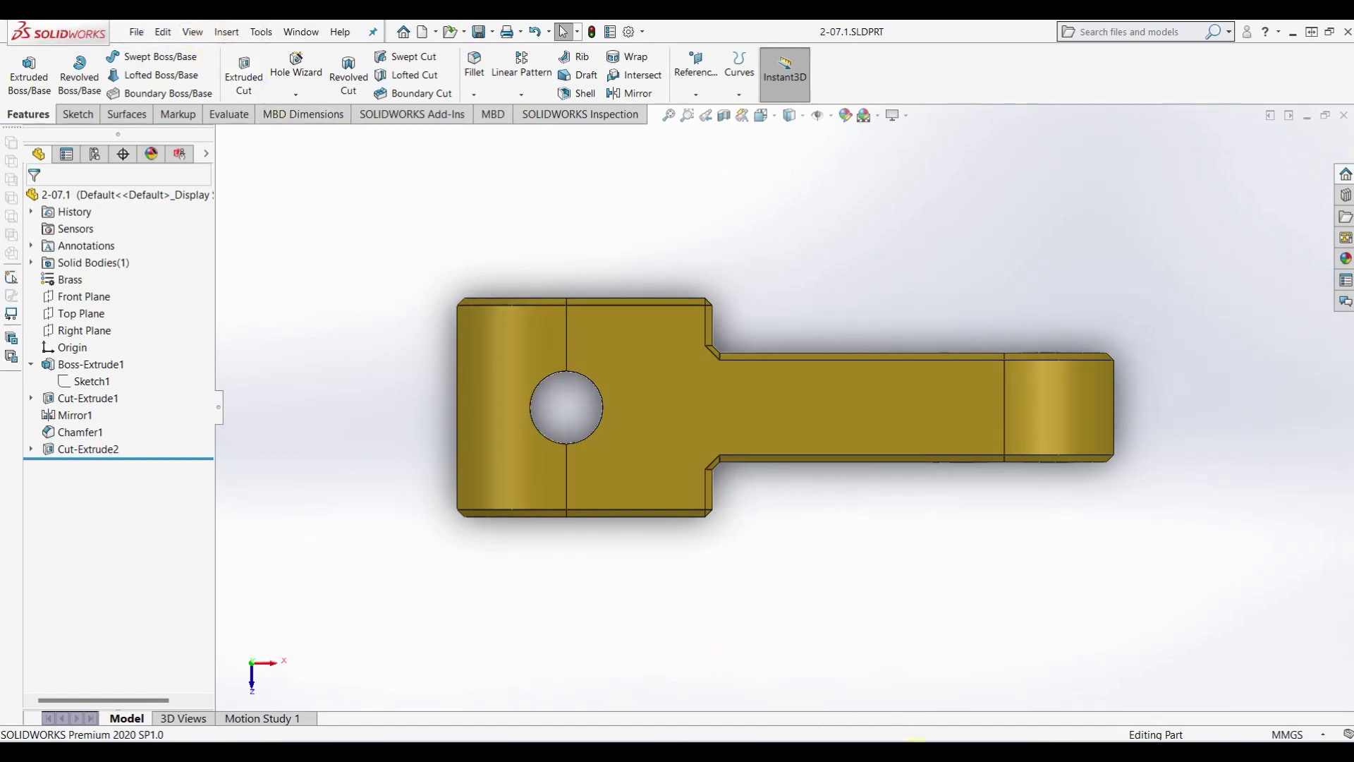
Return to the rebuilt assembly and mate the link's small hole concentric with the shaft end.
click(304, 32)
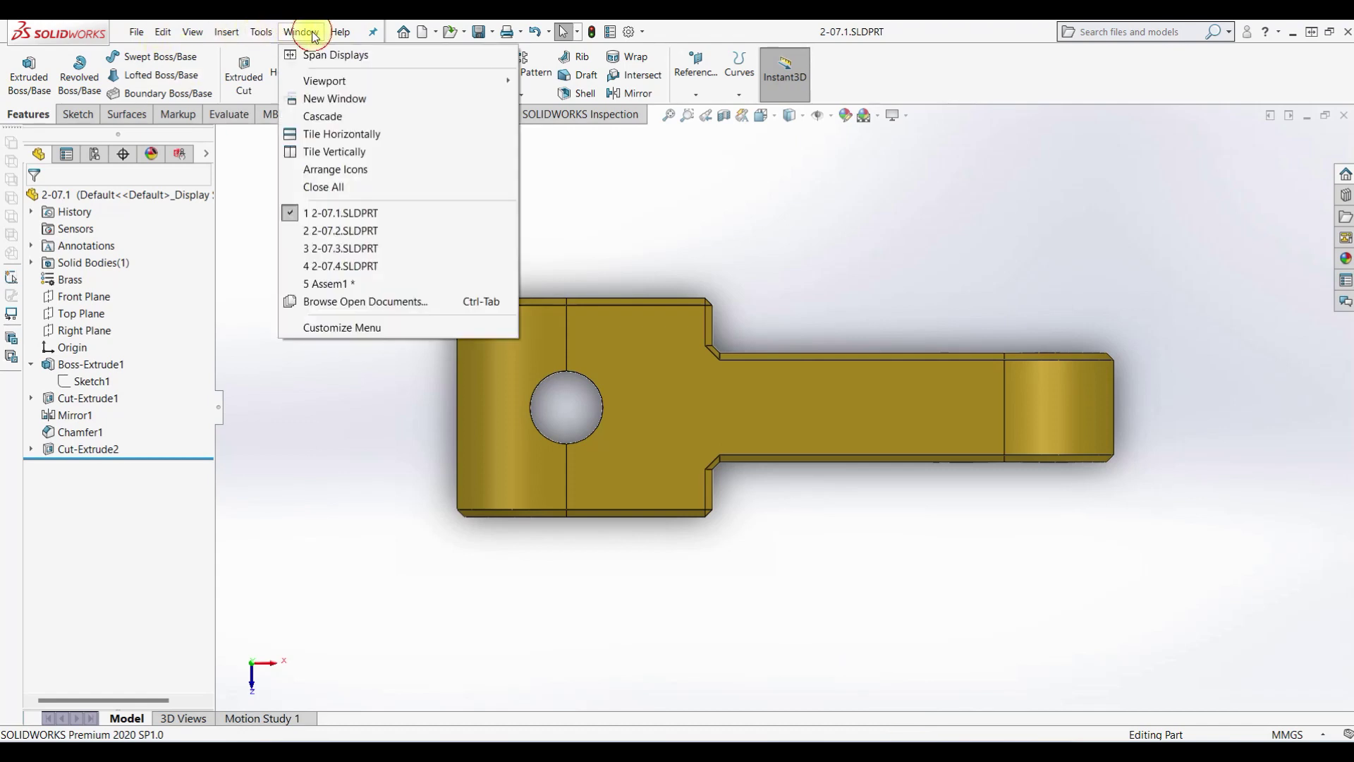
click(395, 283)
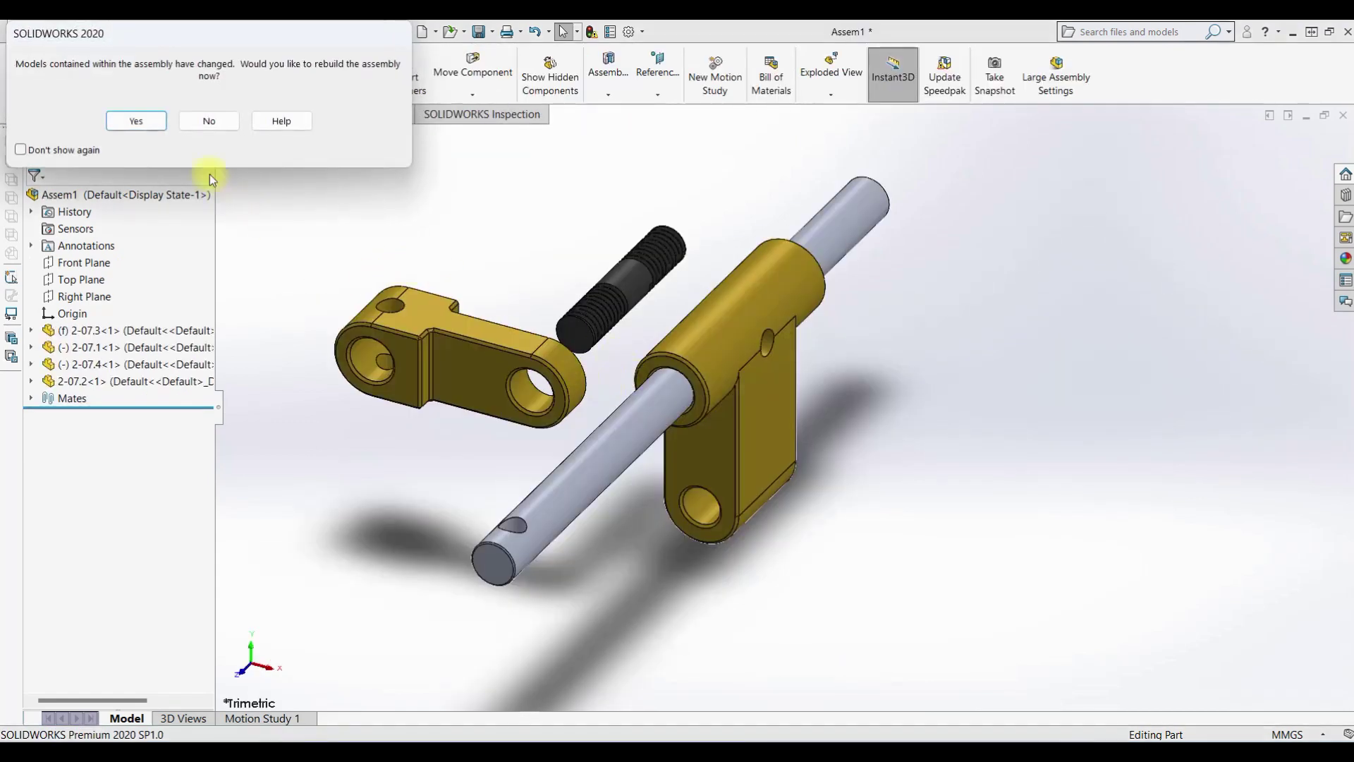
click(136, 120)
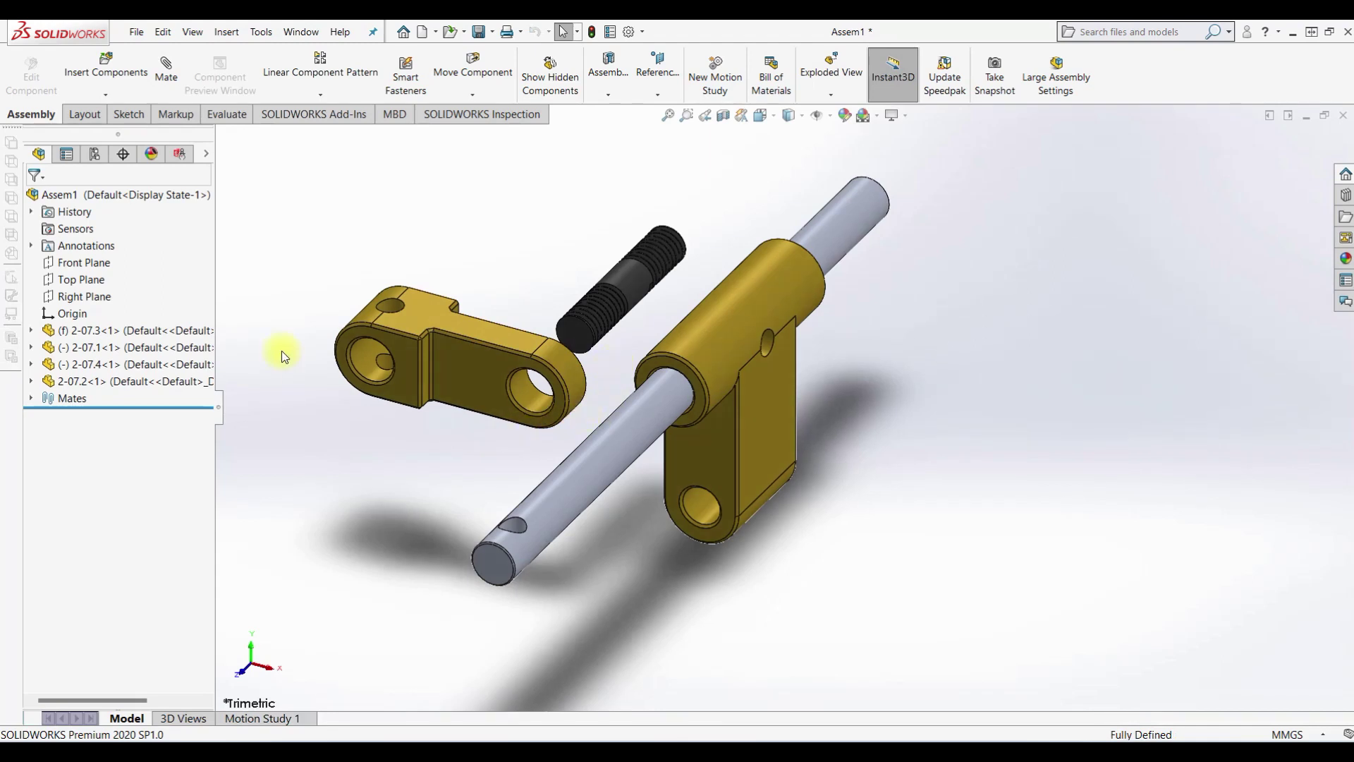
click(167, 70)
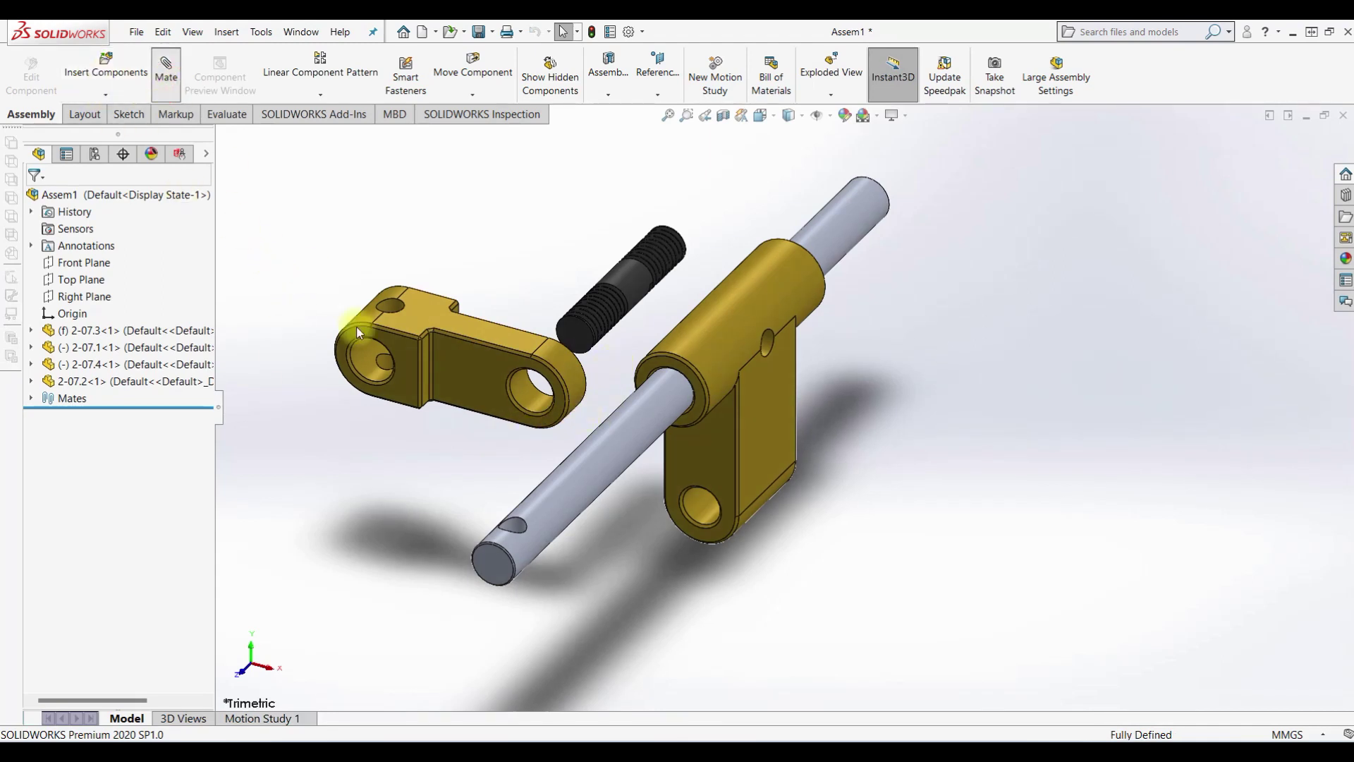
click(393, 311)
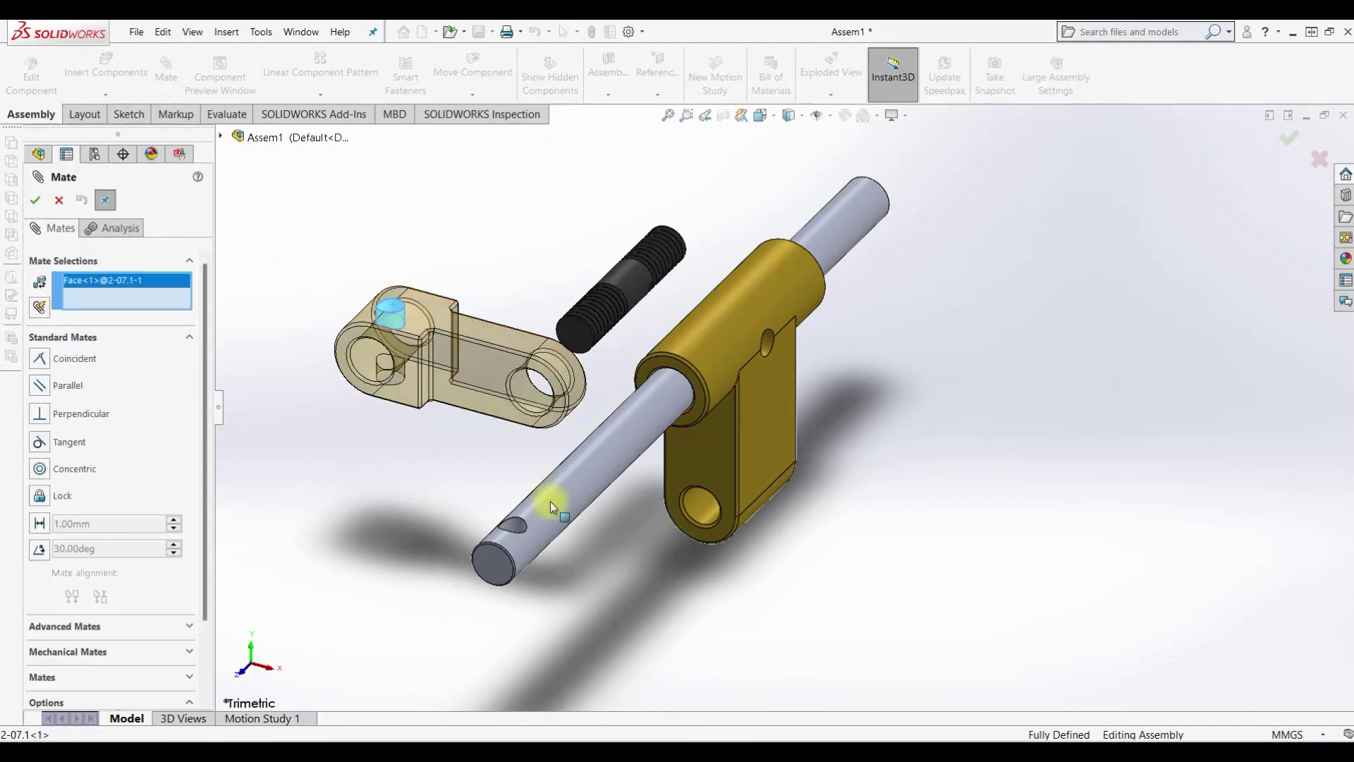
click(516, 531)
click(35, 200)
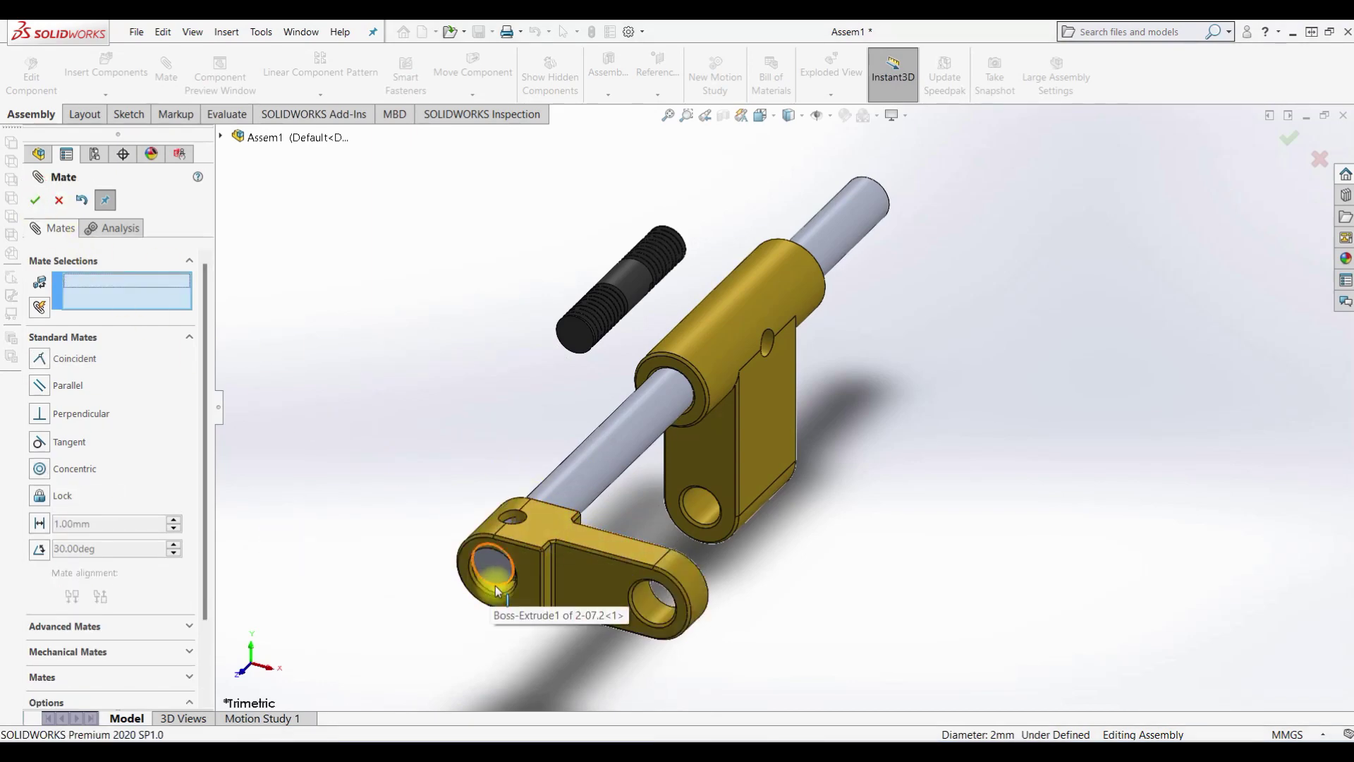
Add a second concentric mate between the link's hole and the shaft's round face.
scroll(488, 564, down, 3)
click(540, 573)
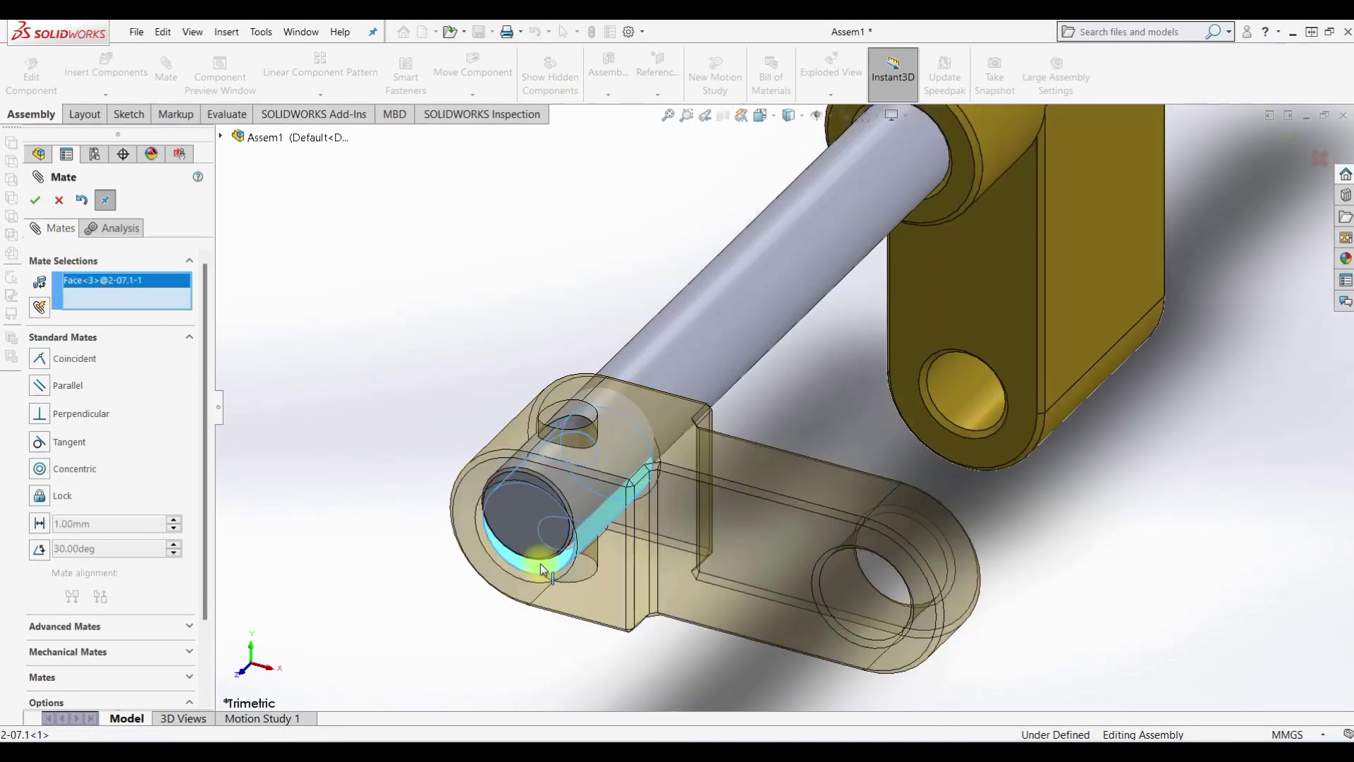
click(748, 297)
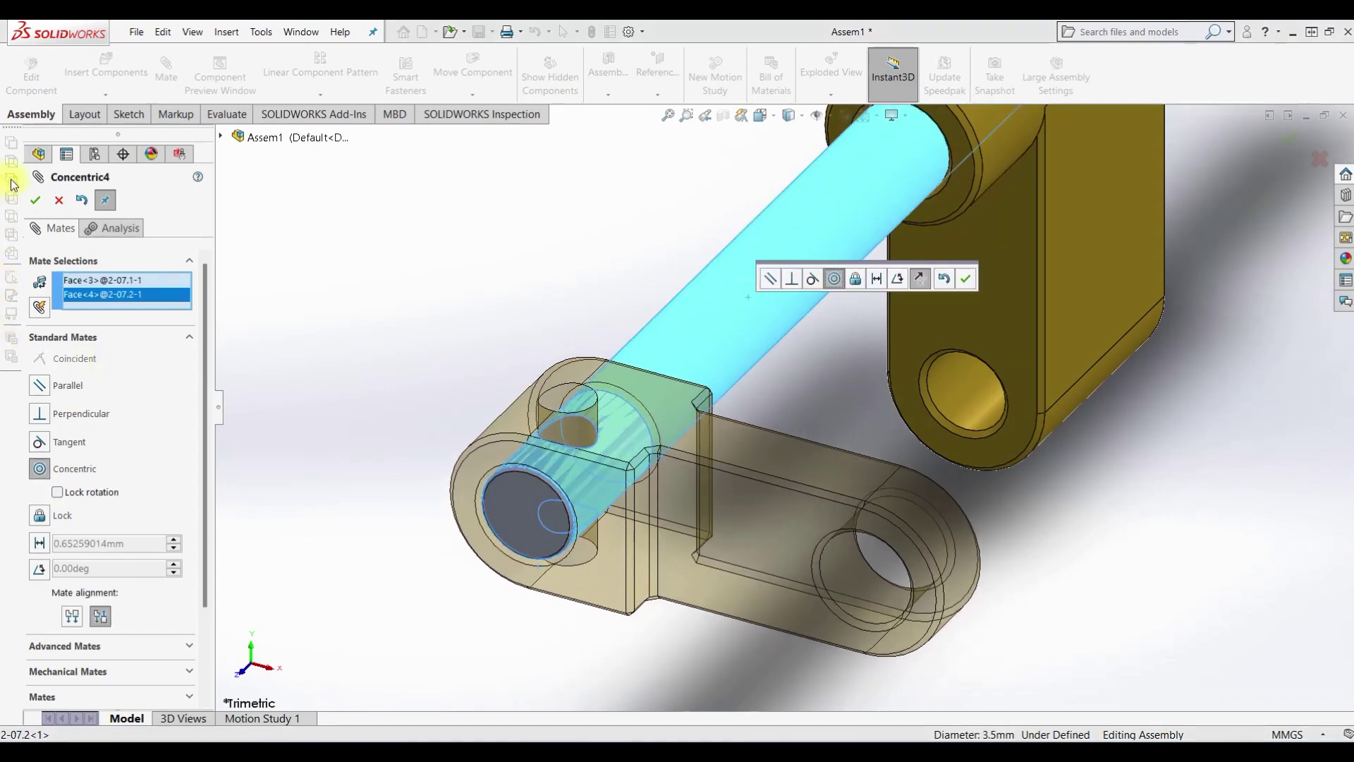
click(35, 201)
scroll(861, 550, up, 3)
scroll(977, 534, up, 3)
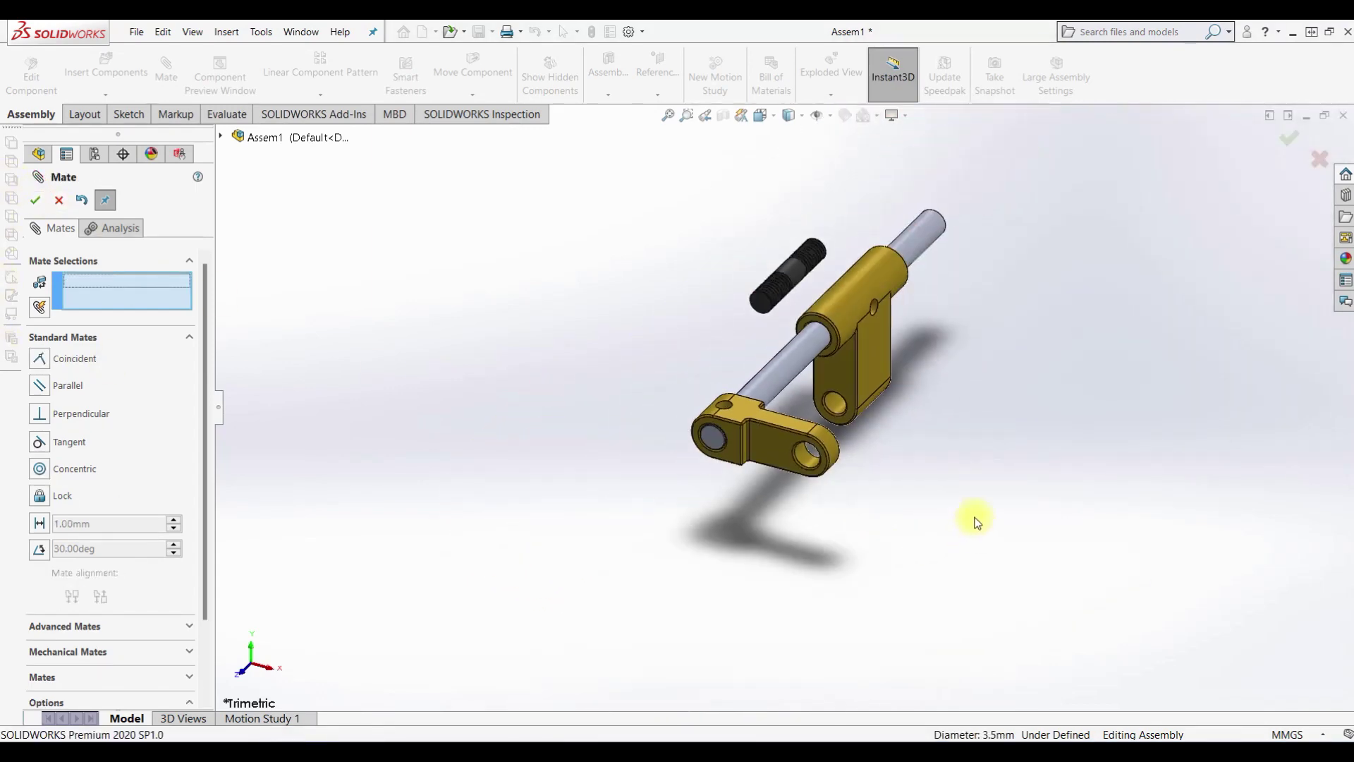
scroll(979, 533, down, 2)
scroll(894, 375, up, 2)
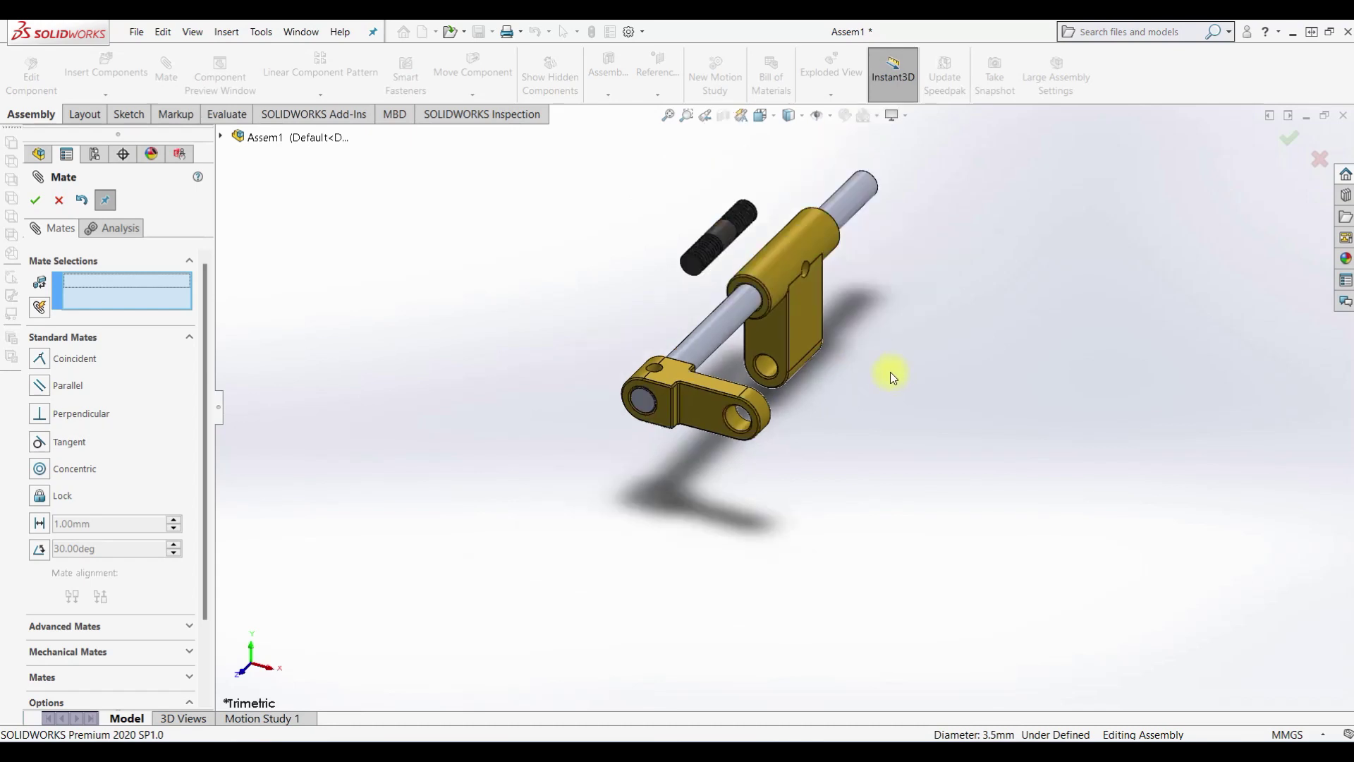
scroll(805, 333, down, 2)
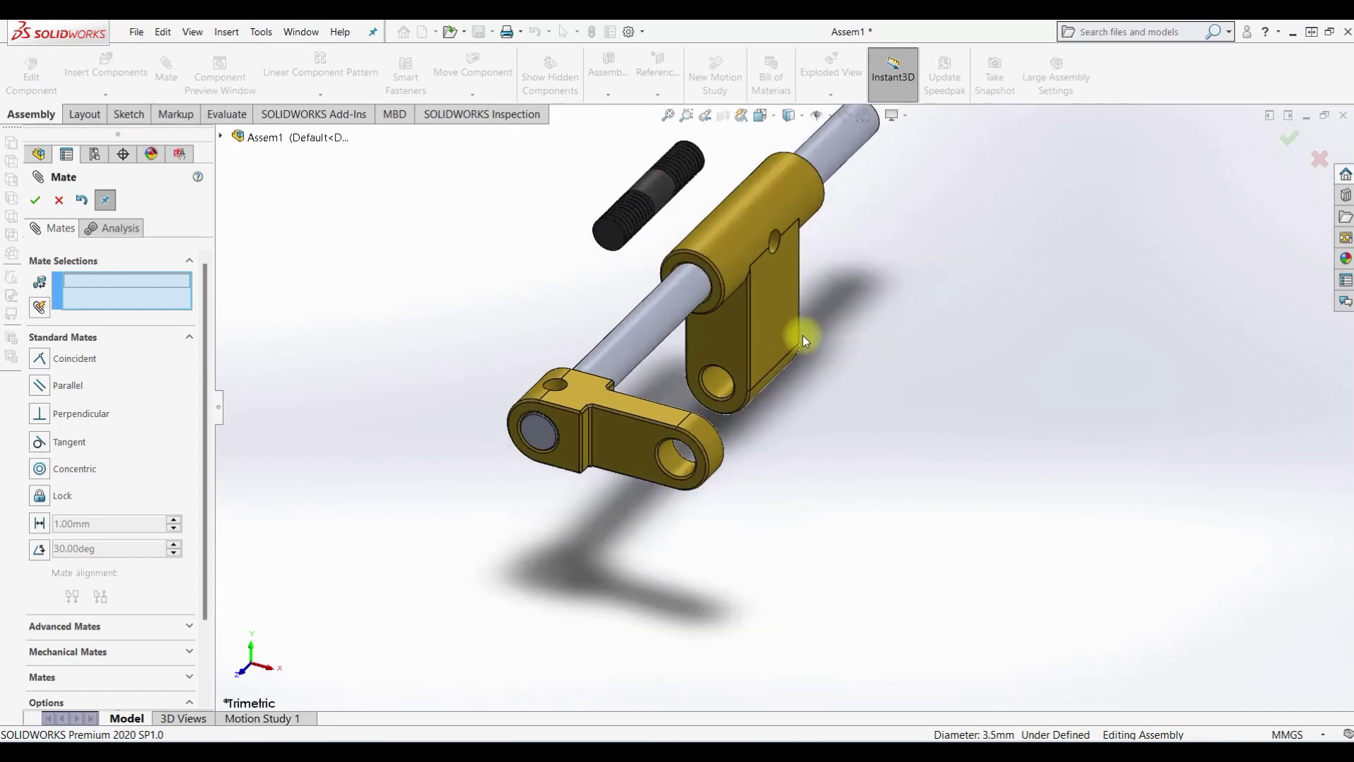
Mate the threaded stud's cylinder concentric with the bracket's lower hole, then drag it to test sliding.
click(659, 188)
click(731, 393)
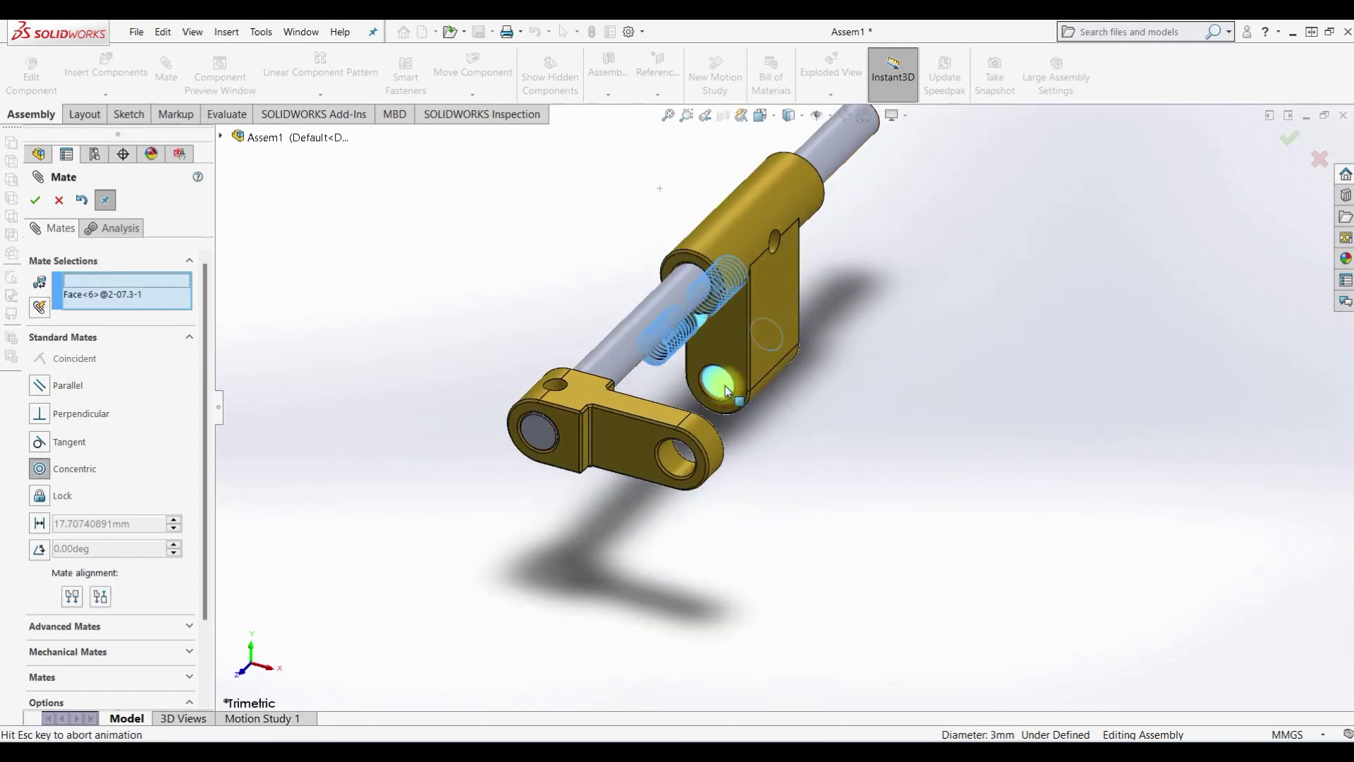
click(33, 201)
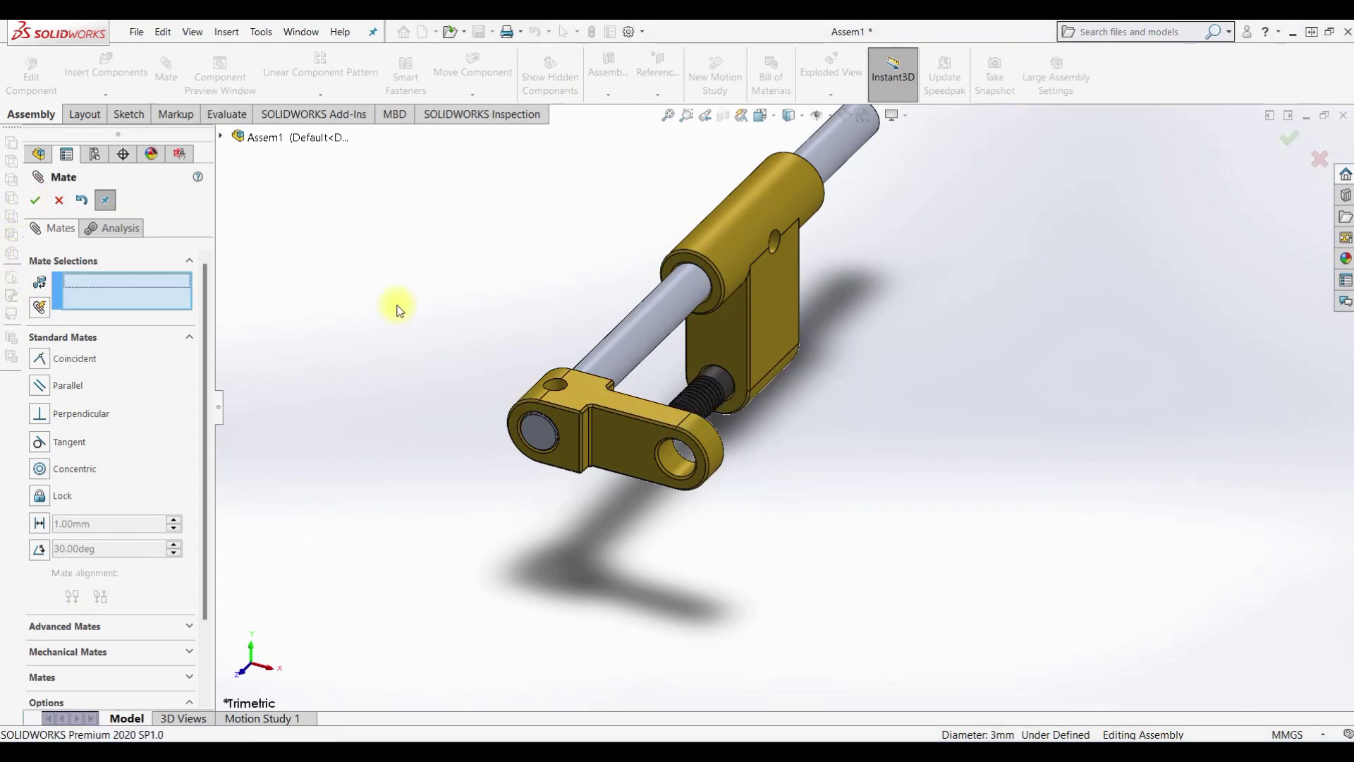
middle_drag(1051, 468, 936, 493)
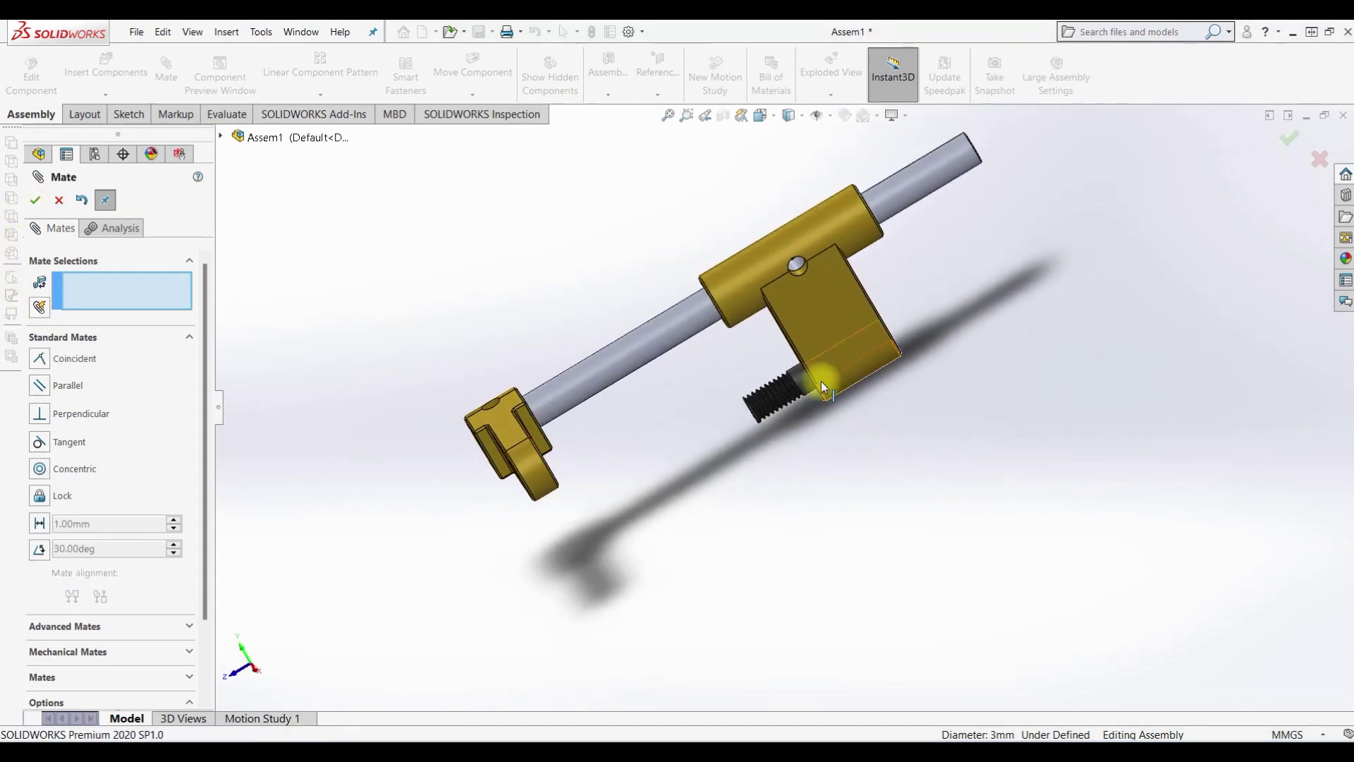
drag(793, 397, 728, 437)
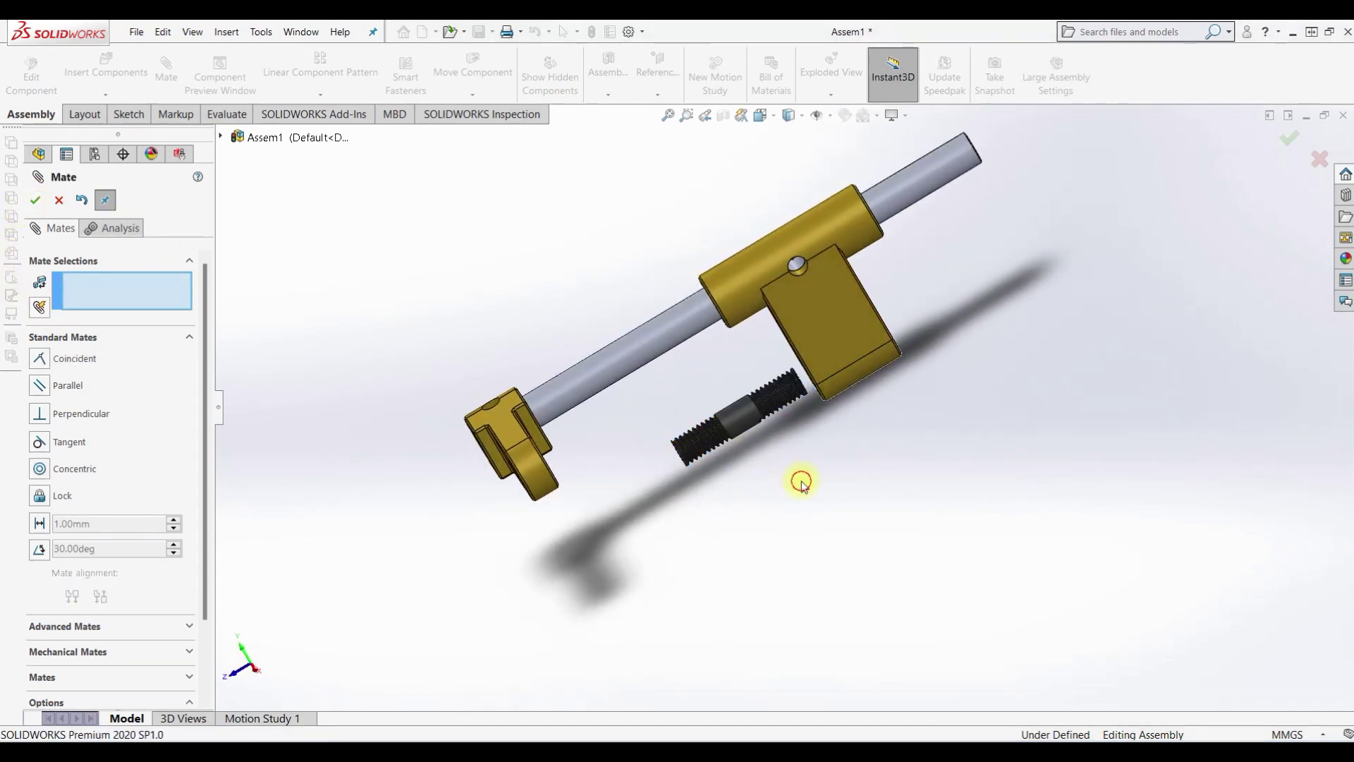
middle_drag(820, 475, 615, 423)
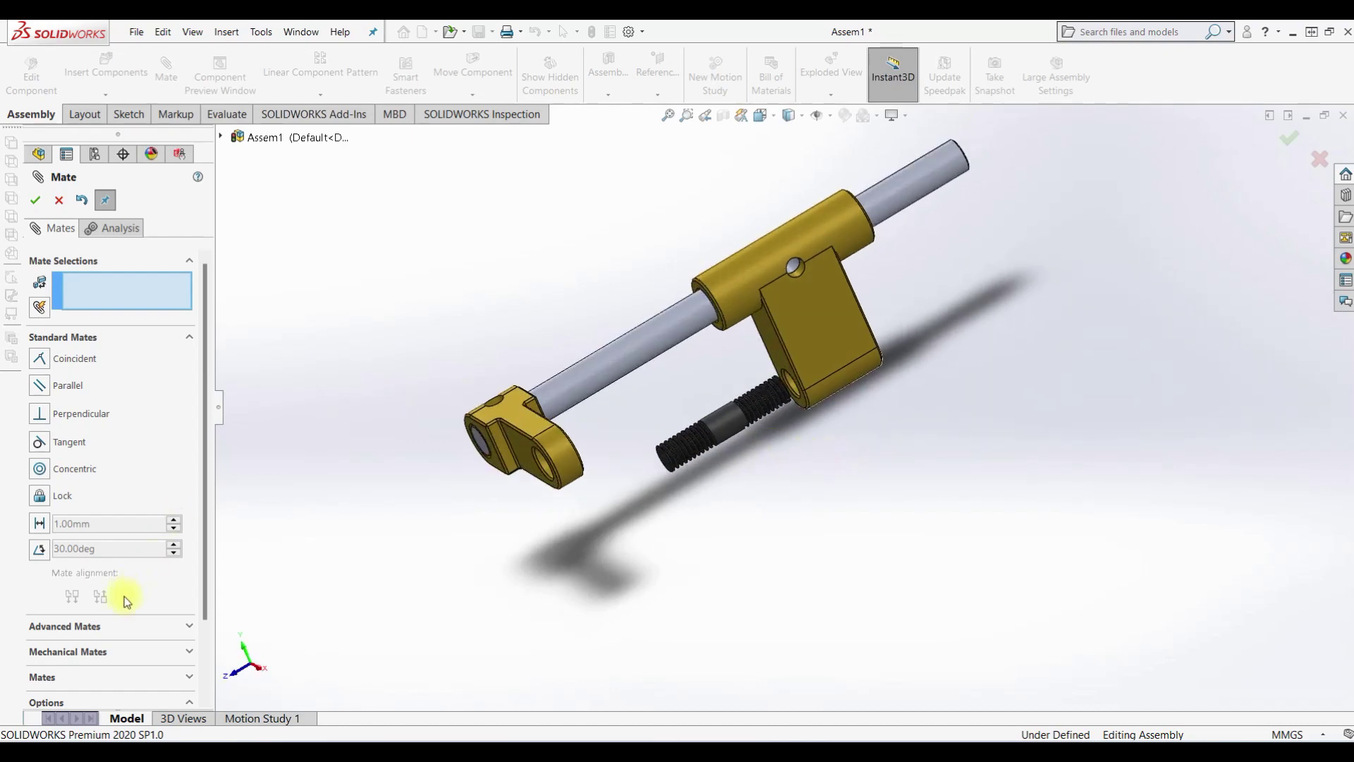
click(111, 627)
Start a Width mate and select both end faces of the threaded stud.
click(57, 431)
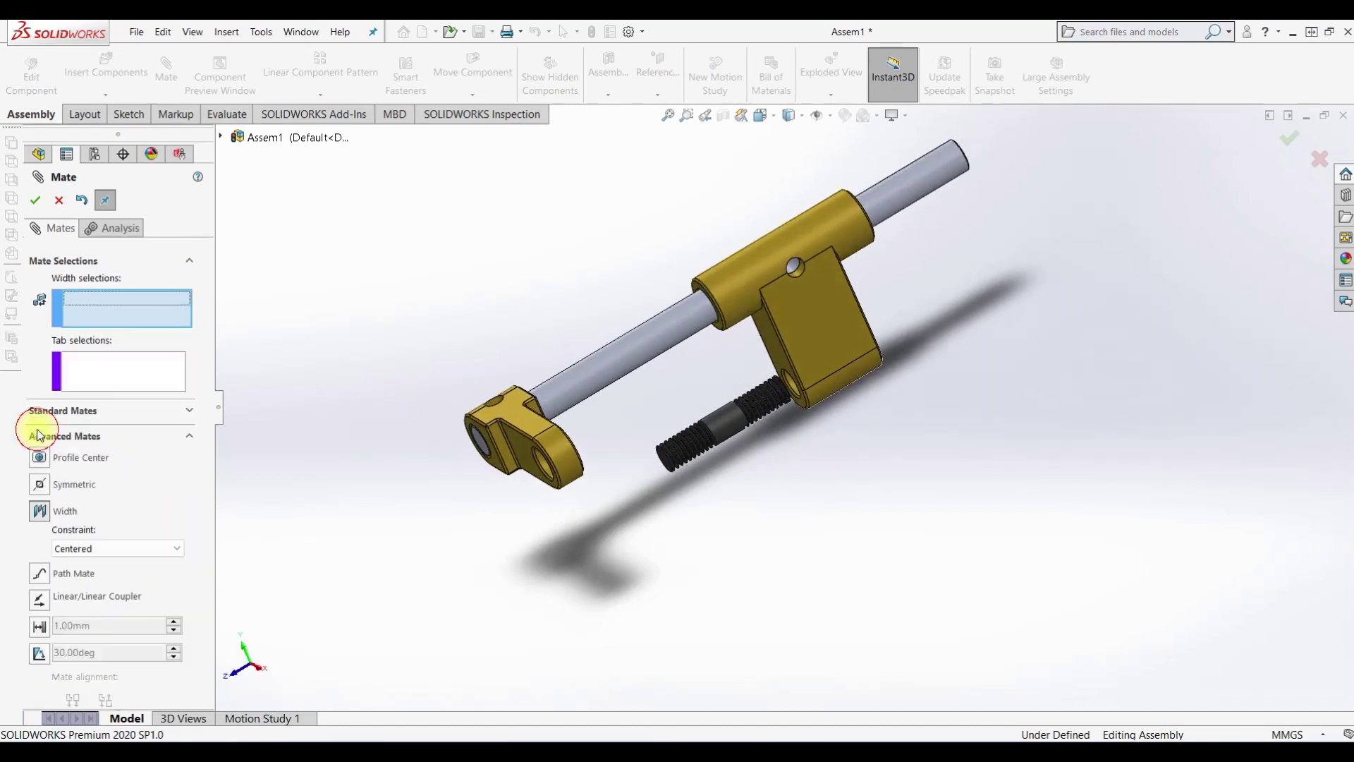
scroll(752, 451, down, 3)
scroll(680, 433, down, 3)
scroll(539, 468, down, 3)
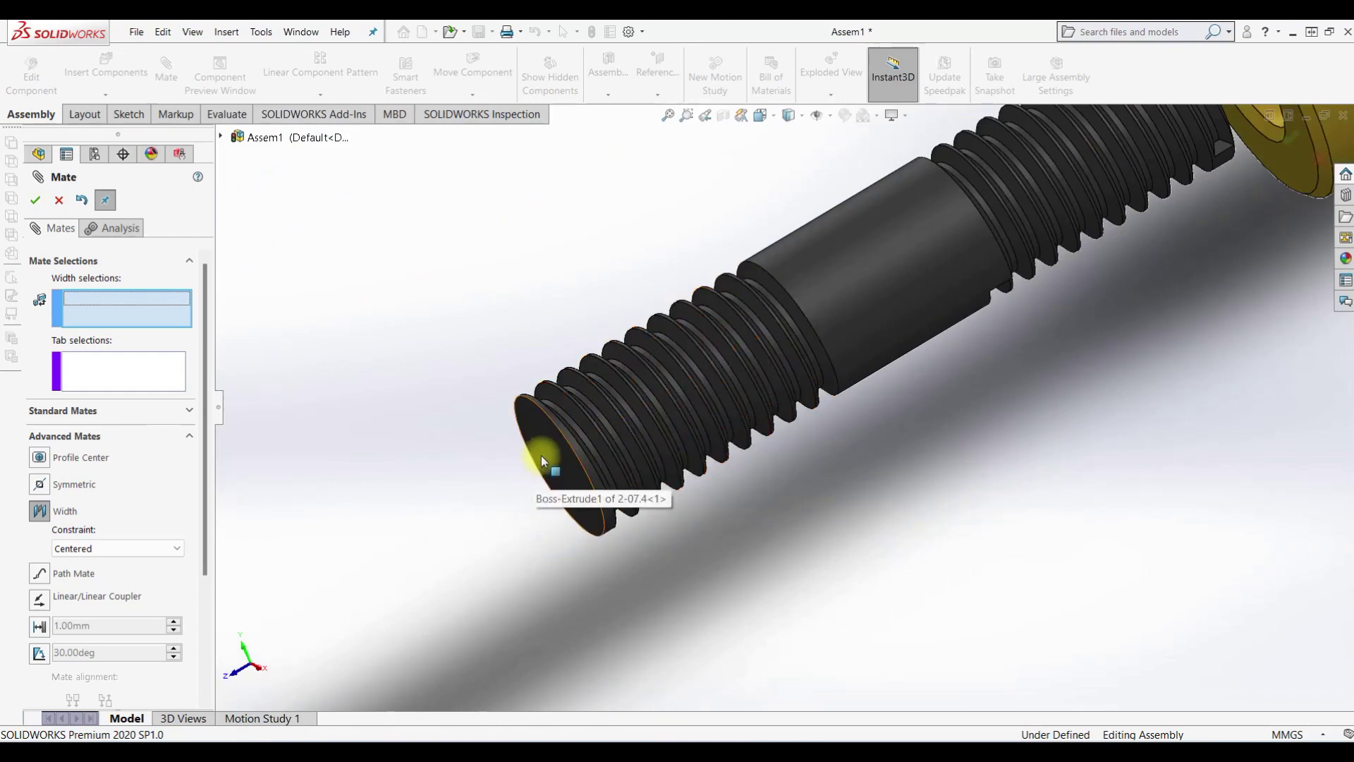
click(540, 455)
scroll(541, 455, up, 5)
middle_drag(946, 447, 898, 467)
scroll(1028, 326, down, 3)
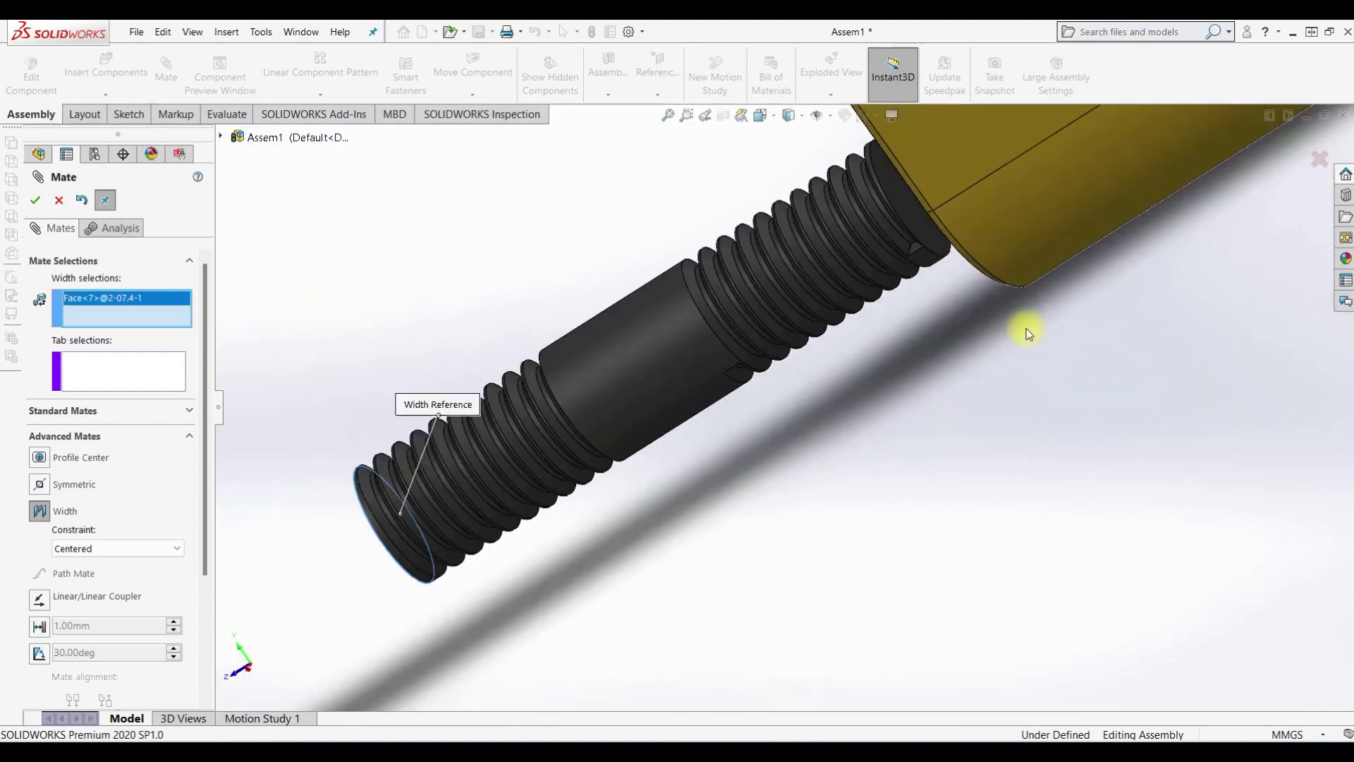
scroll(902, 278, down, 3)
click(858, 189)
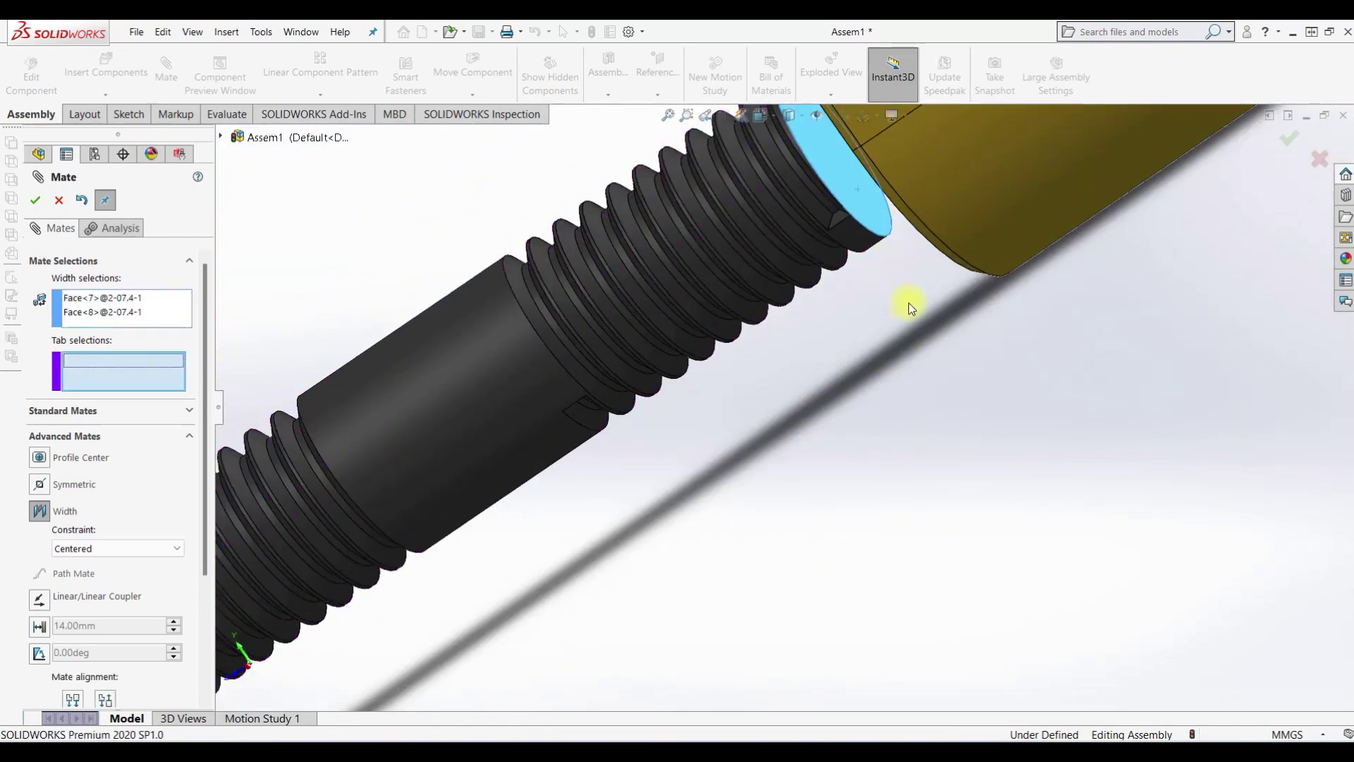
Add both bracket side faces and accept the Width mate centring the stud.
scroll(909, 303, up, 5)
scroll(912, 316, down, 1)
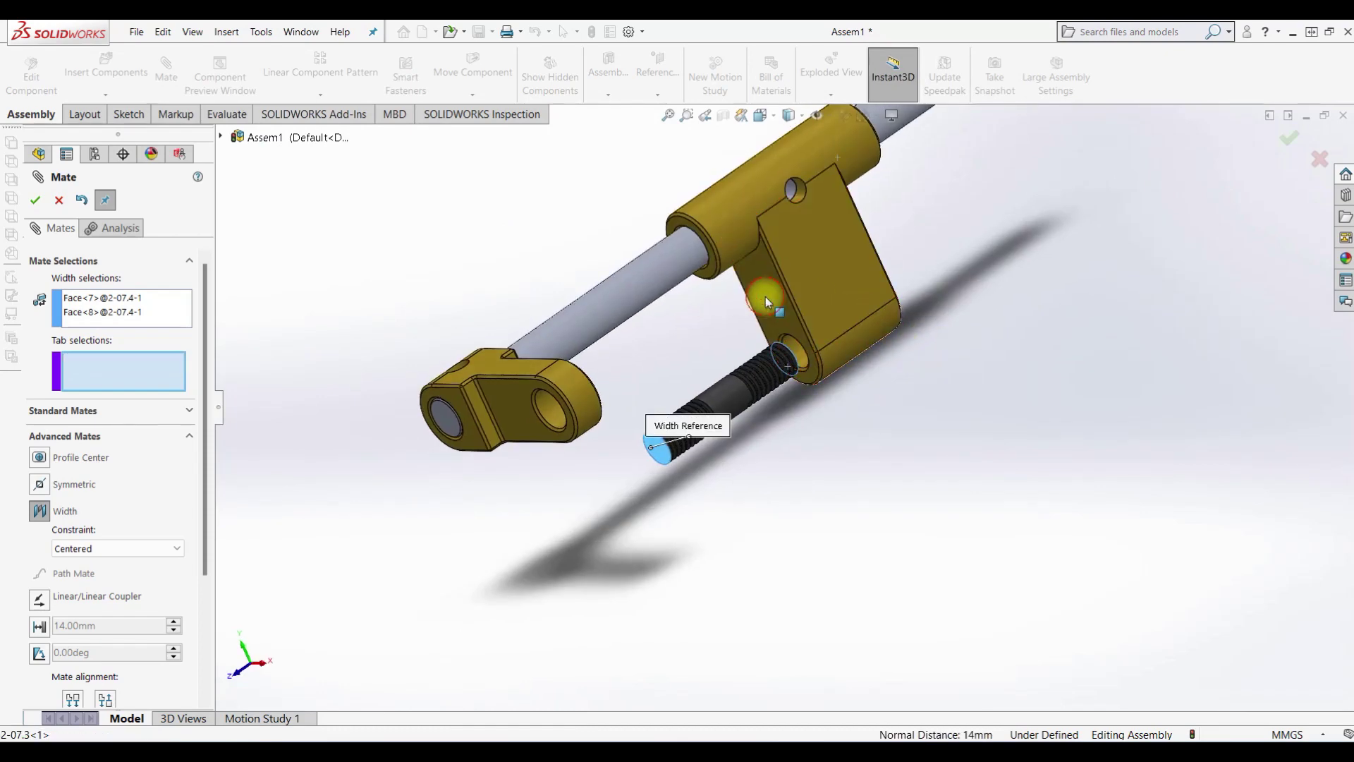
click(765, 296)
middle_drag(1022, 367, 949, 462)
click(897, 227)
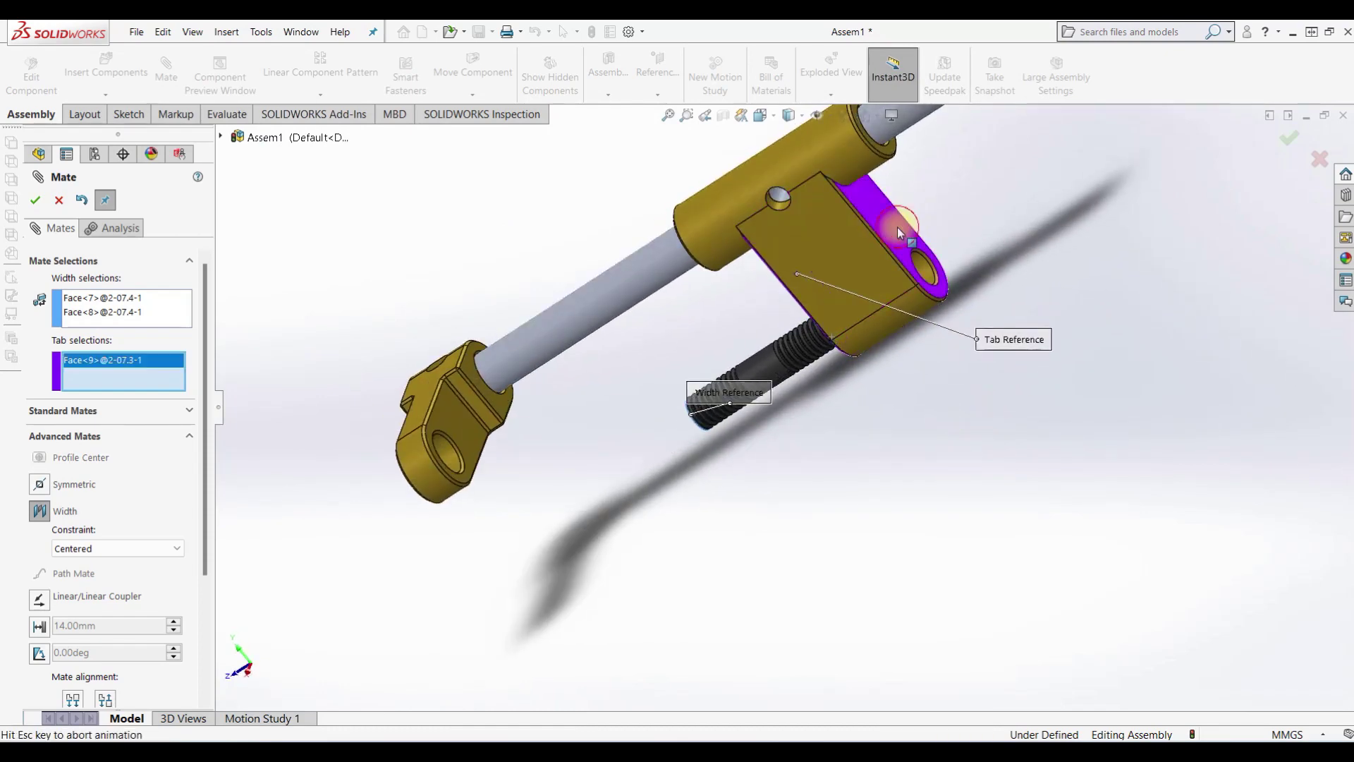
click(28, 201)
Close the Mate command and review the assembly in front and isometric views.
middle_drag(683, 454, 768, 454)
scroll(705, 454, up, 2)
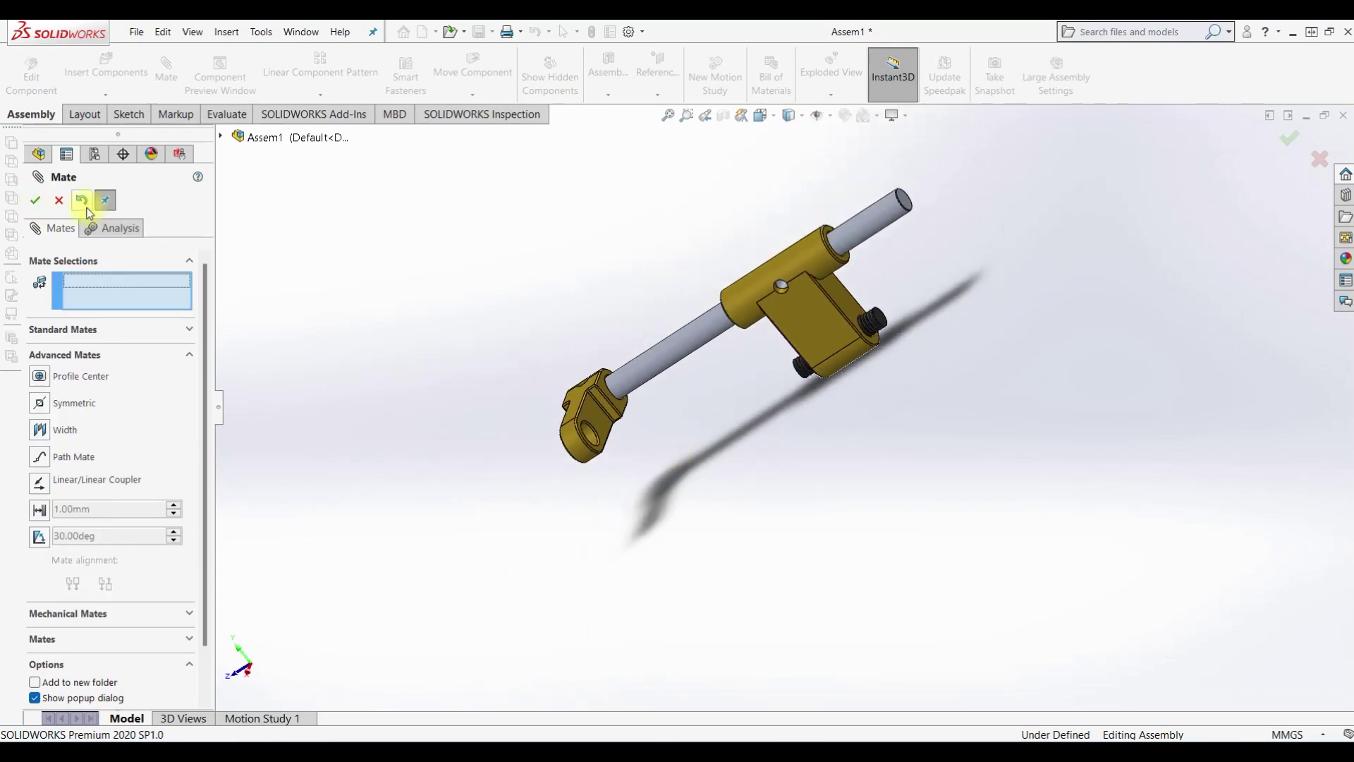
click(34, 200)
mouse_move(818, 522)
middle_down()
mouse_move(885, 457)
mouse_move(874, 471)
middle_up()
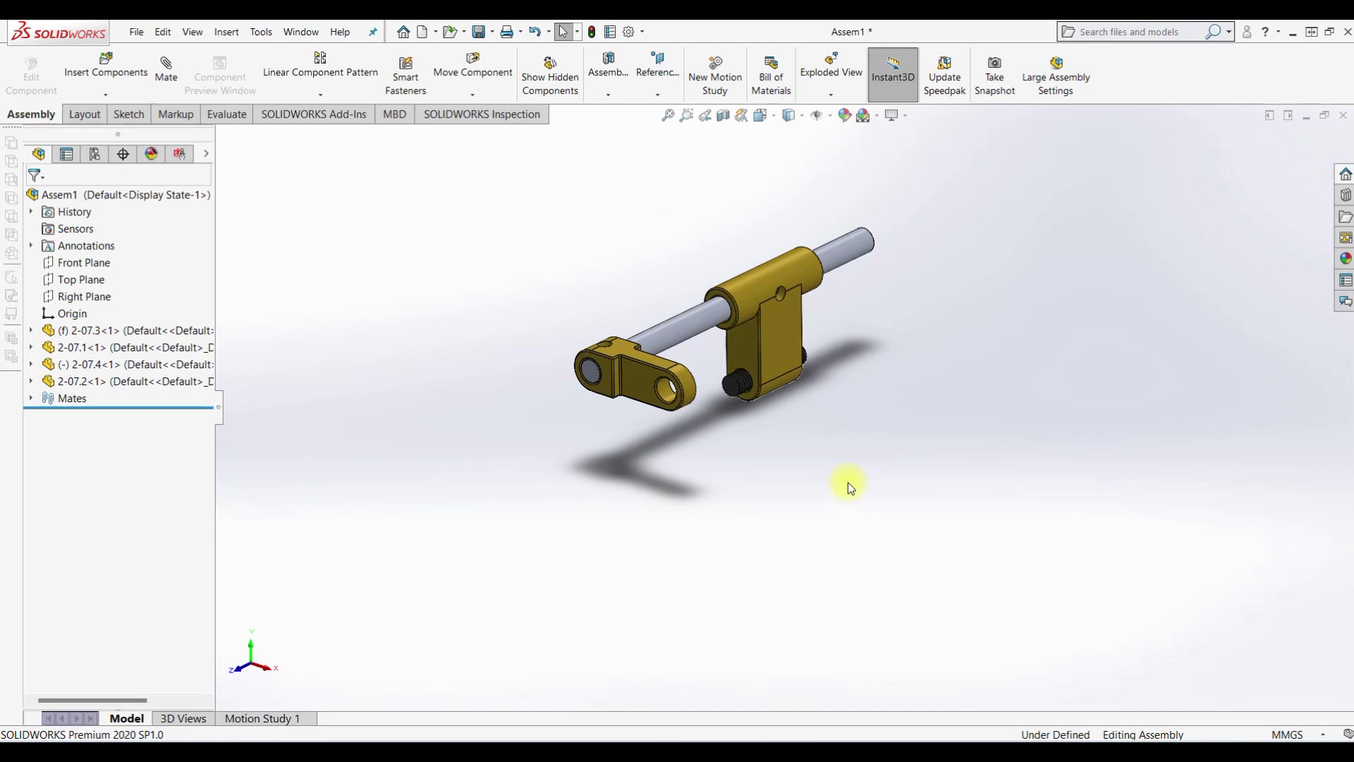
key(ctrl+1)
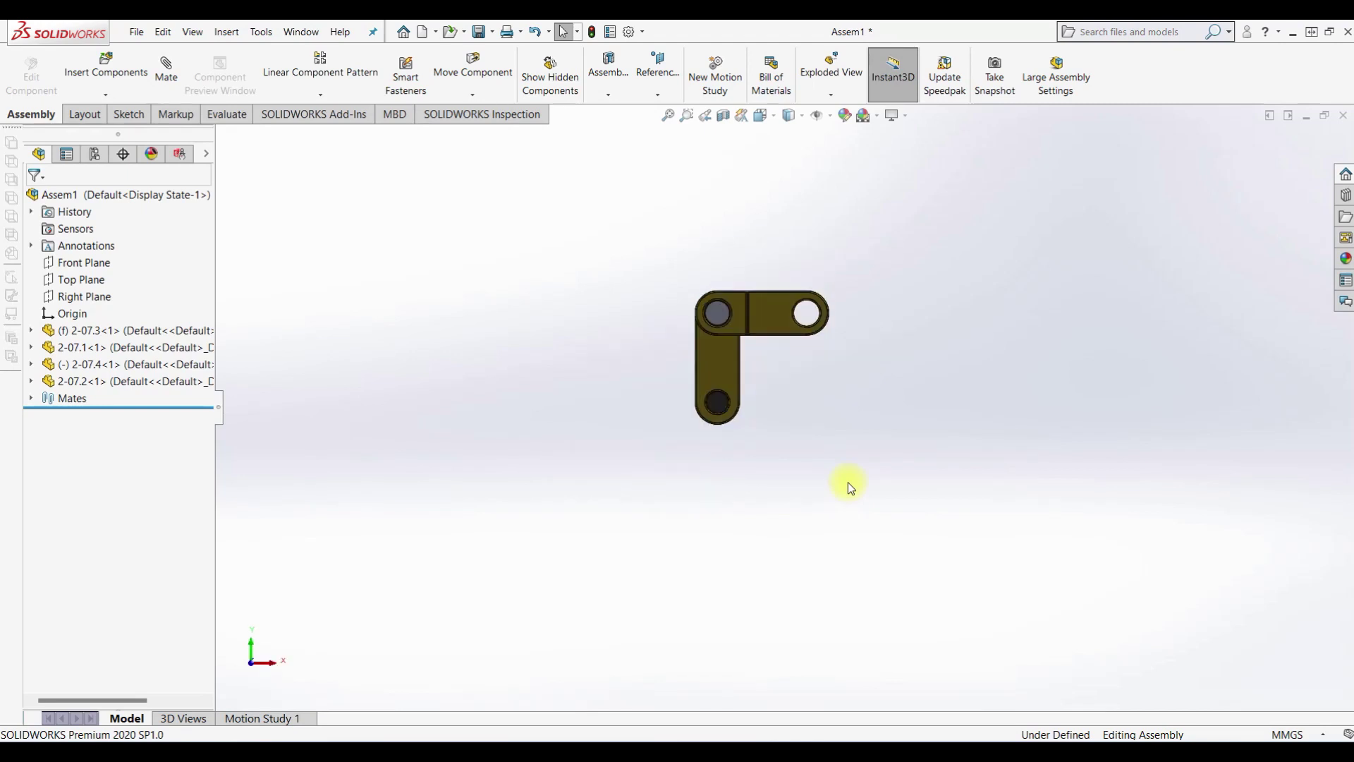
key(ctrl+7)
scroll(976, 381, down, 3)
scroll(975, 381, up, 2)
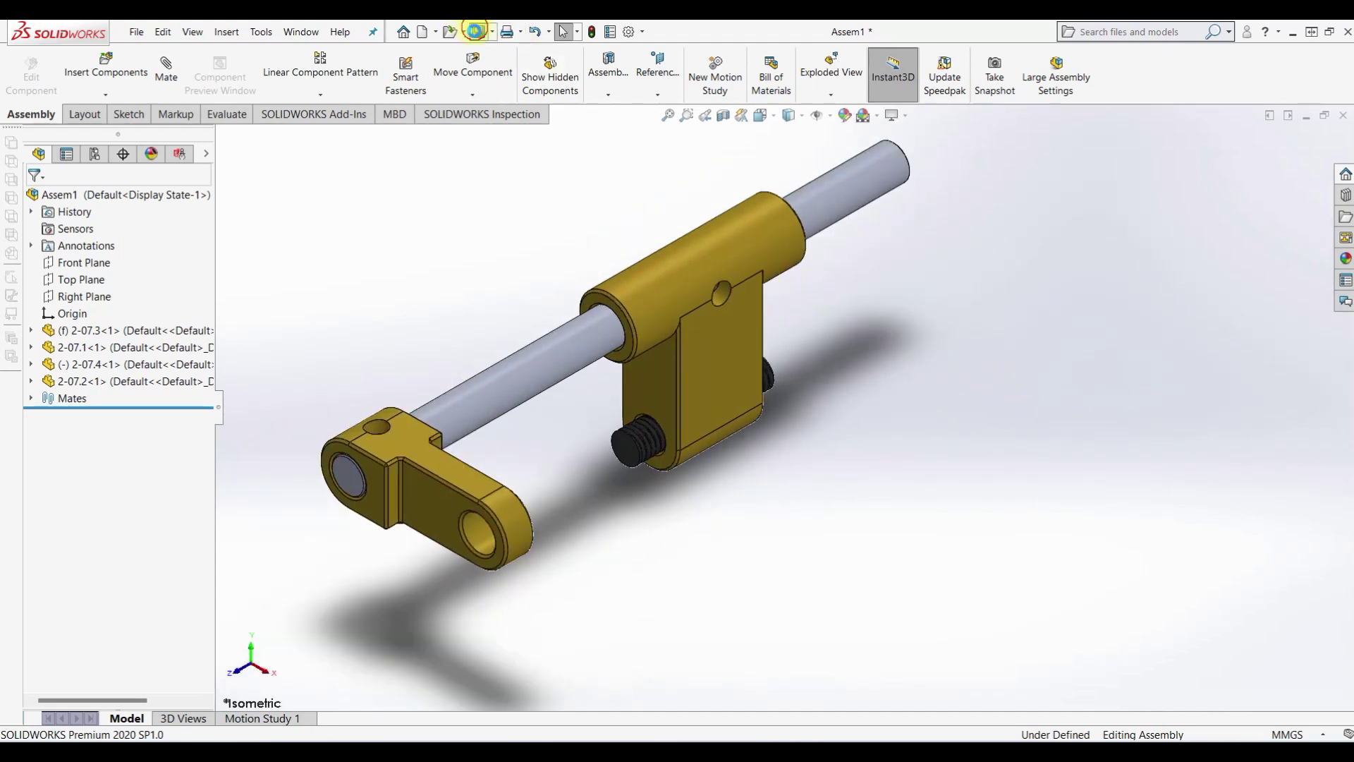
Save the assembly with the file name 2-07.
click(478, 31)
text(2-)
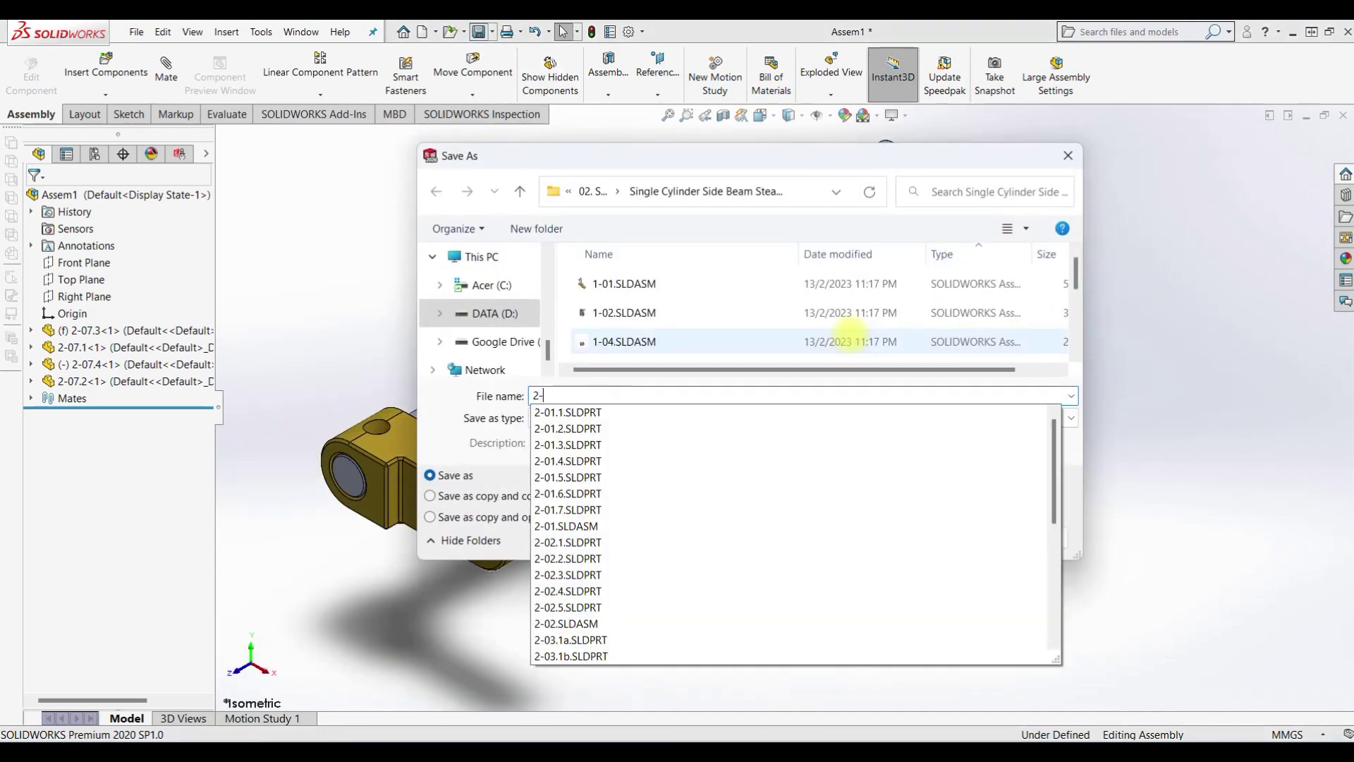
text(07)
key(Return)
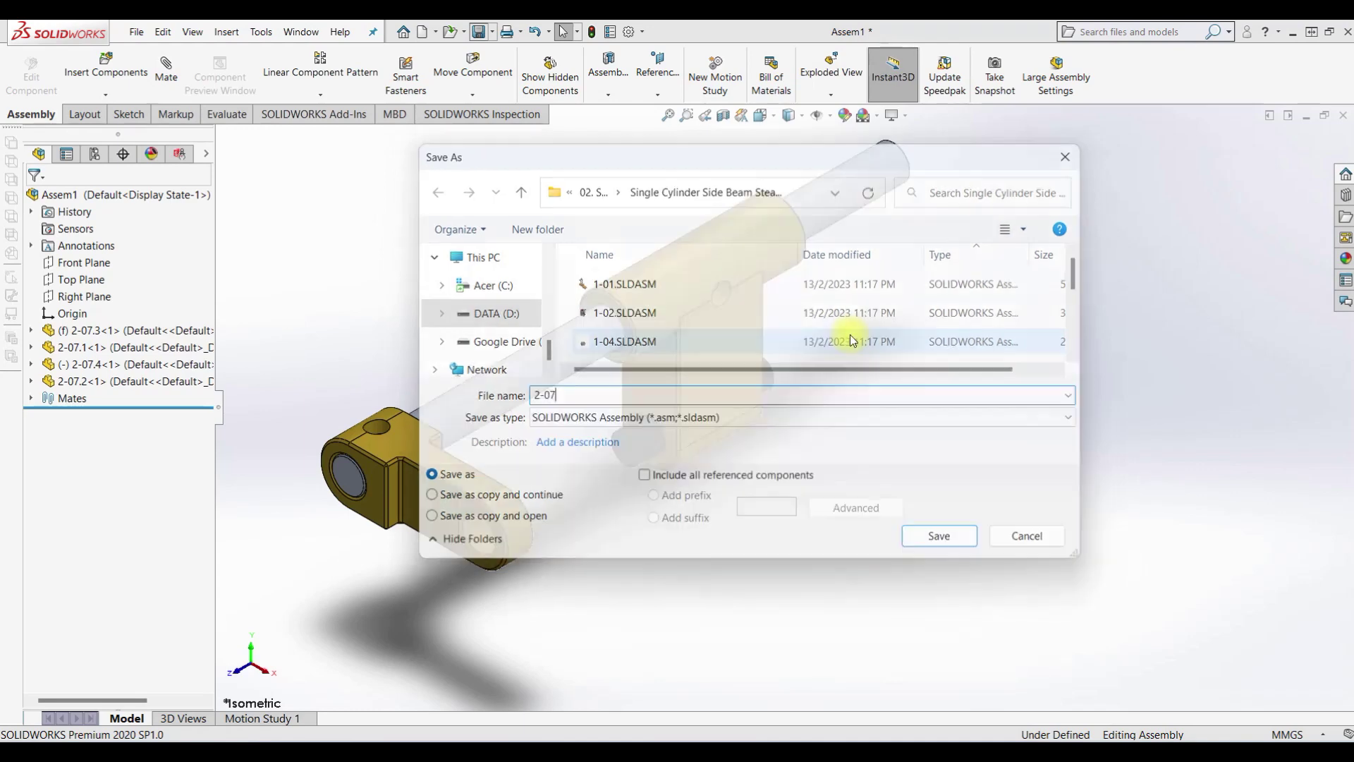